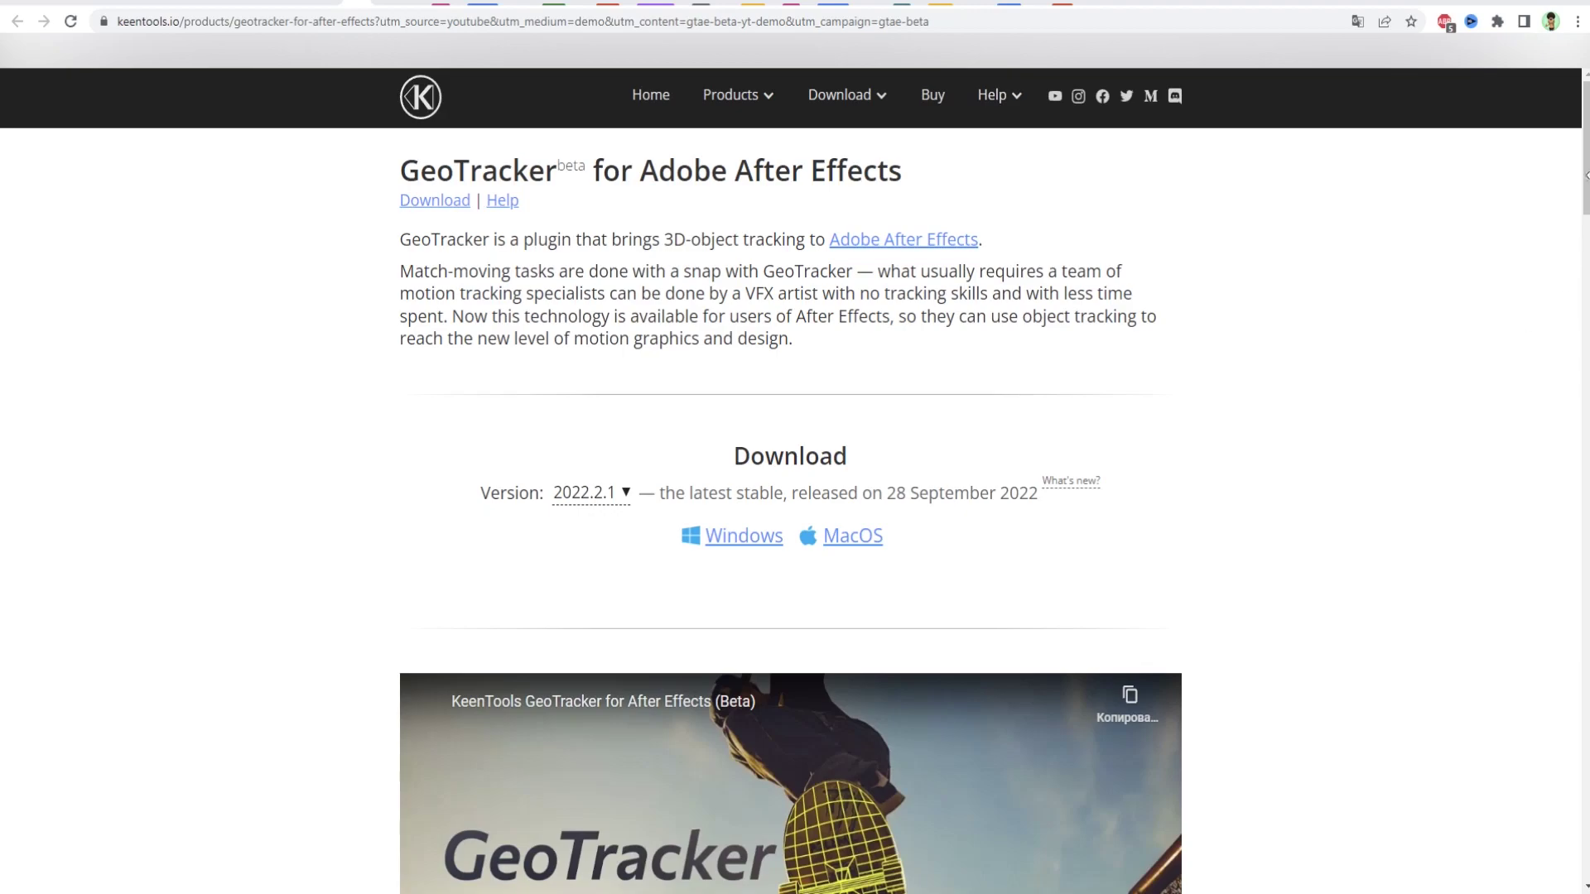
# Scroll down the GeoTracker for After Effects product page toward its download options
pyautogui.scroll(-5, 759, 245)
# Save the Windows GeoTracker 2022.2.1 installer into the Desktop\geotracker-2022.2.1 folder
pyautogui.scroll(-5, 759, 245)
pyautogui.scroll(-7, 758, 245)
pyautogui.scroll(-15, 758, 245)
pyautogui.moveTo(1585, 579); pyautogui.dragTo(1586, 234)
pyautogui.scroll(5, 787, 459)
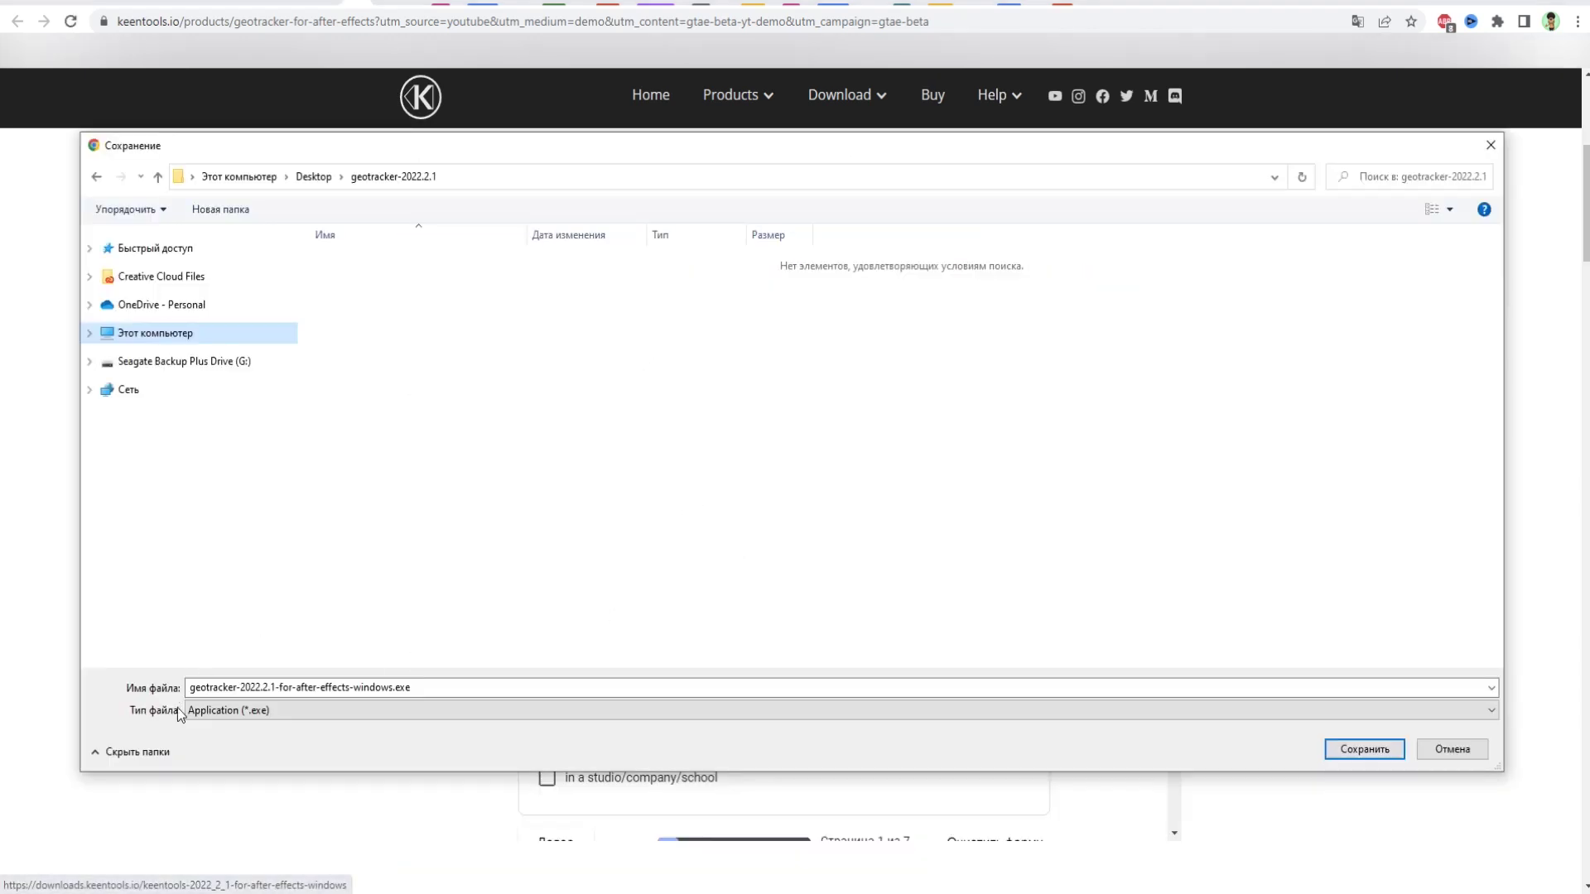
pyautogui.click(1343, 750)
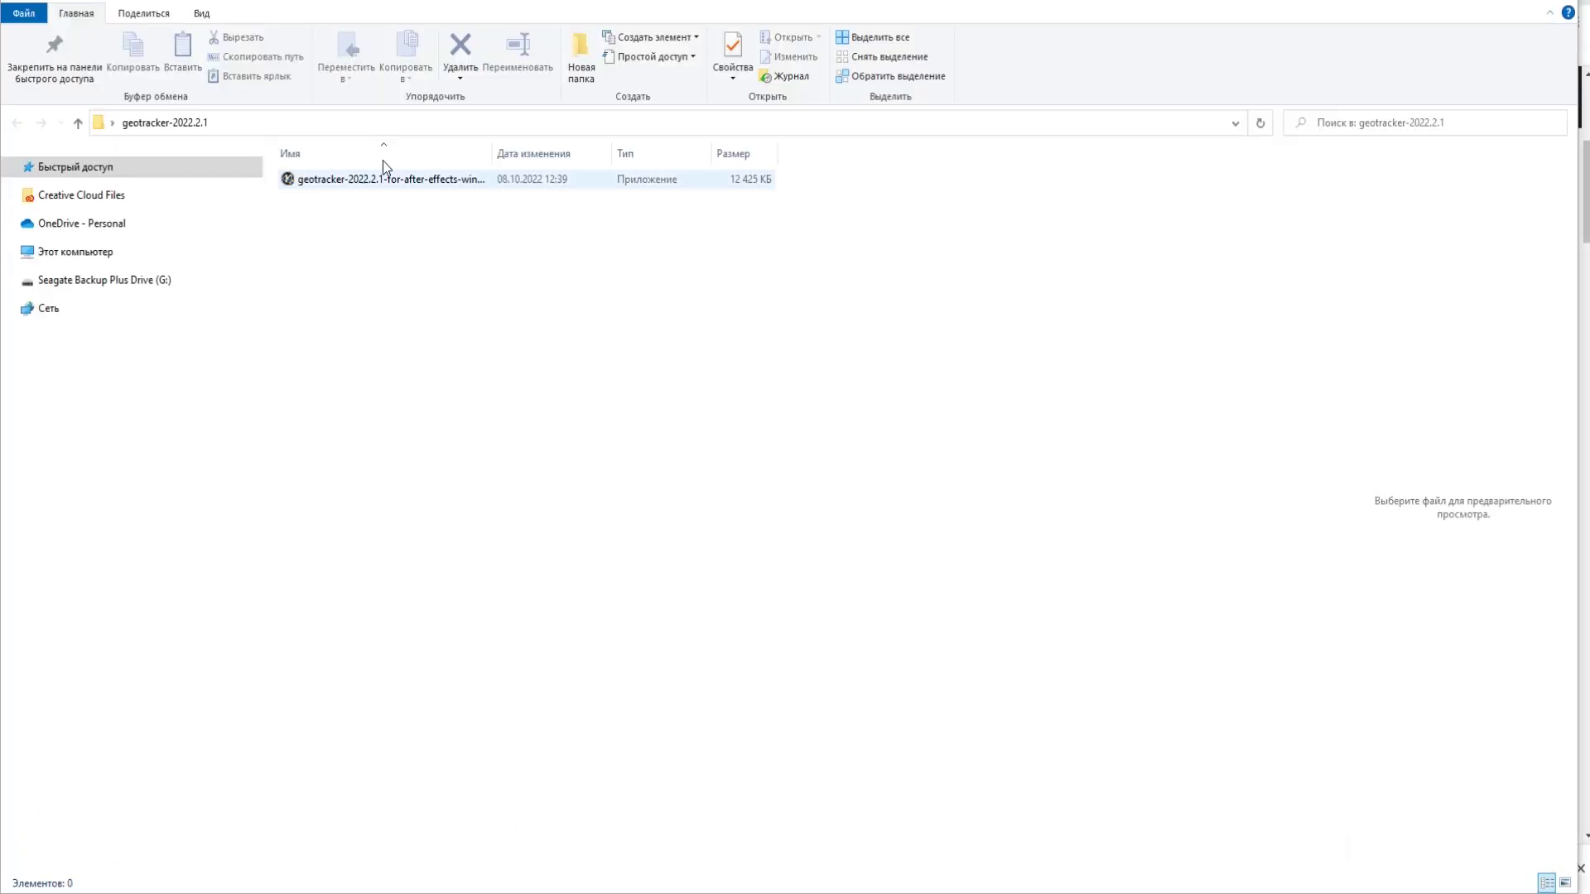
# Run the GeoTracker 2022.2.1 installer through Next, I Agree, Install and Finish with default settings
pyautogui.doubleClick(491, 153)
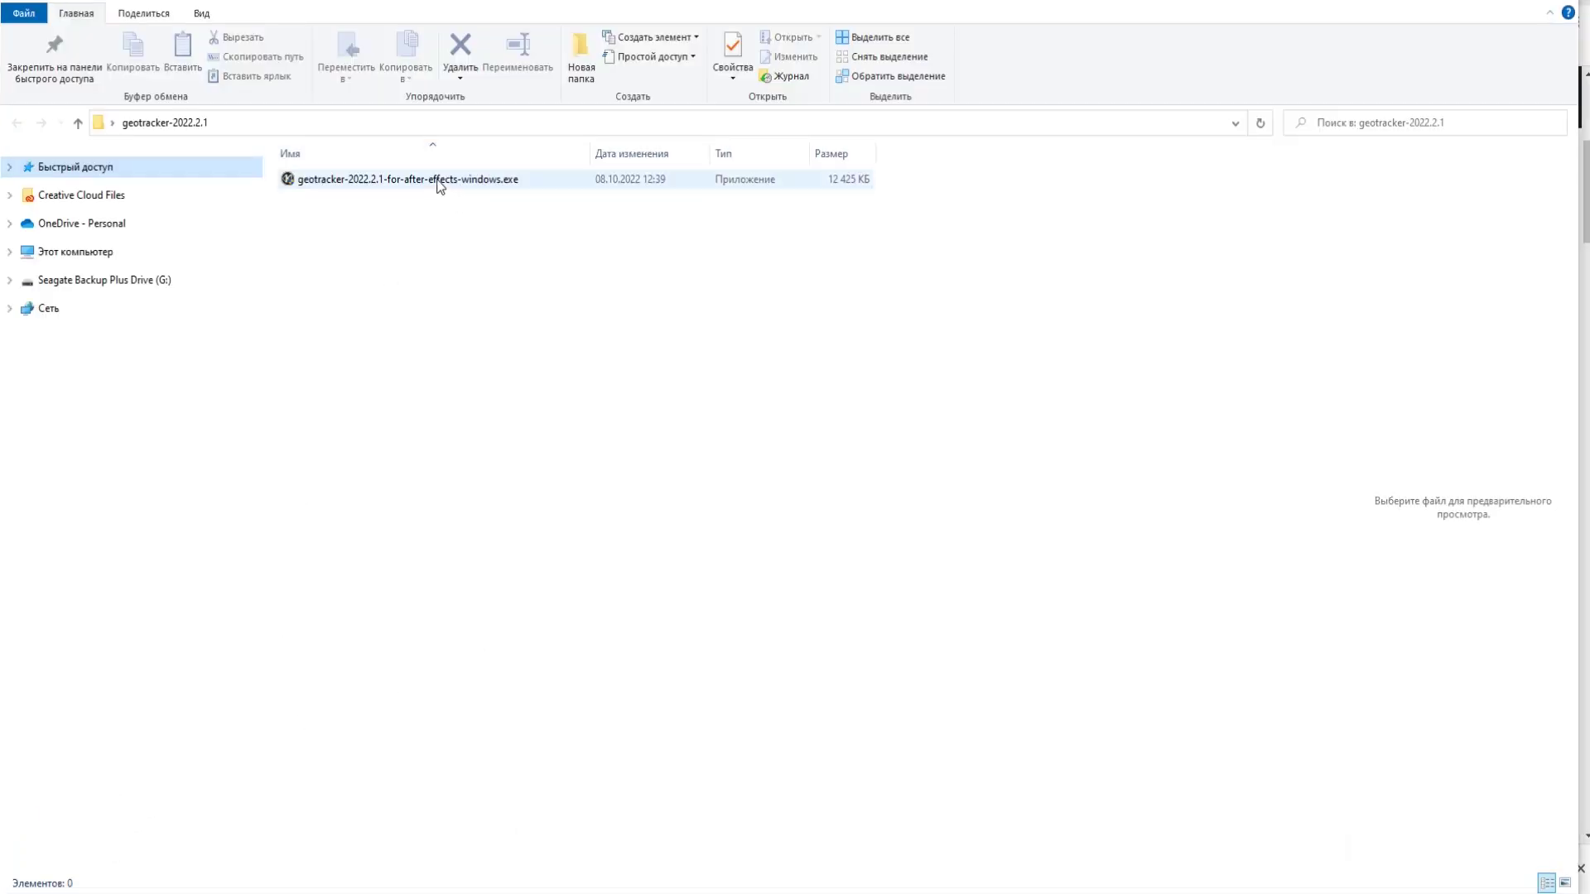
pyautogui.doubleClick(369, 181)
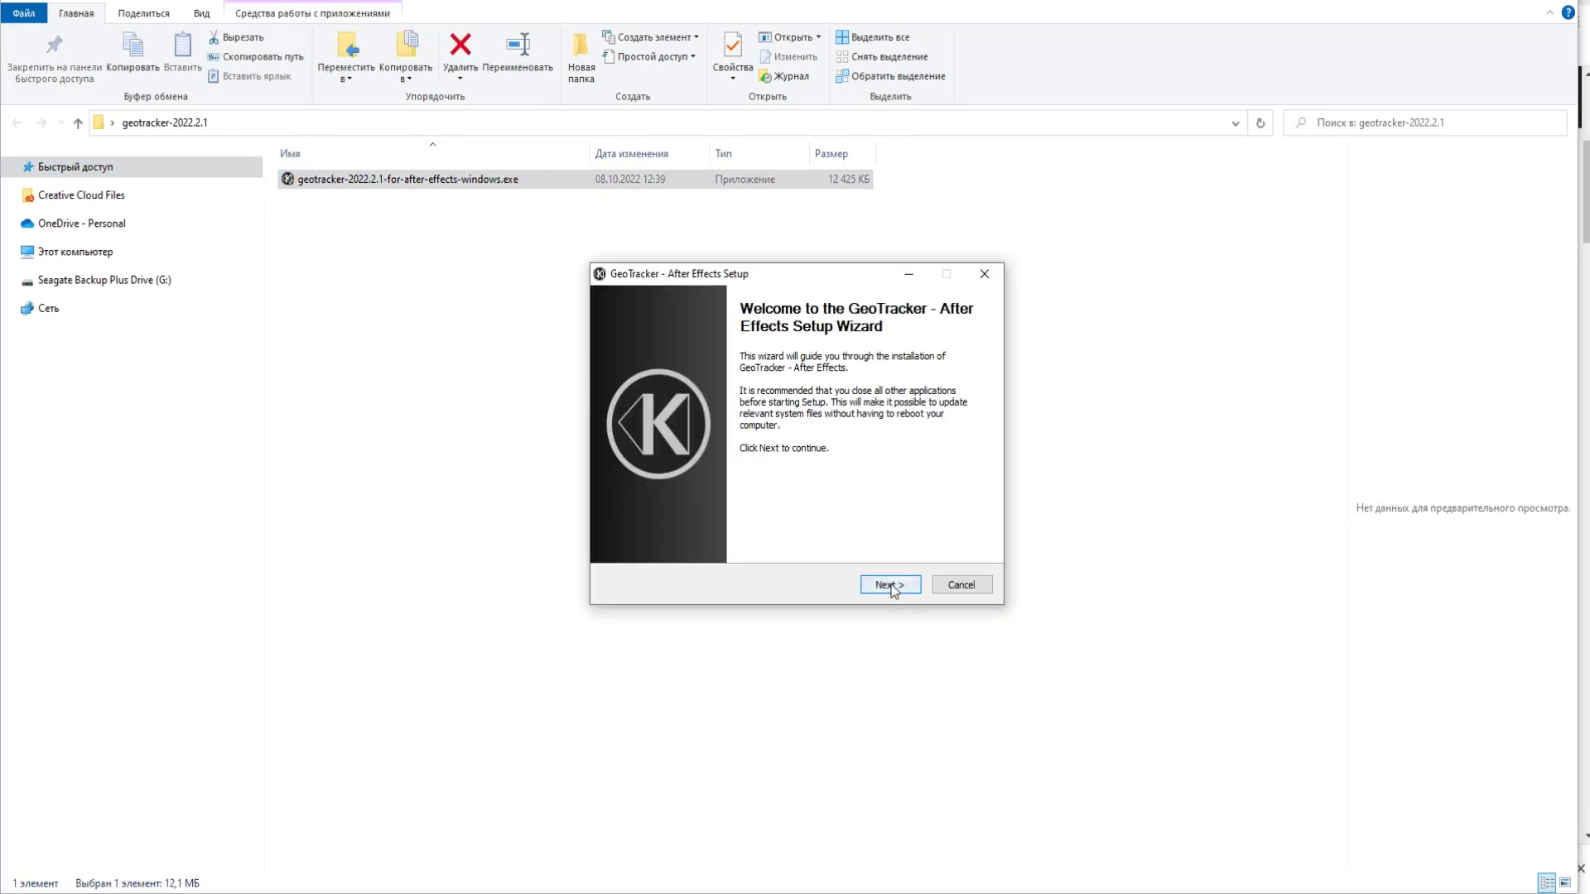
pyautogui.click(889, 584)
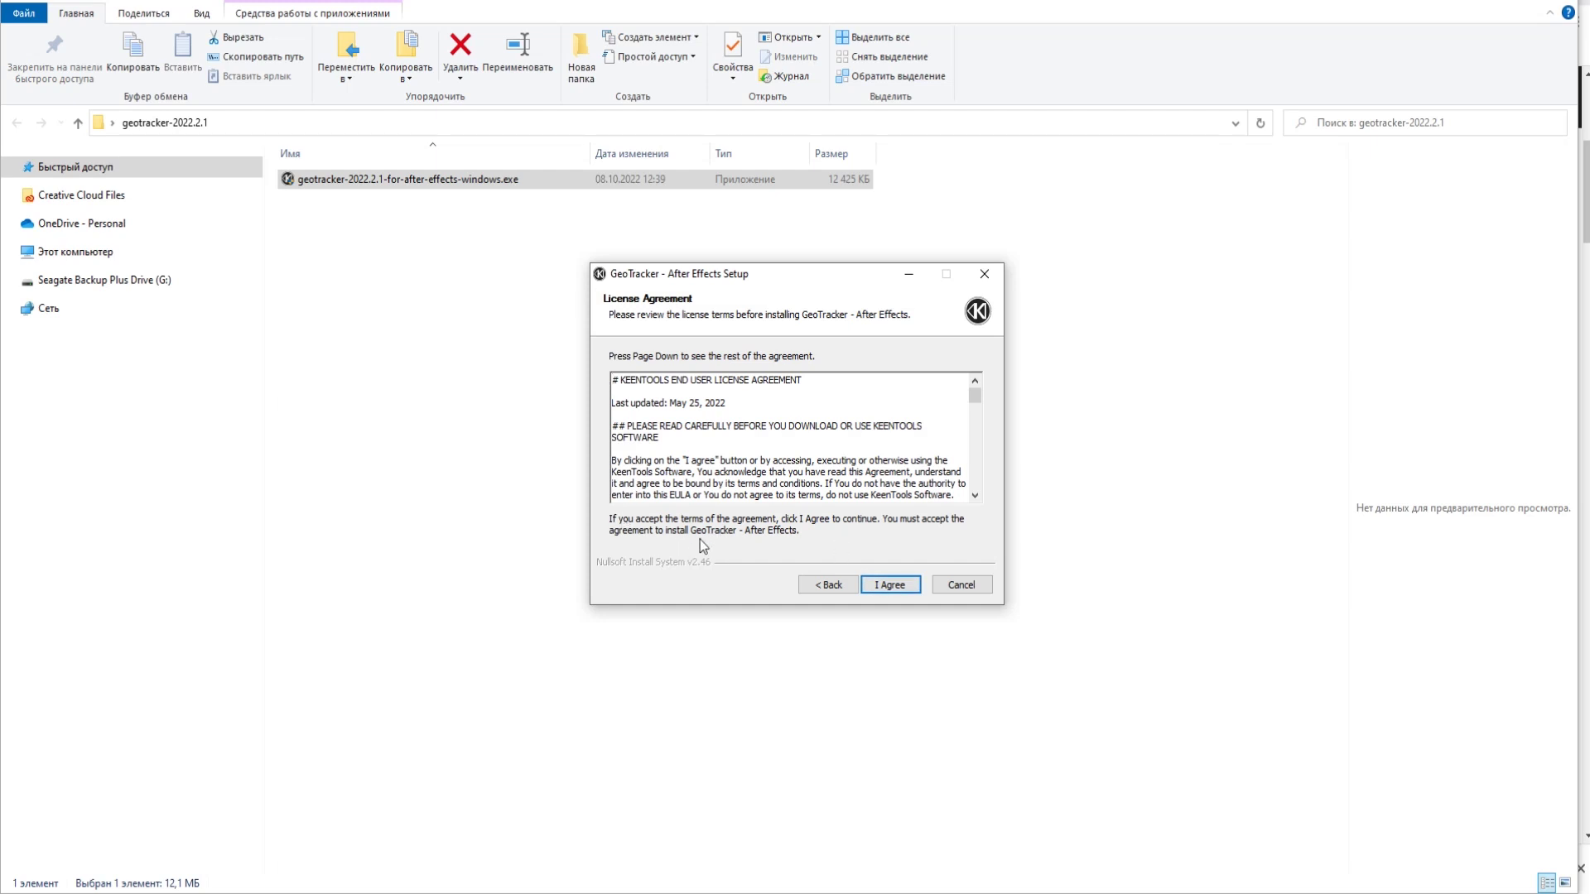
pyautogui.click(891, 585)
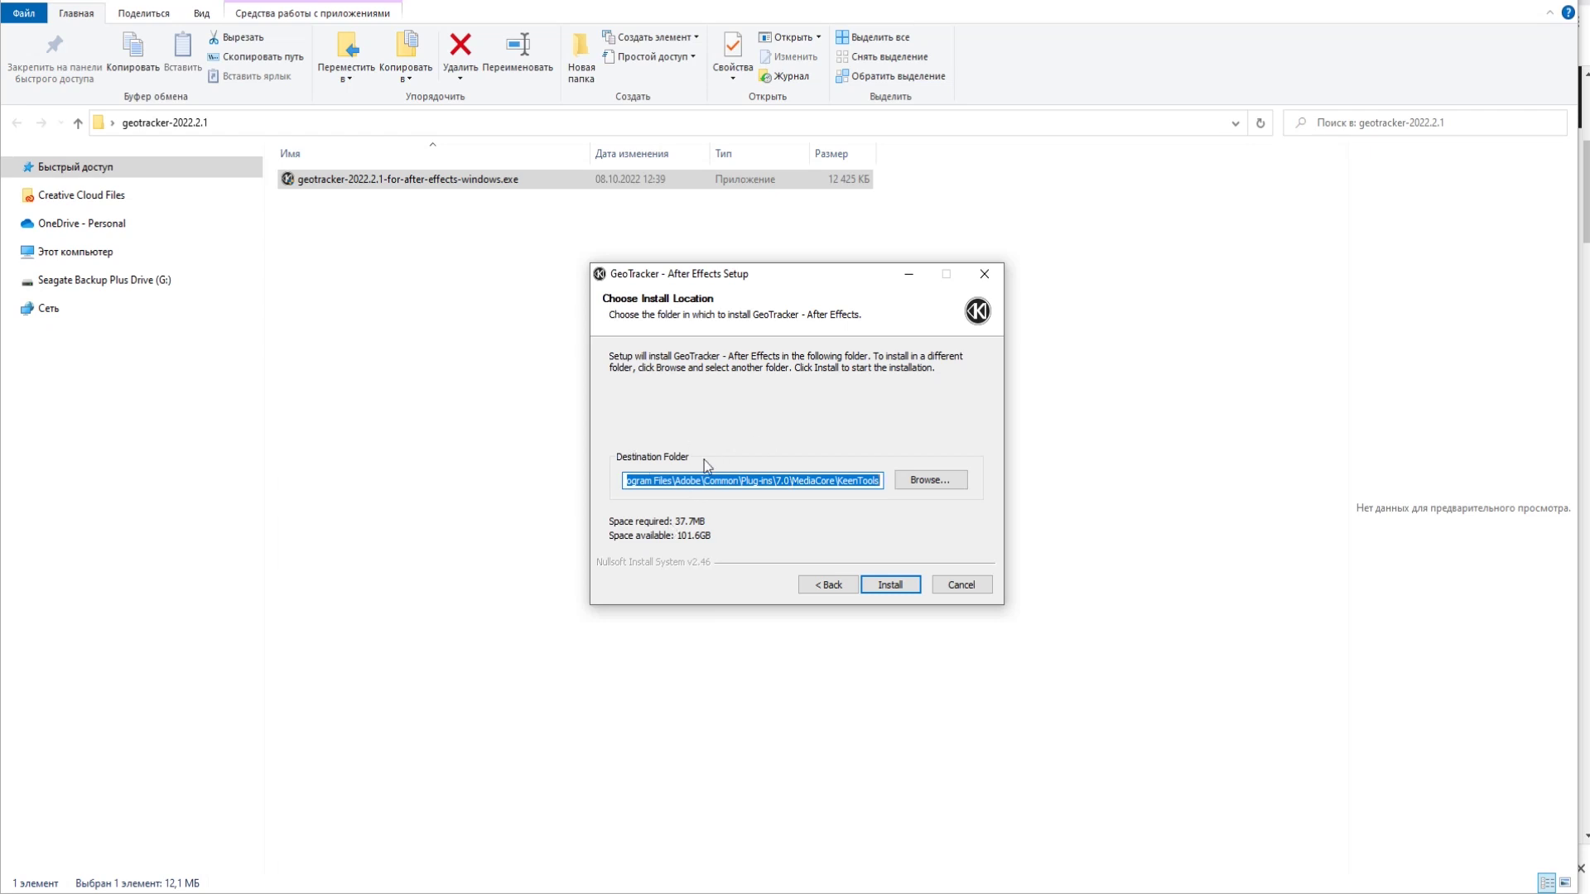
pyautogui.click(891, 585)
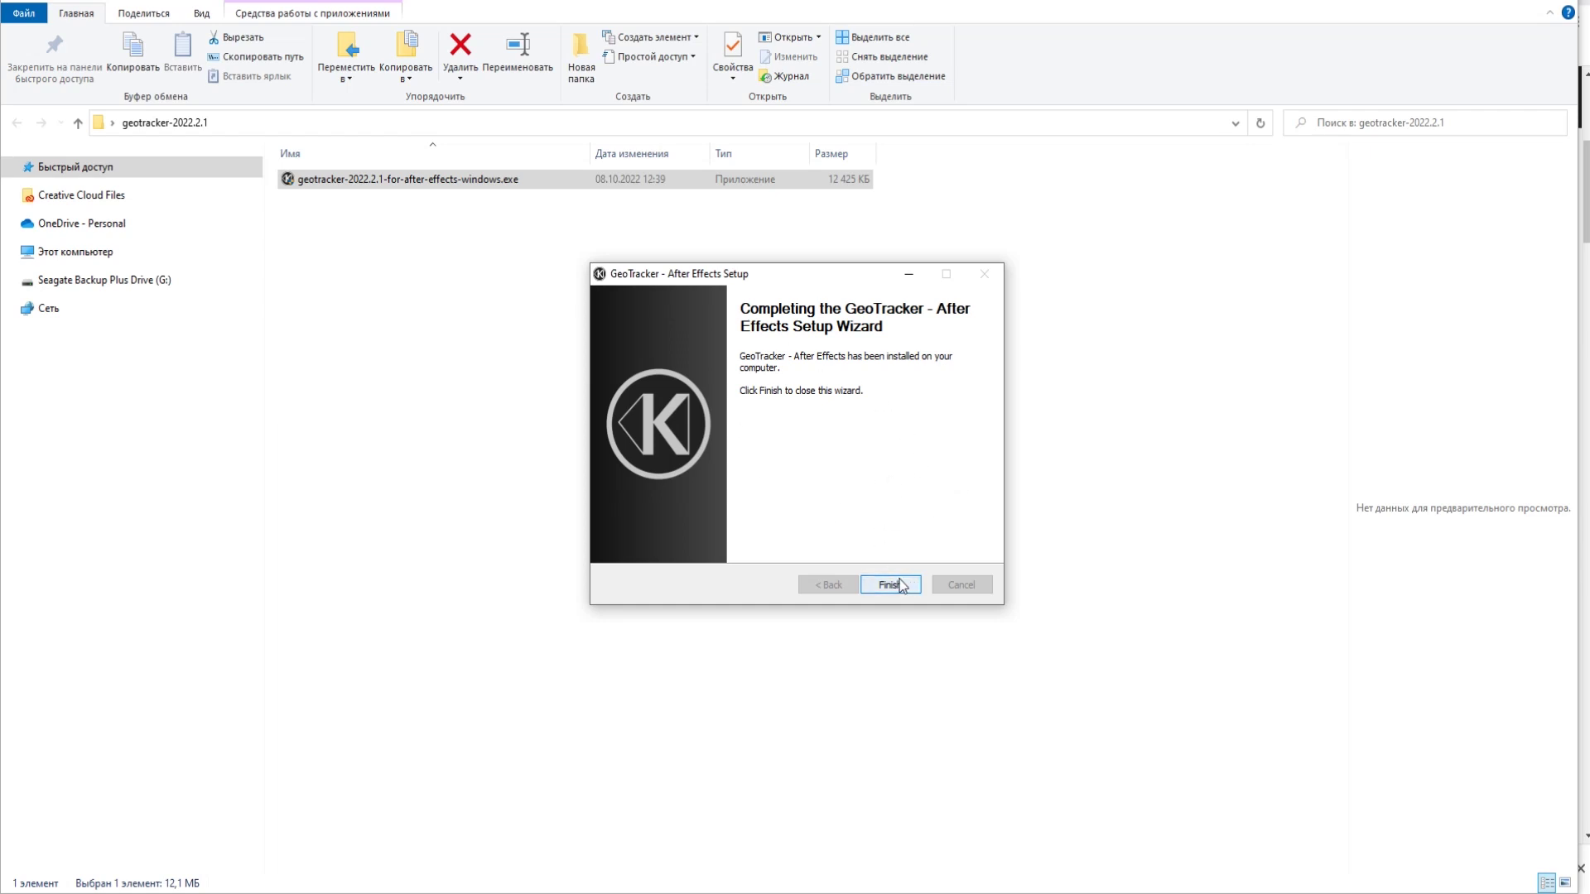
pyautogui.click(892, 585)
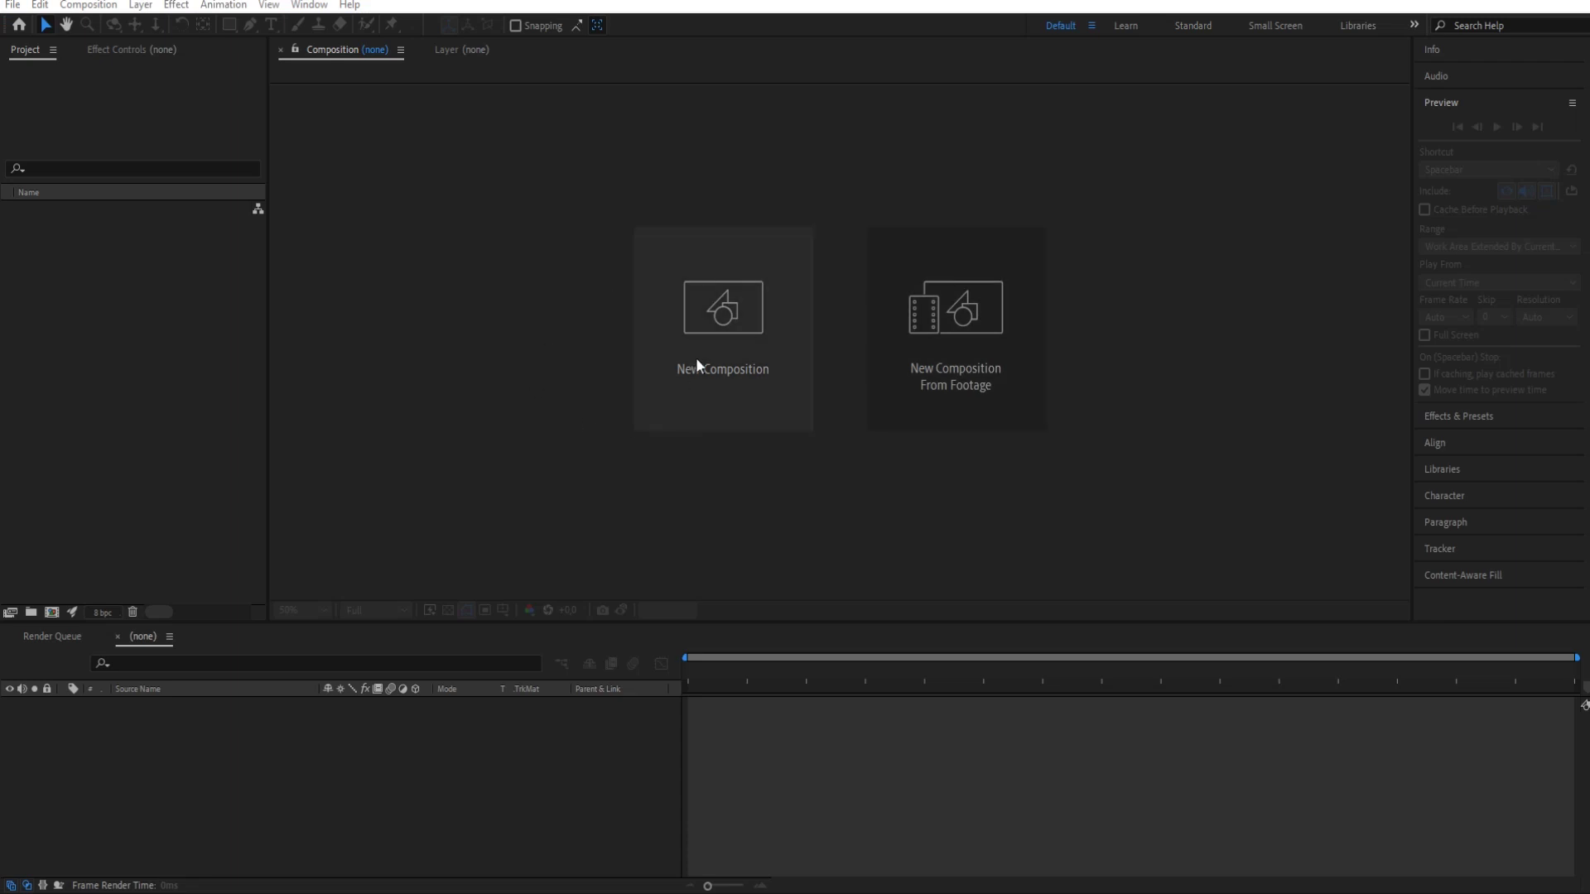
pyautogui.click(698, 351)
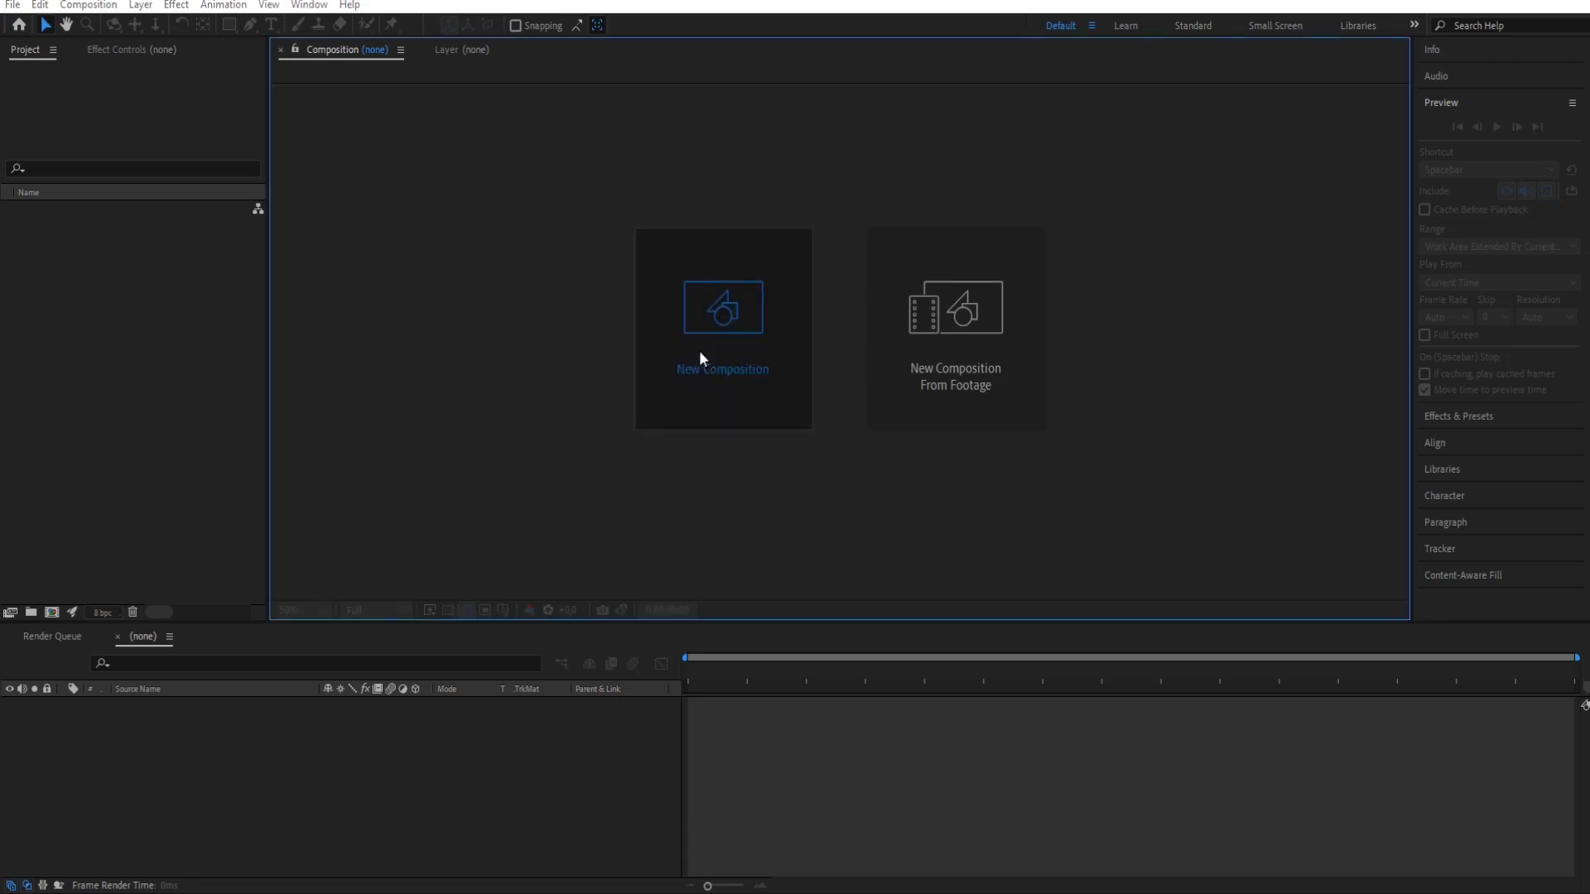
# Create Comp 1, import video.mov, and add it as the composition's layer, previewing the globe
pyautogui.click(901, 648)
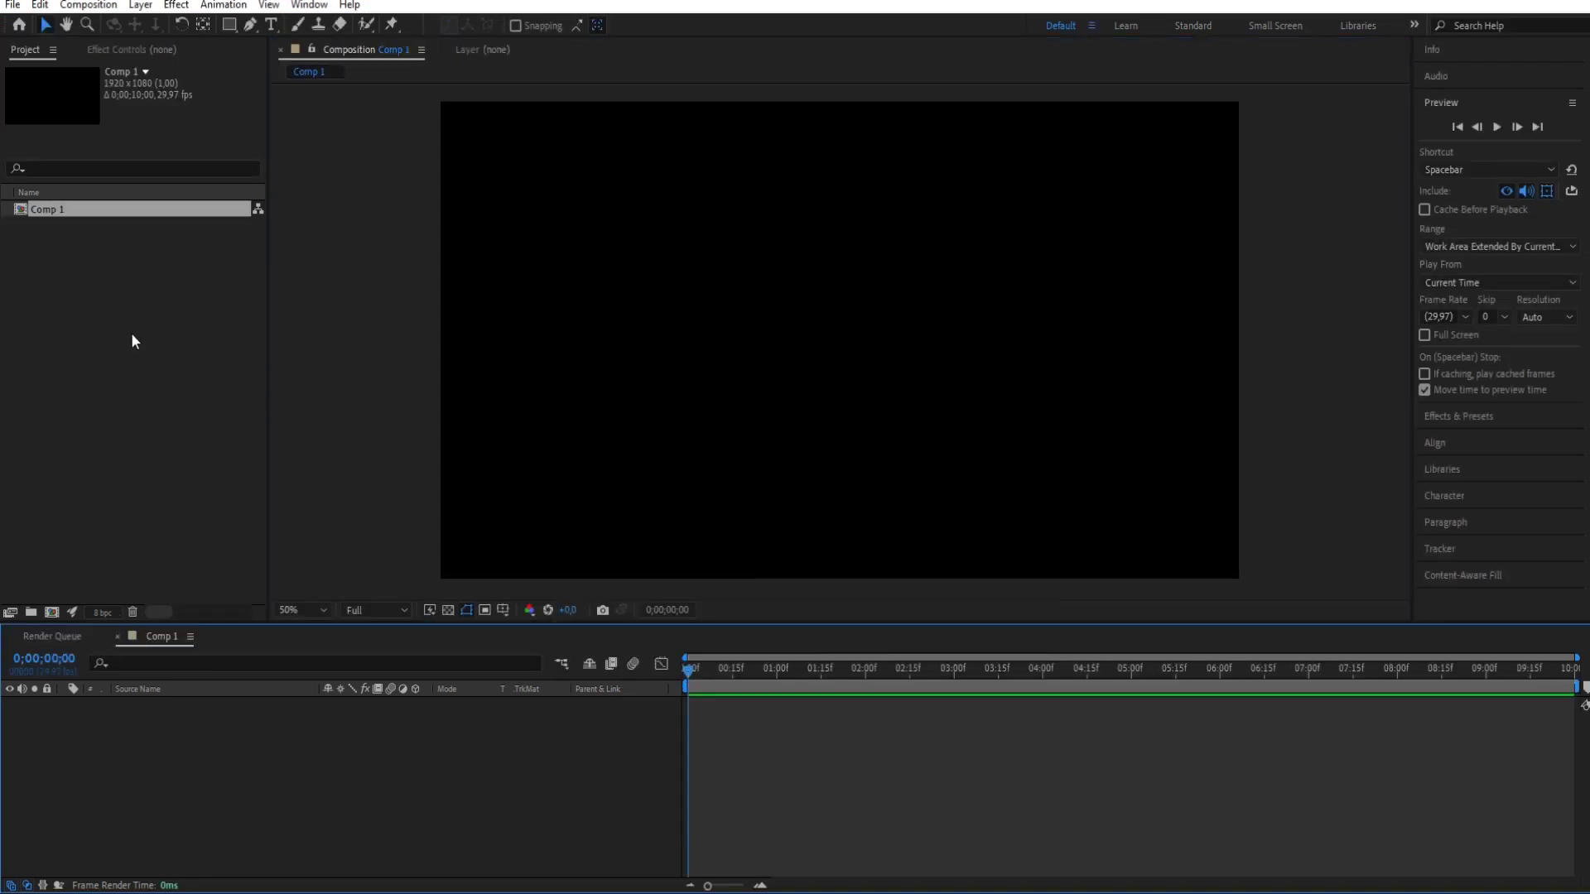
pyautogui.rightClick(132, 335)
pyautogui.moveTo(255, 416)
pyautogui.click(389, 423)
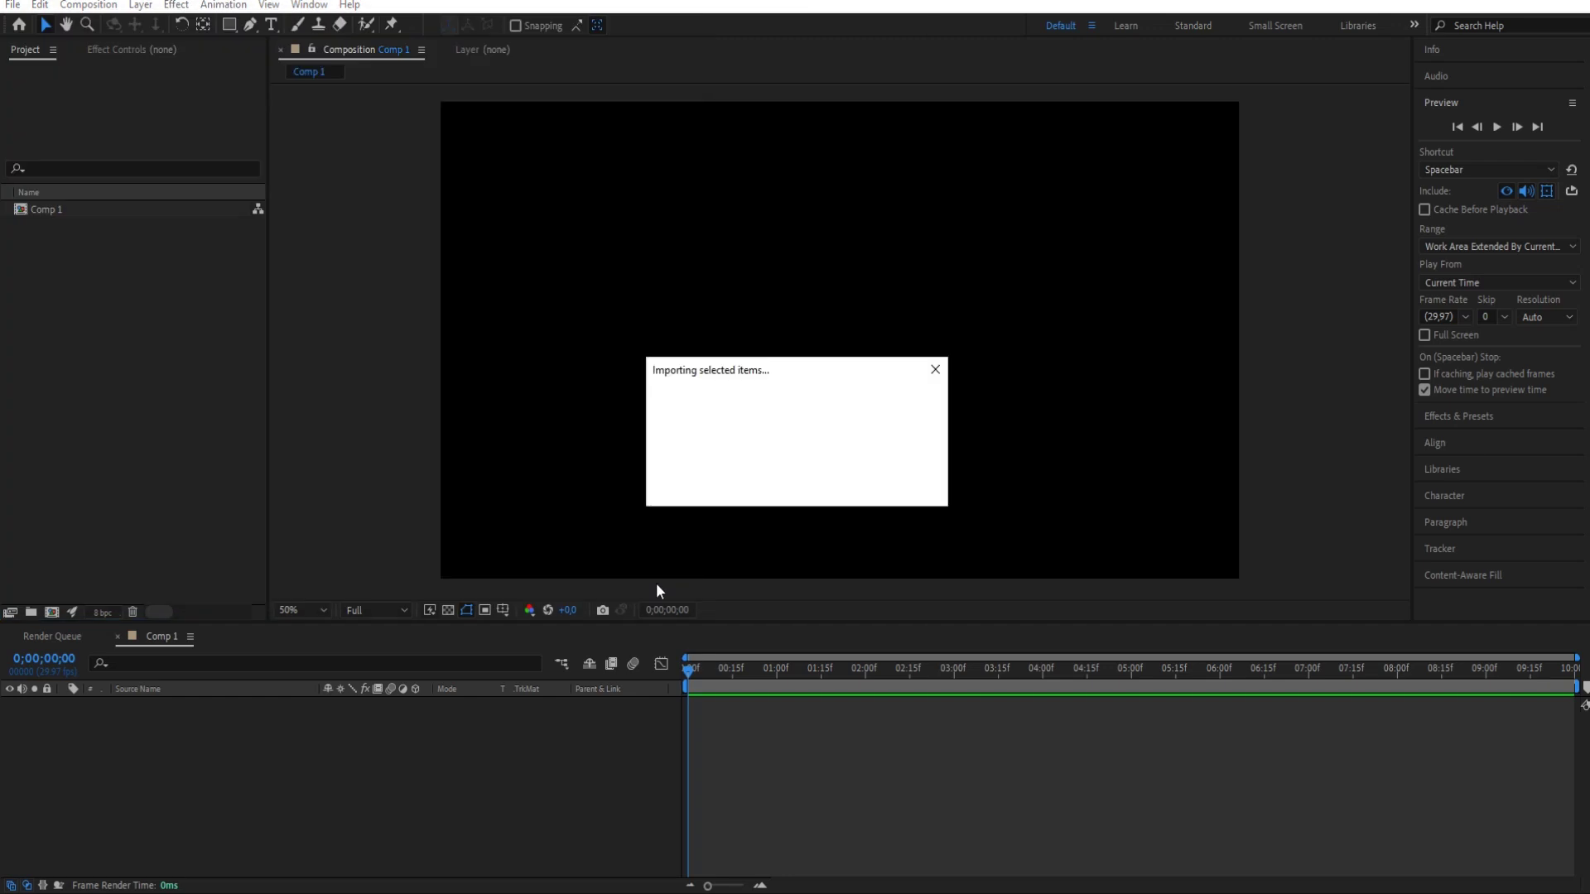
pyautogui.moveTo(71, 226); pyautogui.dragTo(135, 711)
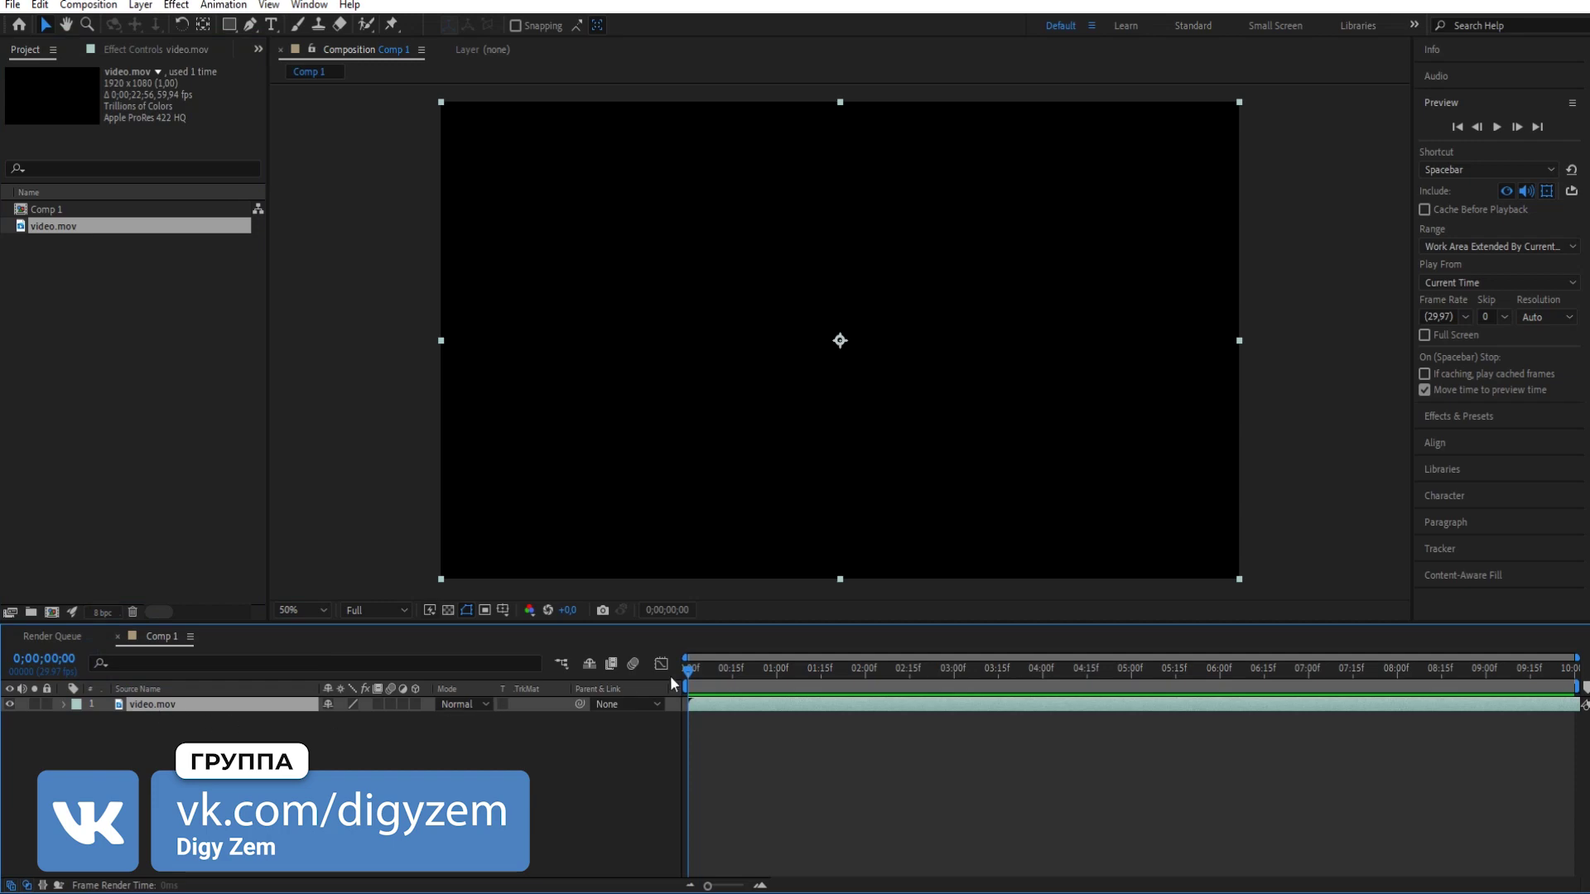
pyautogui.moveTo(706, 677)
pyautogui.mouseDown()
pyautogui.moveTo(1343, 710)
pyautogui.moveTo(685, 669)
pyautogui.mouseUp()
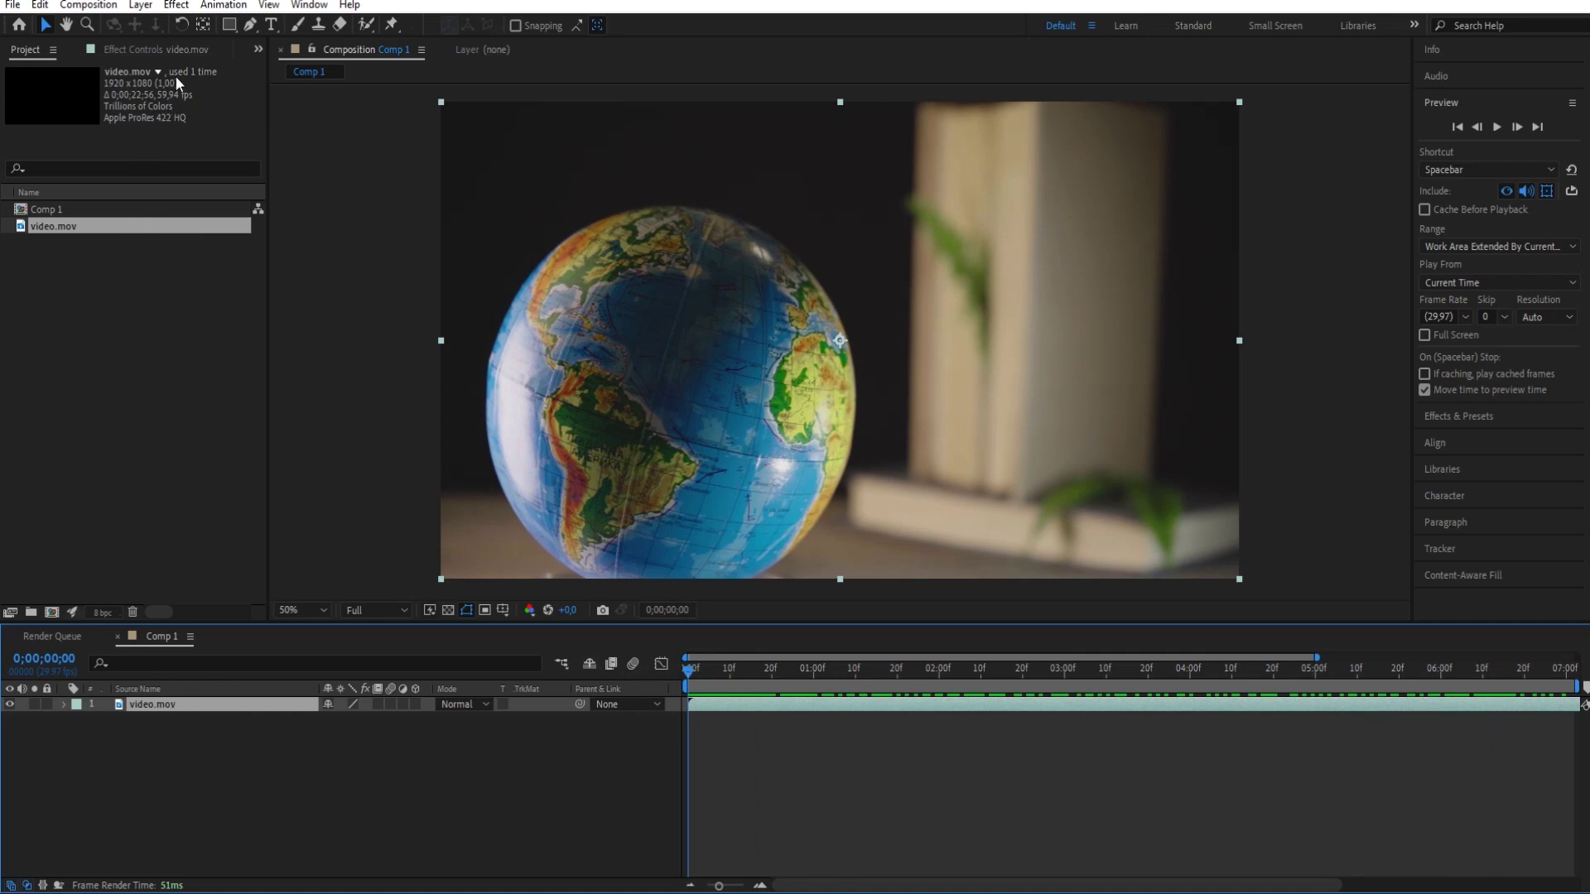
# Apply Effect > KeenTools > GeoTracker to video.mov and open the KeenTools toolbar
pyautogui.click(175, 6)
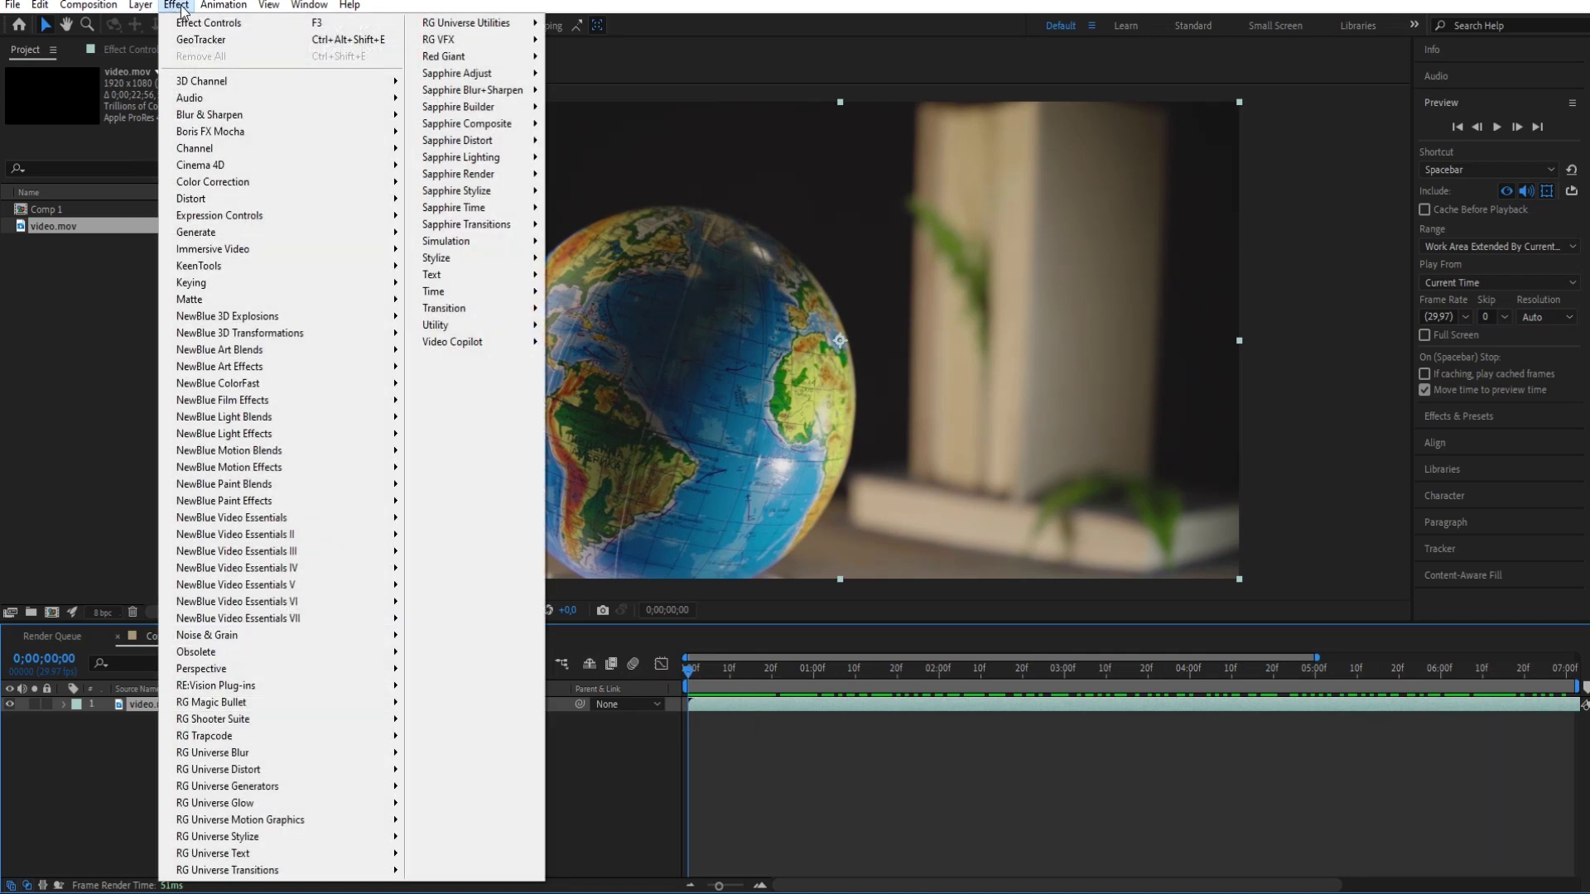
pyautogui.moveTo(202, 274)
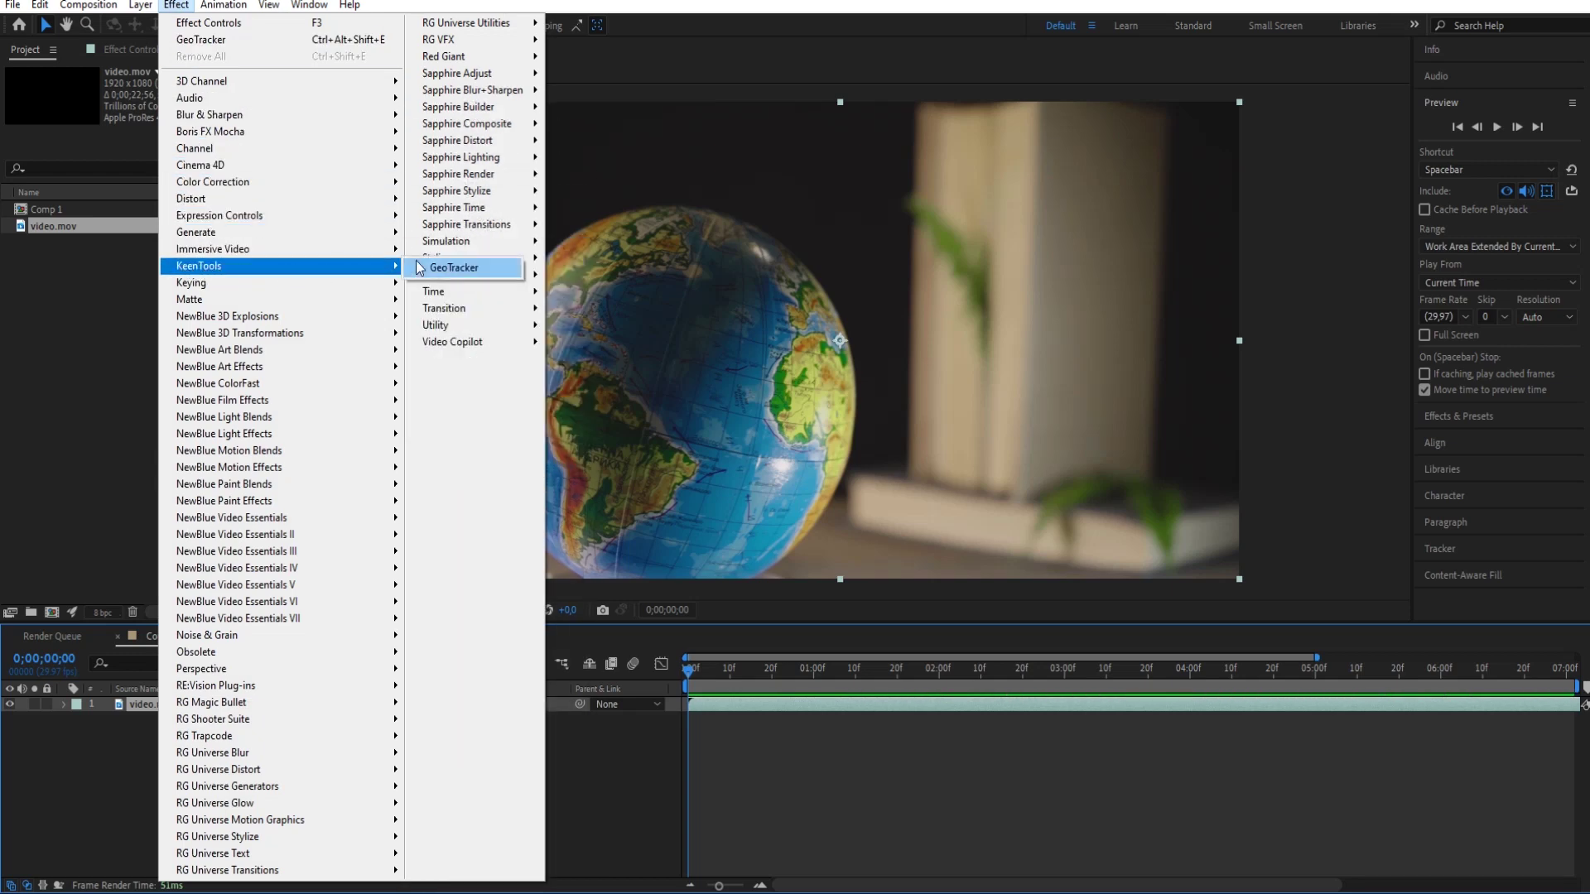
pyautogui.click(447, 267)
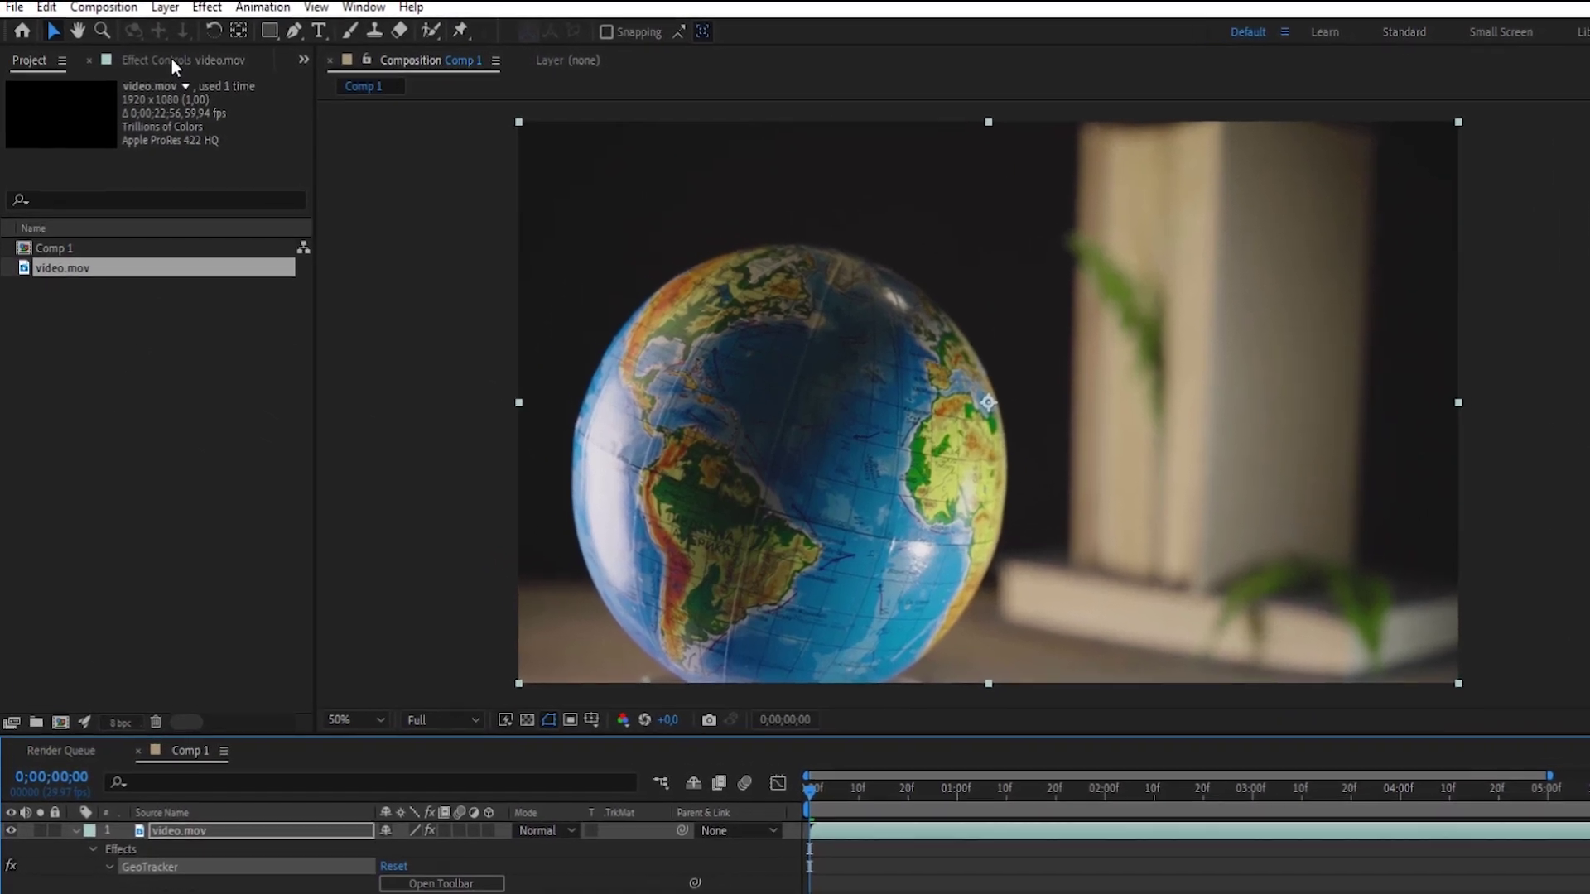
pyautogui.click(149, 50)
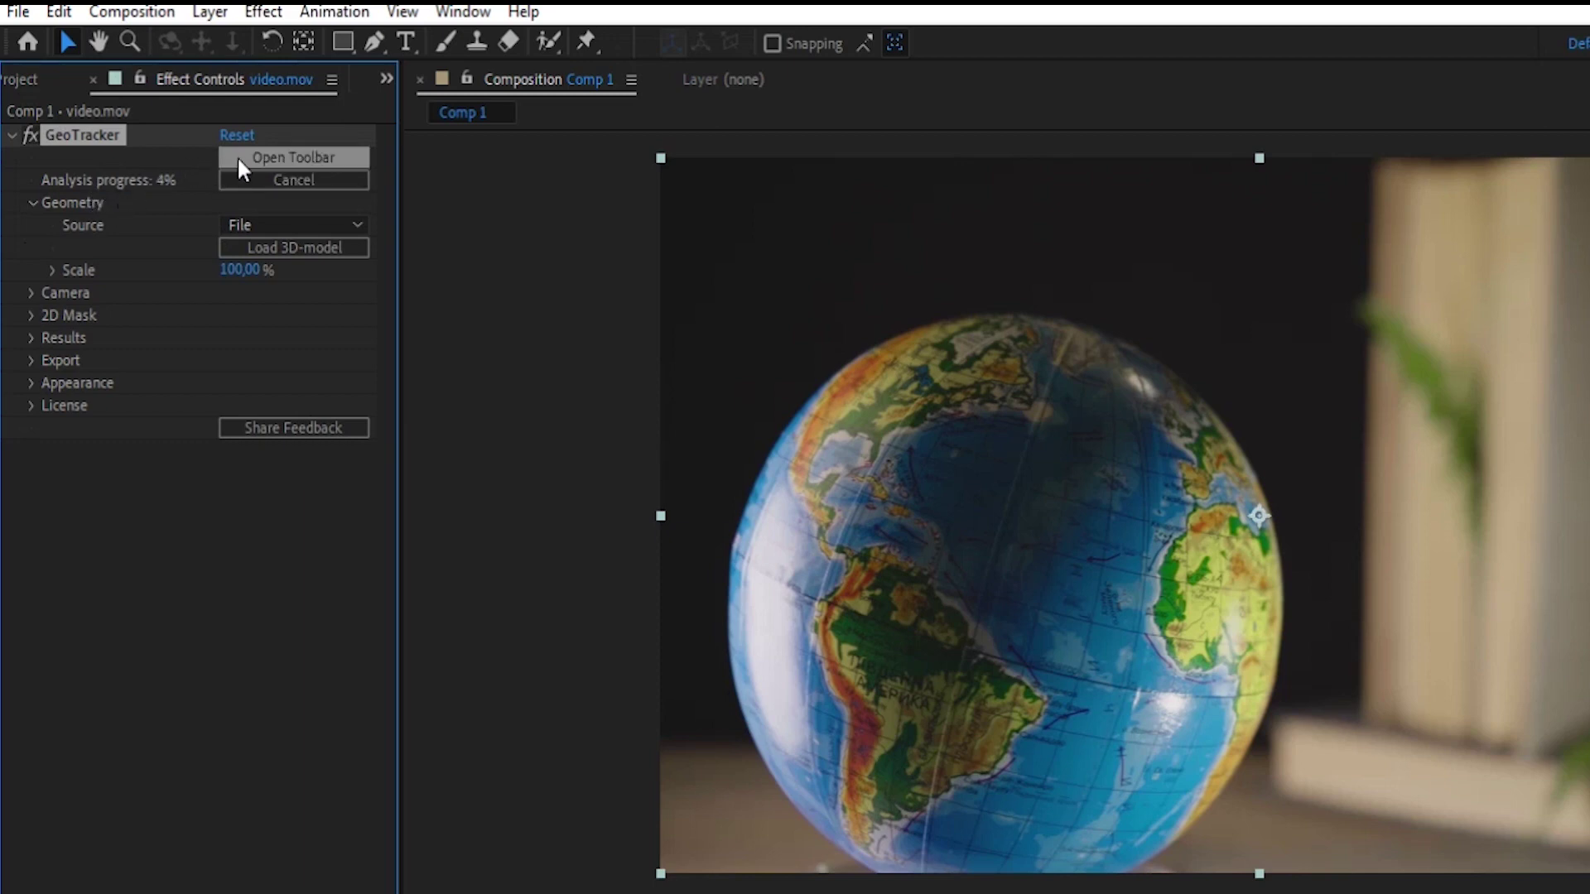
pyautogui.click(294, 158)
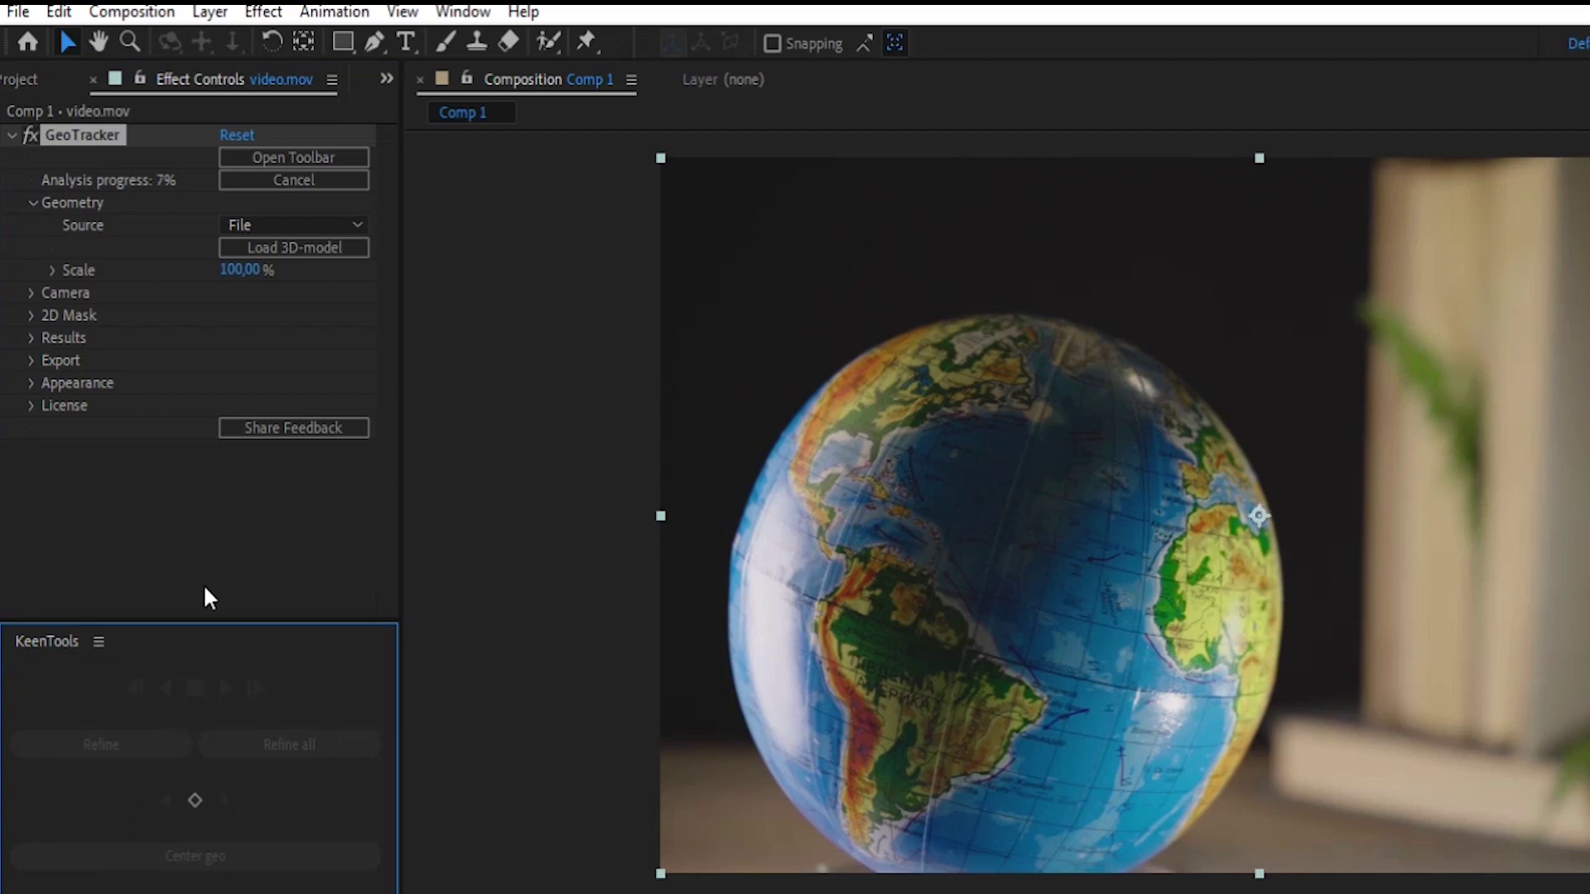
# Undock the KeenTools panel and re-dock it beneath Effect Controls
pyautogui.click(97, 642)
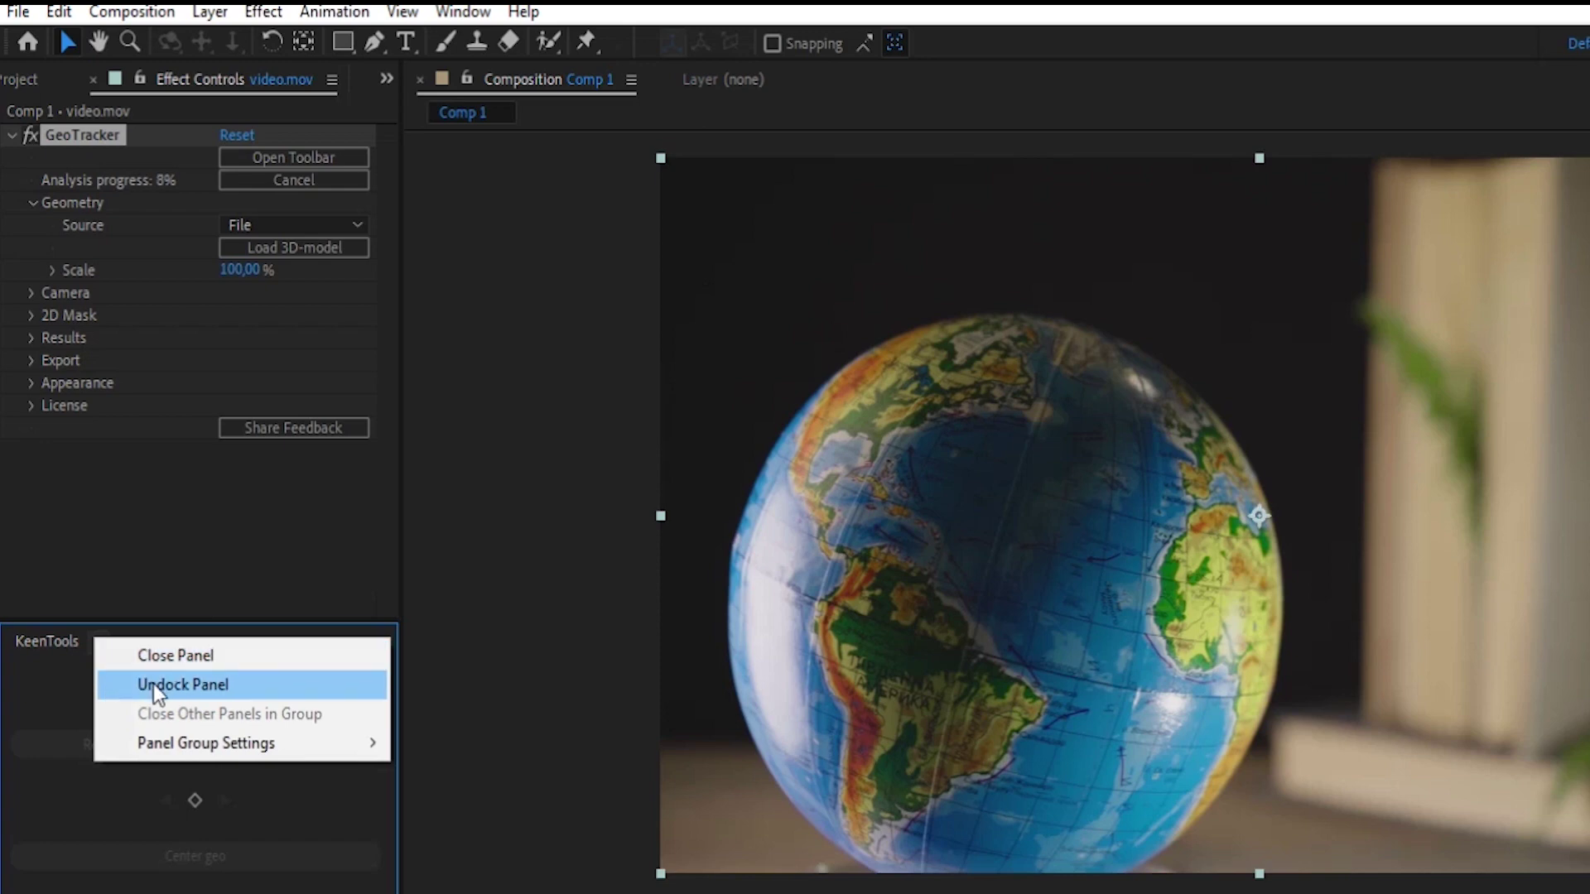
pyautogui.click(152, 684)
pyautogui.click(100, 634)
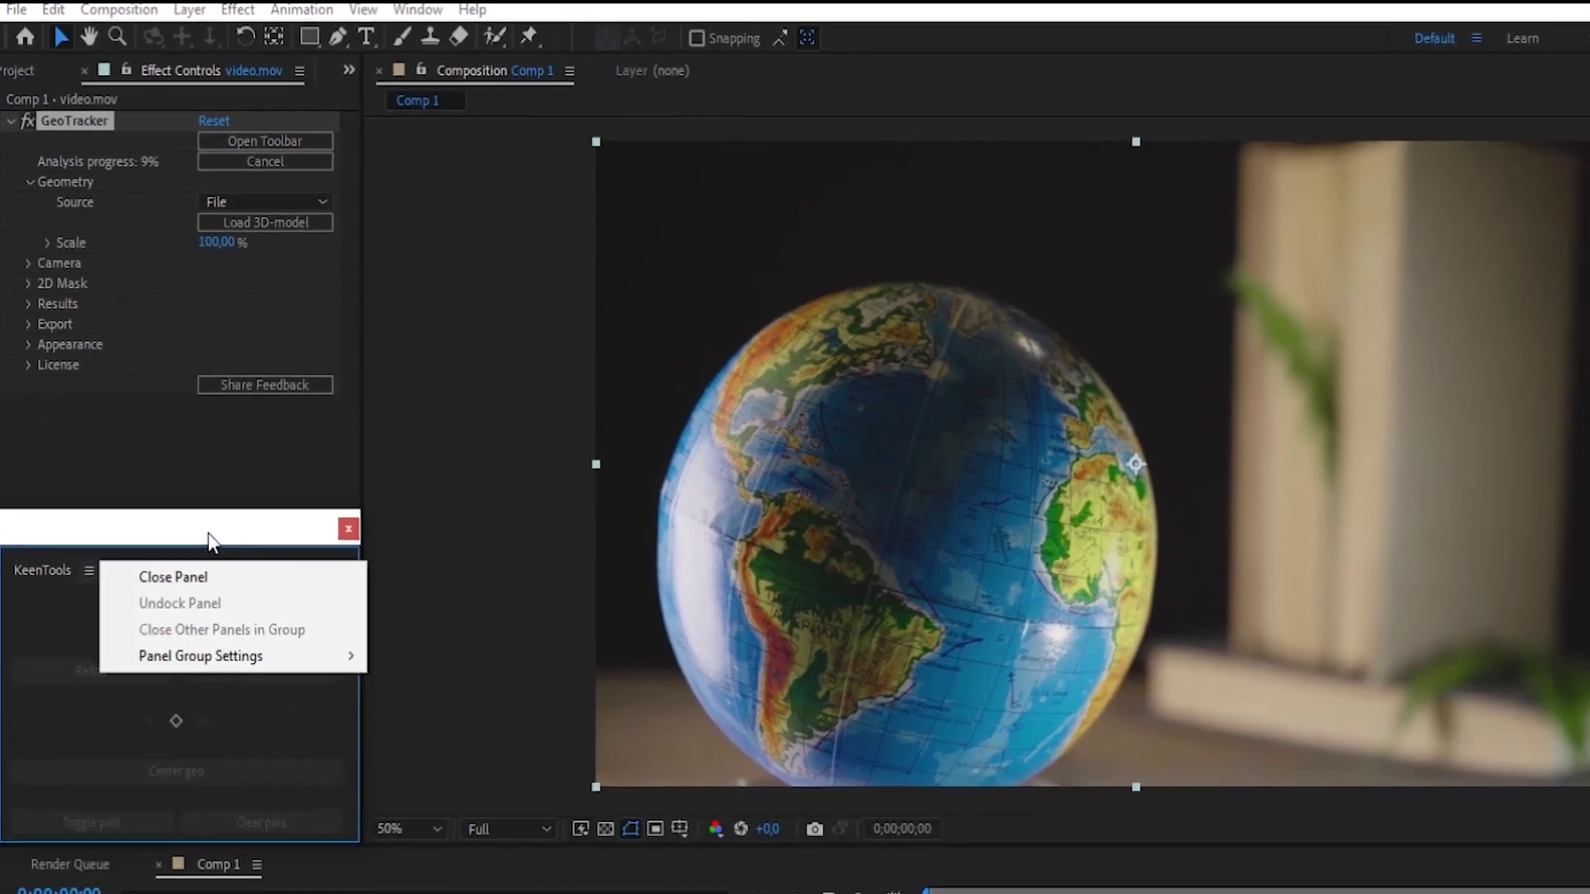
pyautogui.click(172, 495)
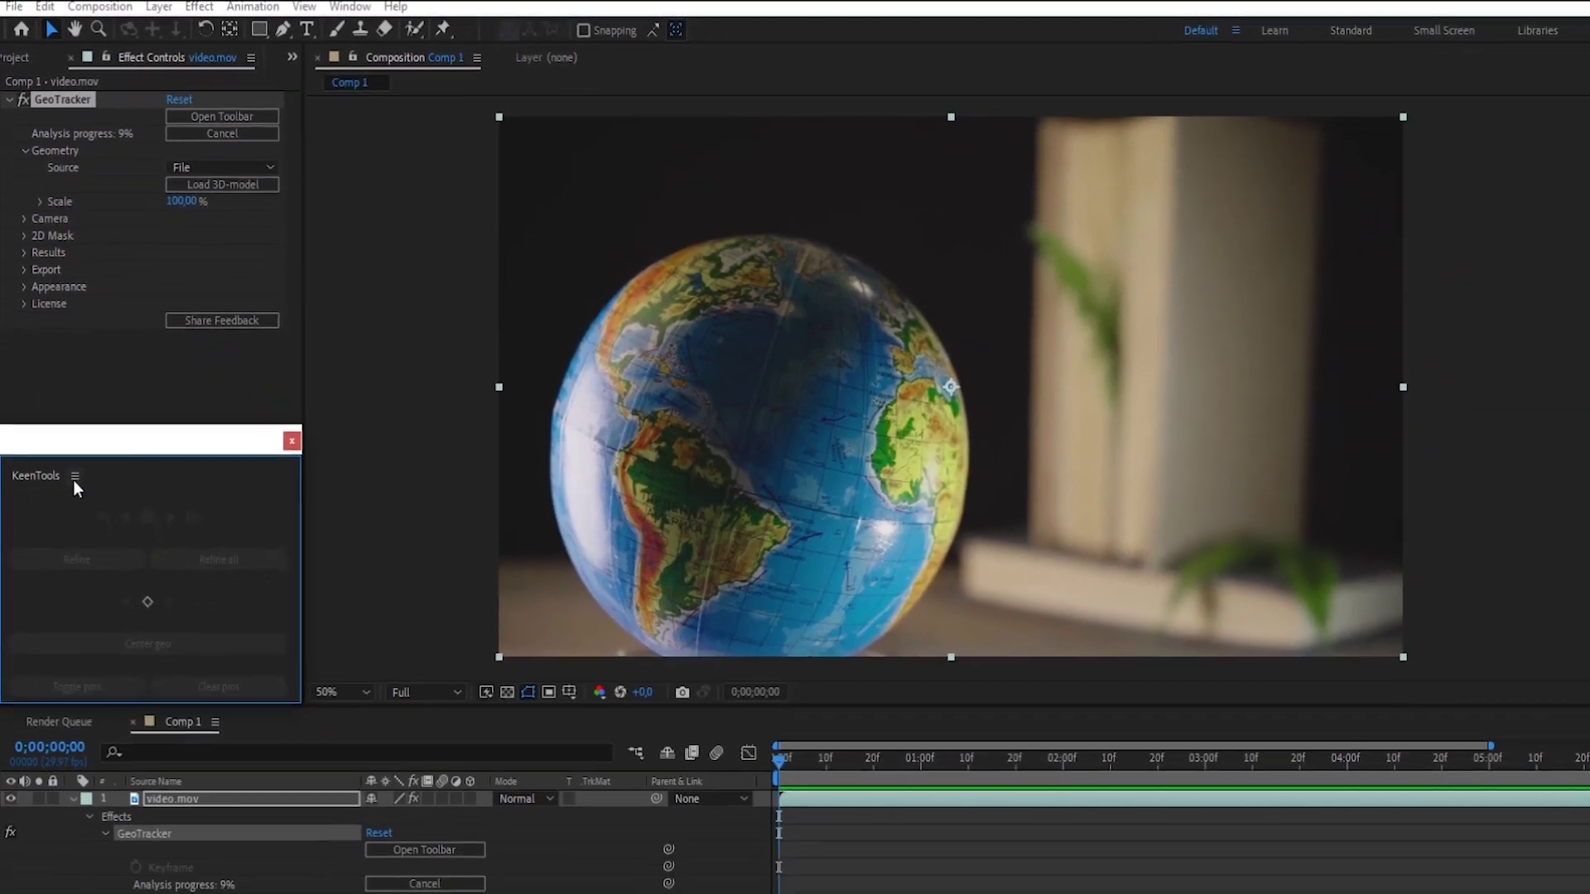
pyautogui.click(67, 418)
pyautogui.moveTo(27, 414)
pyautogui.mouseDown()
pyautogui.moveTo(443, 326)
pyautogui.moveTo(57, 594)
pyautogui.moveTo(39, 484)
pyautogui.mouseUp()
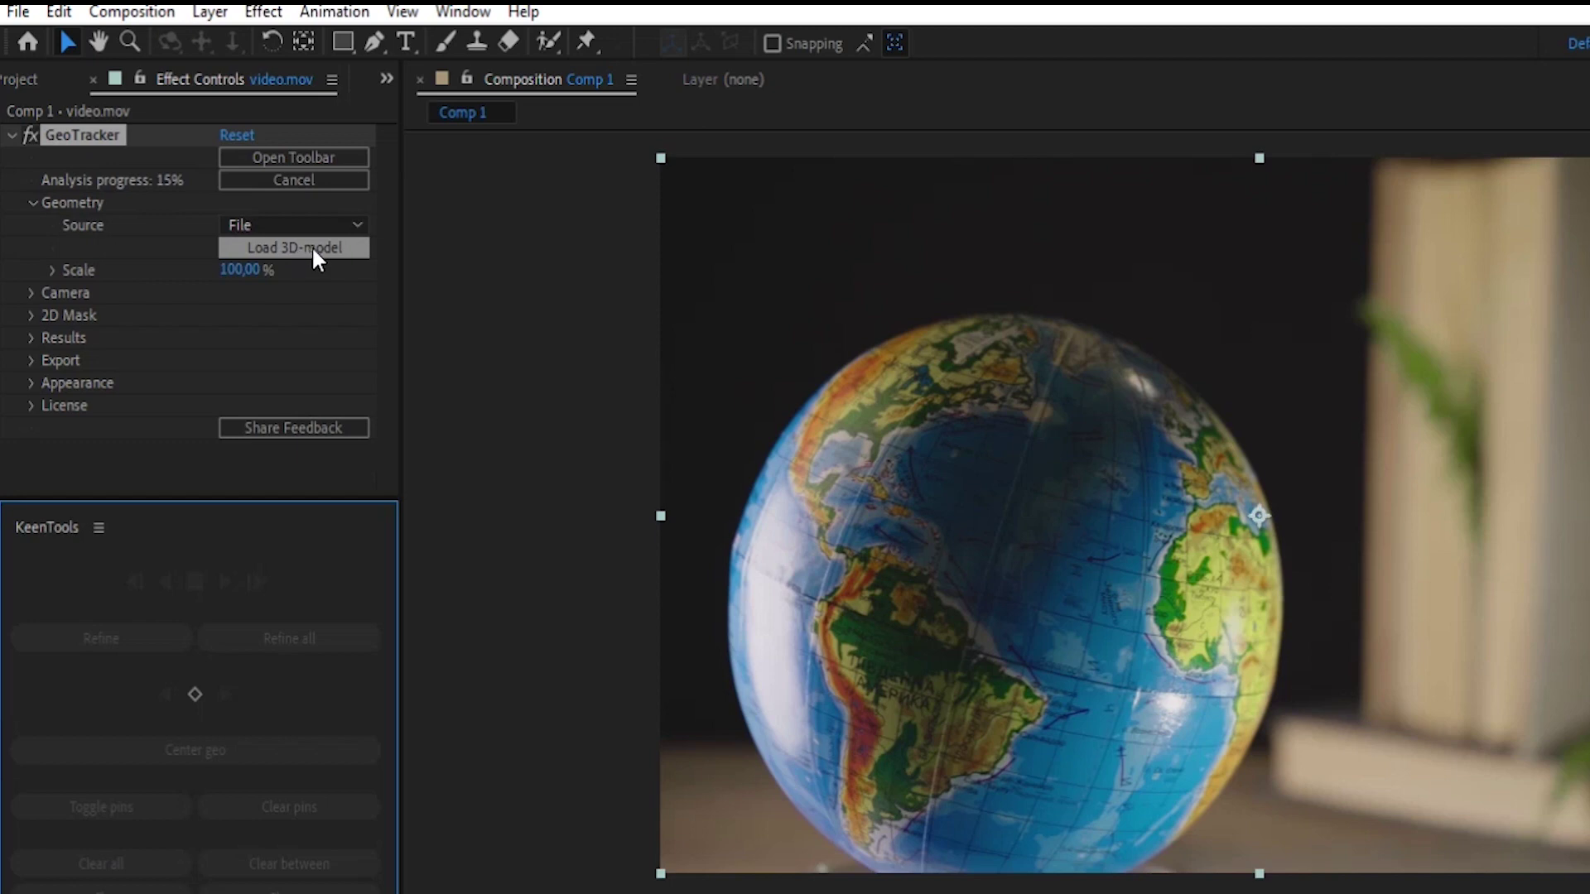
# Set GeoTracker's Geometry Source to Primitive with Primitive Type Sphere
pyautogui.click(353, 224)
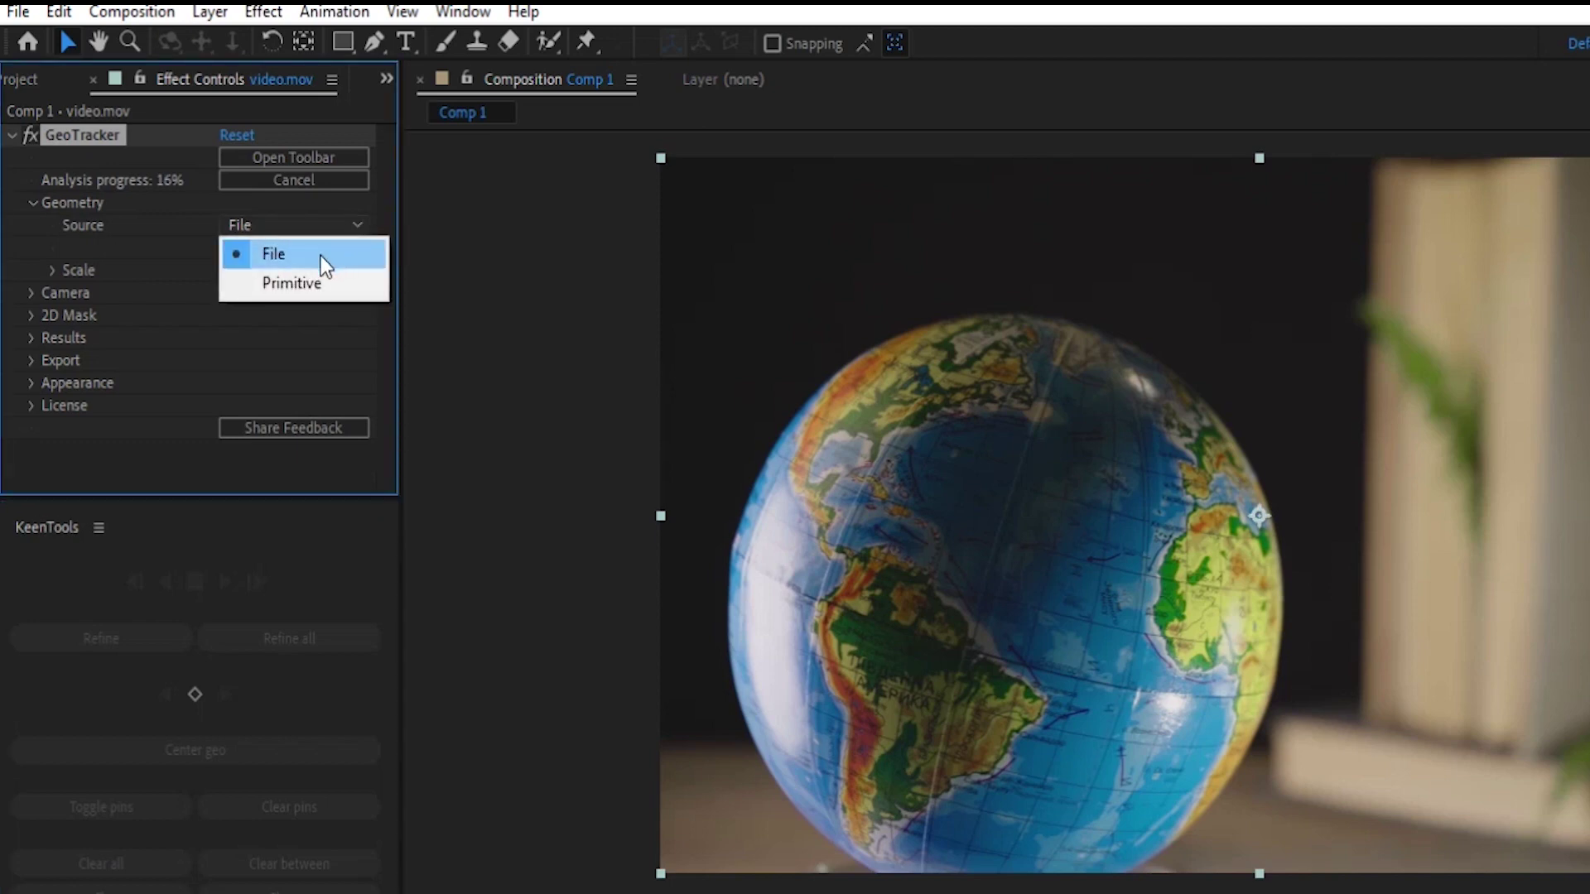
pyautogui.click(297, 283)
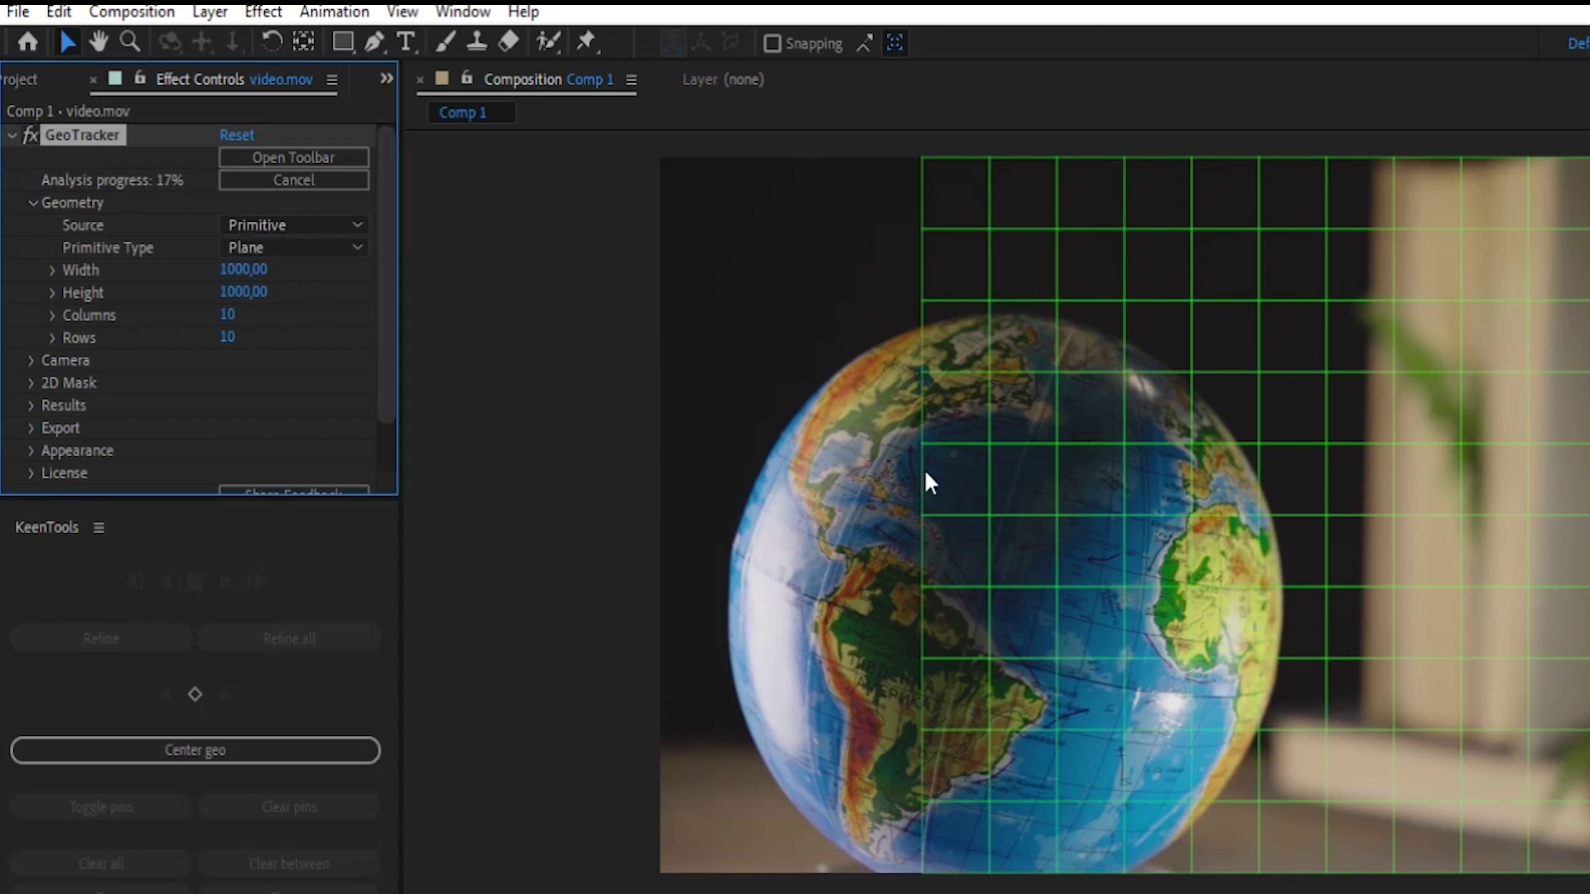
pyautogui.click(351, 248)
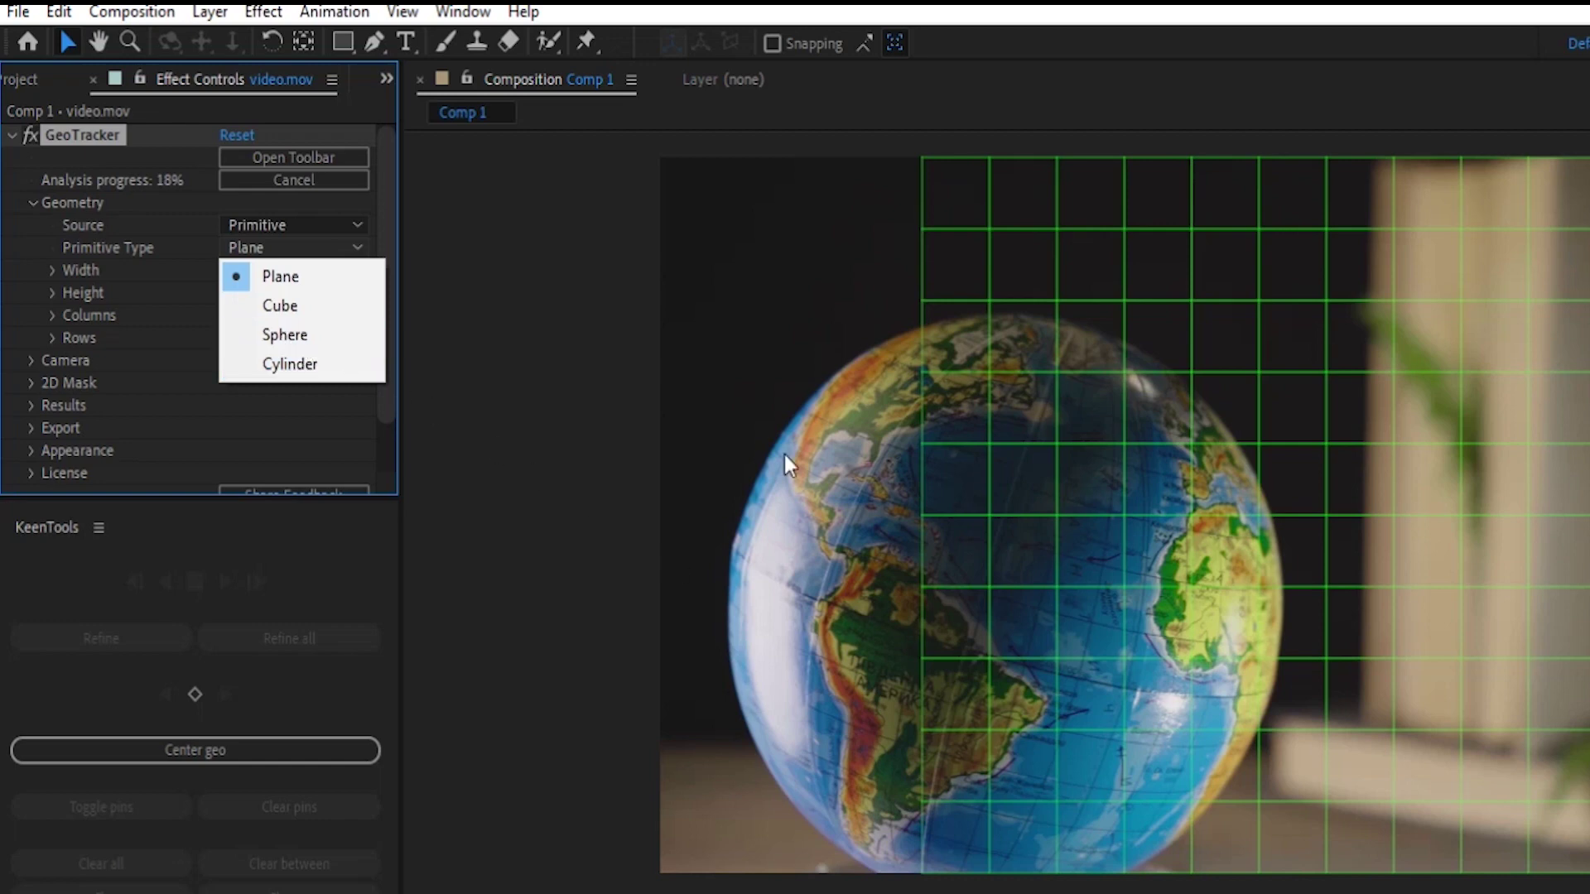
pyautogui.click(284, 334)
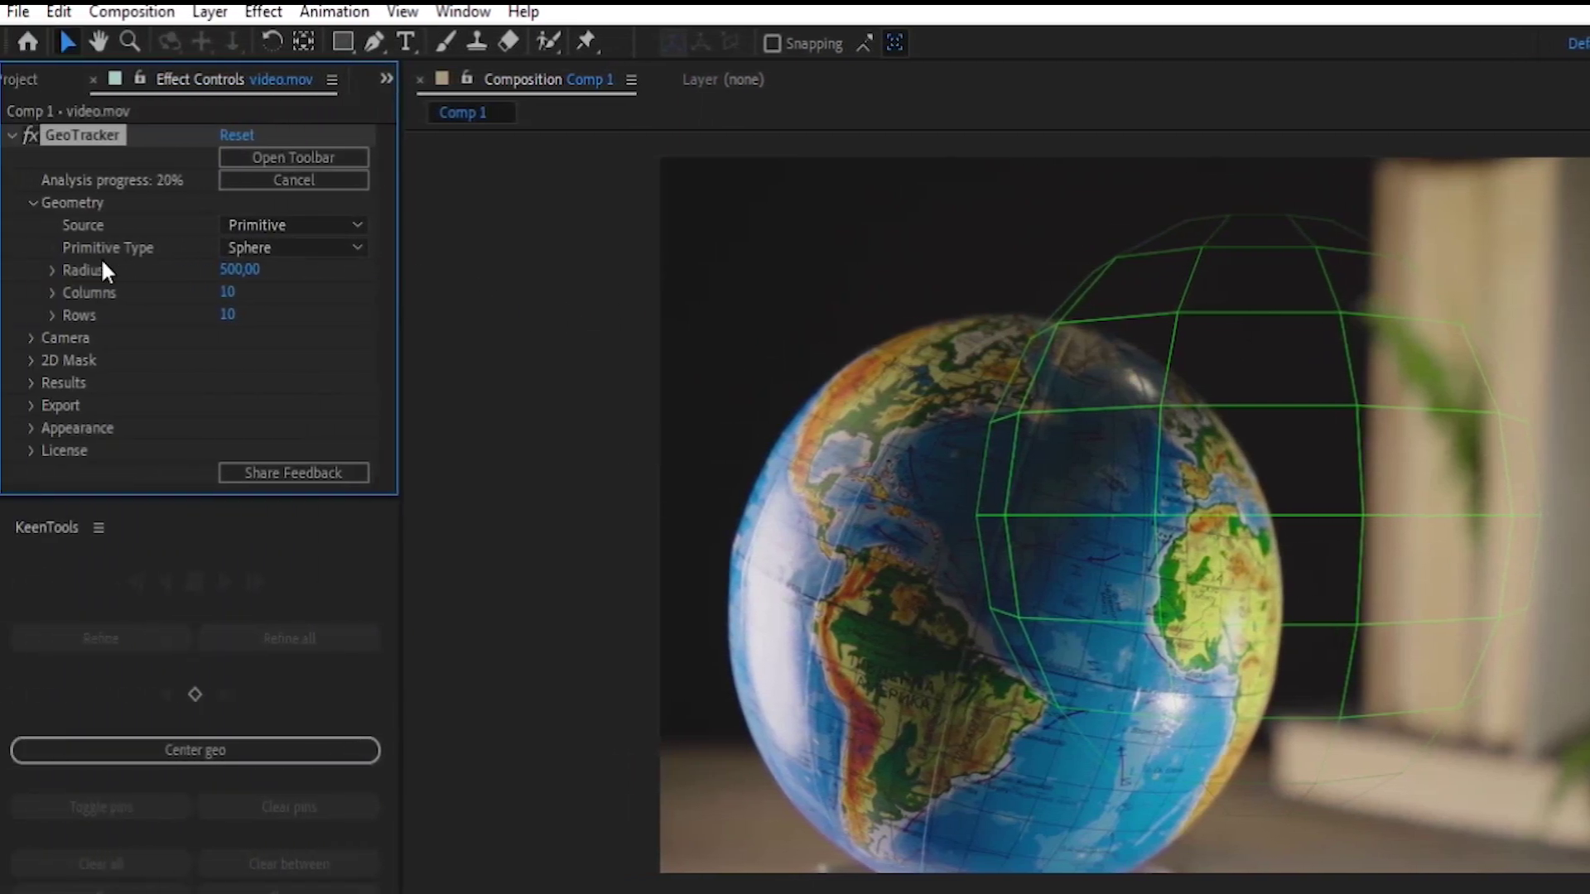
# Make the wireframe fully opaque and set the sphere to radius 500, 30 columns, 23 rows
pyautogui.click(33, 427)
pyautogui.moveTo(231, 354); pyautogui.dragTo(298, 354)
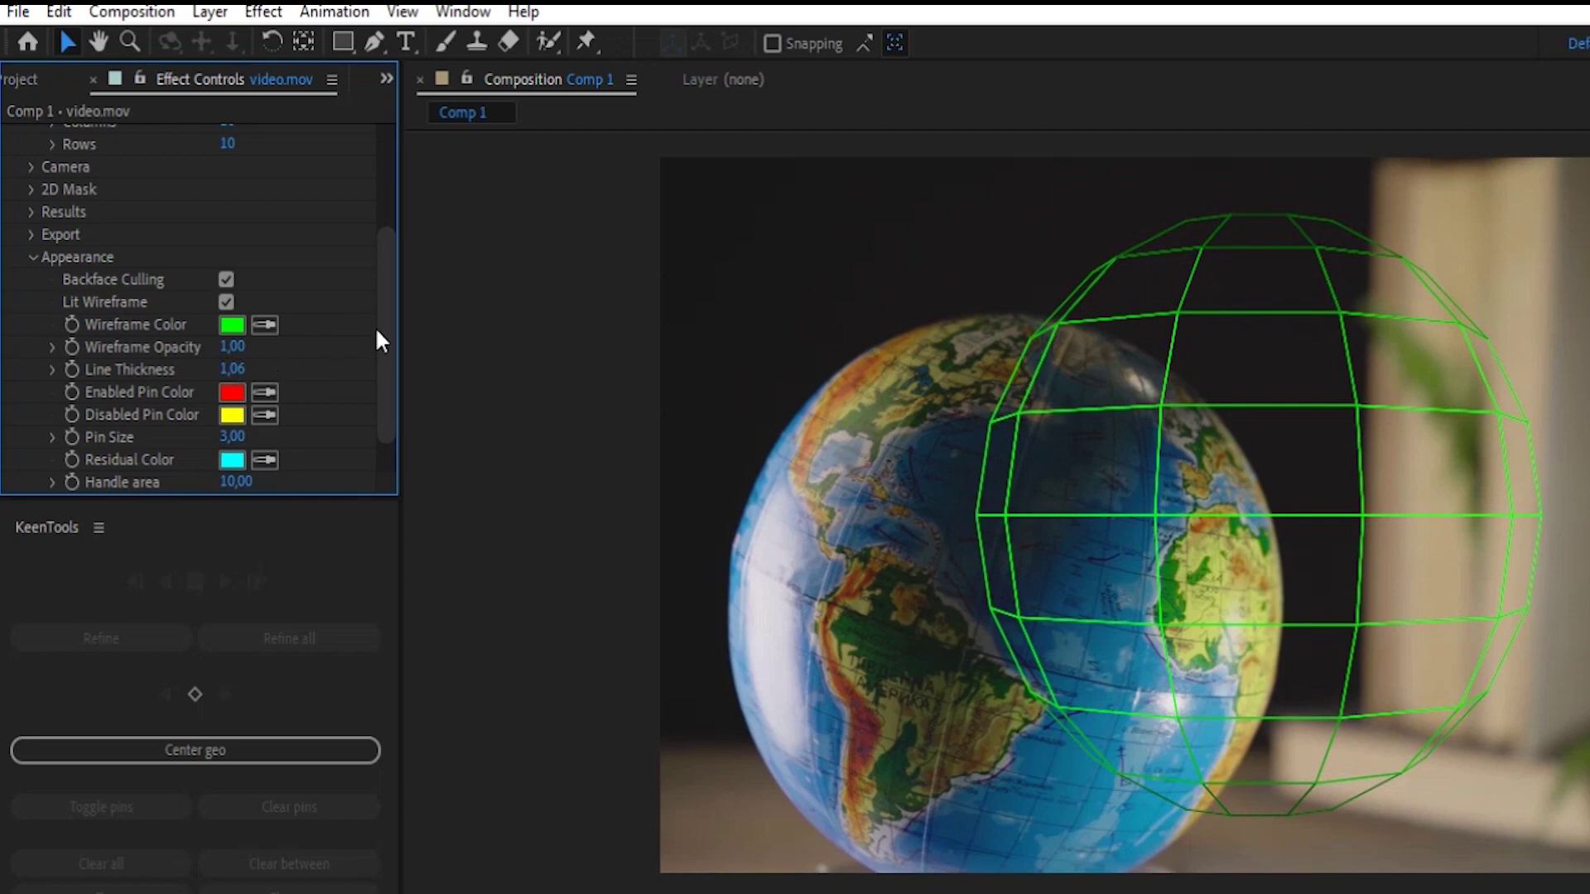
pyautogui.moveTo(381, 295); pyautogui.dragTo(385, 188)
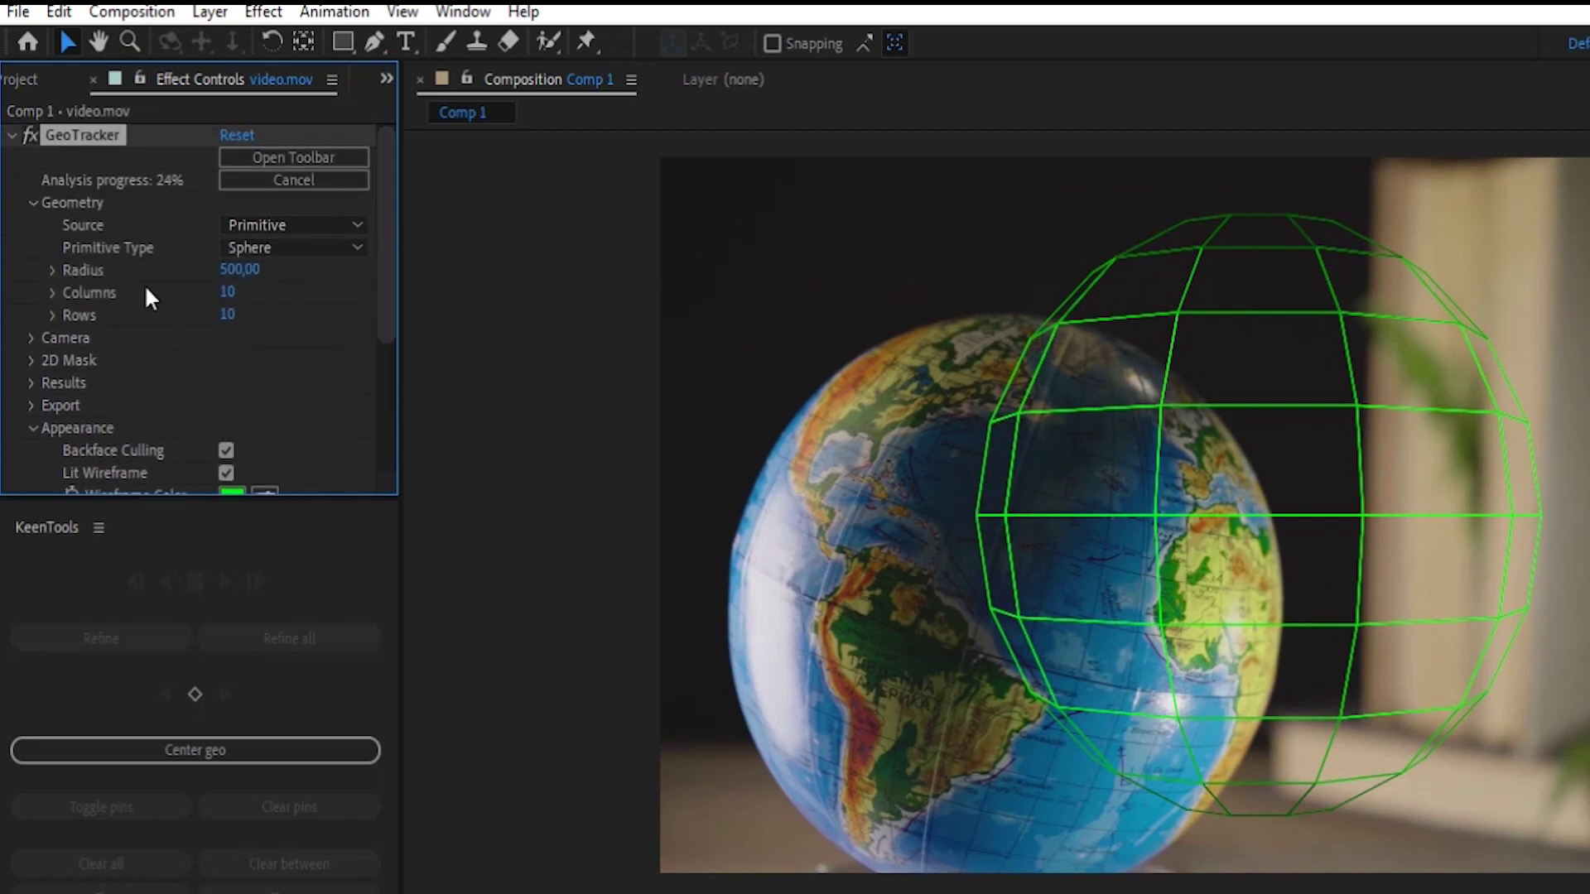
pyautogui.moveTo(228, 266); pyautogui.dragTo(212, 262)
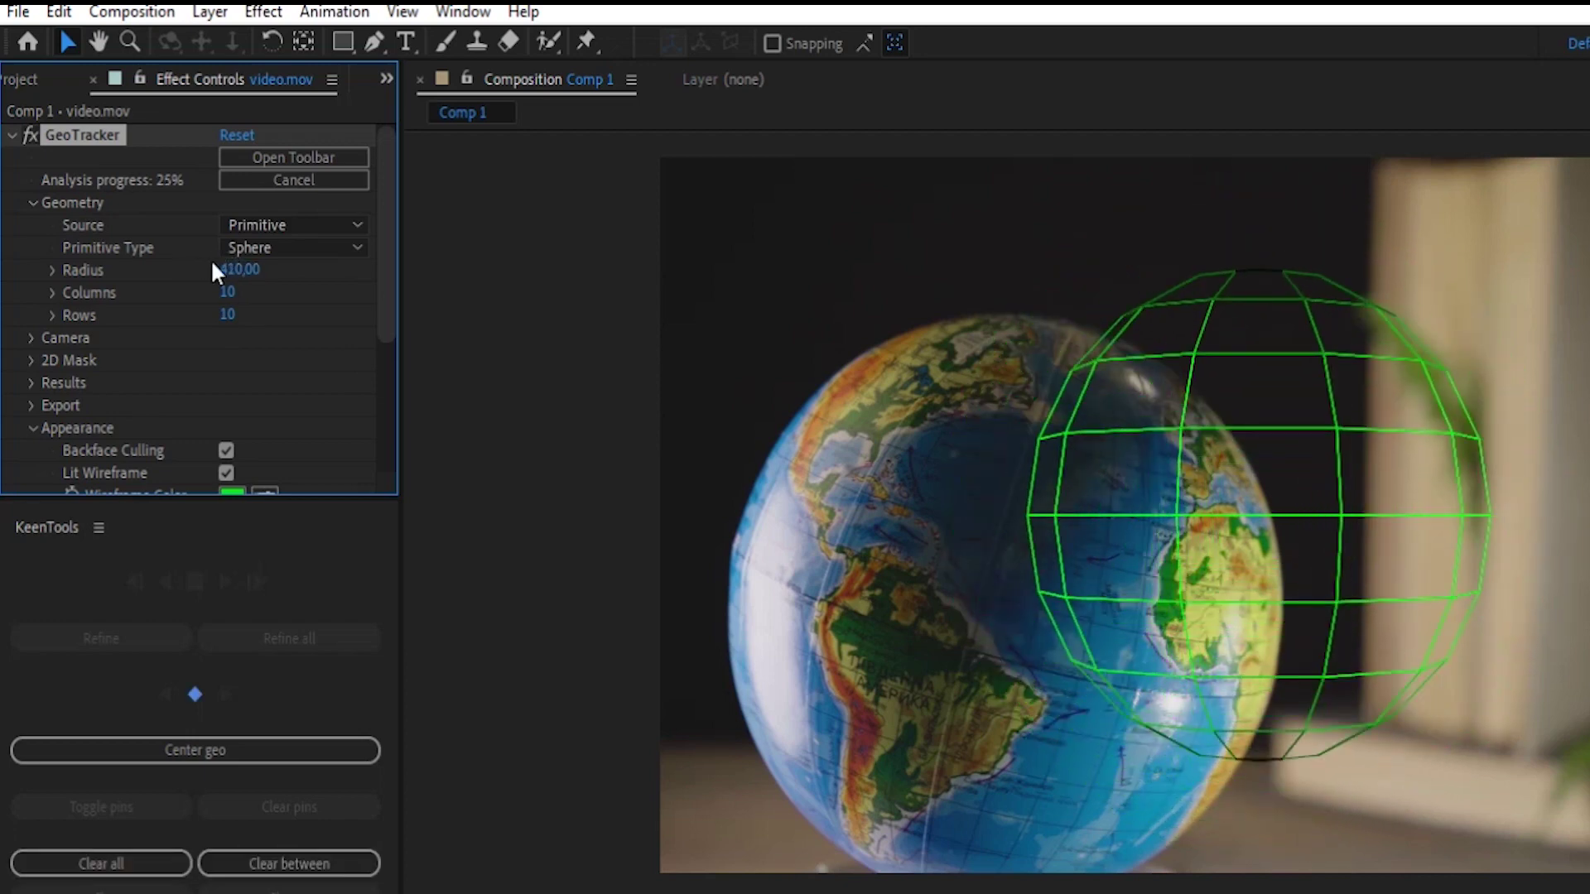
pyautogui.hotkey('ctrl', 'z')
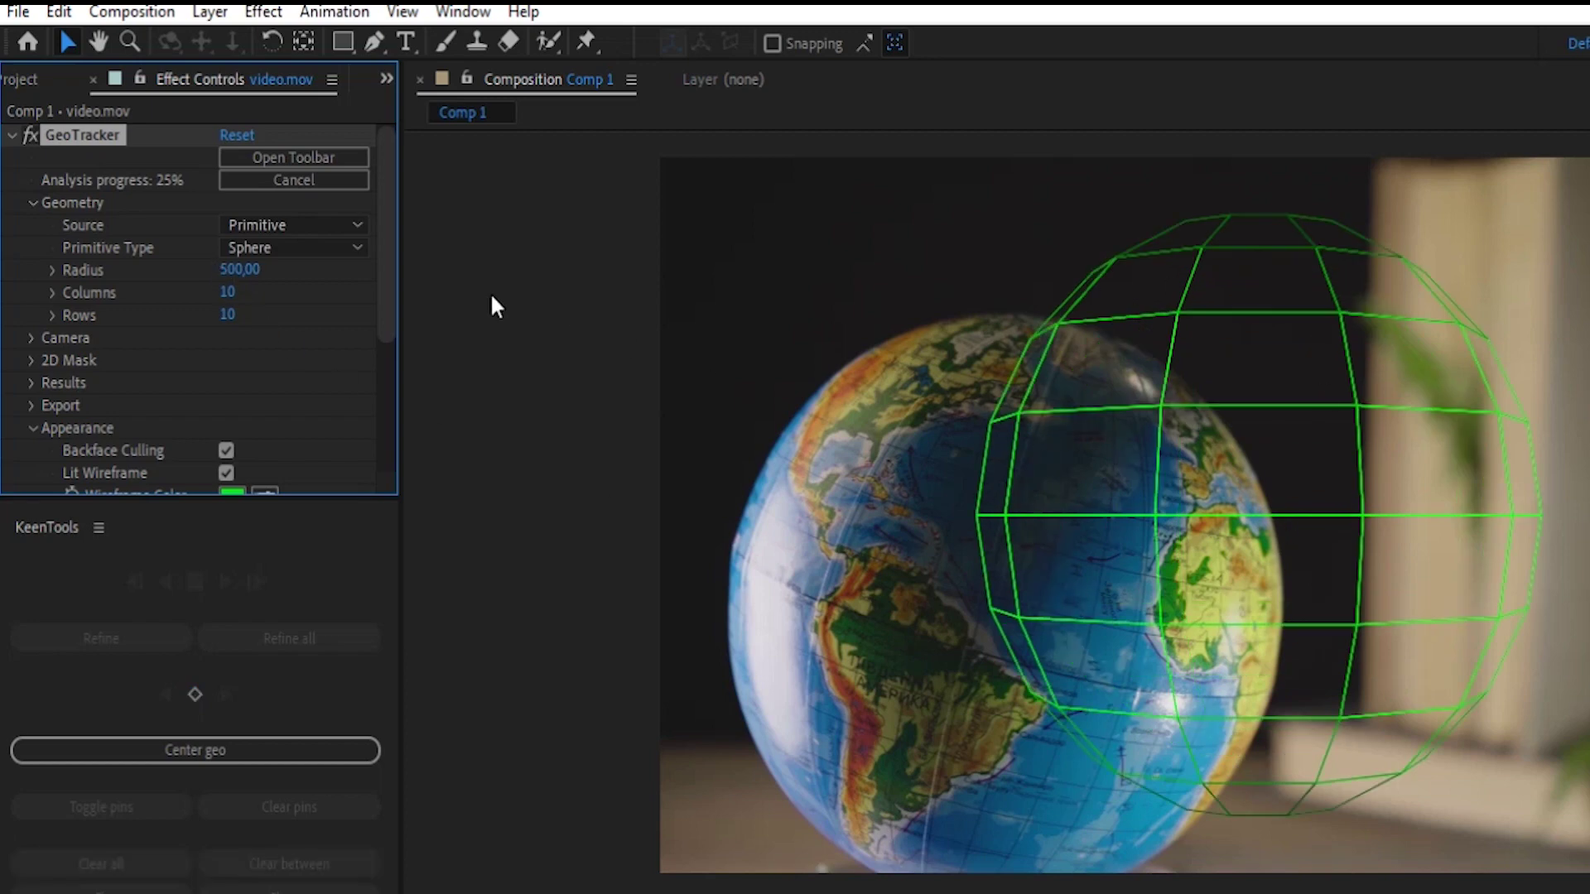
pyautogui.moveTo(229, 294); pyautogui.dragTo(489, 306)
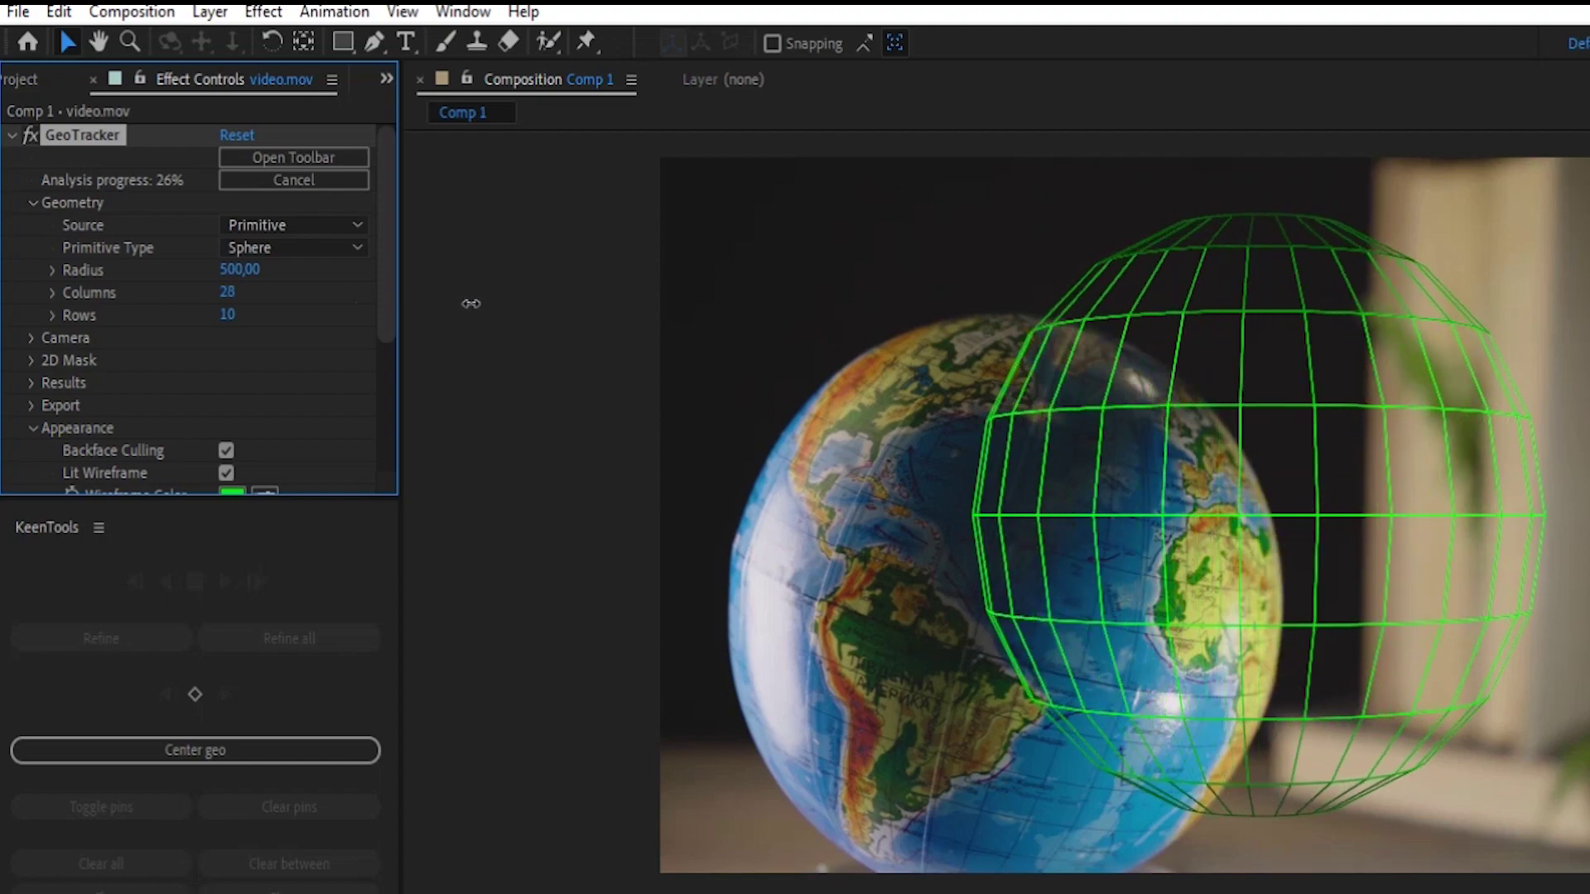
pyautogui.moveTo(232, 321); pyautogui.dragTo(412, 339)
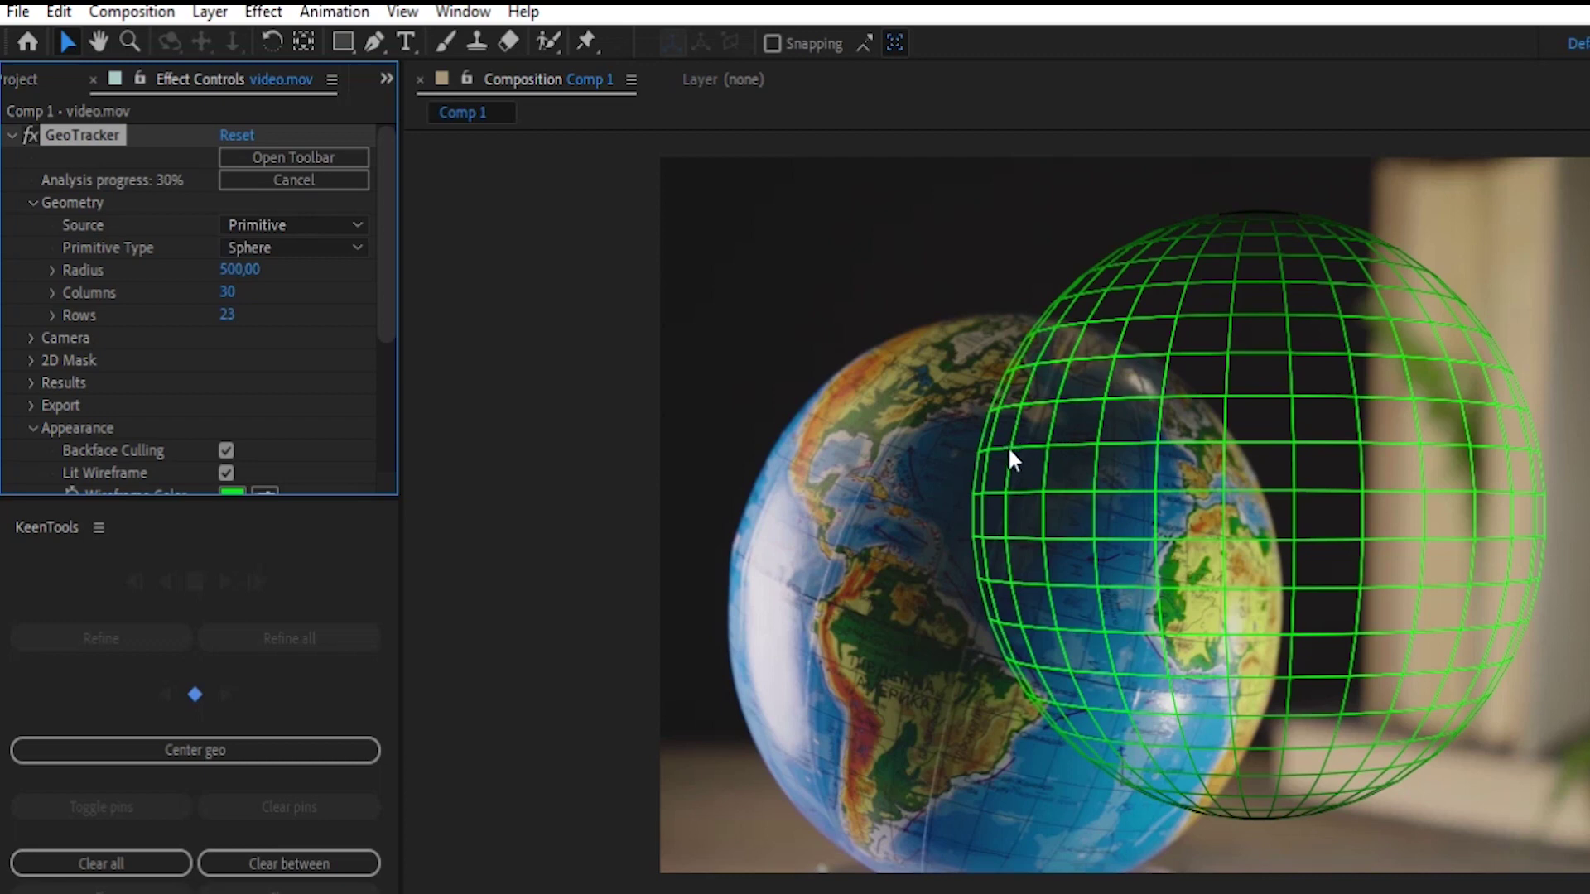
pyautogui.click(1011, 446)
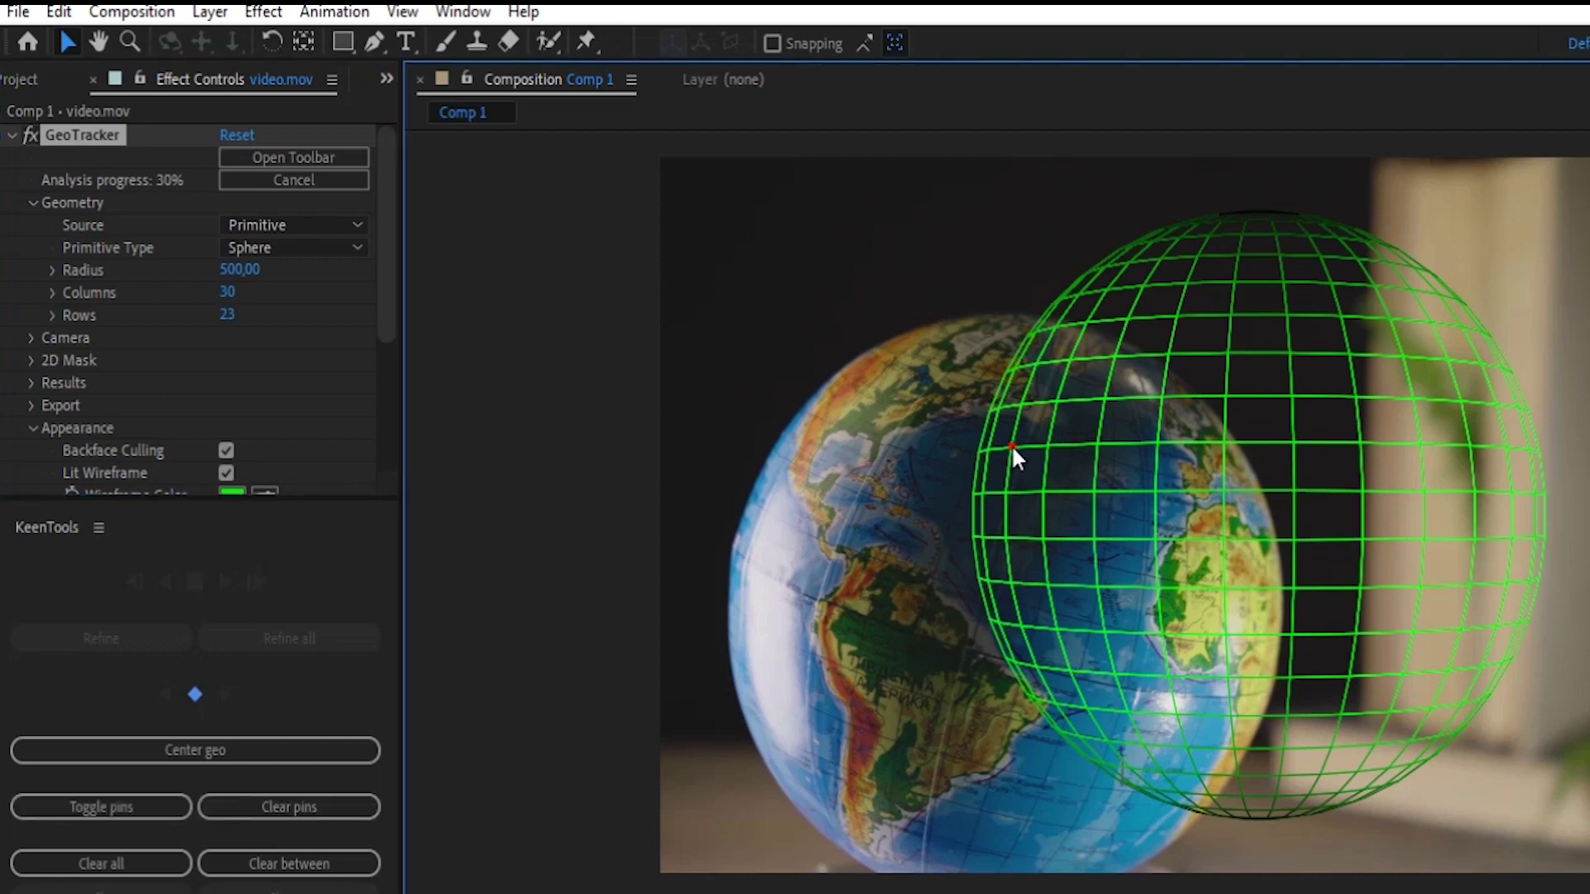
# Drag pins to move and rotate the sphere onto the globe, adding a second pin on its left edge
pyautogui.moveTo(1010, 445); pyautogui.dragTo(752, 548)
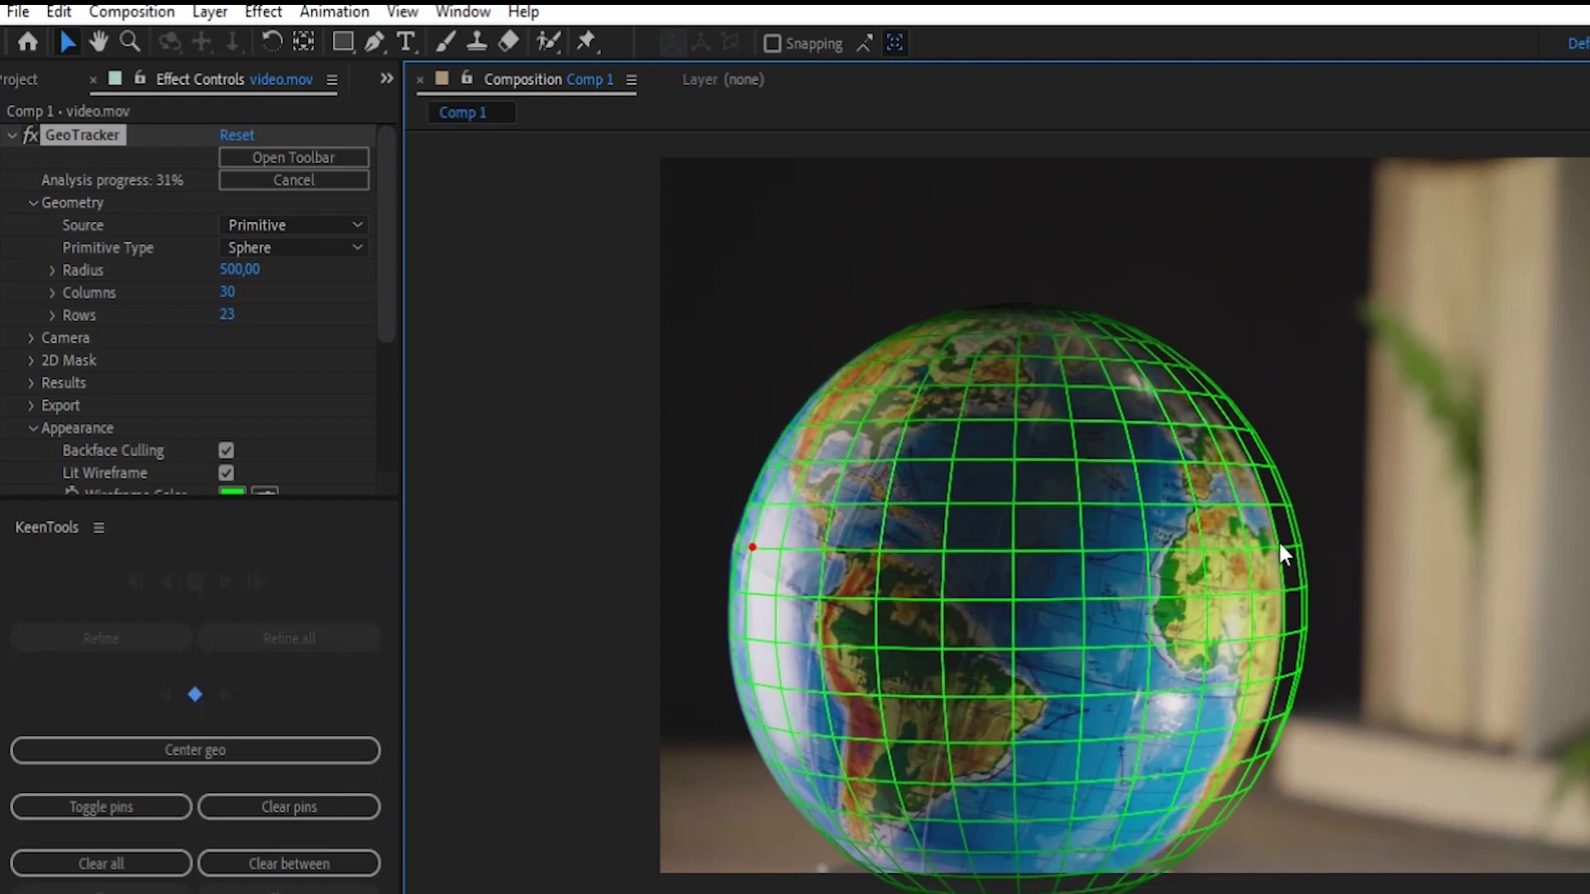
pyautogui.moveTo(1279, 542); pyautogui.dragTo(1237, 669)
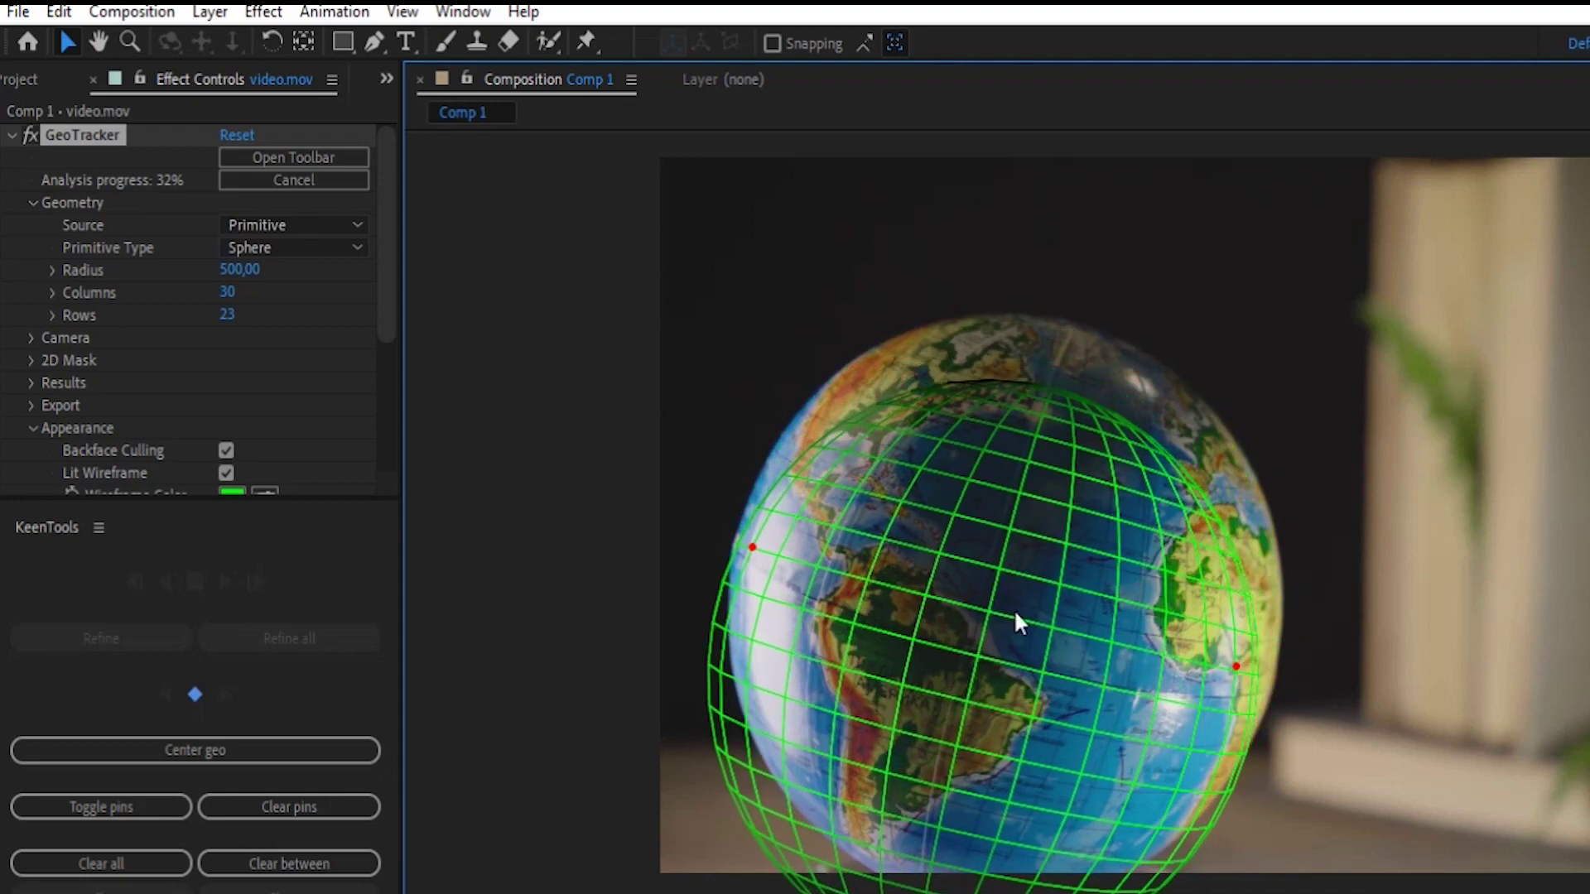
pyautogui.moveTo(752, 544); pyautogui.dragTo(762, 504)
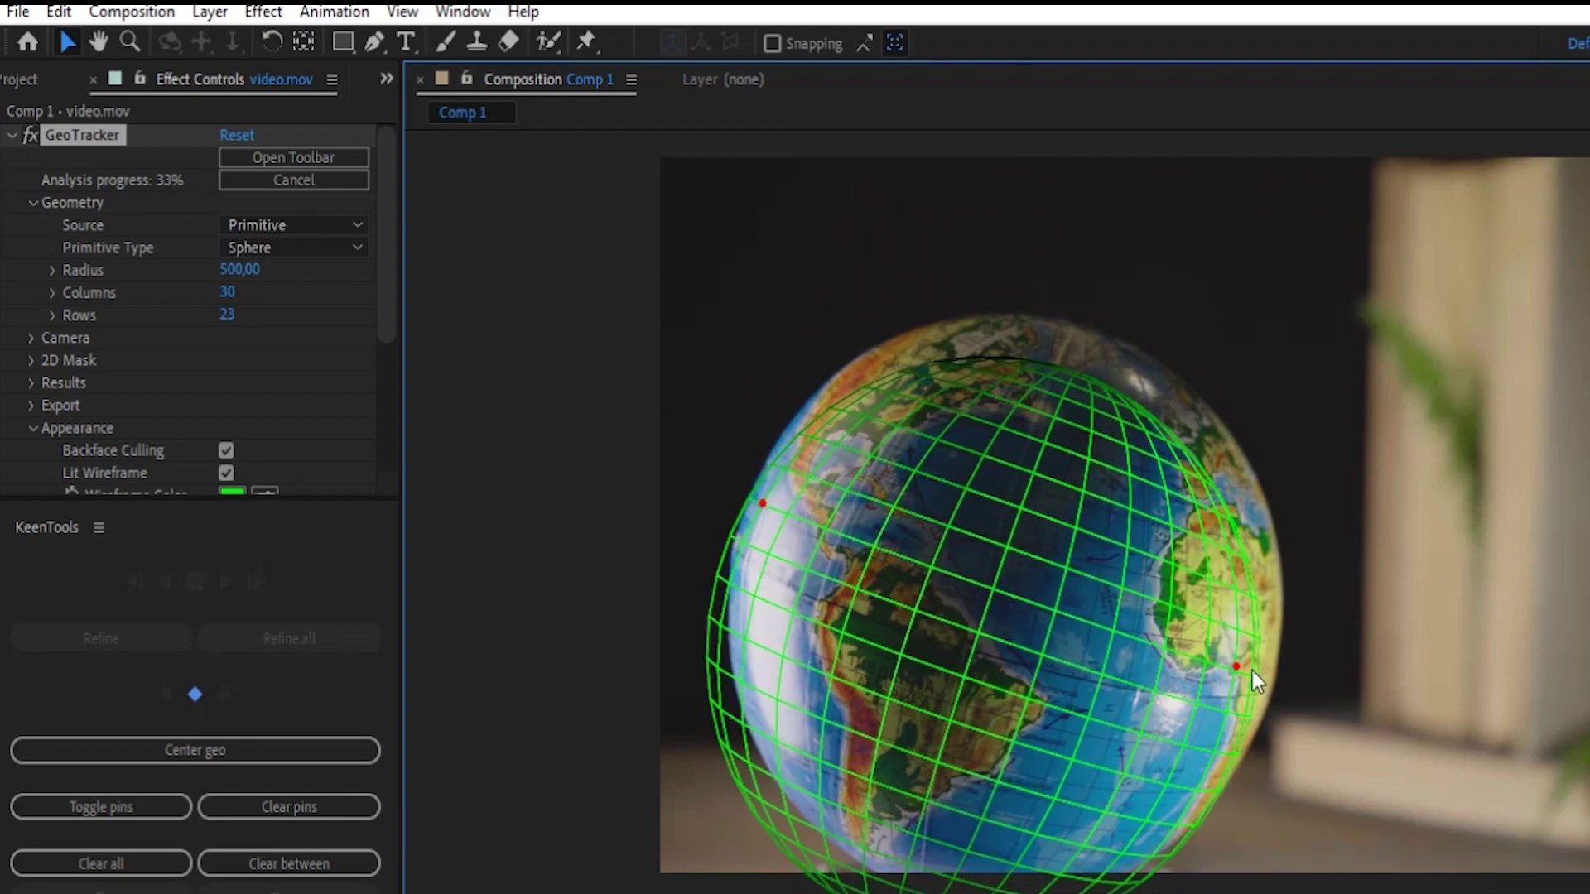
pyautogui.moveTo(1235, 663); pyautogui.dragTo(1250, 608)
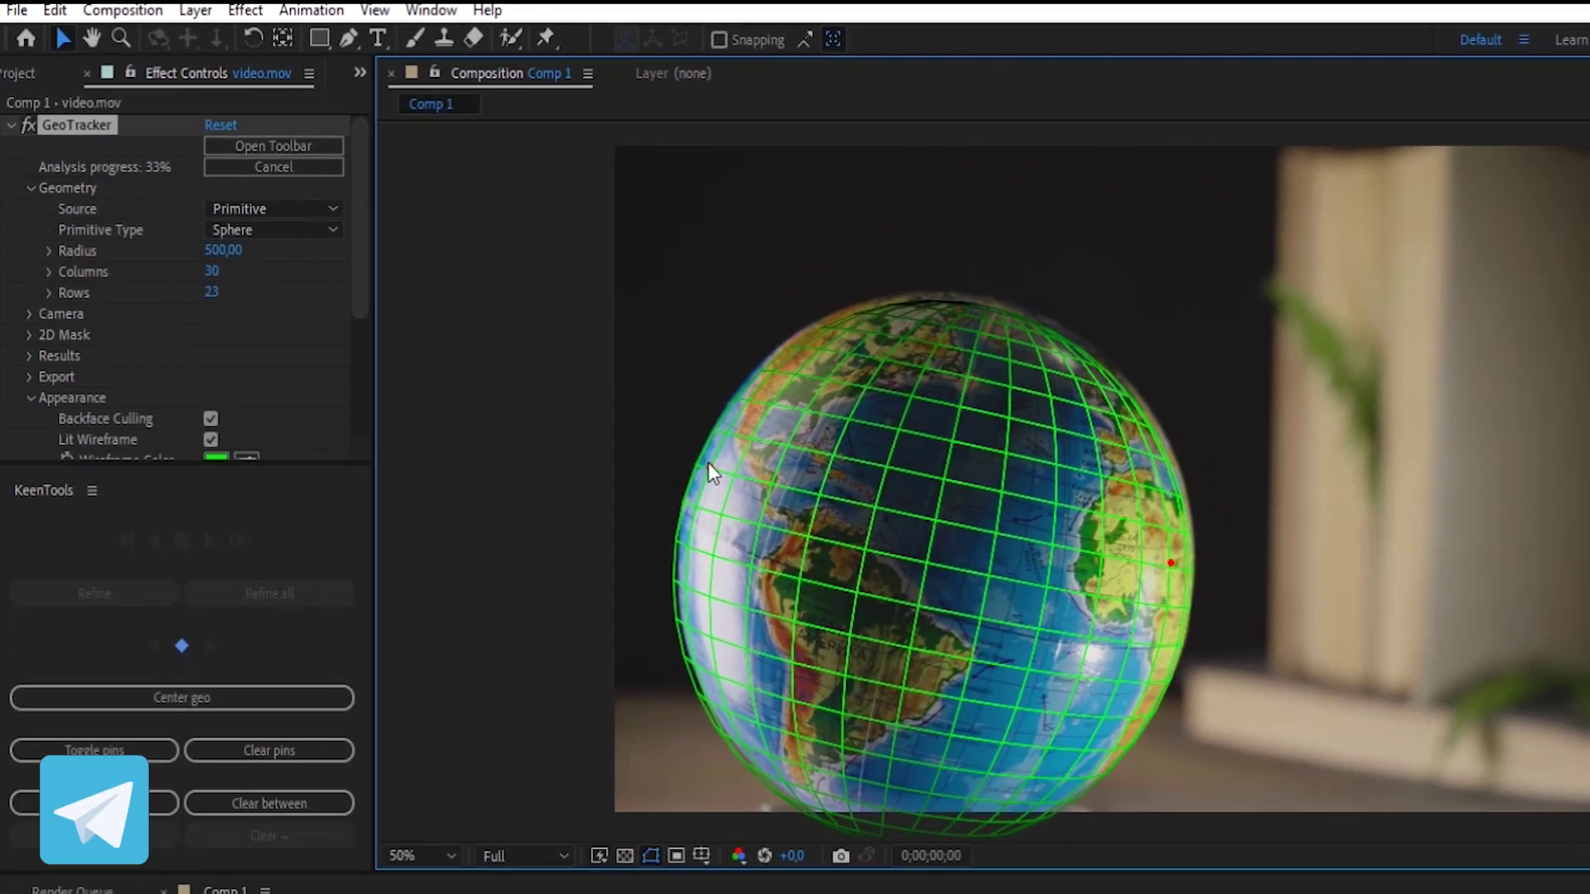
pyautogui.click(712, 461)
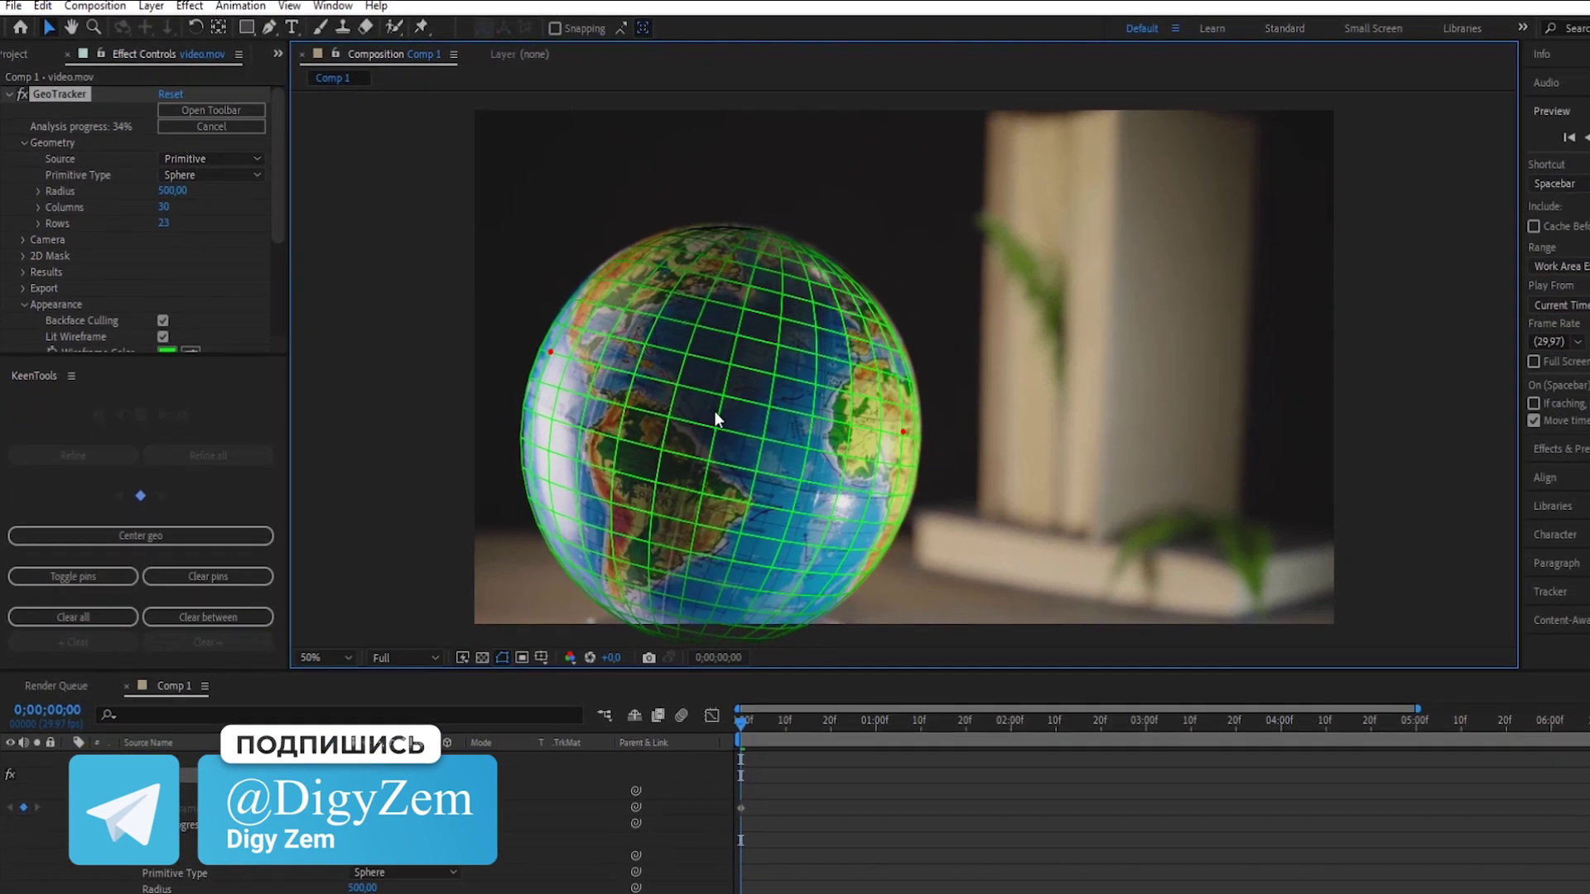
pyautogui.scroll(-3, 248, 232)
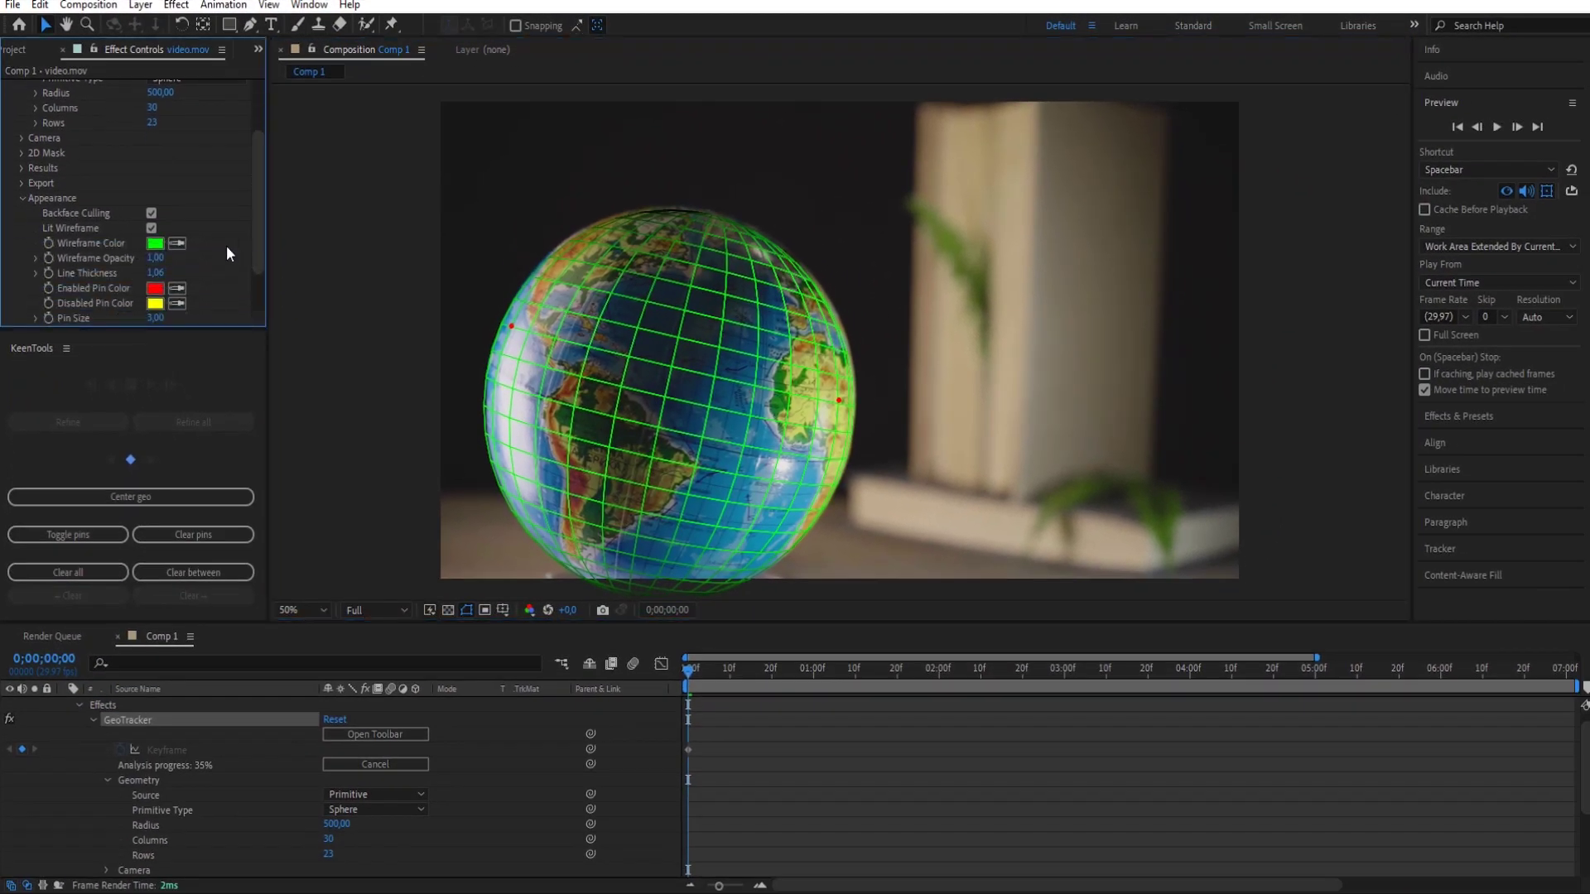
# Change the Wireframe Color to lime green 5AFF00 after trying magenta and red-pink
pyautogui.click(155, 243)
pyautogui.click(987, 504)
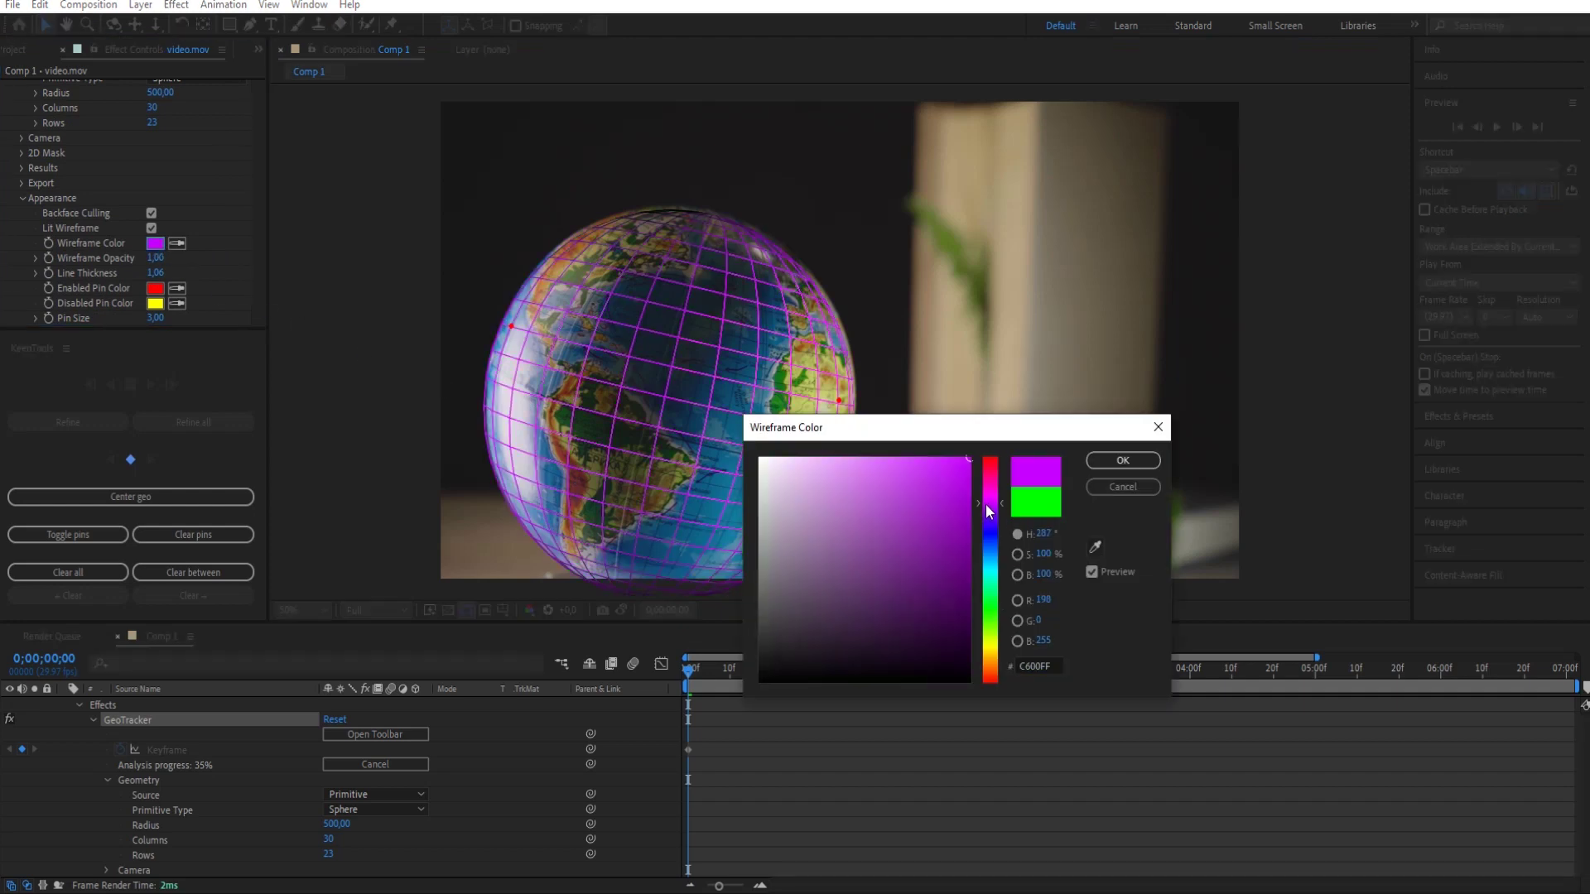
pyautogui.click(995, 469)
pyautogui.click(990, 620)
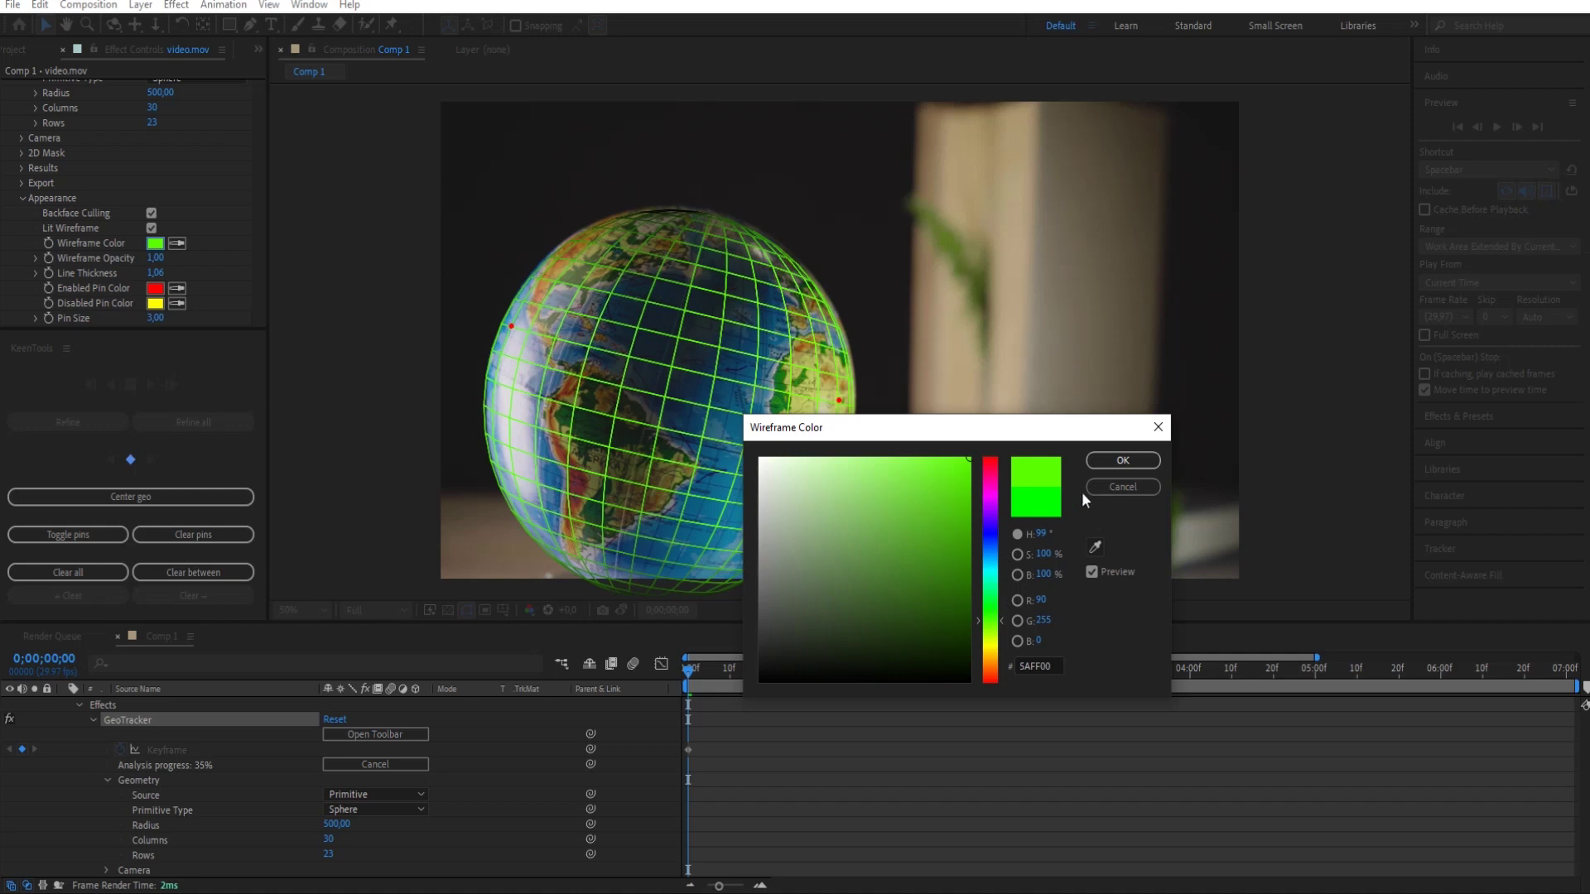
pyautogui.click(1111, 464)
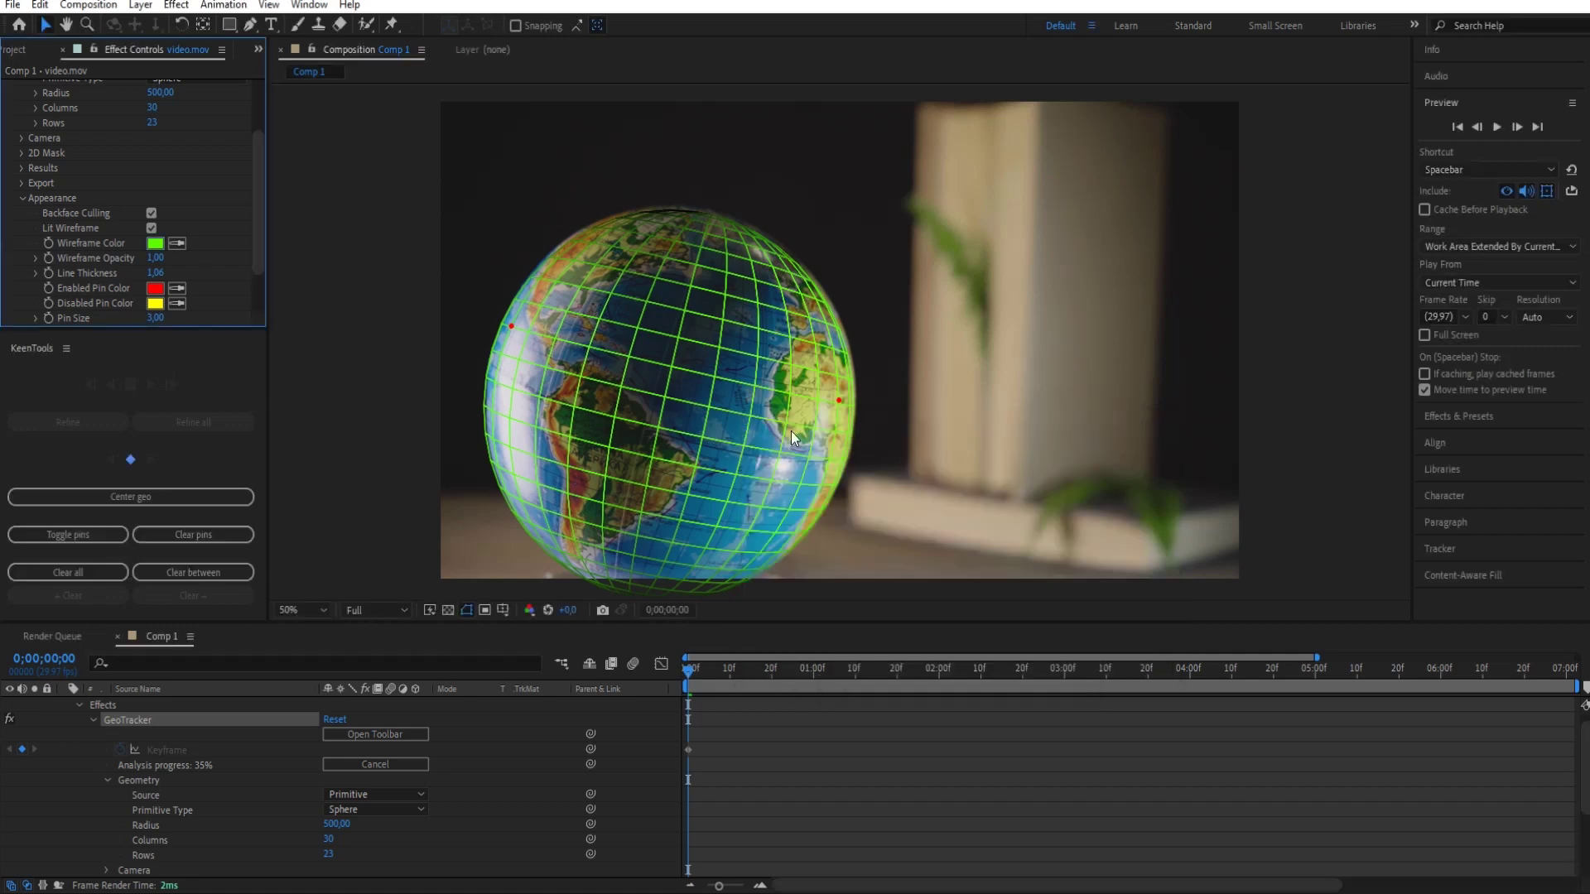
pyautogui.click(836, 403)
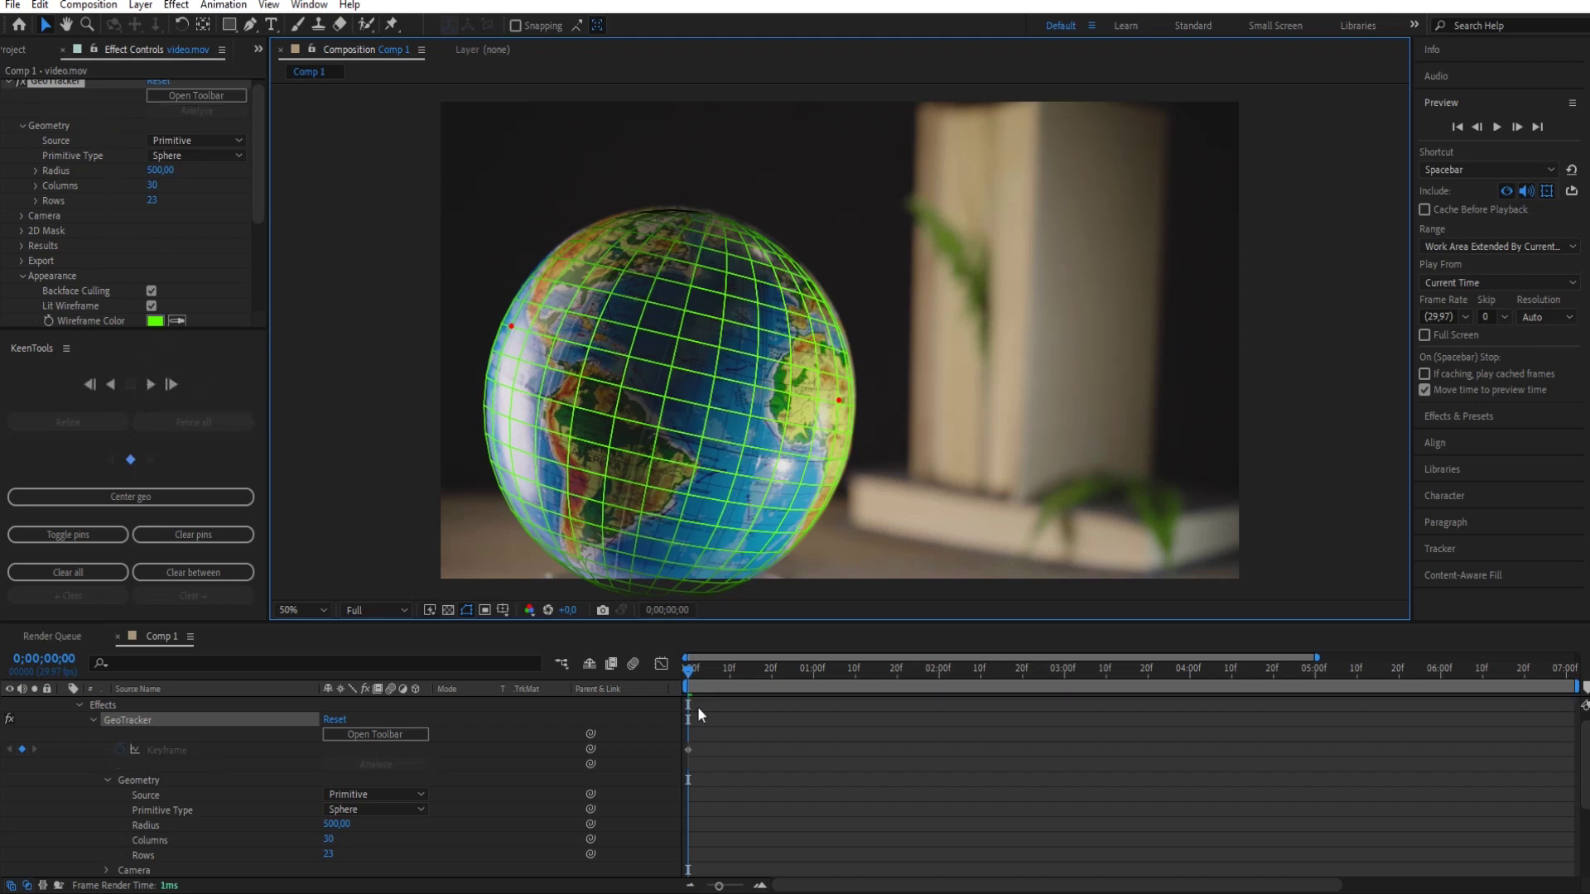
pyautogui.scroll(2, 50, 713)
# Track forward until the fit drifts, realign the pin at 1;13, and refine from 00;20
pyautogui.click(64, 703)
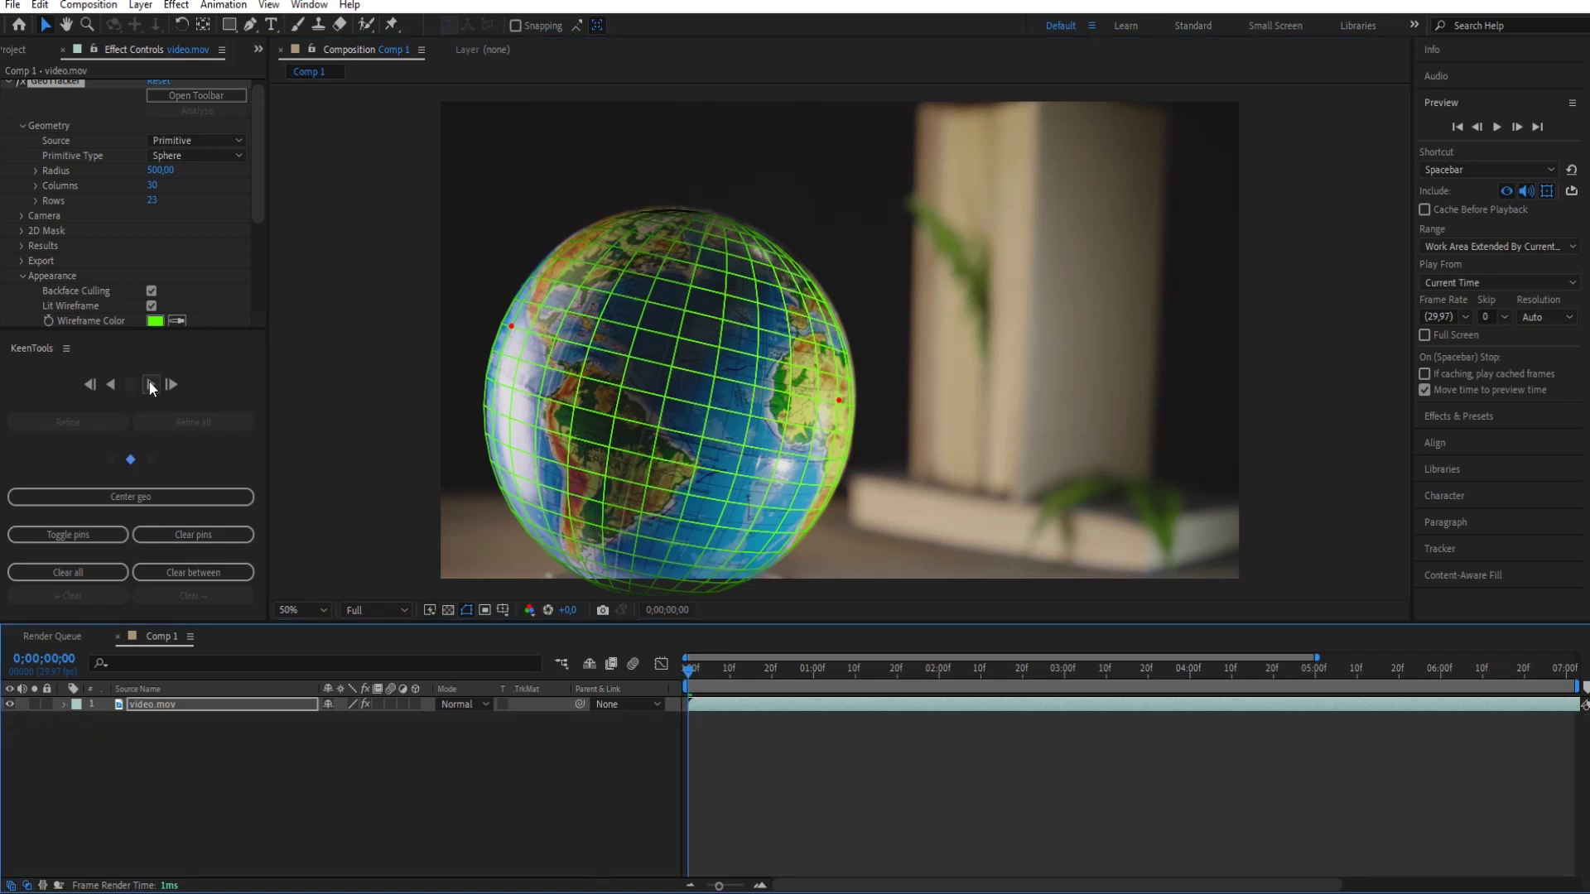
pyautogui.click(150, 384)
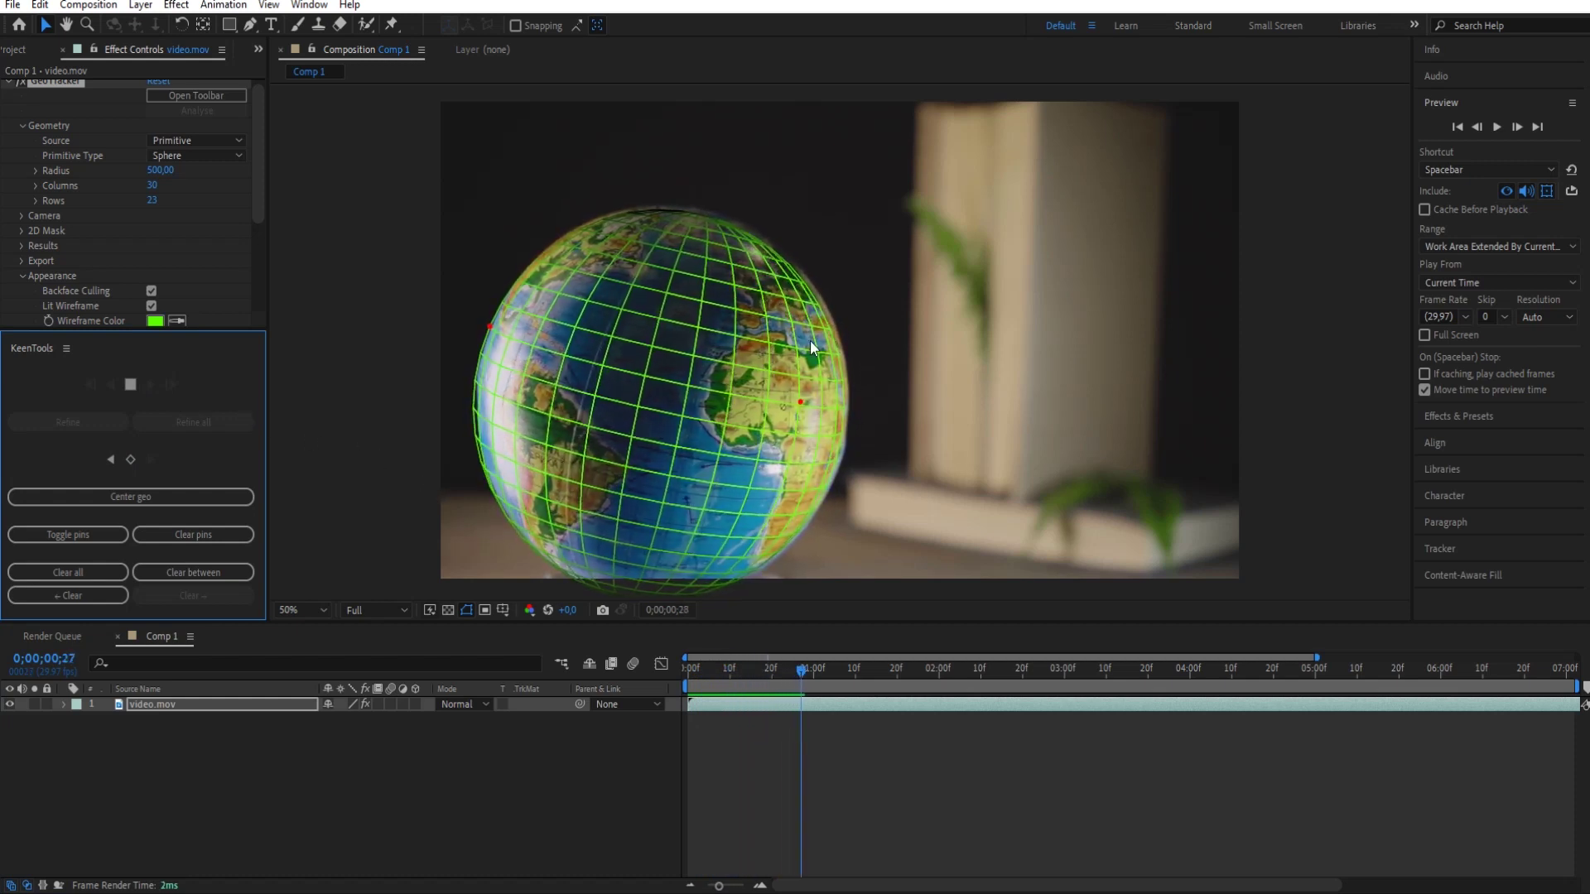
pyautogui.click(130, 382)
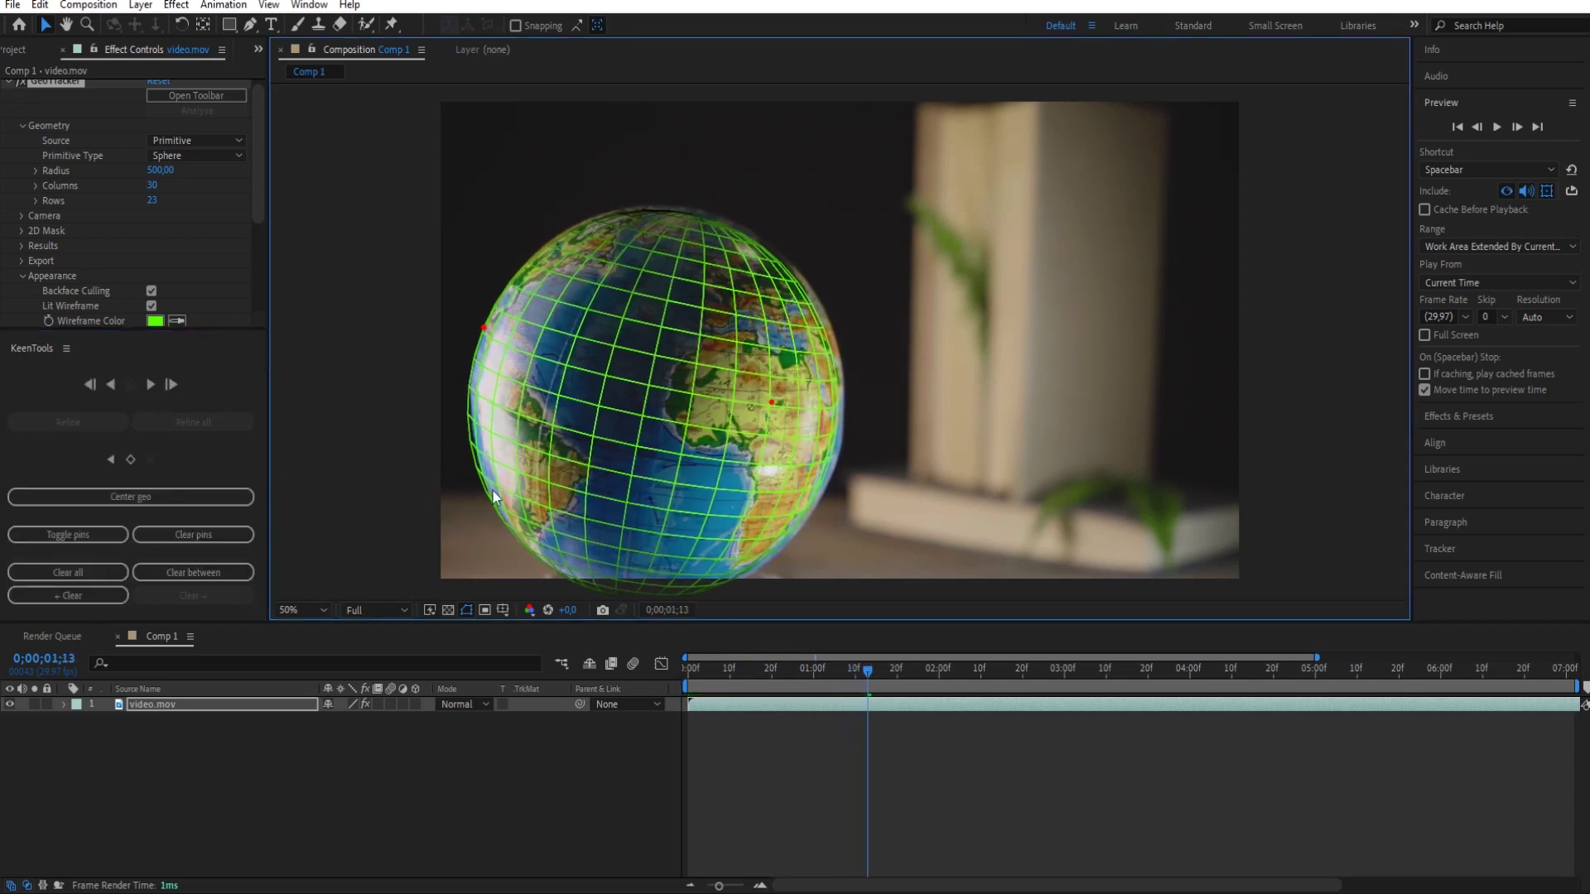
pyautogui.moveTo(771, 401); pyautogui.dragTo(777, 406)
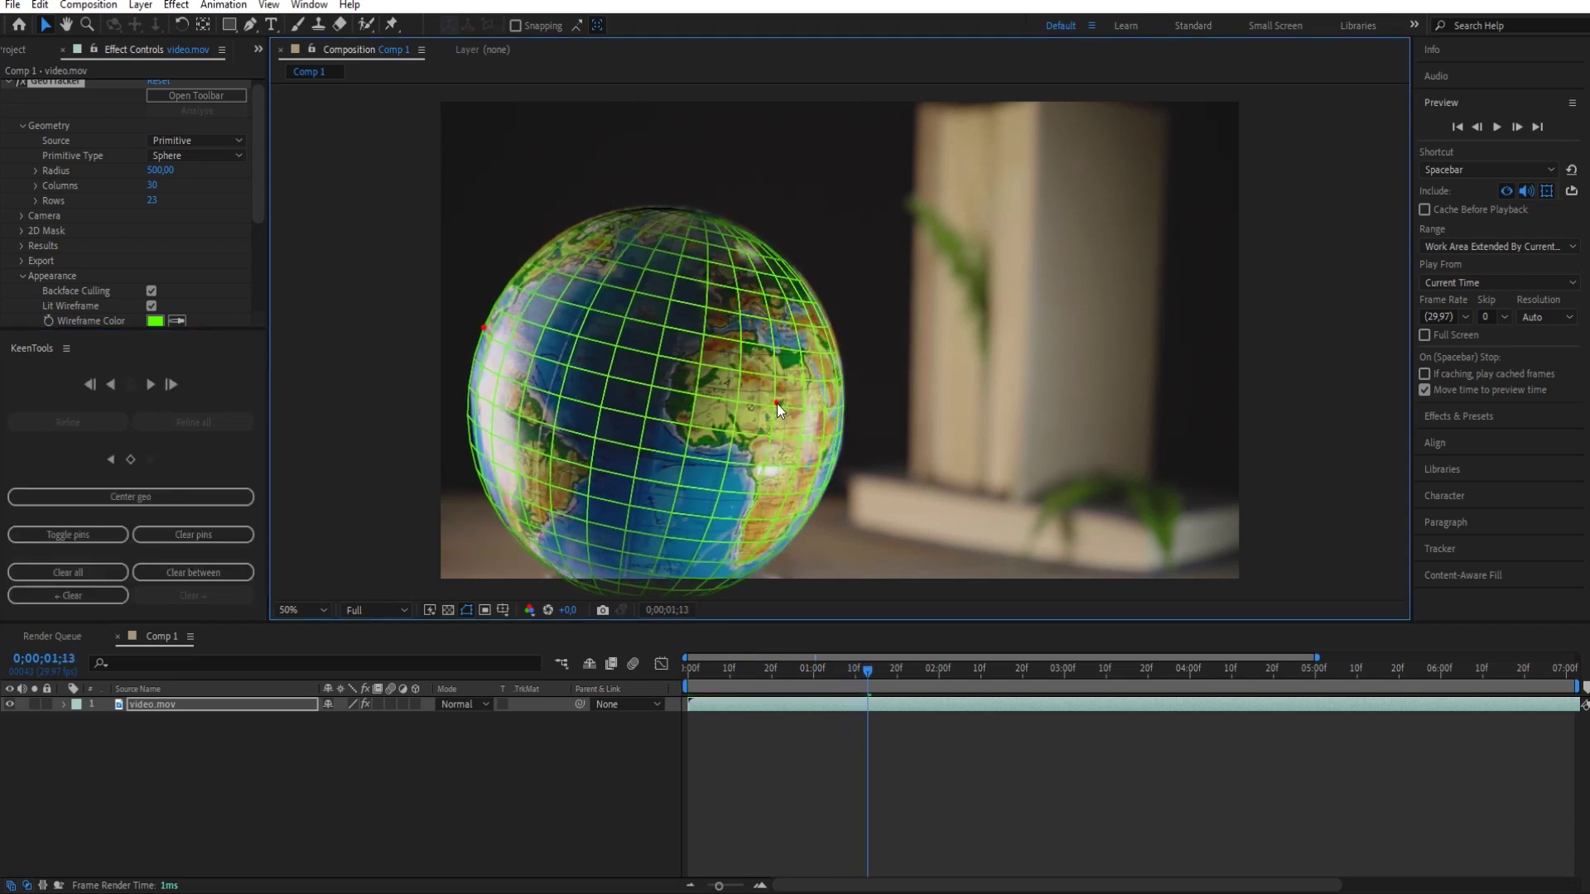
pyautogui.click(772, 668)
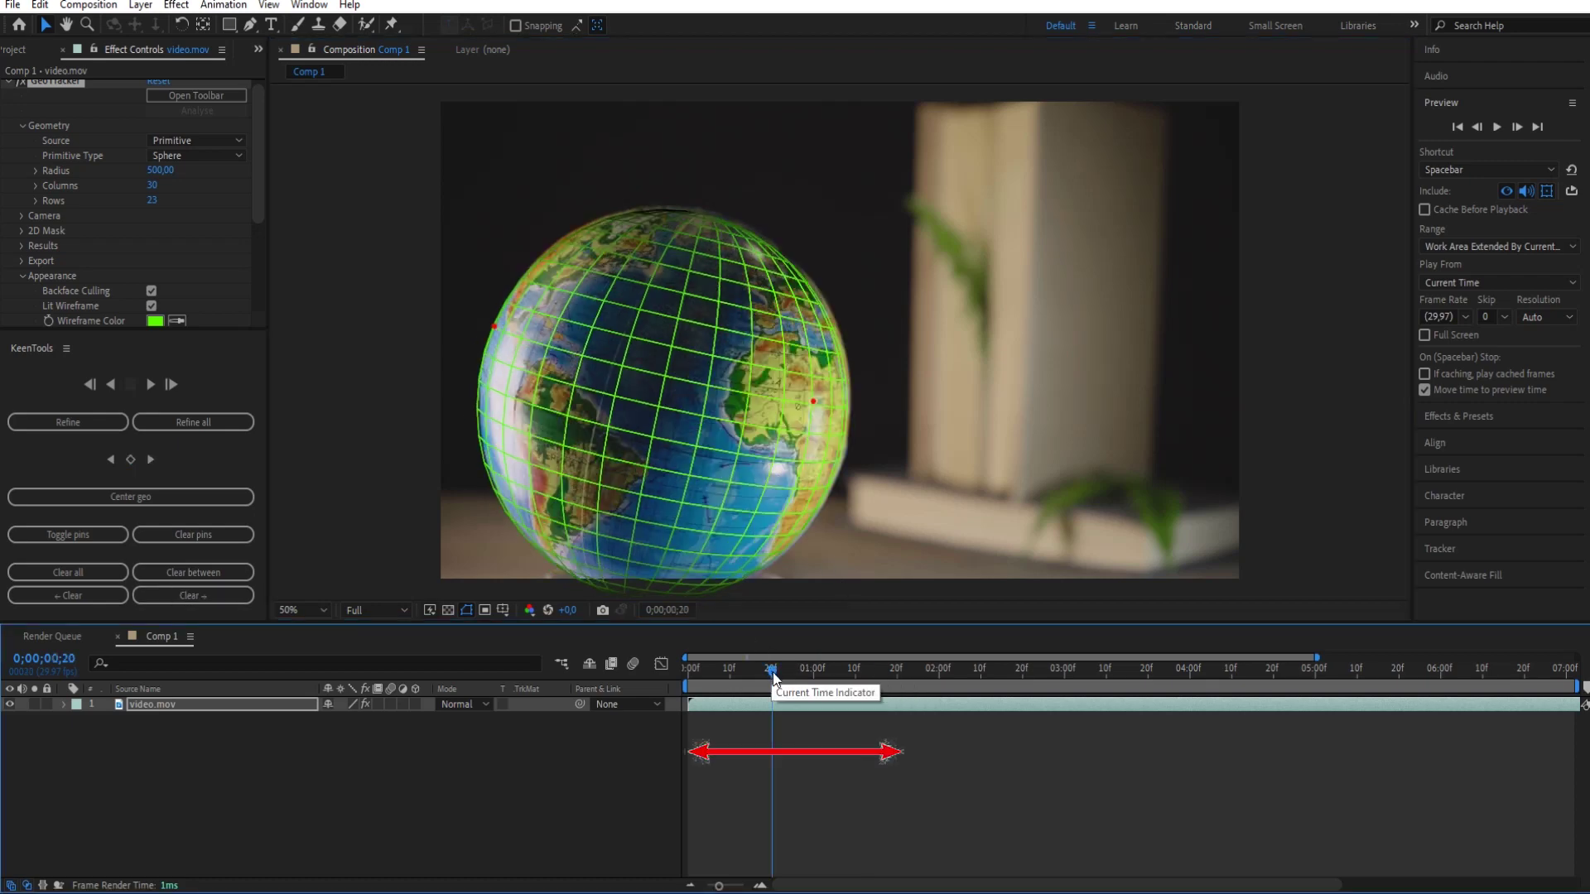
pyautogui.click(71, 420)
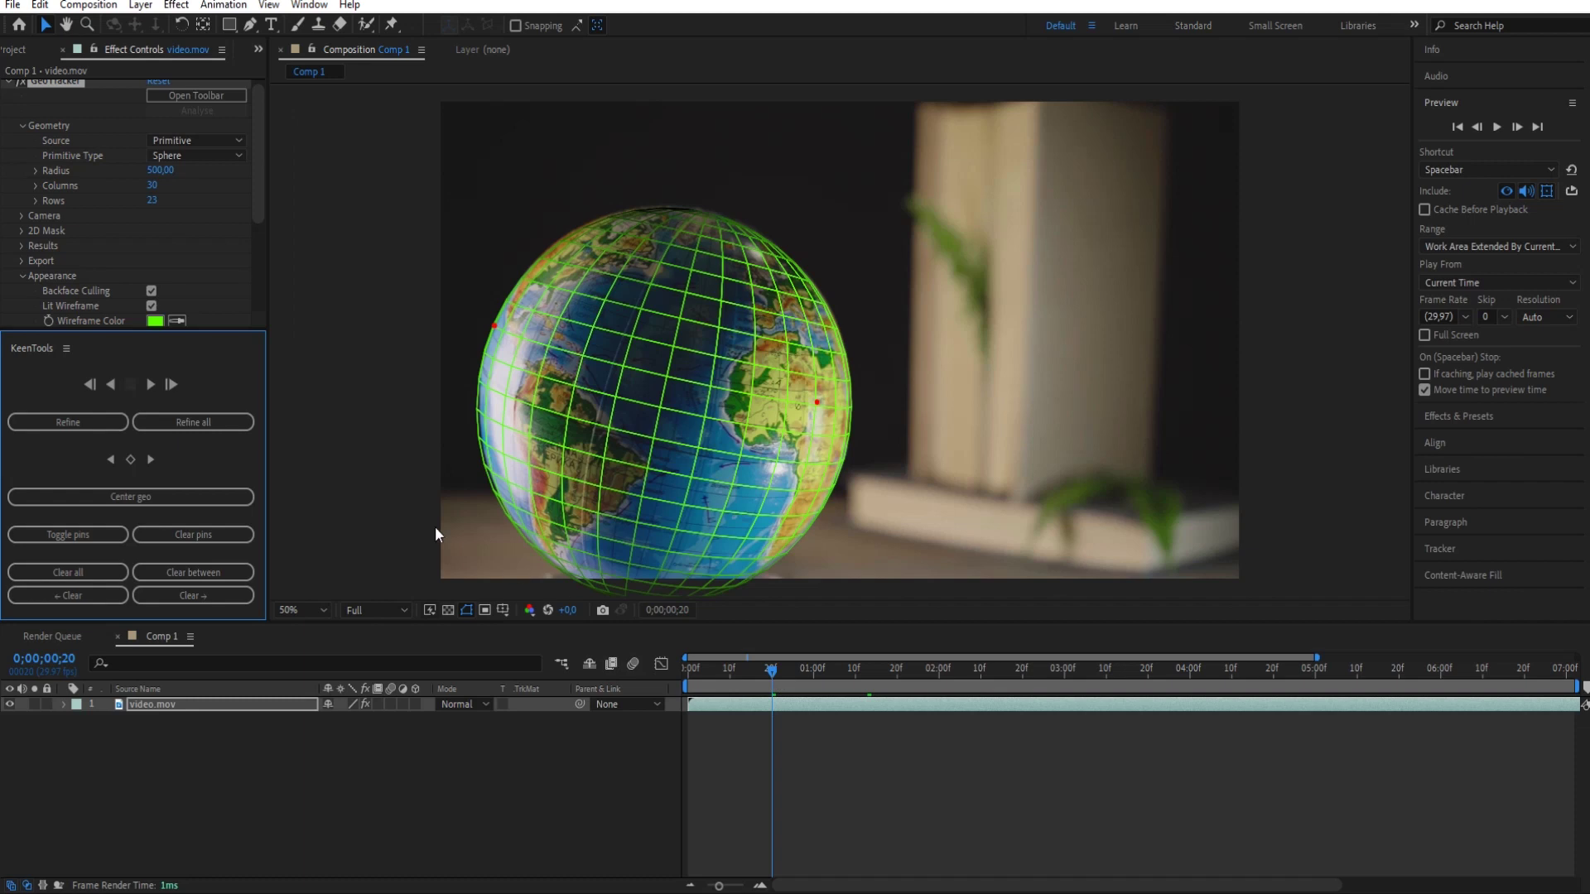
# Resume tracking the globe forward from 1;13 up to about 0;00;04;09
pyautogui.click(152, 384)
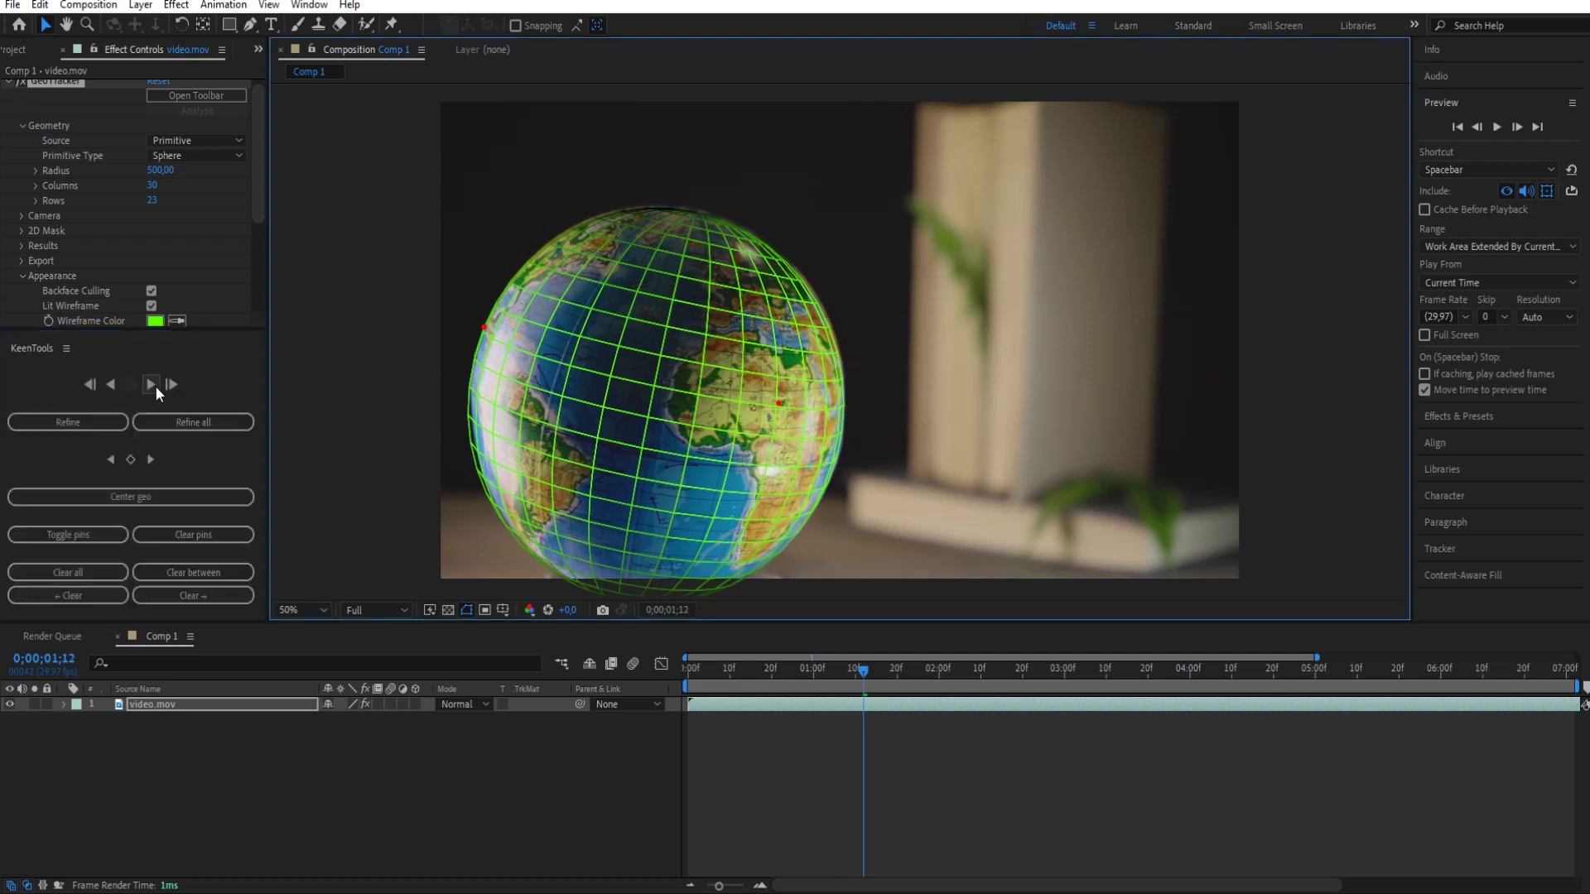
pyautogui.click(155, 385)
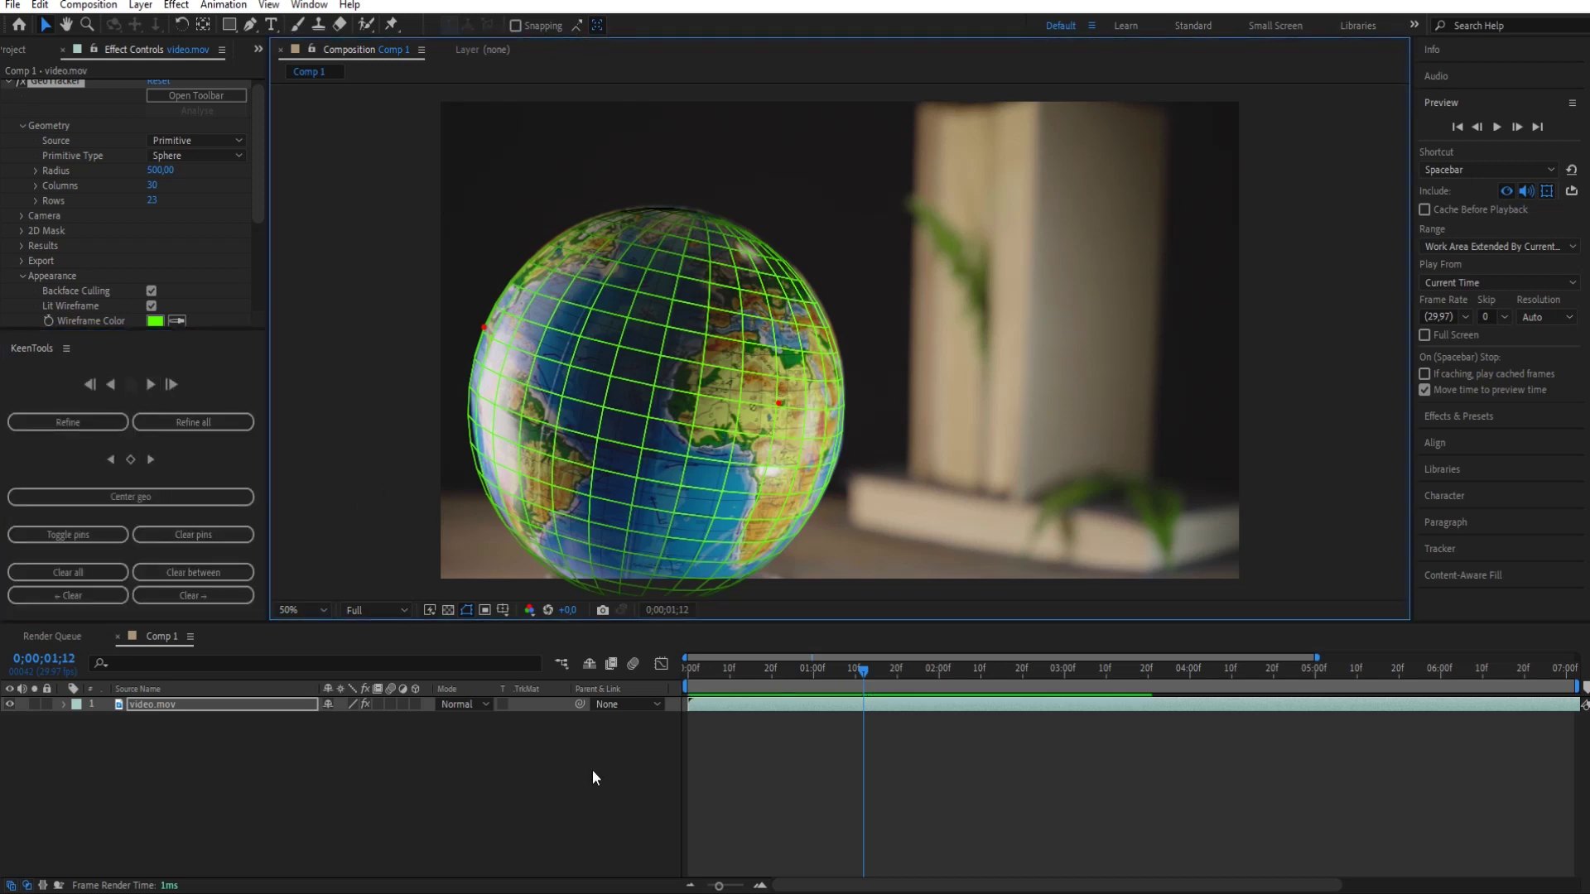
pyautogui.moveTo(861, 666); pyautogui.dragTo(866, 666)
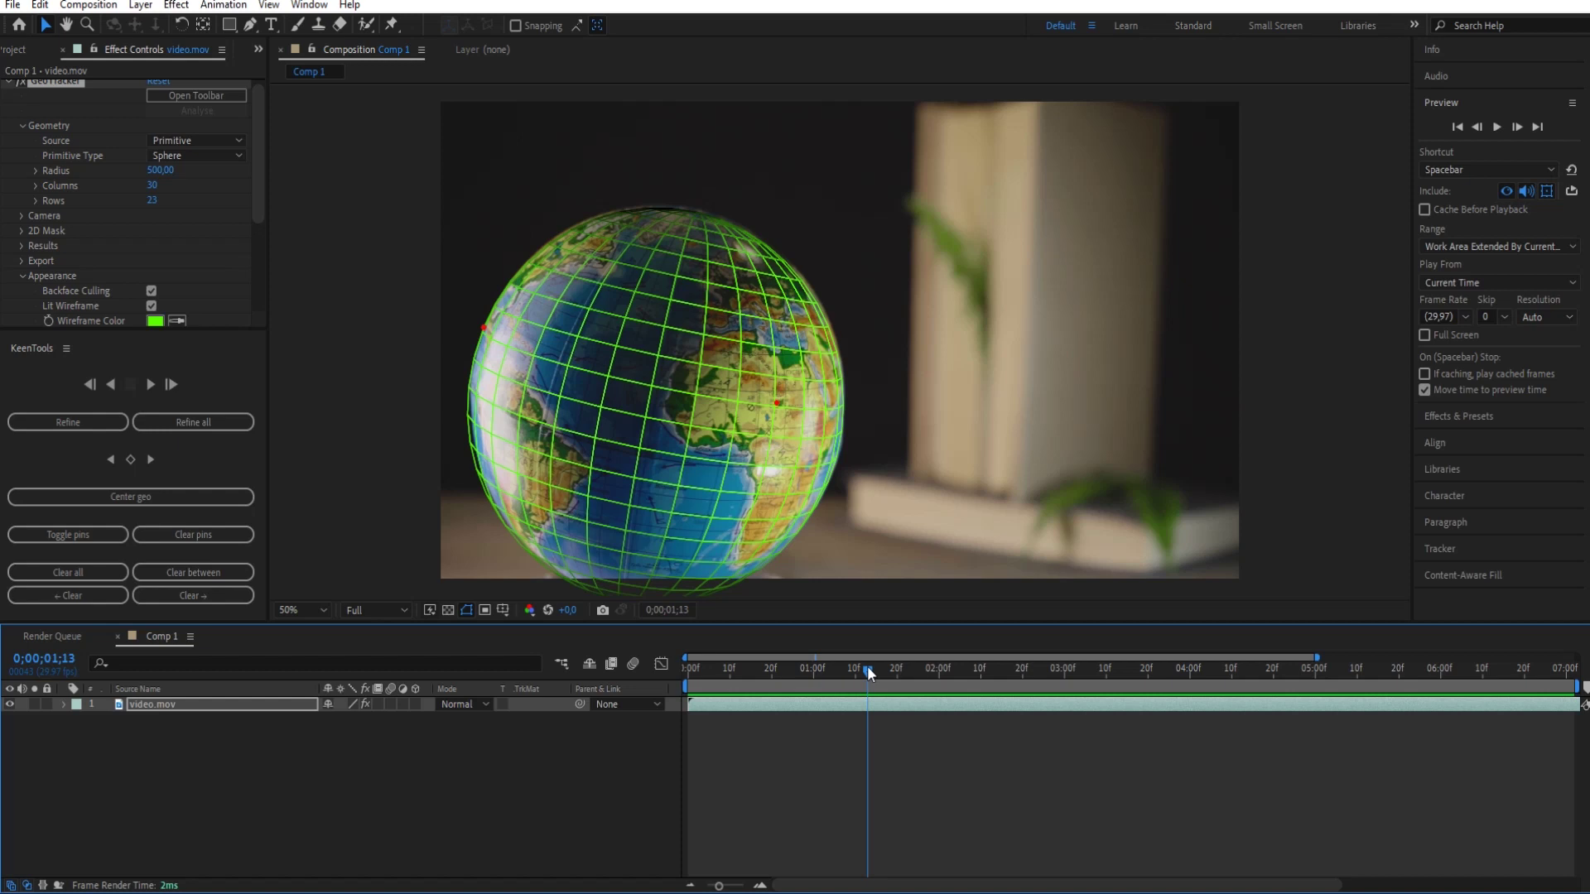
pyautogui.click(142, 380)
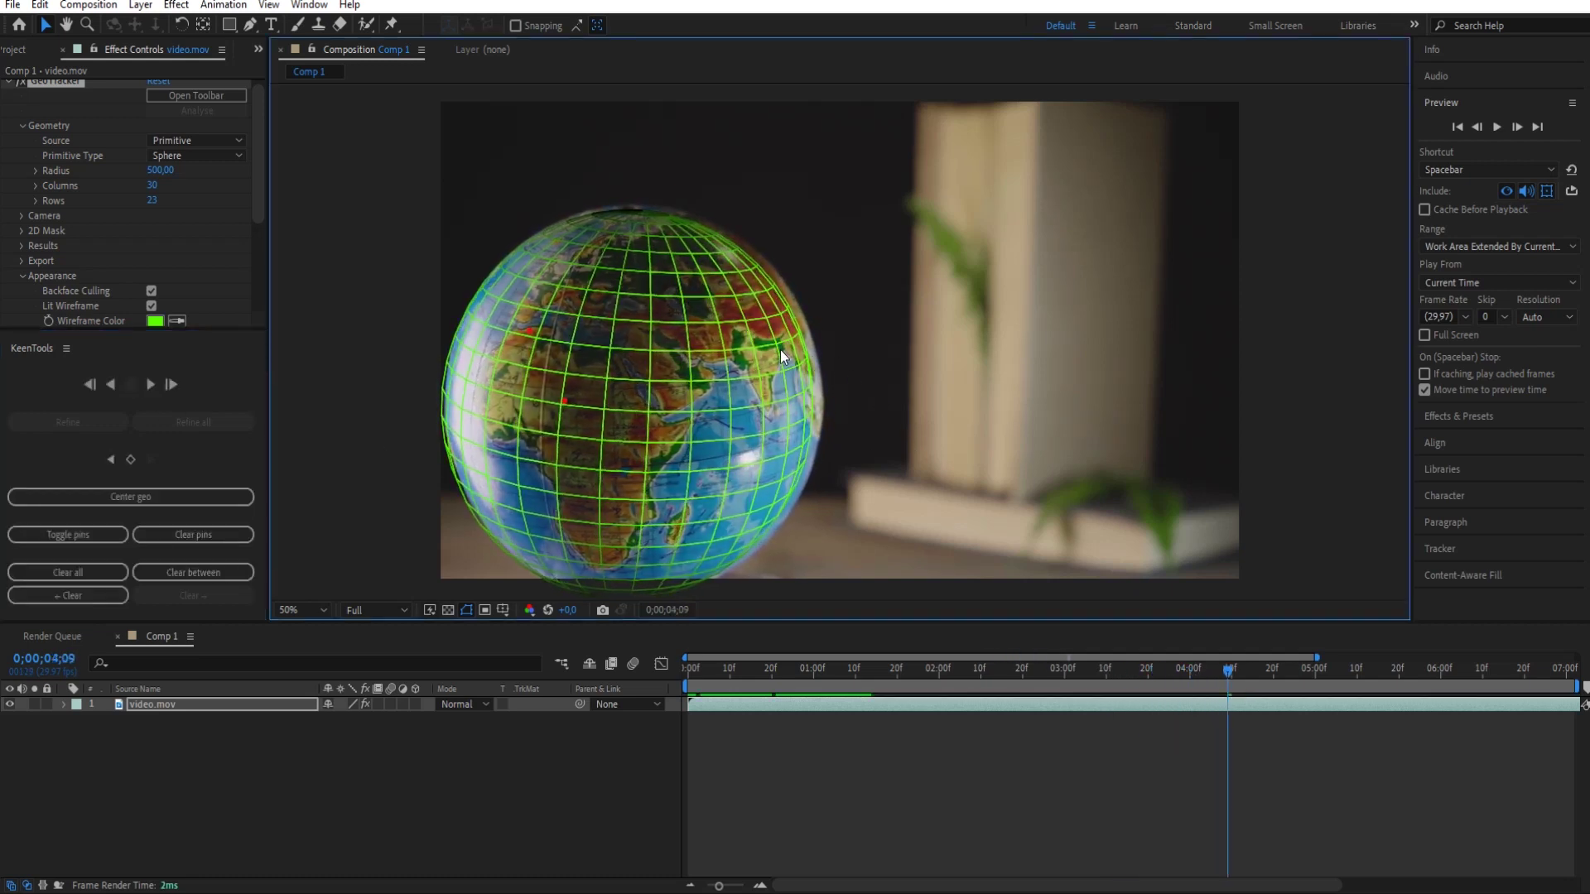
# Realign the pins at 4;09 and refine the tracked frames before it
pyautogui.moveTo(793, 341); pyautogui.dragTo(796, 340)
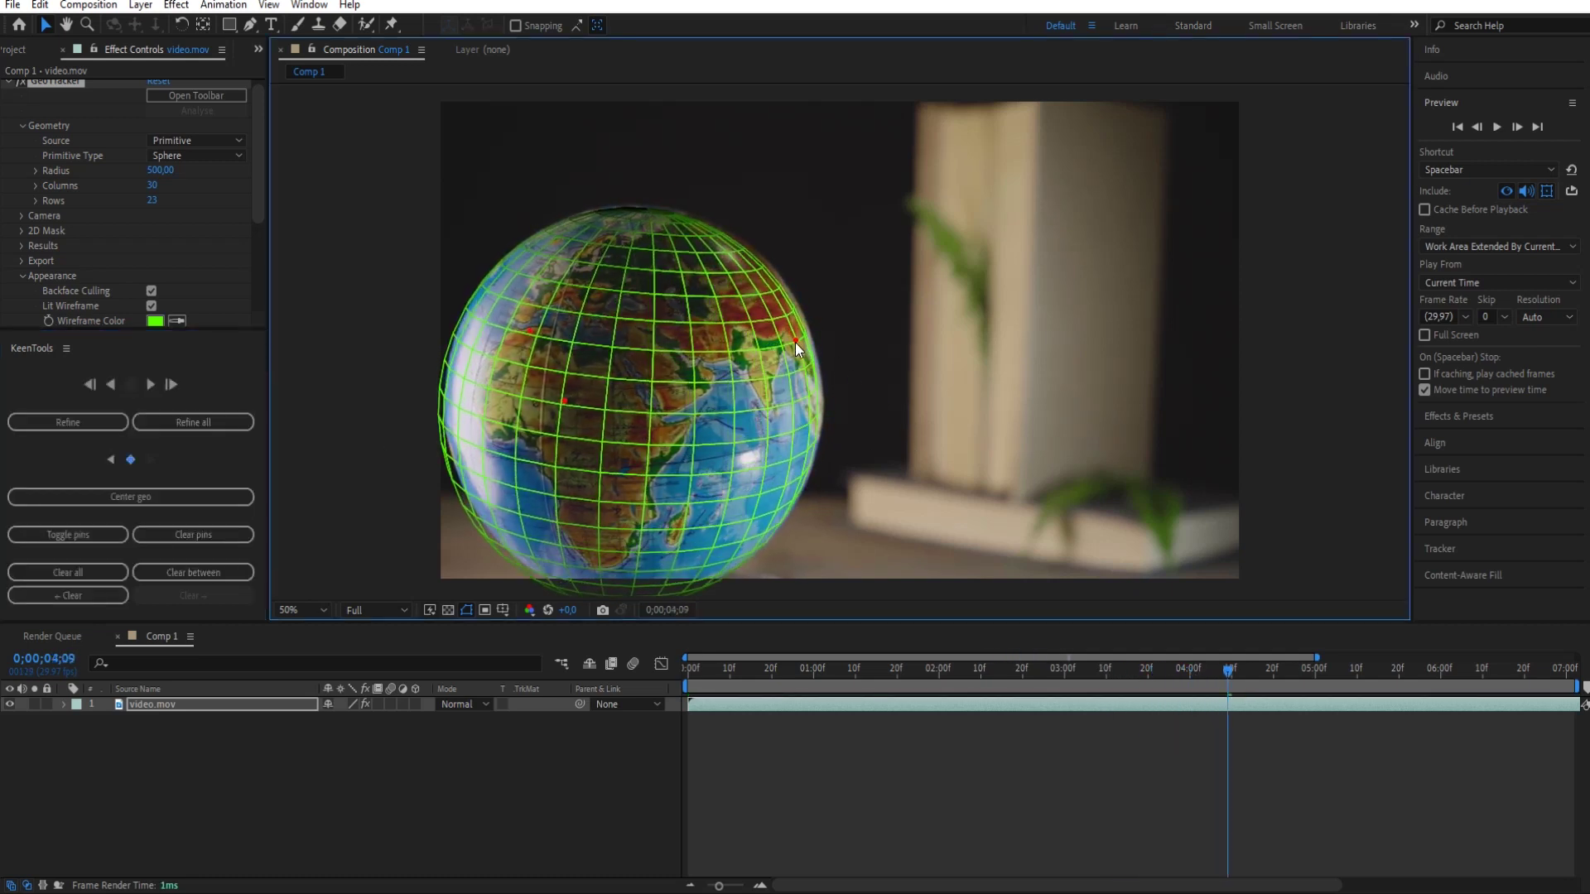
pyautogui.moveTo(529, 326); pyautogui.dragTo(537, 326)
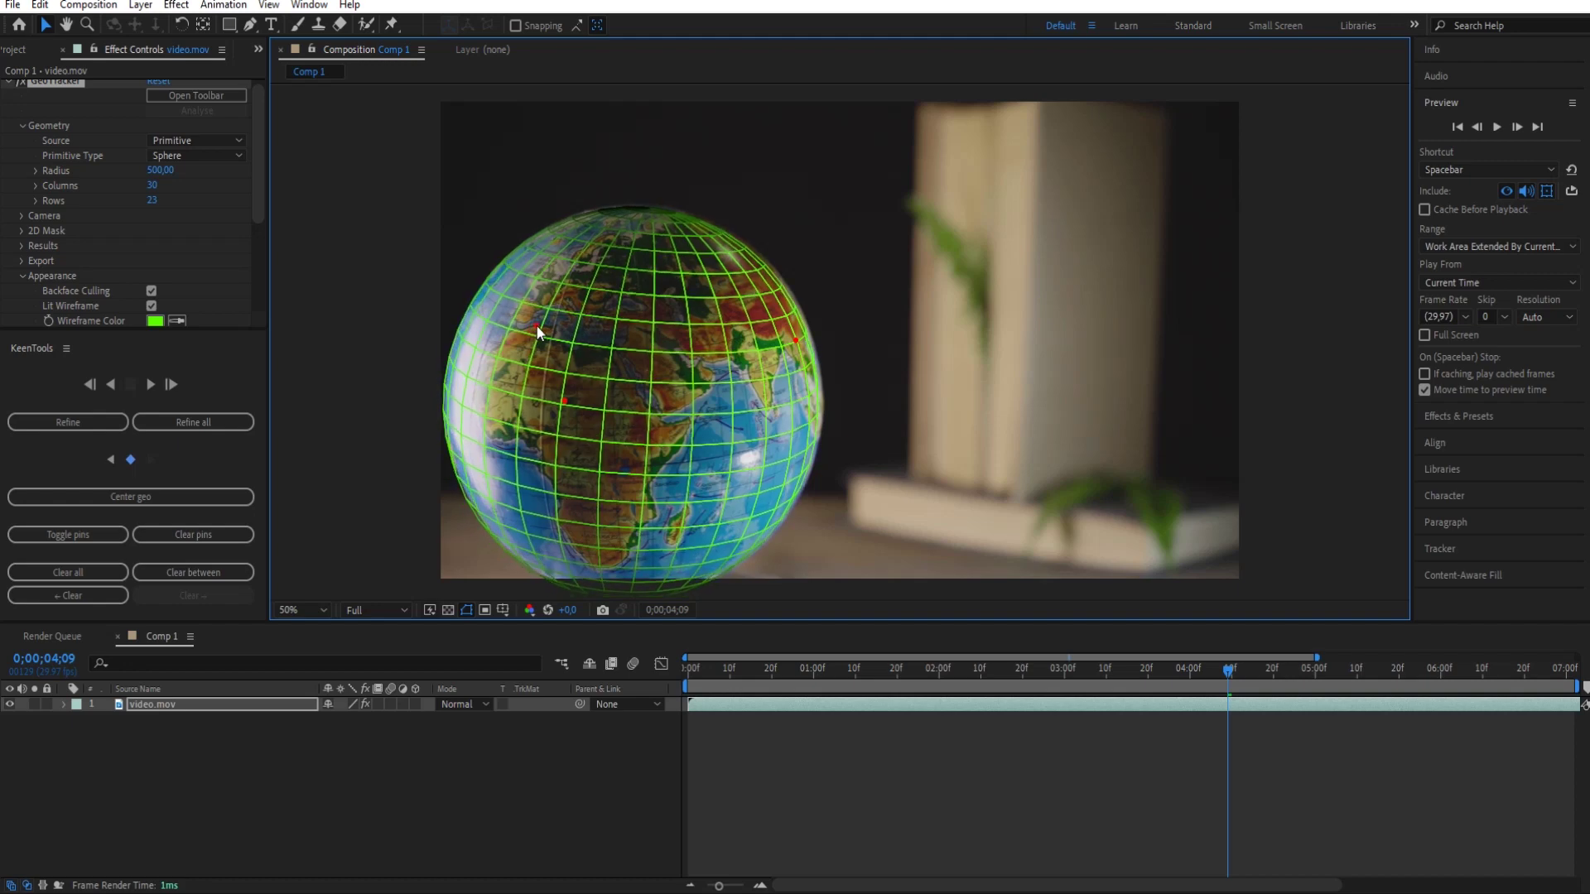
pyautogui.click(1108, 672)
pyautogui.click(82, 421)
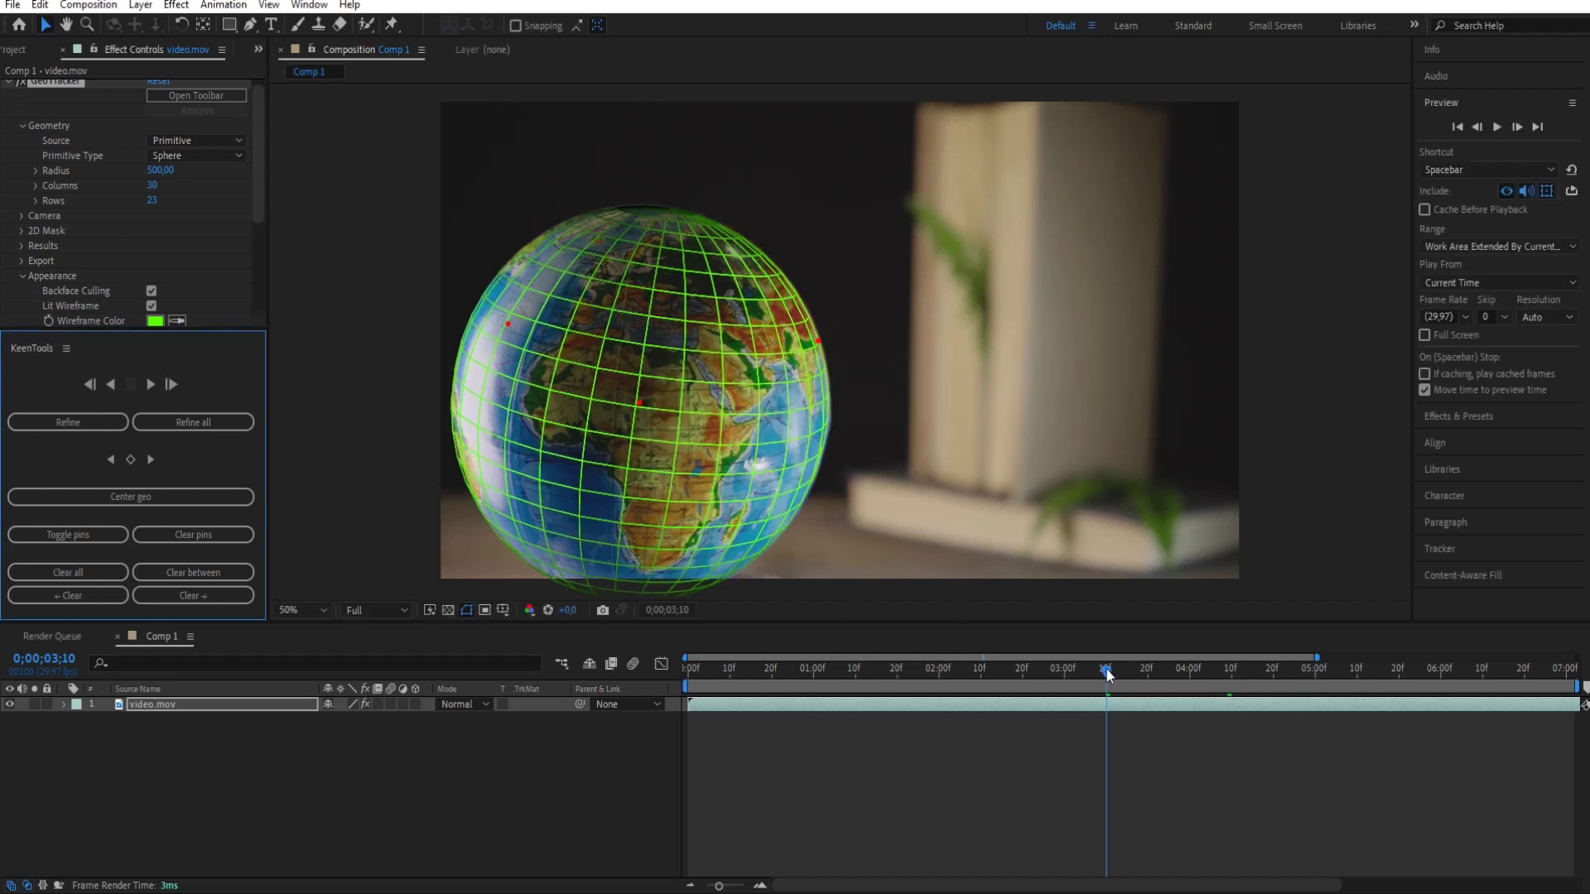
pyautogui.moveTo(1105, 667); pyautogui.dragTo(1227, 669)
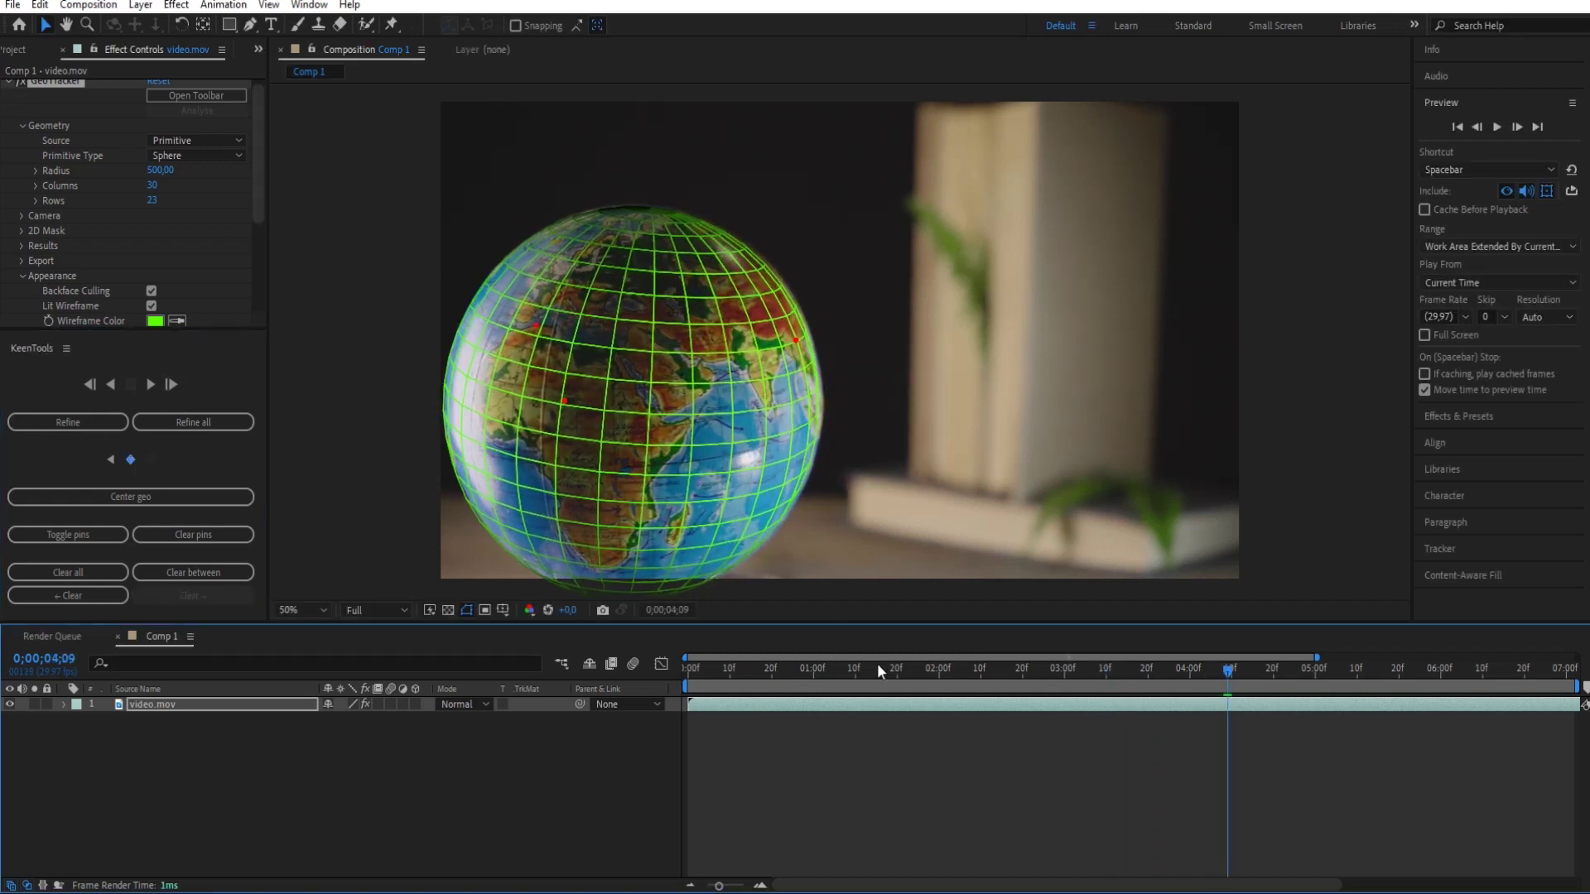
# Track forward to the clip's end at 0;00;07;08, then scrub from the start to check it
pyautogui.click(151, 383)
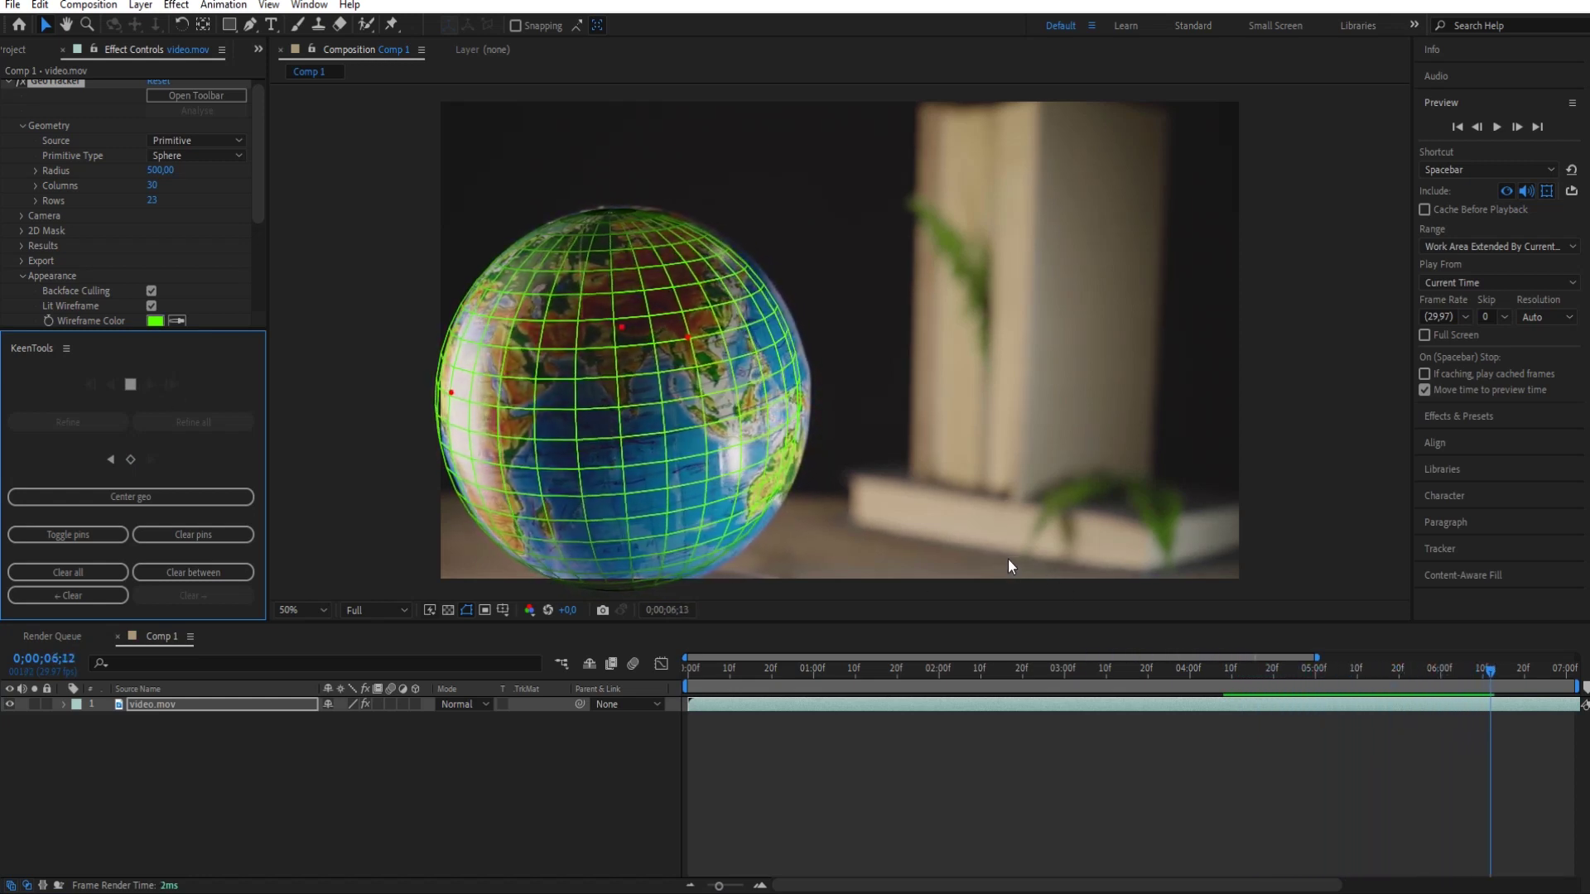
pyautogui.click(686, 668)
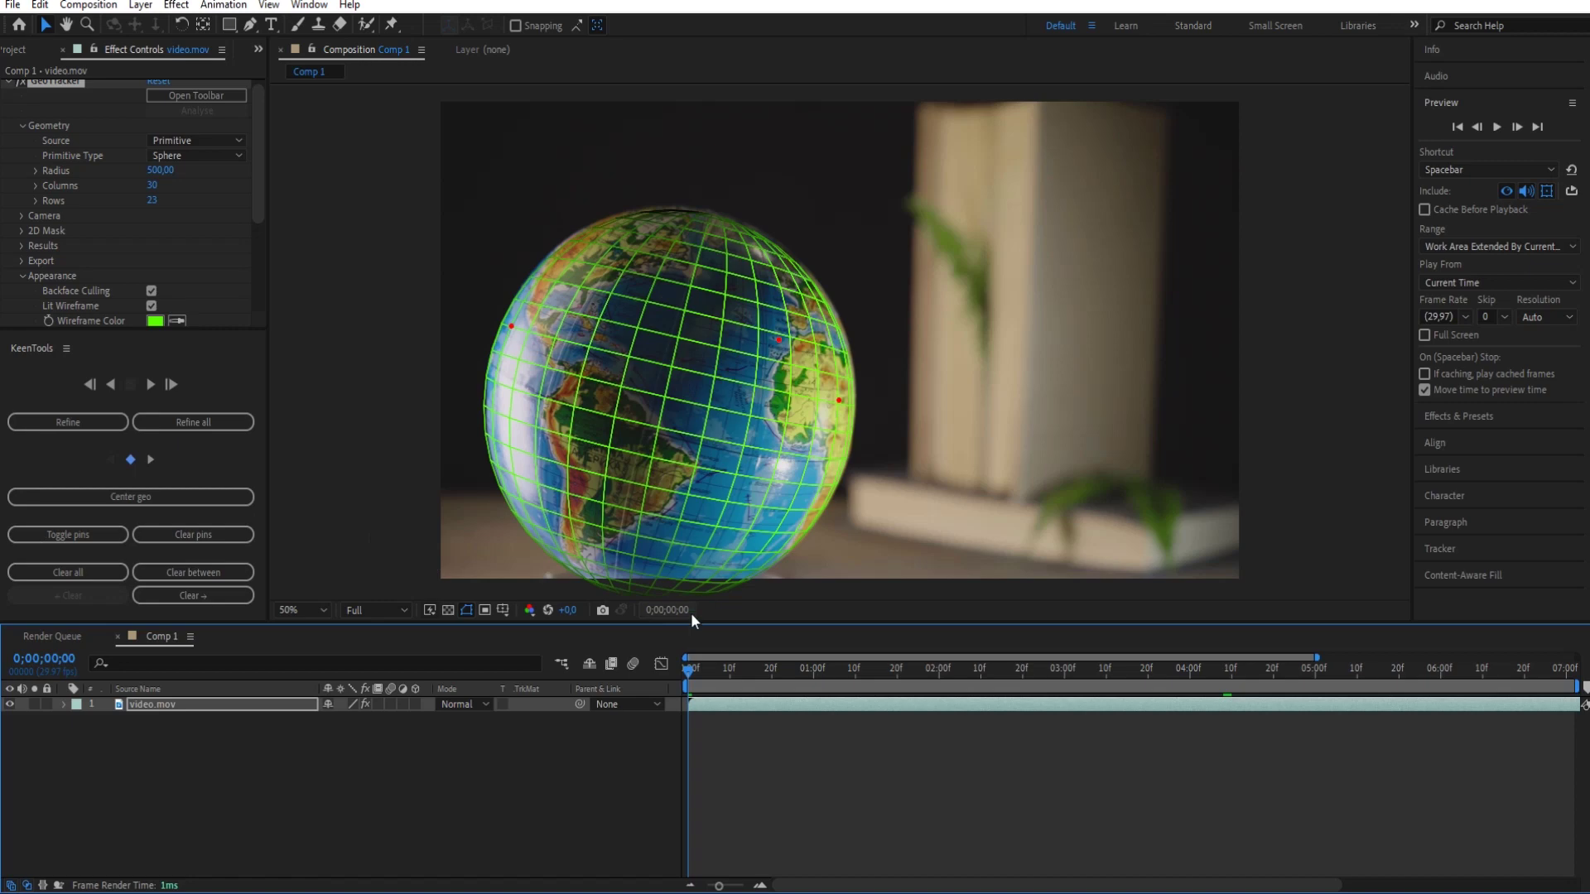
pyautogui.moveTo(688, 668)
pyautogui.mouseDown()
pyautogui.moveTo(1536, 740)
pyautogui.moveTo(613, 683)
pyautogui.mouseUp()
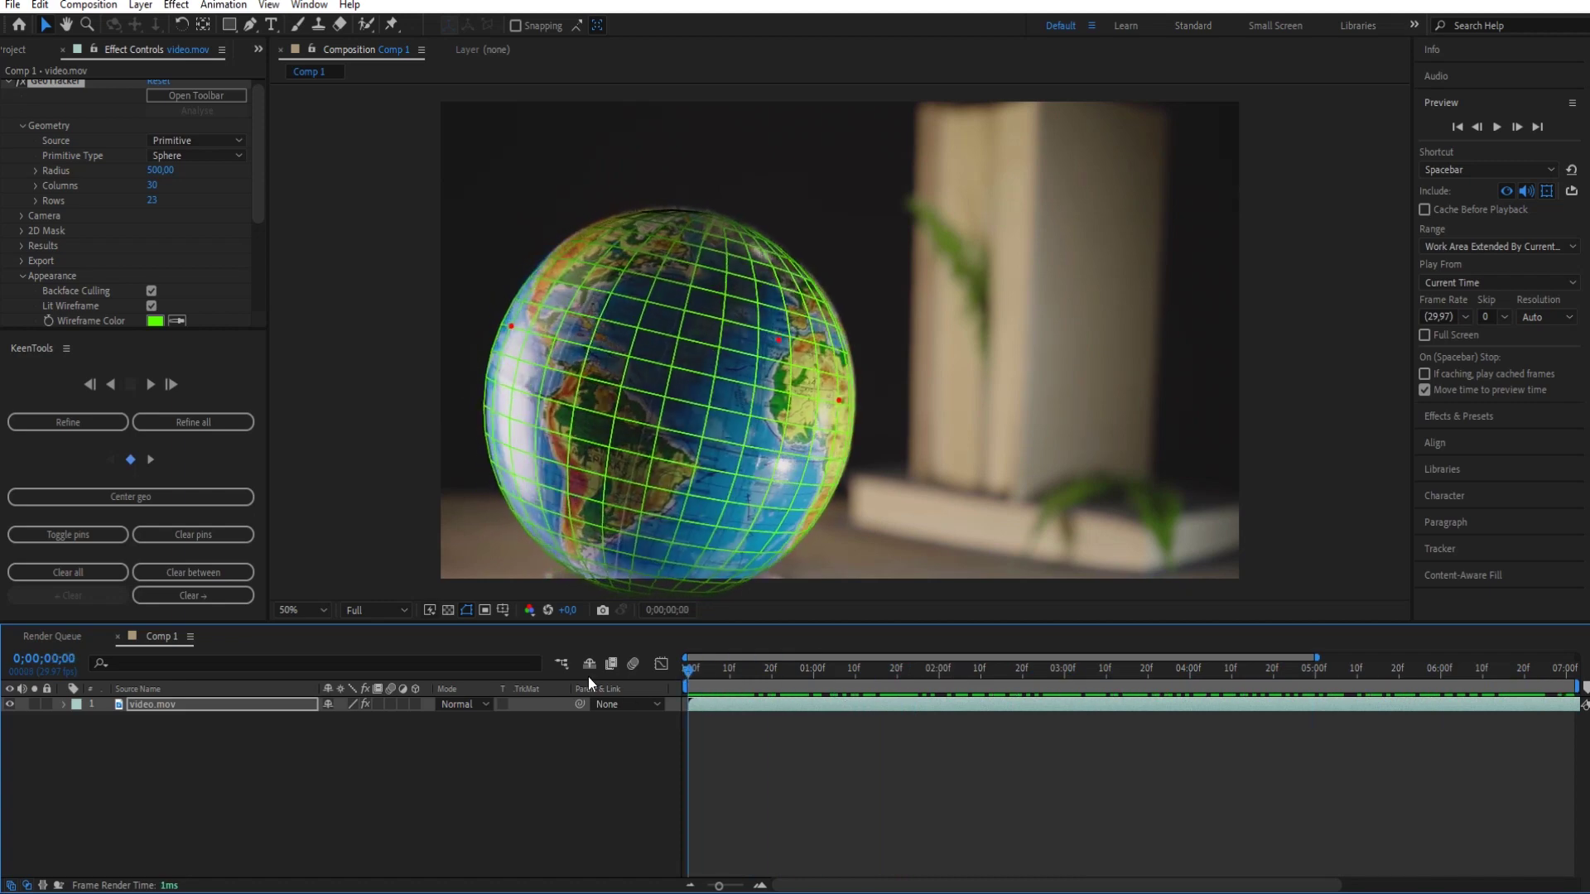
pyautogui.click(161, 704)
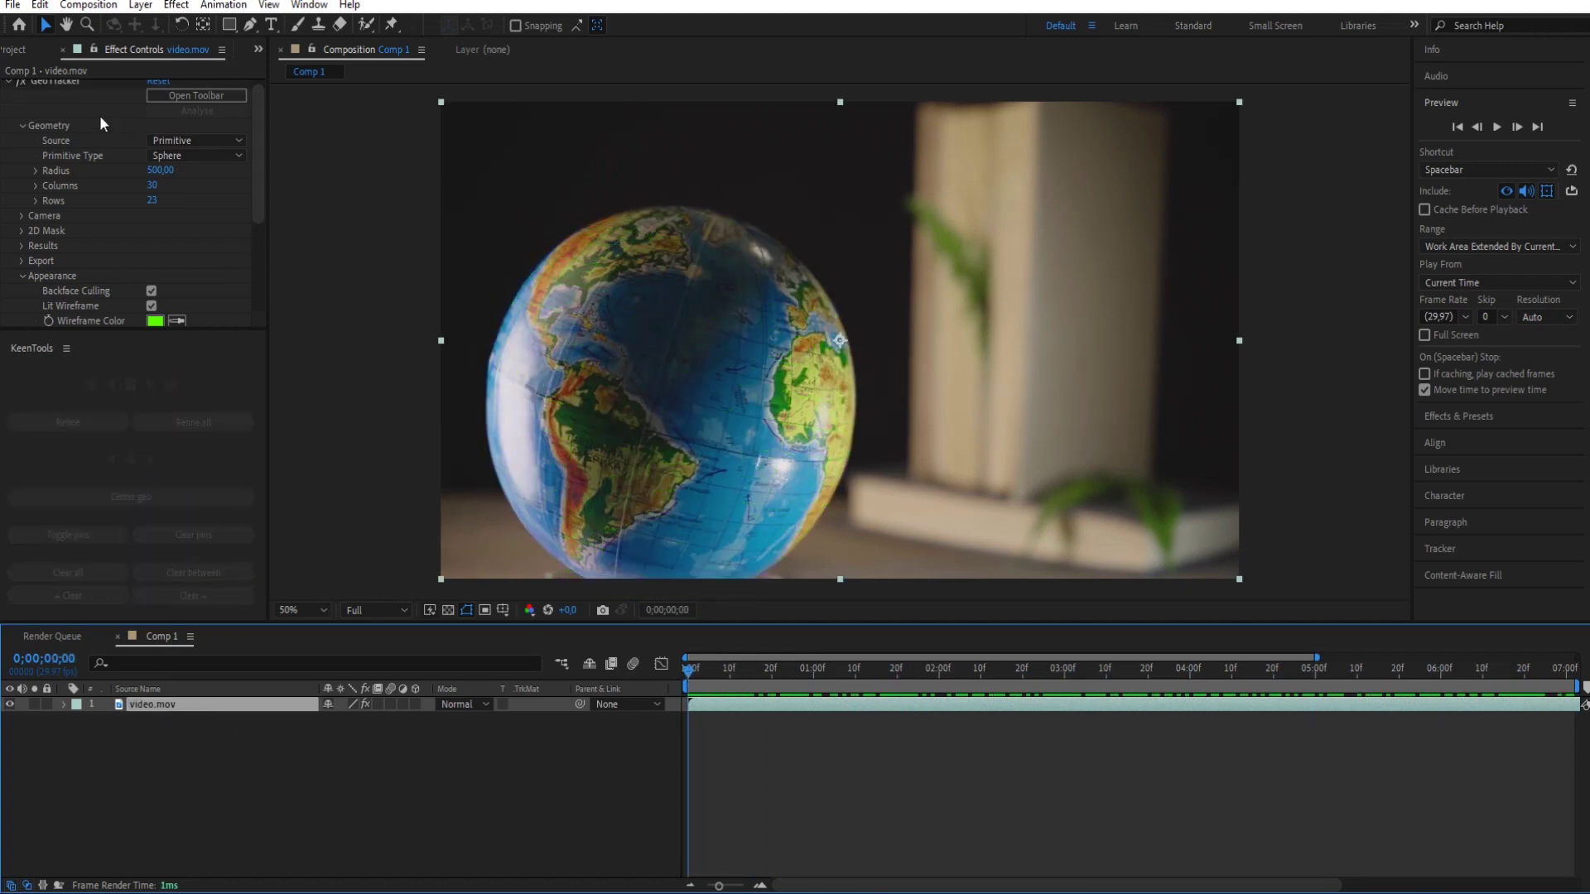
# Export the GeoTracker object track as the Object Track GT 1 null layer
pyautogui.click(55, 83)
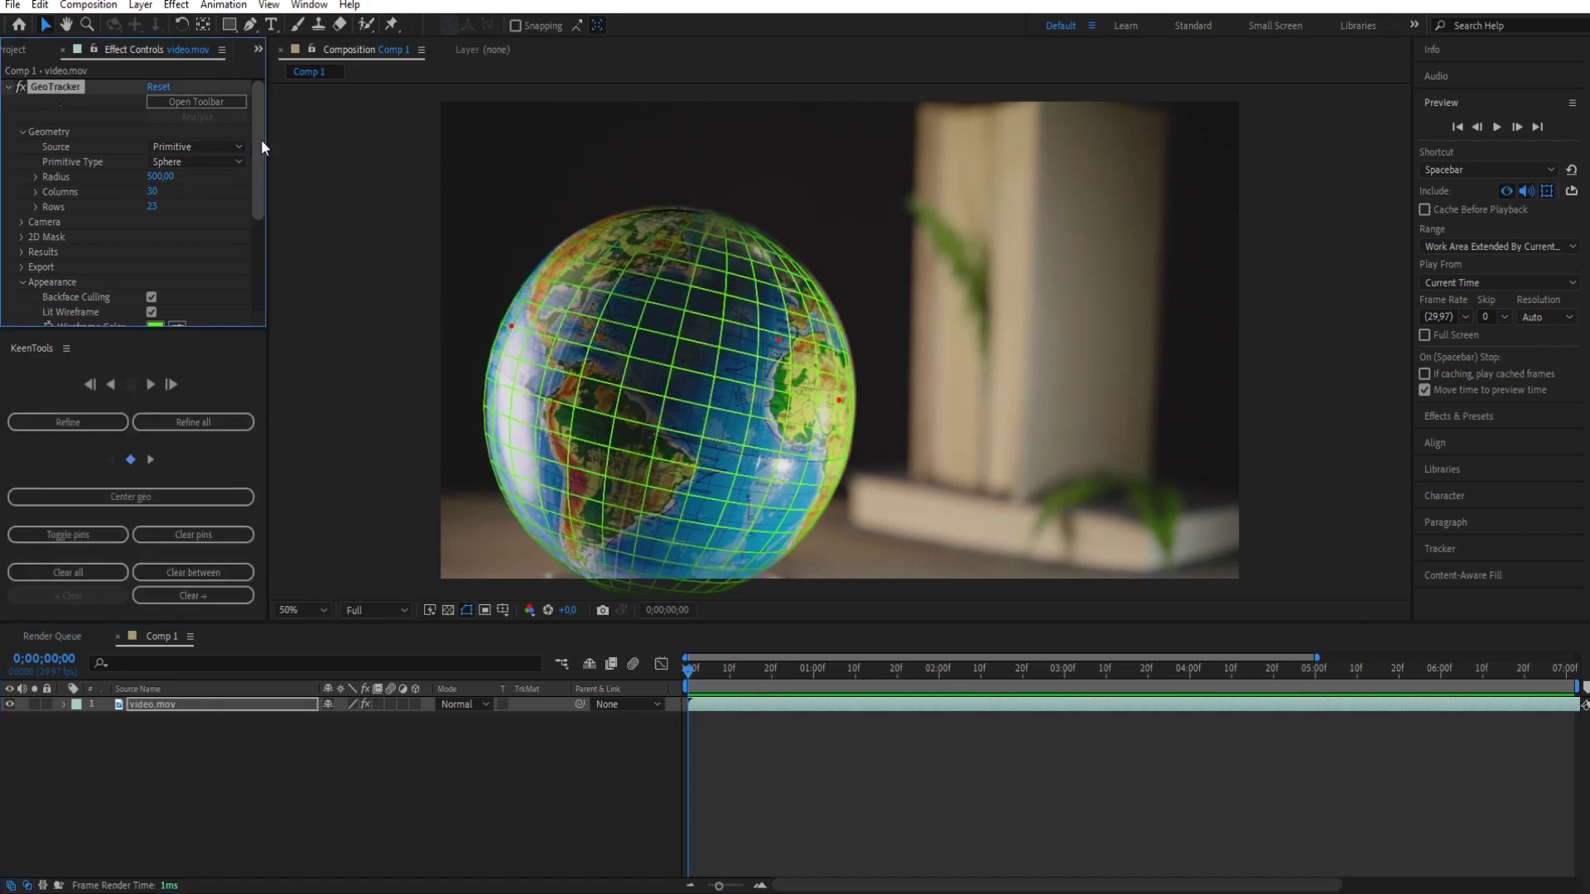
pyautogui.moveTo(260, 141); pyautogui.dragTo(299, 202)
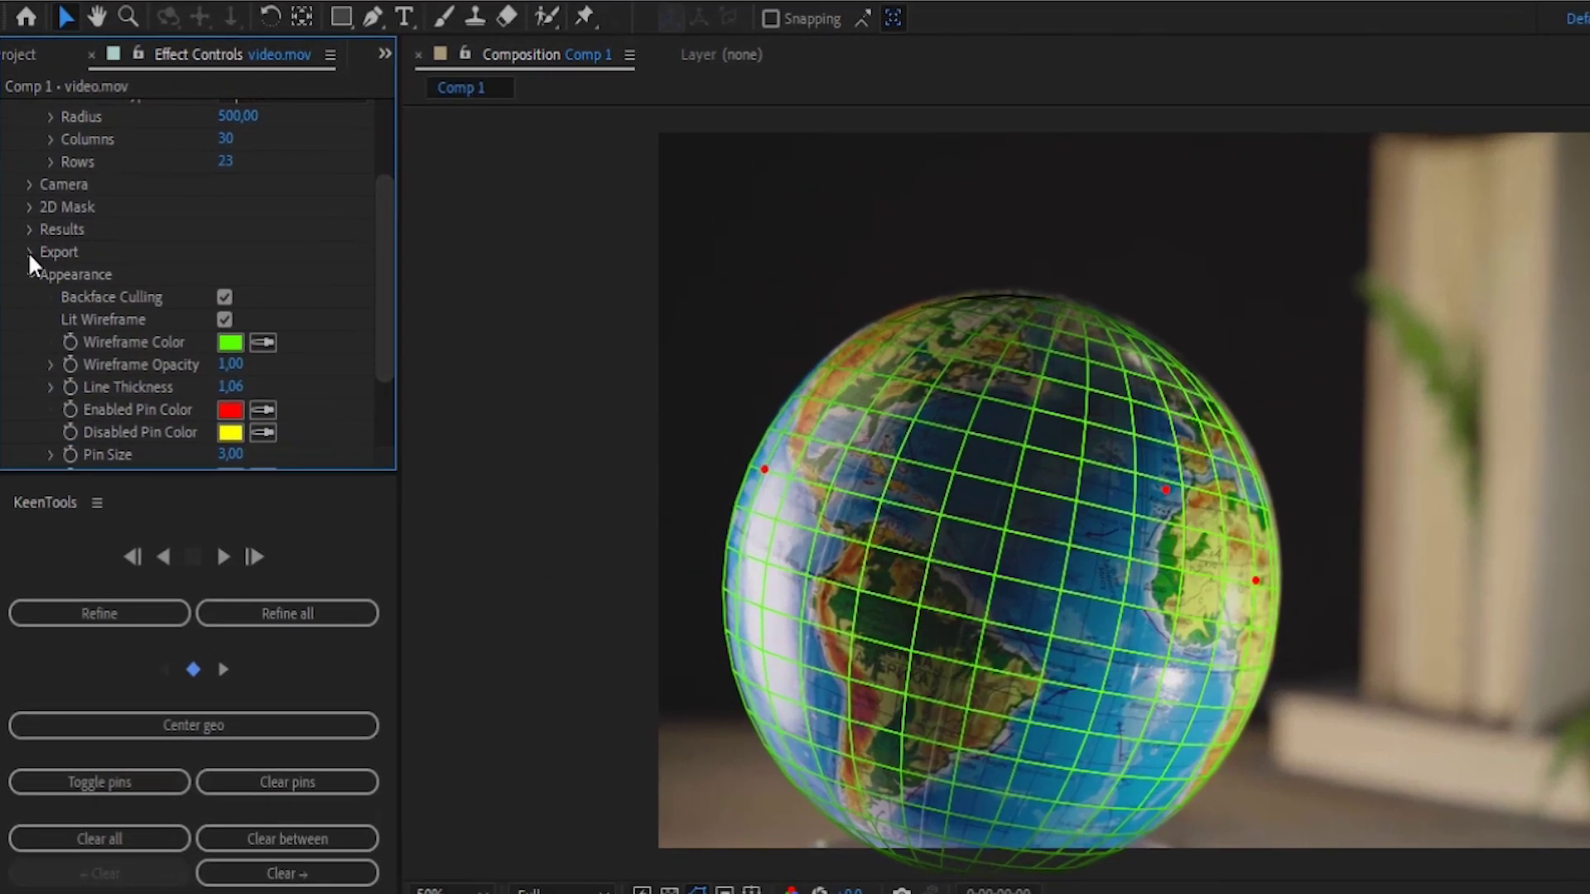
pyautogui.click(29, 252)
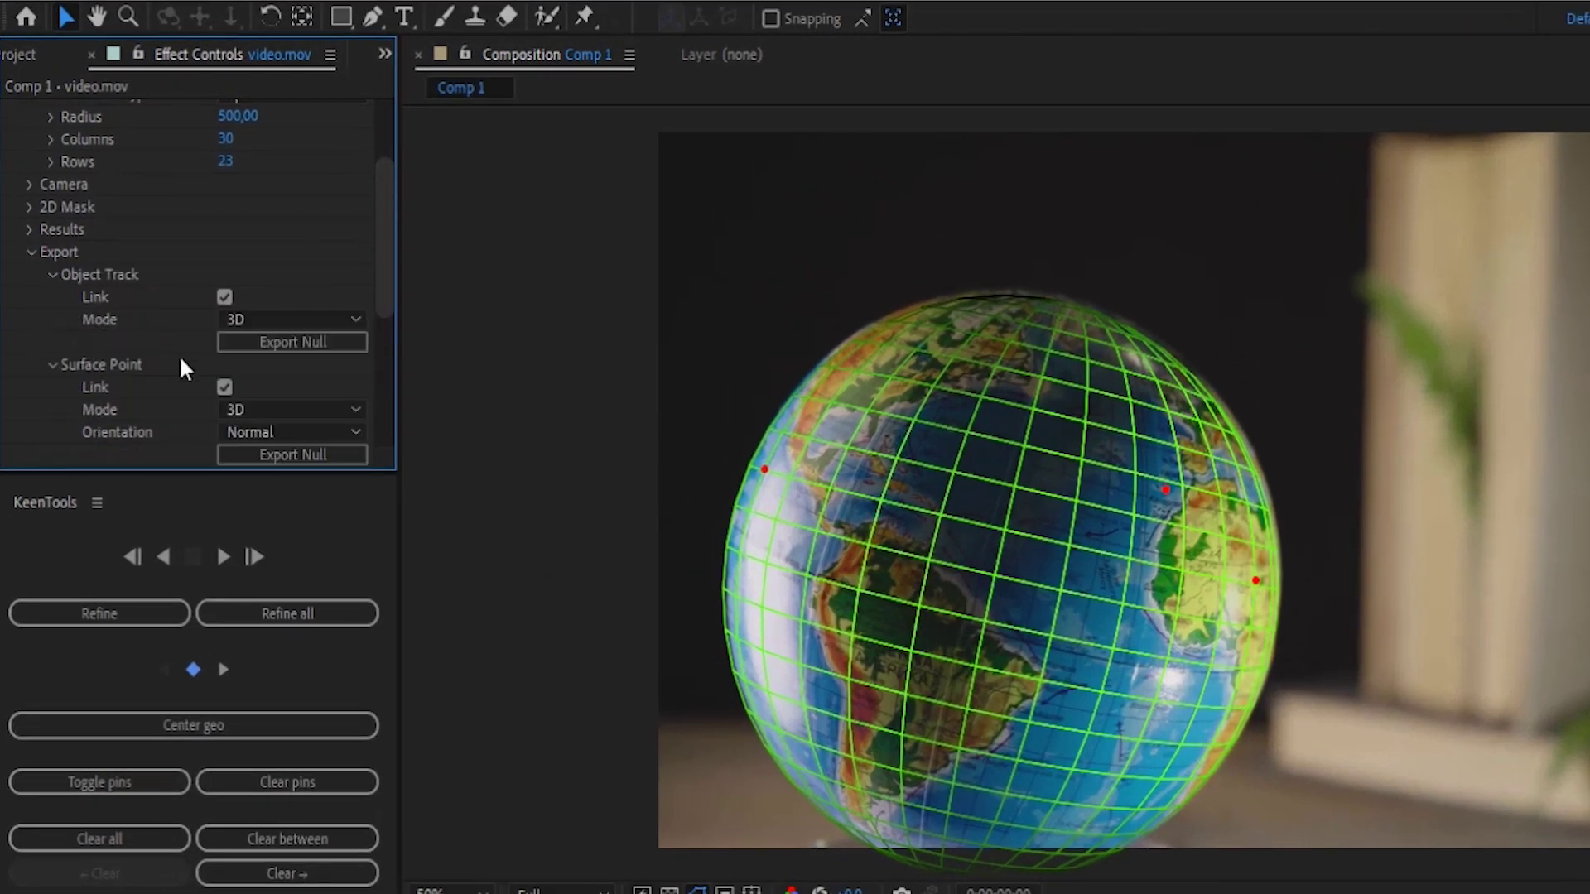
pyautogui.click(291, 343)
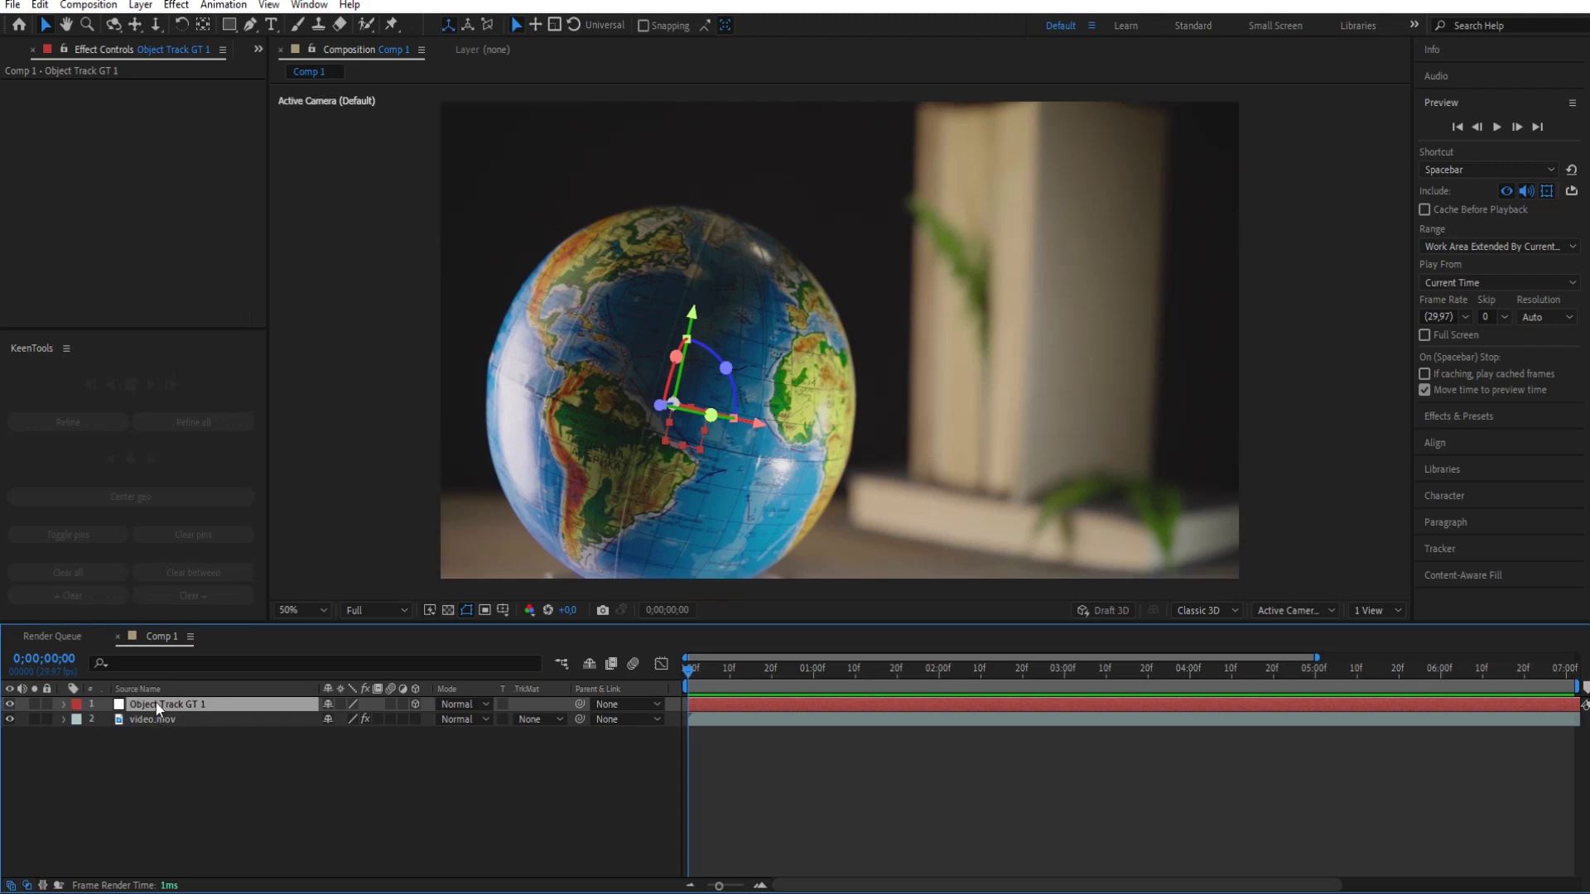
# Nudge the Object Track GT 1 null's position along its Y and X axes
pyautogui.press('p')
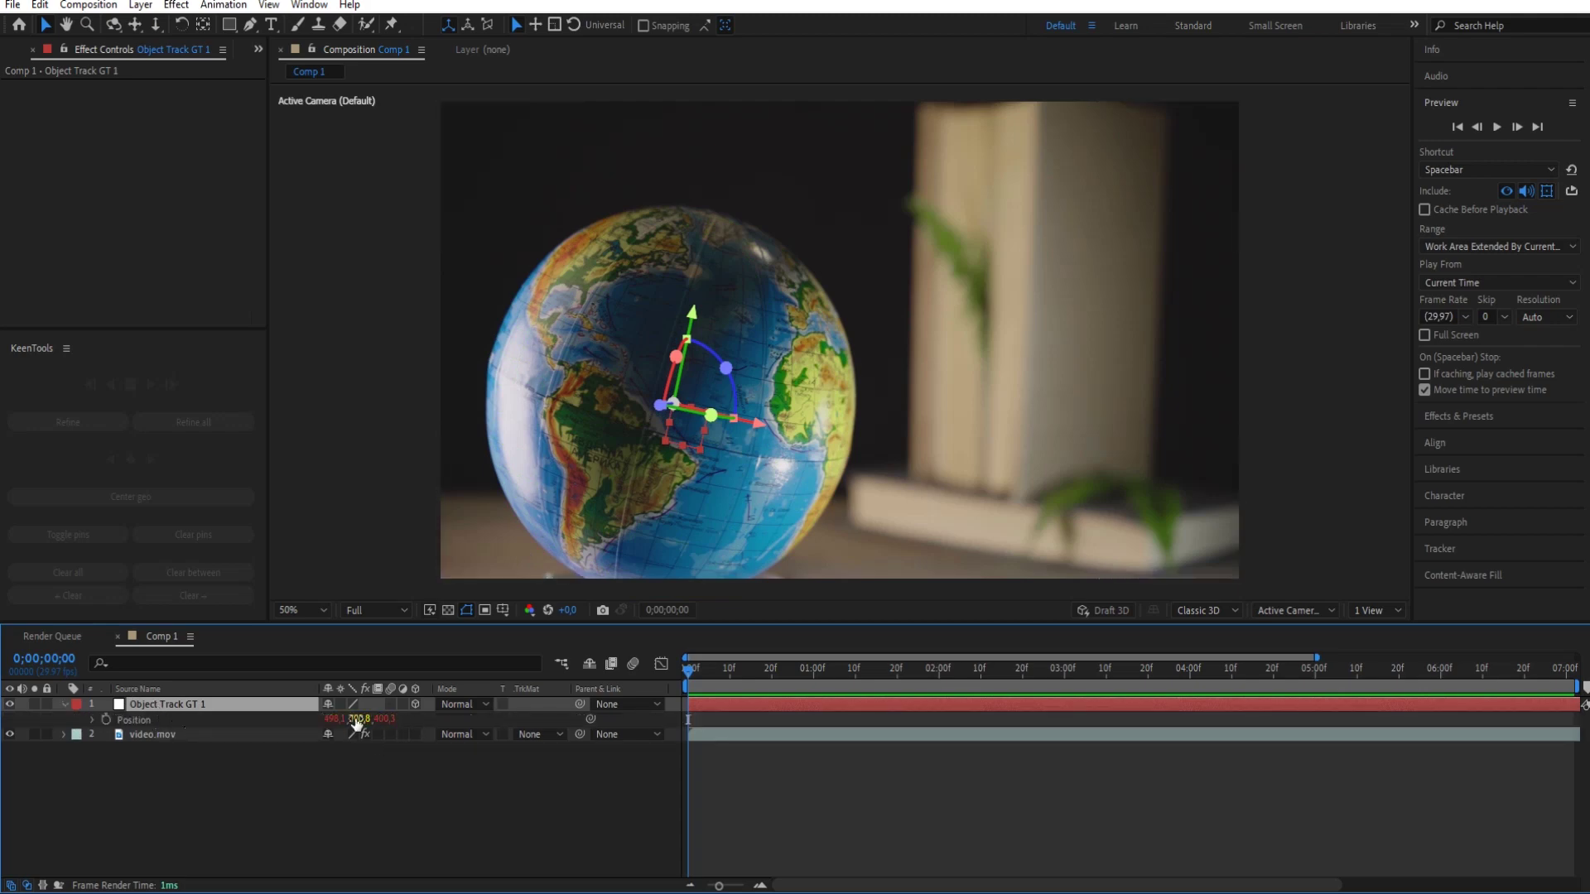
pyautogui.moveTo(367, 722); pyautogui.dragTo(370, 723)
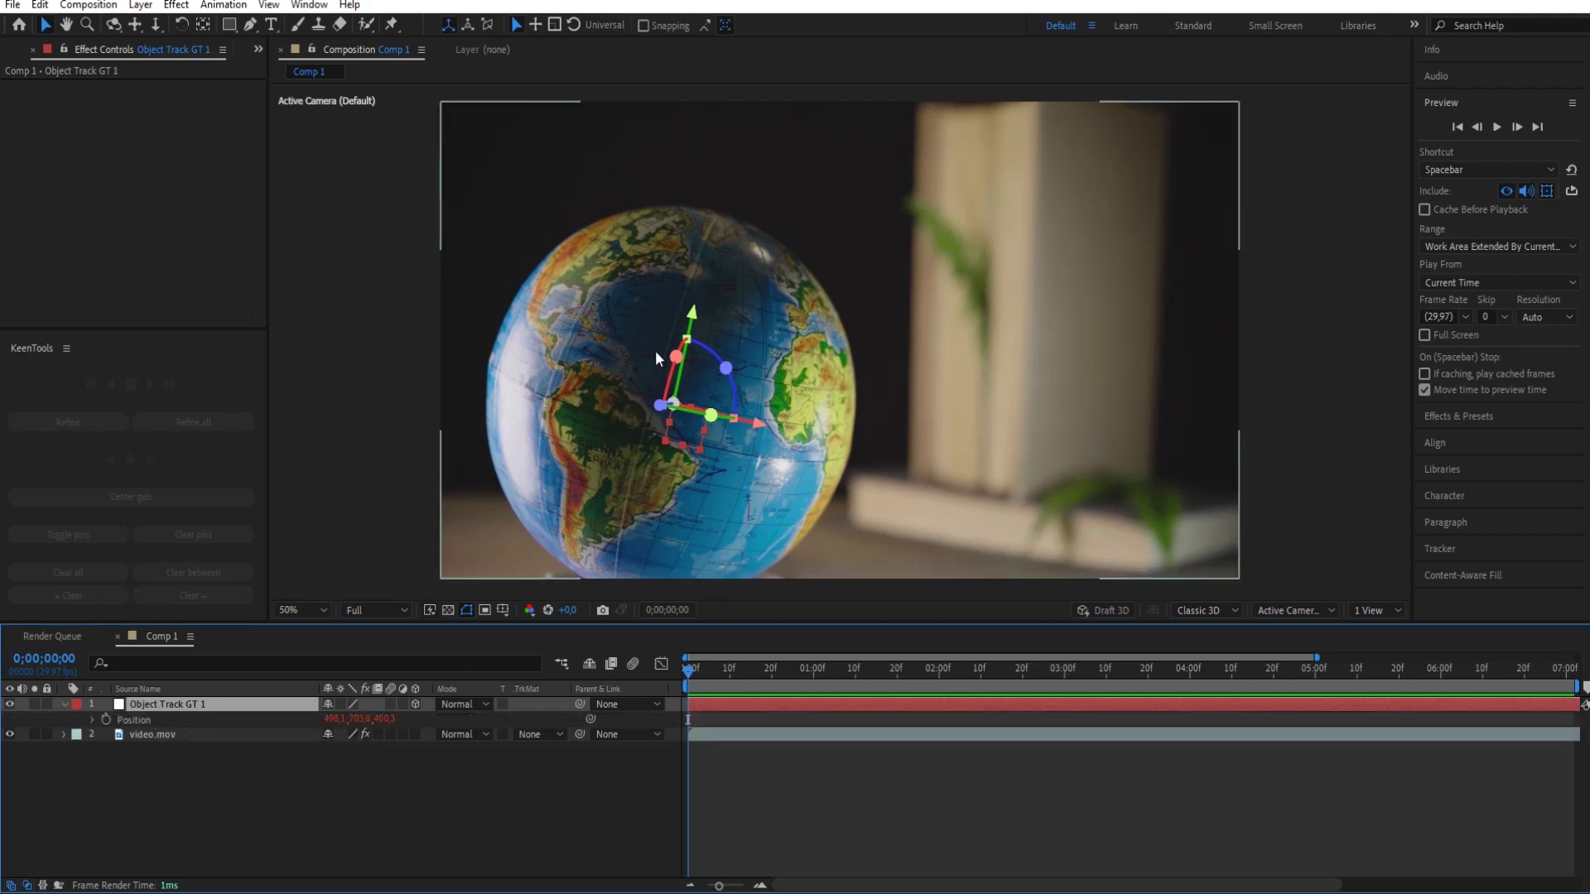
pyautogui.moveTo(694, 317); pyautogui.dragTo(699, 294)
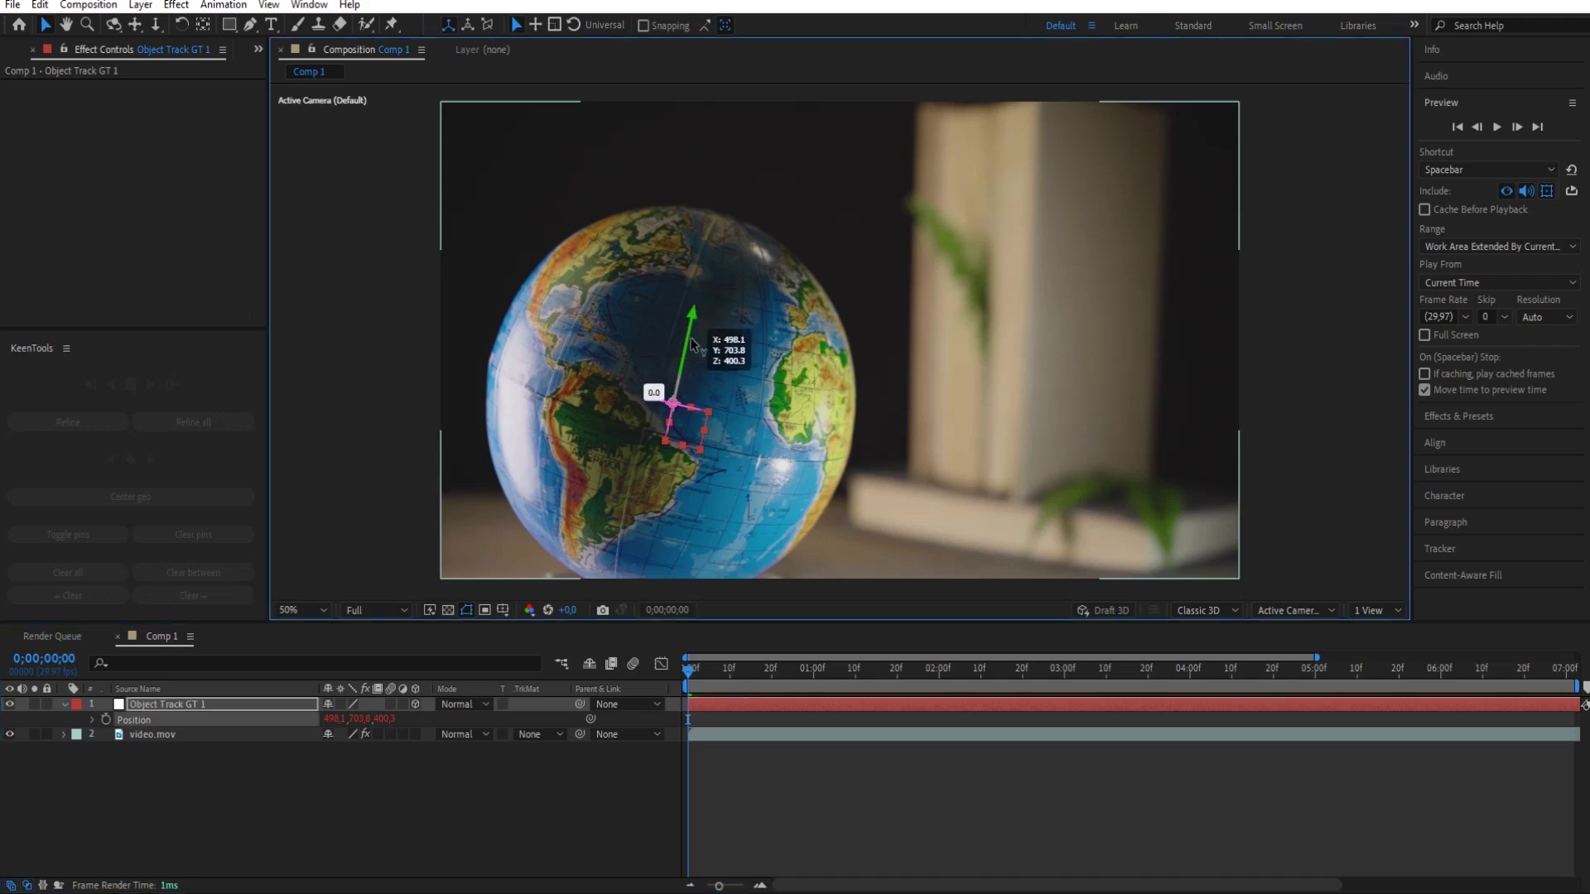
pyautogui.moveTo(760, 425); pyautogui.dragTo(799, 444)
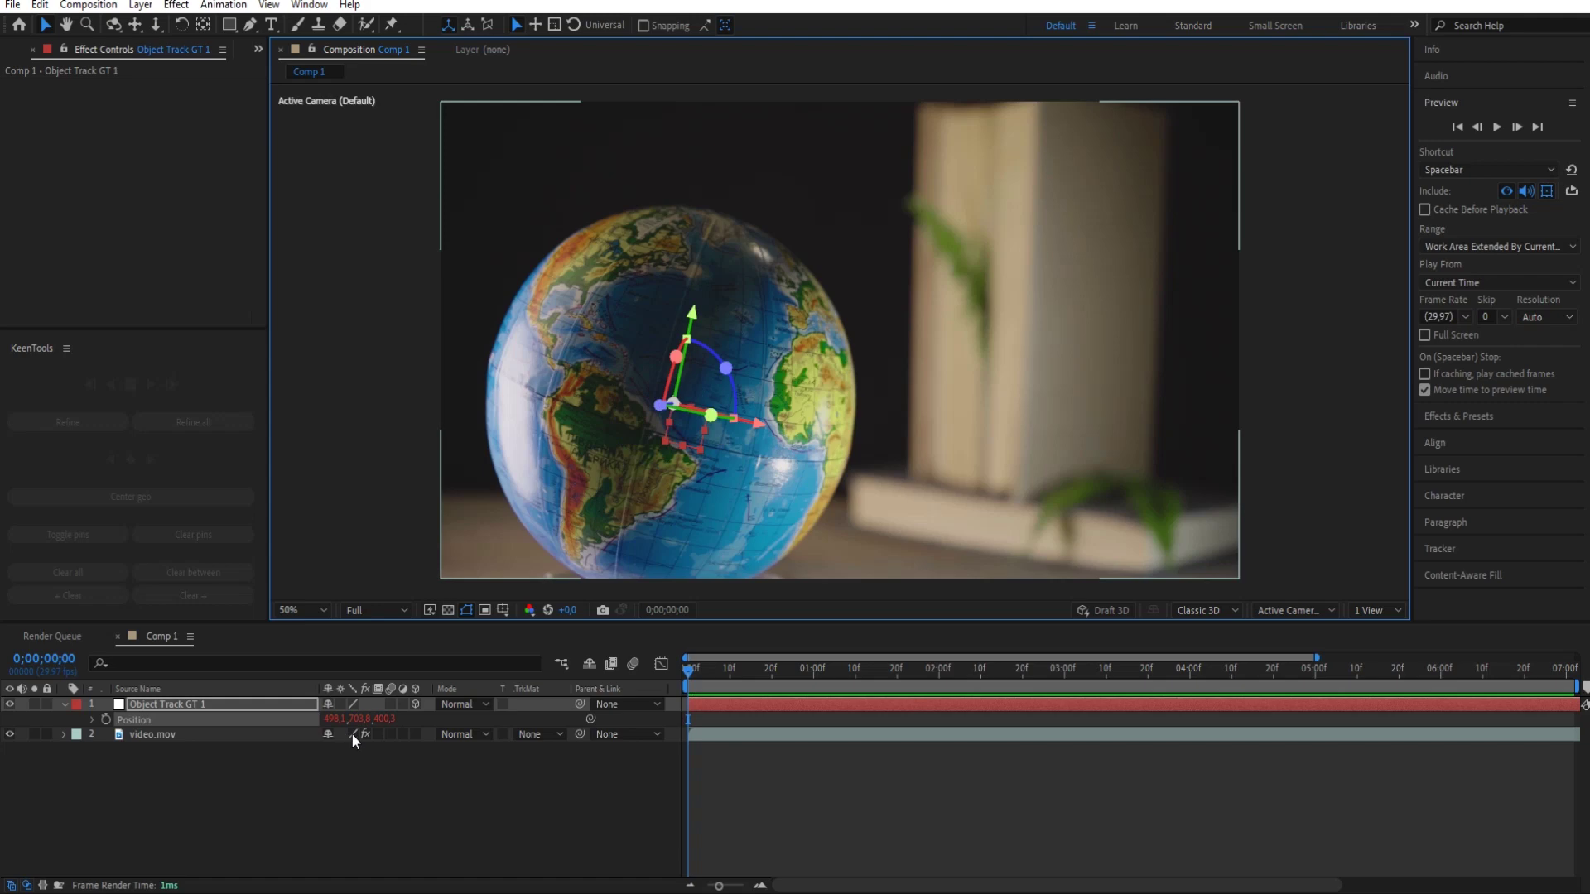
# Add a new 1920x1080 Dark Red Solid 1 layer to Comp 1
pyautogui.click(235, 802)
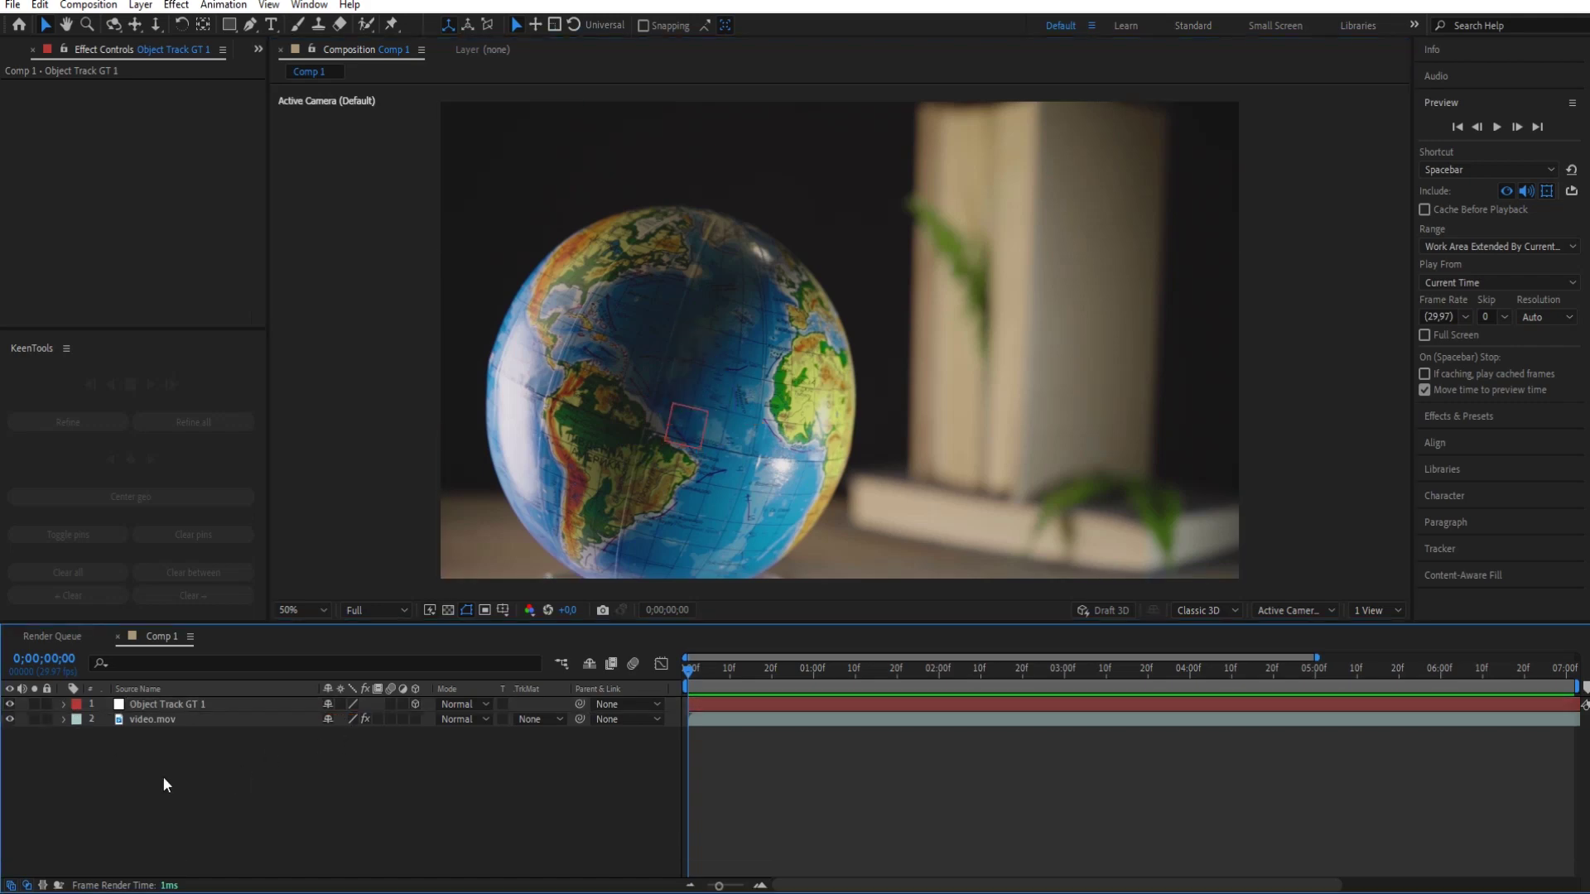
pyautogui.rightClick(229, 783)
pyautogui.moveTo(389, 570)
pyautogui.click(472, 616)
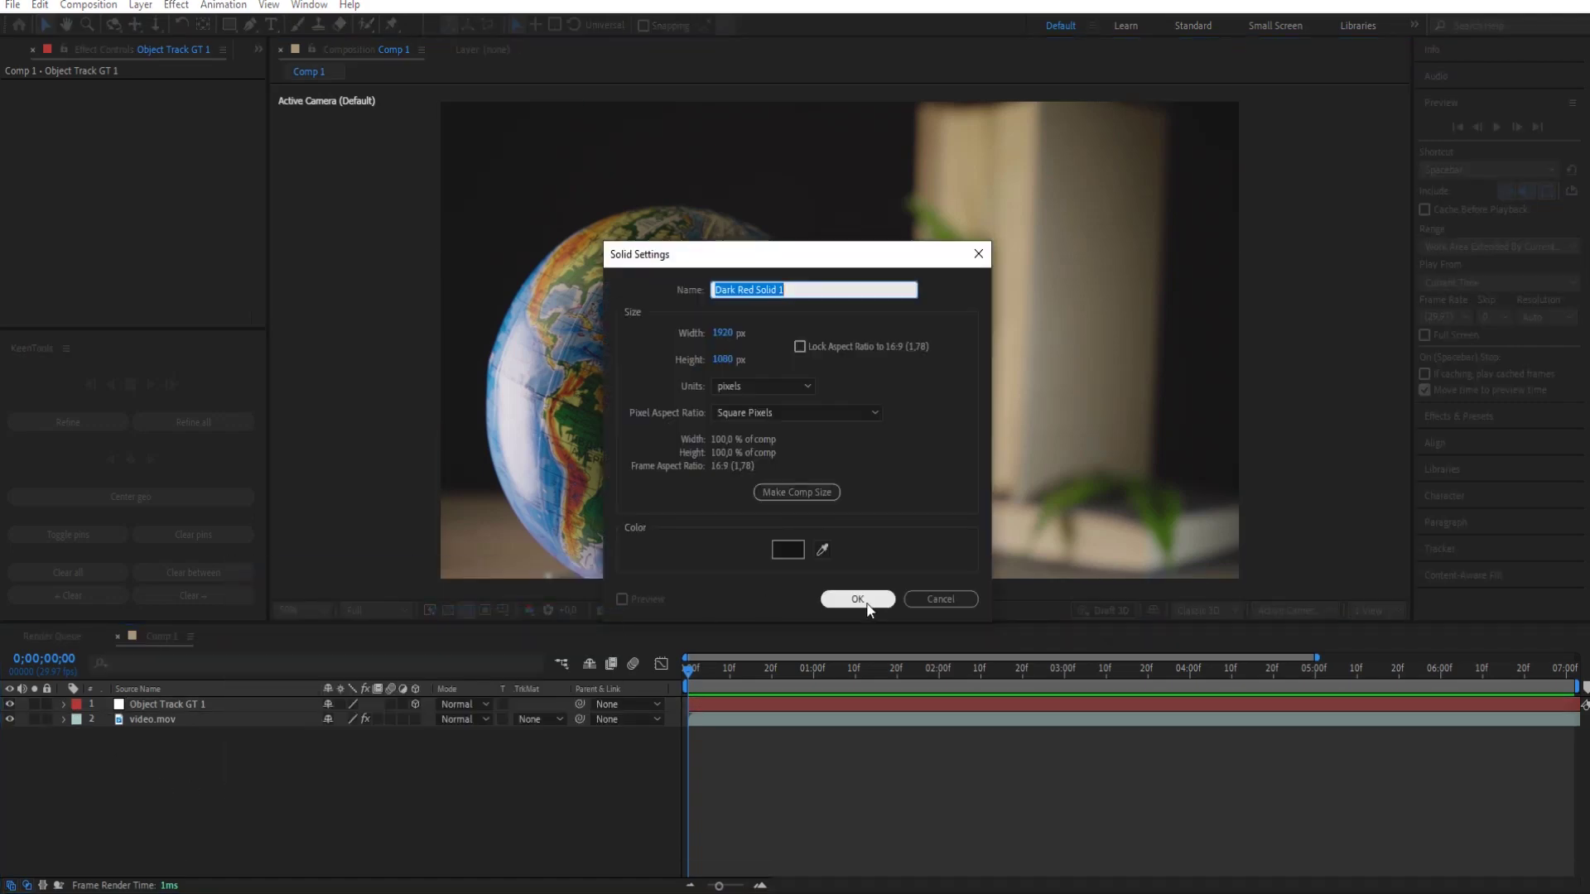
pyautogui.click(848, 597)
# Apply the Video Copilot Element effect to Dark Red Solid 1
pyautogui.click(176, 5)
pyautogui.moveTo(497, 341)
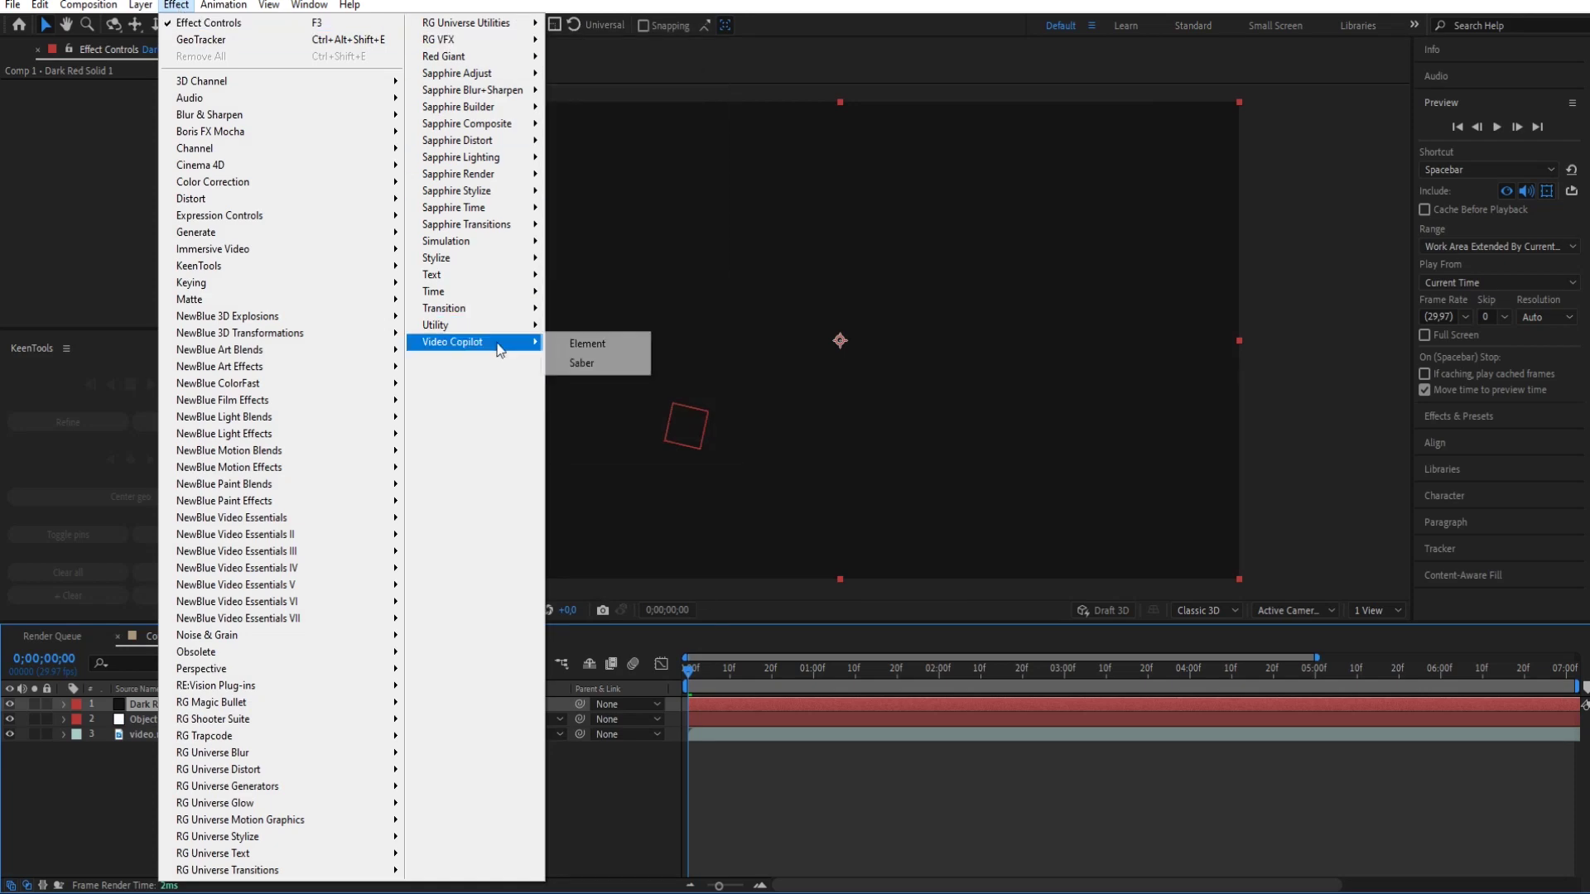
pyautogui.click(596, 342)
# Import the Cloud_Polygon_Blender_1 OBJ into the Element scene with Normalize Size enabled
pyautogui.click(85, 124)
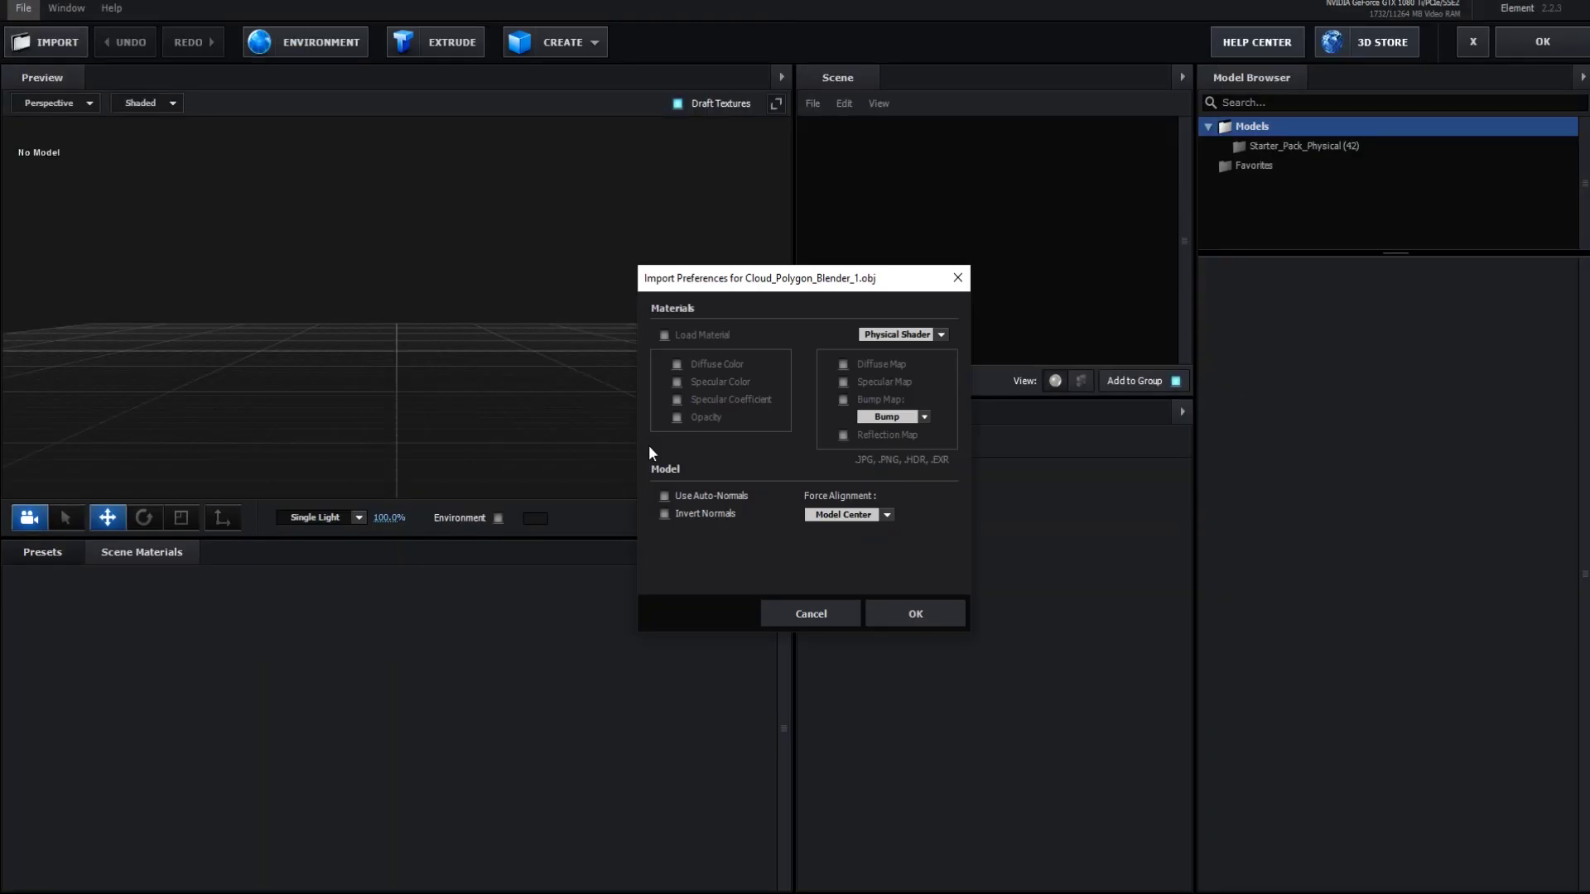
pyautogui.click(927, 611)
pyautogui.click(936, 563)
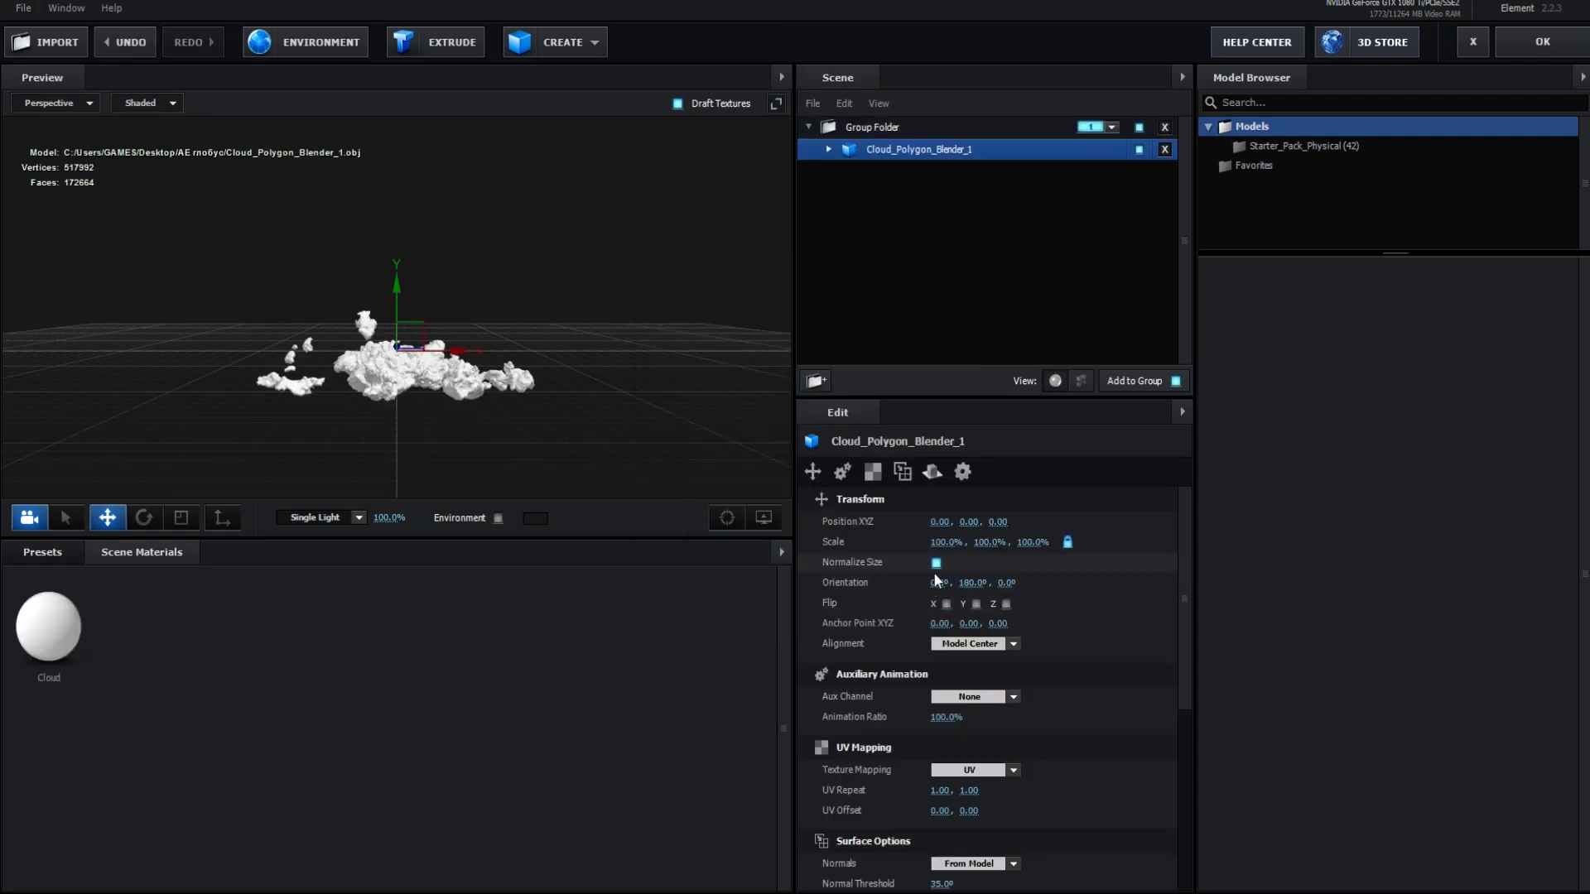
pyautogui.click(1527, 43)
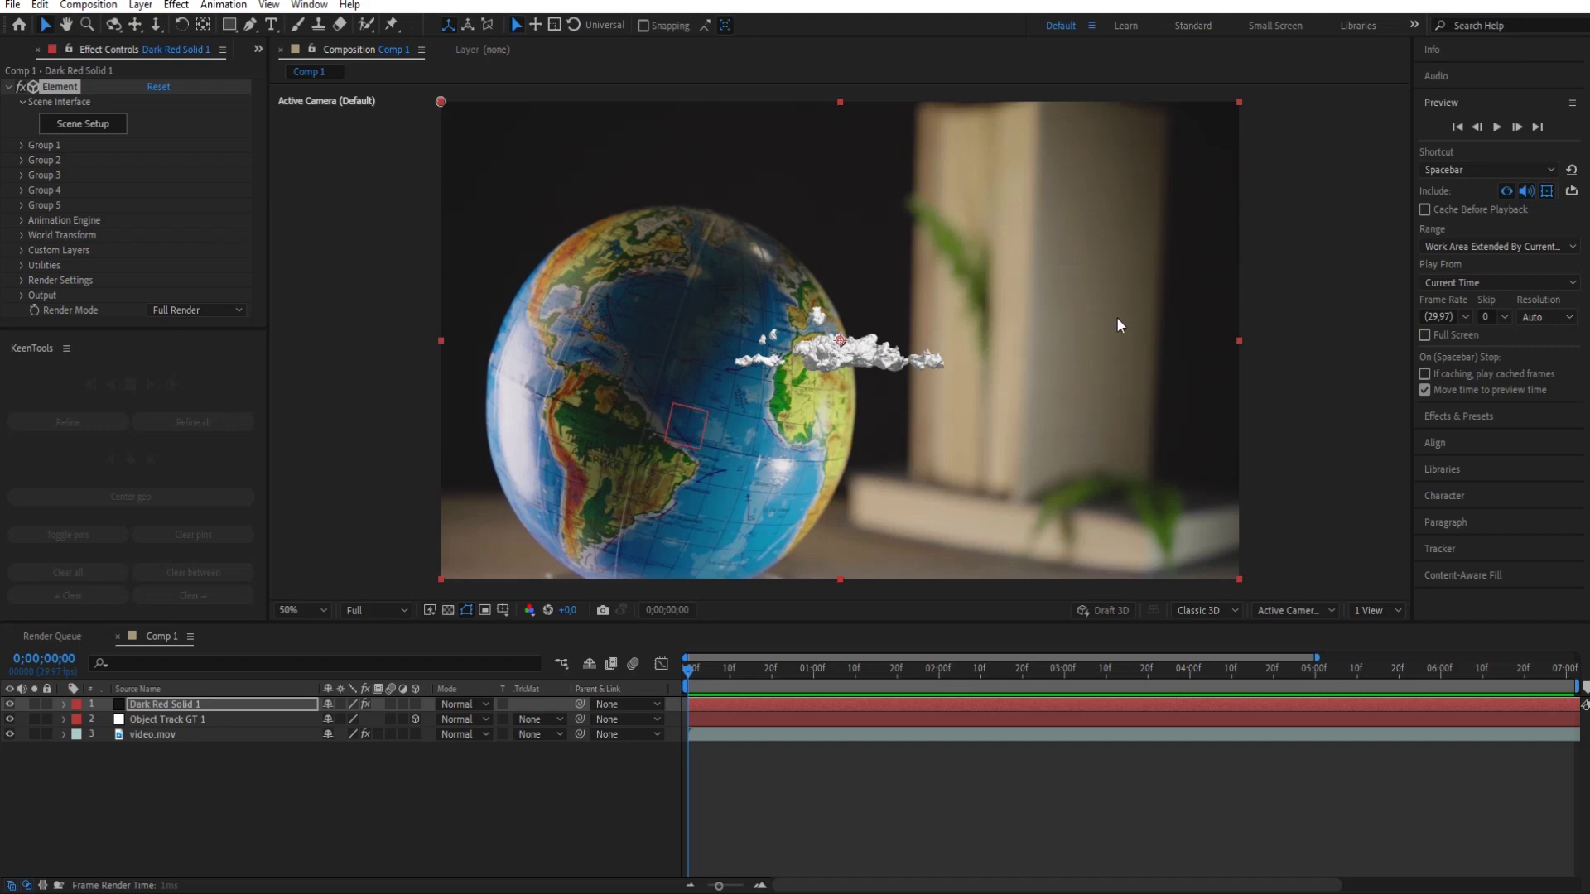
# Create Group 1 Null from Group Utilities and rotate it to stand the cloud upright
pyautogui.click(18, 146)
pyautogui.click(50, 250)
pyautogui.click(97, 273)
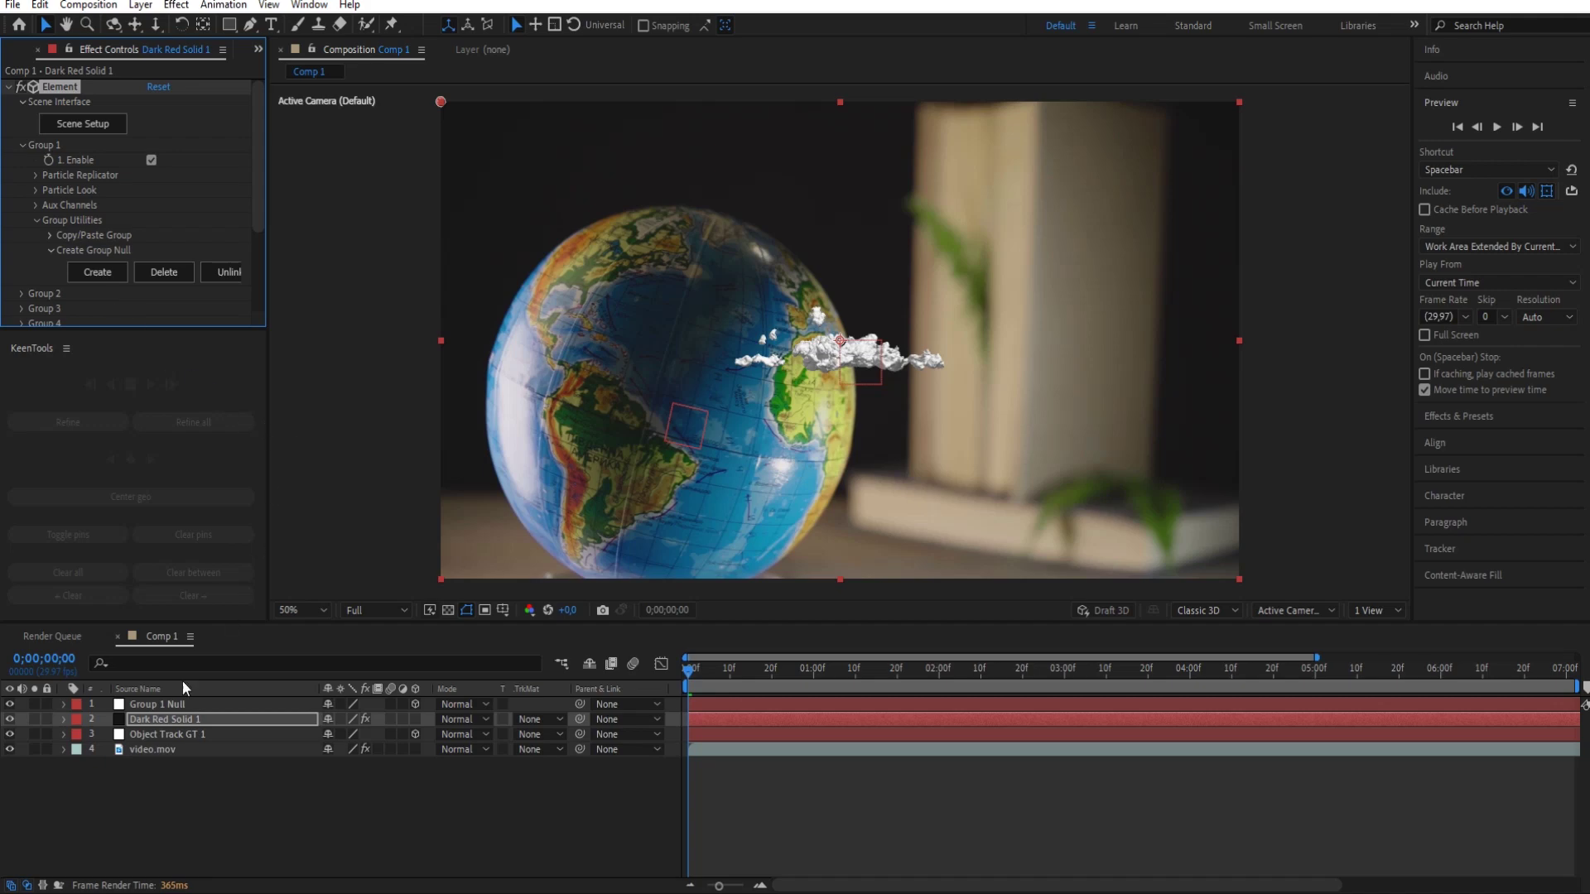
pyautogui.click(170, 704)
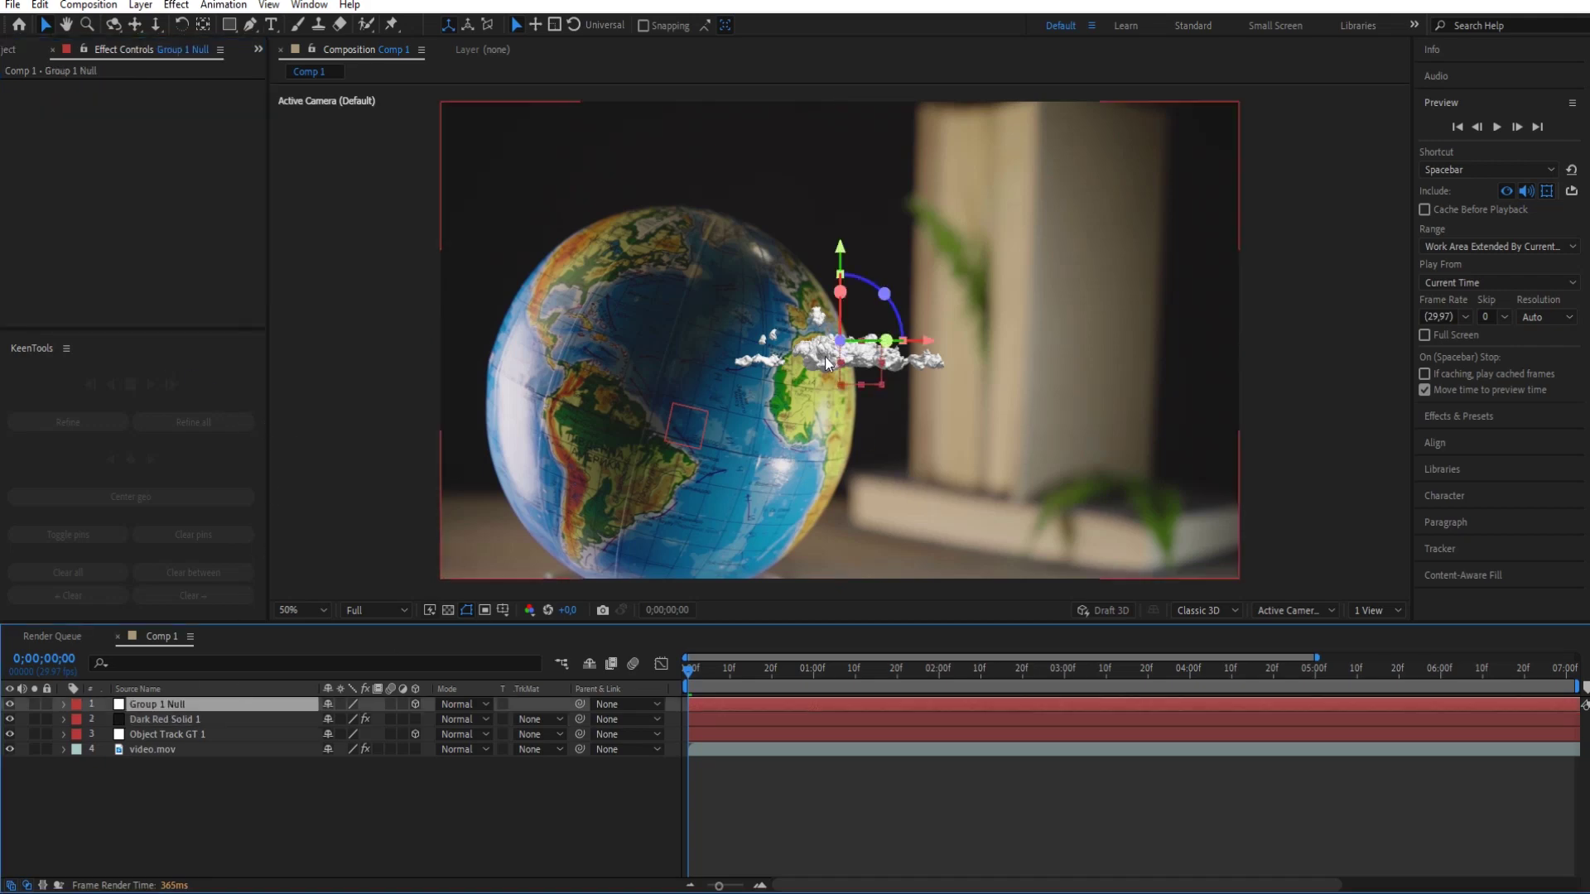
pyautogui.moveTo(885, 293)
pyautogui.mouseDown()
pyautogui.moveTo(884, 352)
pyautogui.moveTo(840, 343)
pyautogui.moveTo(876, 406)
pyautogui.mouseUp()
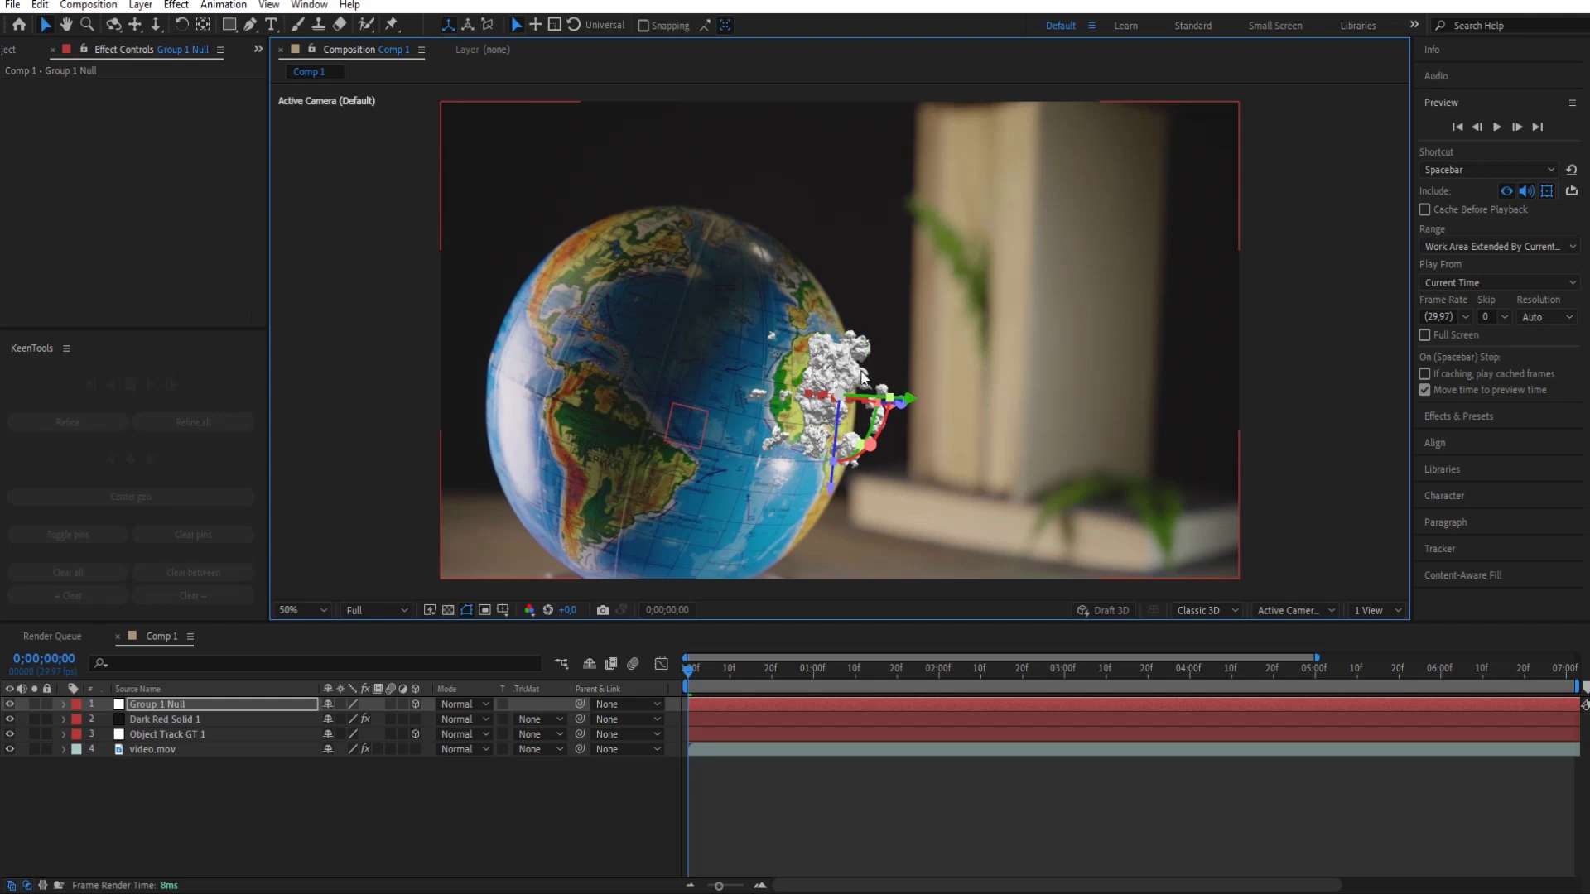
# Add Point Light 1 and move it to the right of the cloud
pyautogui.rightClick(293, 822)
pyautogui.moveTo(484, 611)
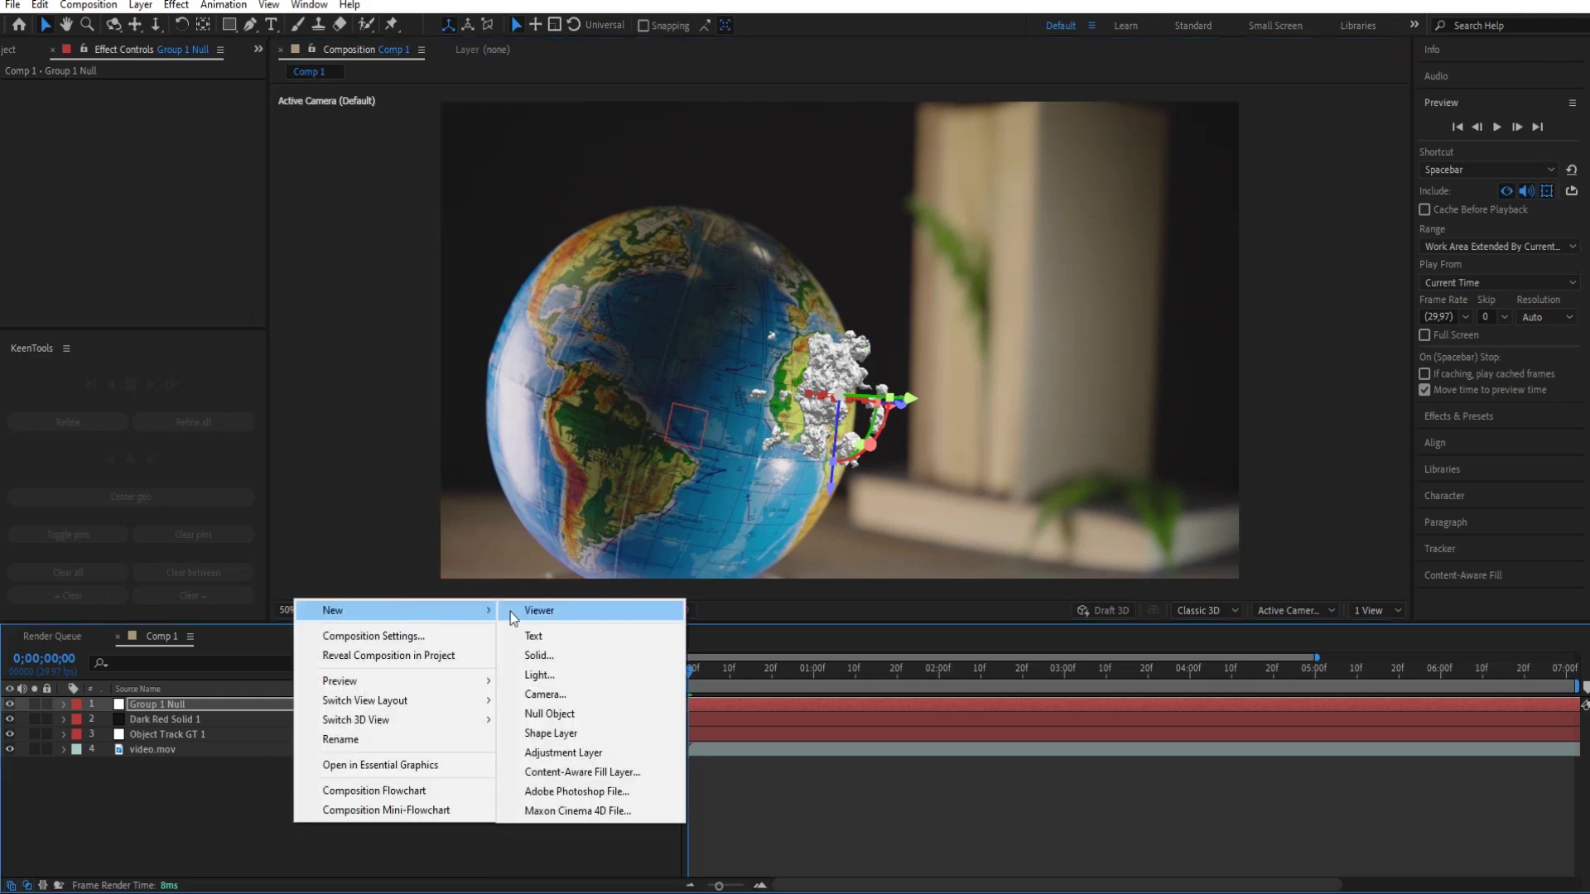
pyautogui.click(588, 673)
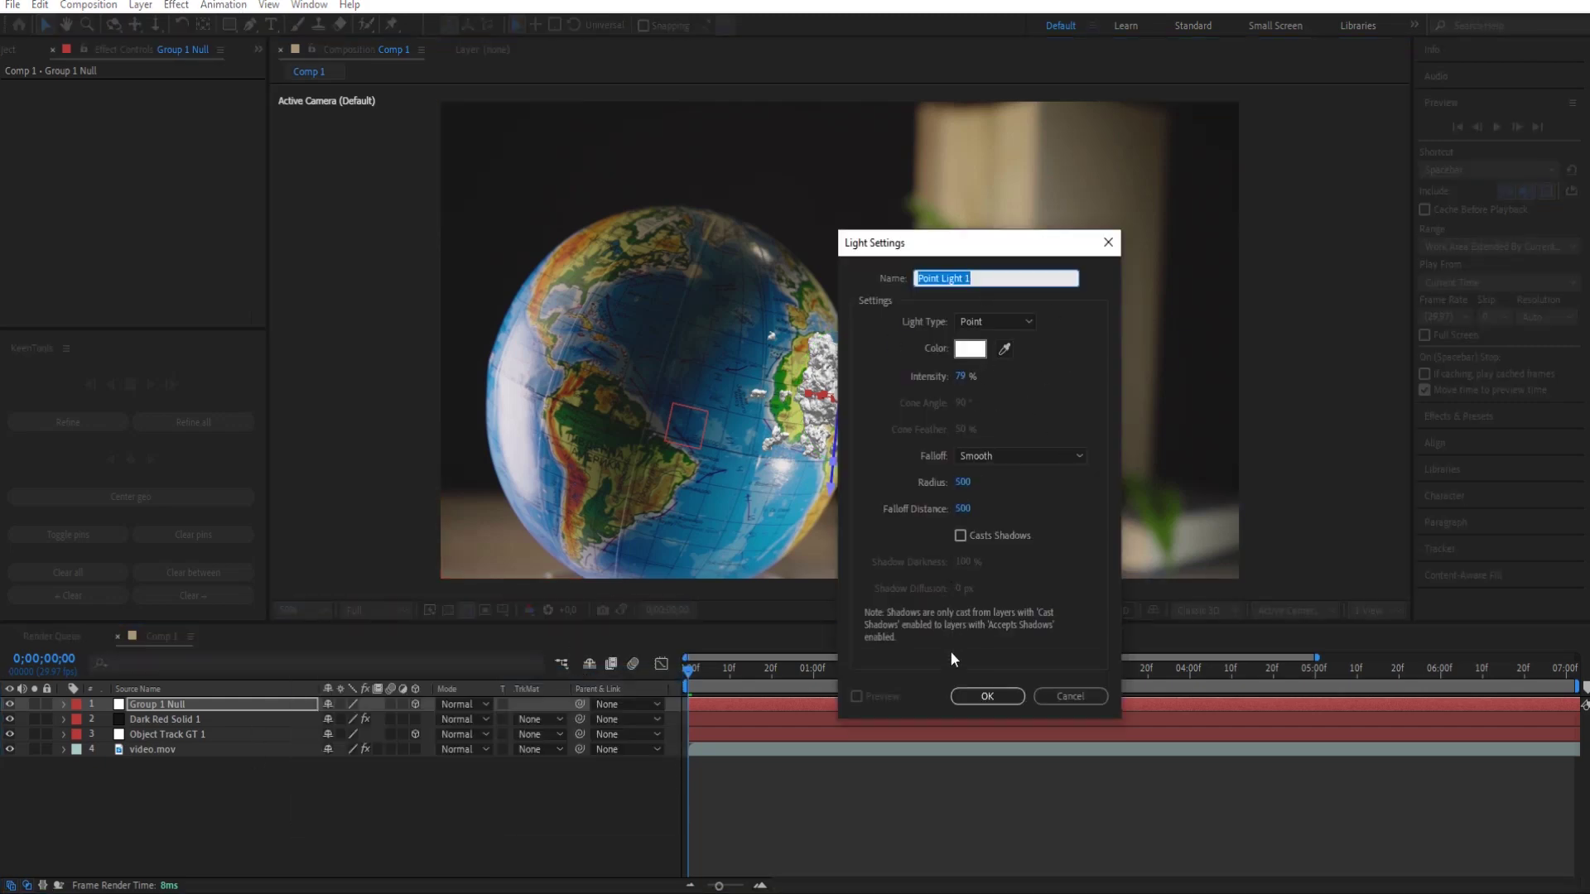
pyautogui.click(977, 695)
pyautogui.moveTo(885, 207)
pyautogui.mouseDown()
pyautogui.moveTo(899, 379)
pyautogui.moveTo(1078, 442)
pyautogui.mouseUp()
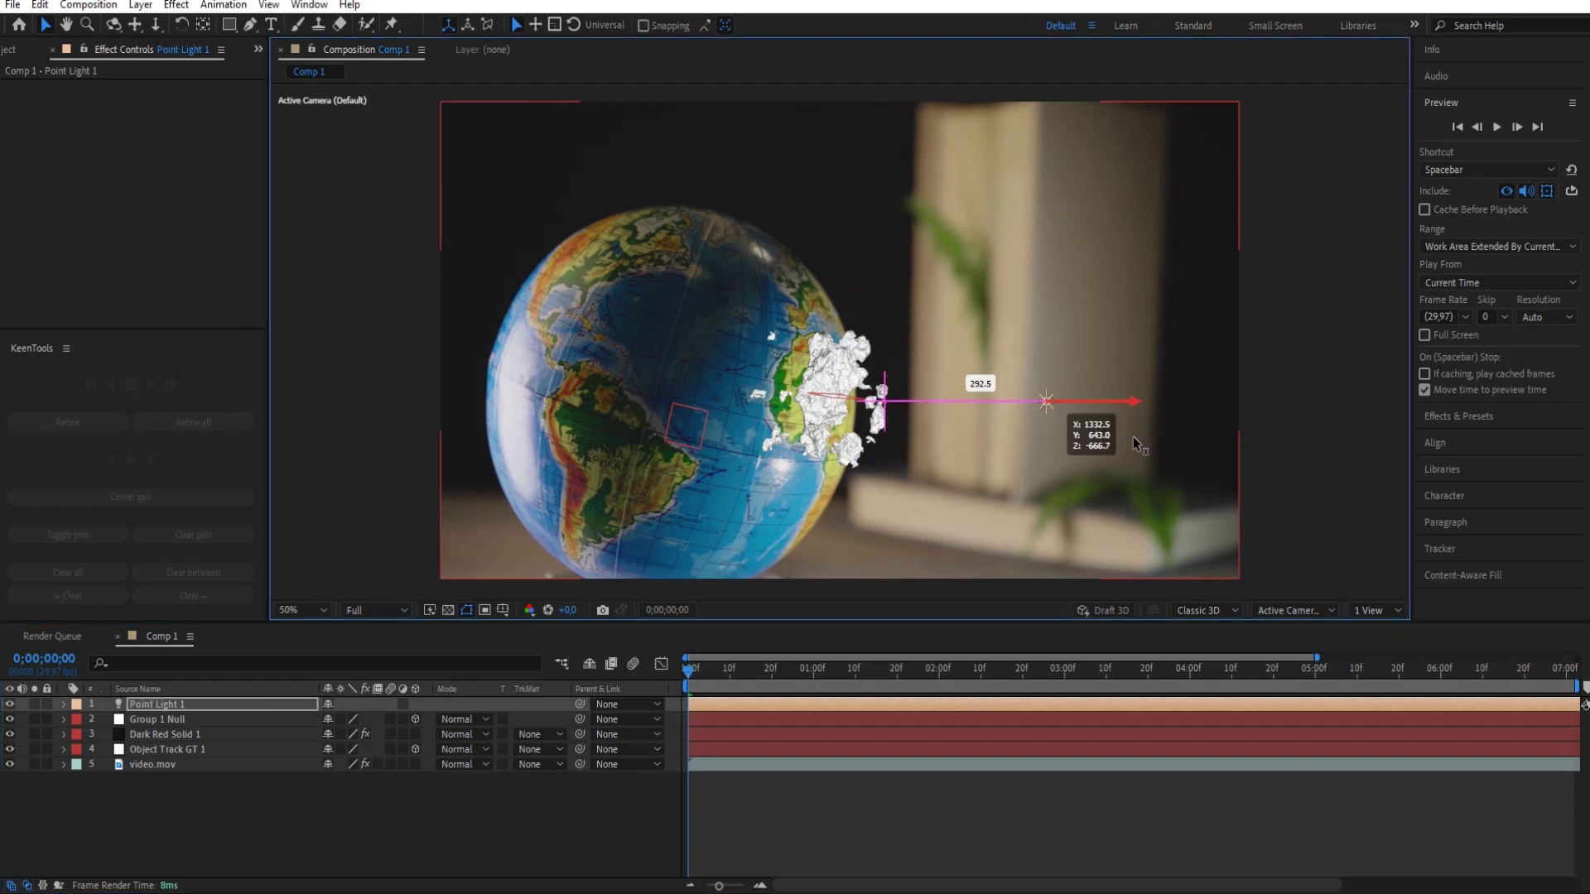
# Refine the light's depth and height using 2 Views and 4 Views, then return to 1 View
pyautogui.click(1374, 611)
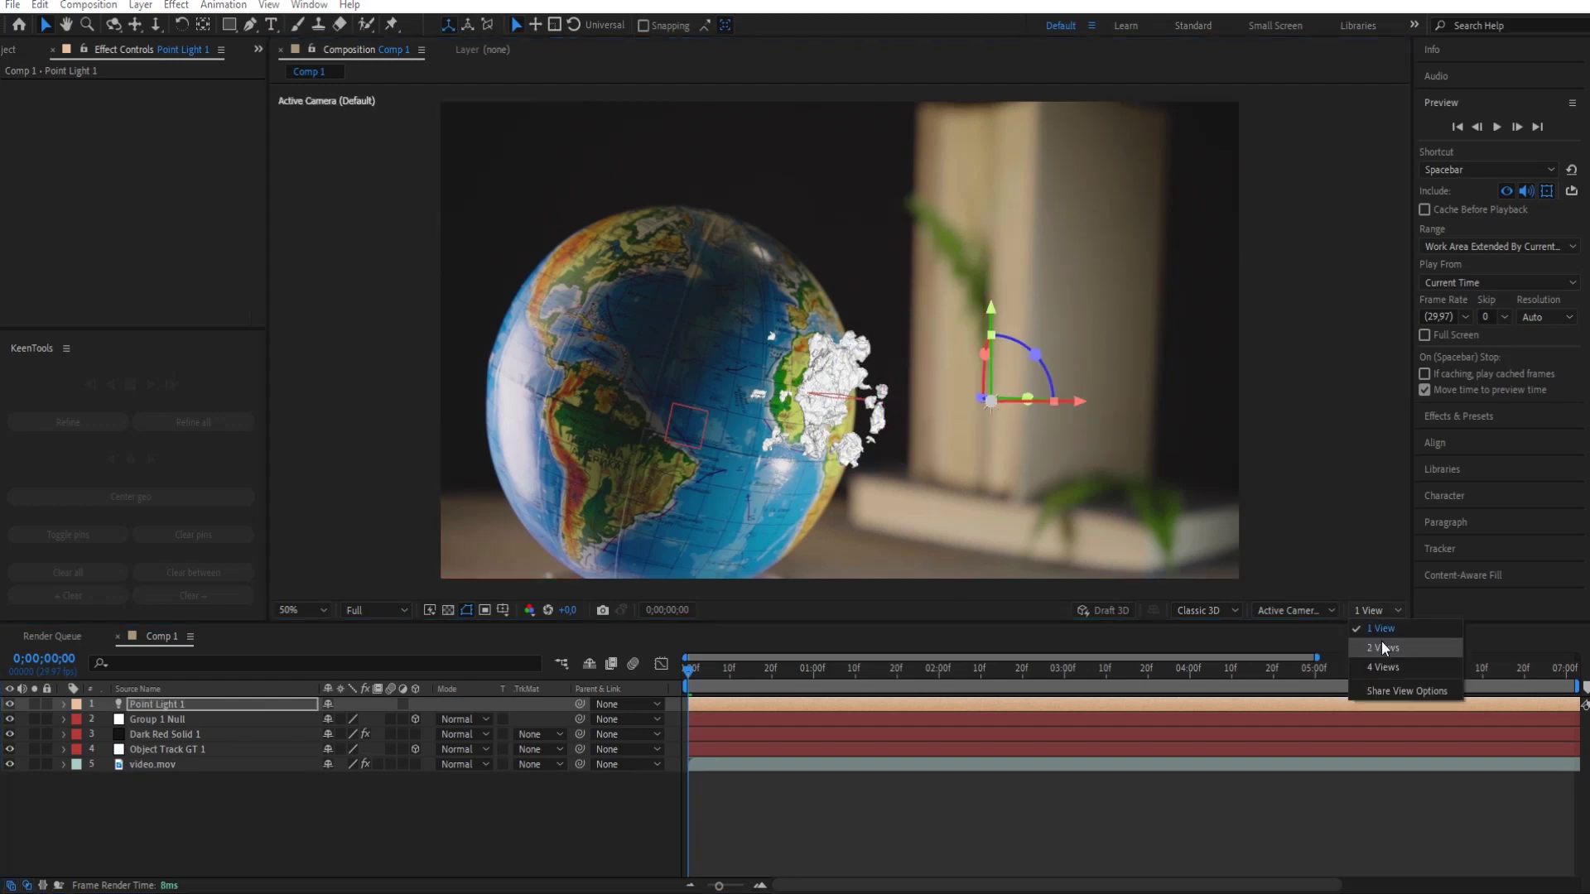
pyautogui.click(1379, 633)
pyautogui.moveTo(939, 388); pyautogui.dragTo(962, 394)
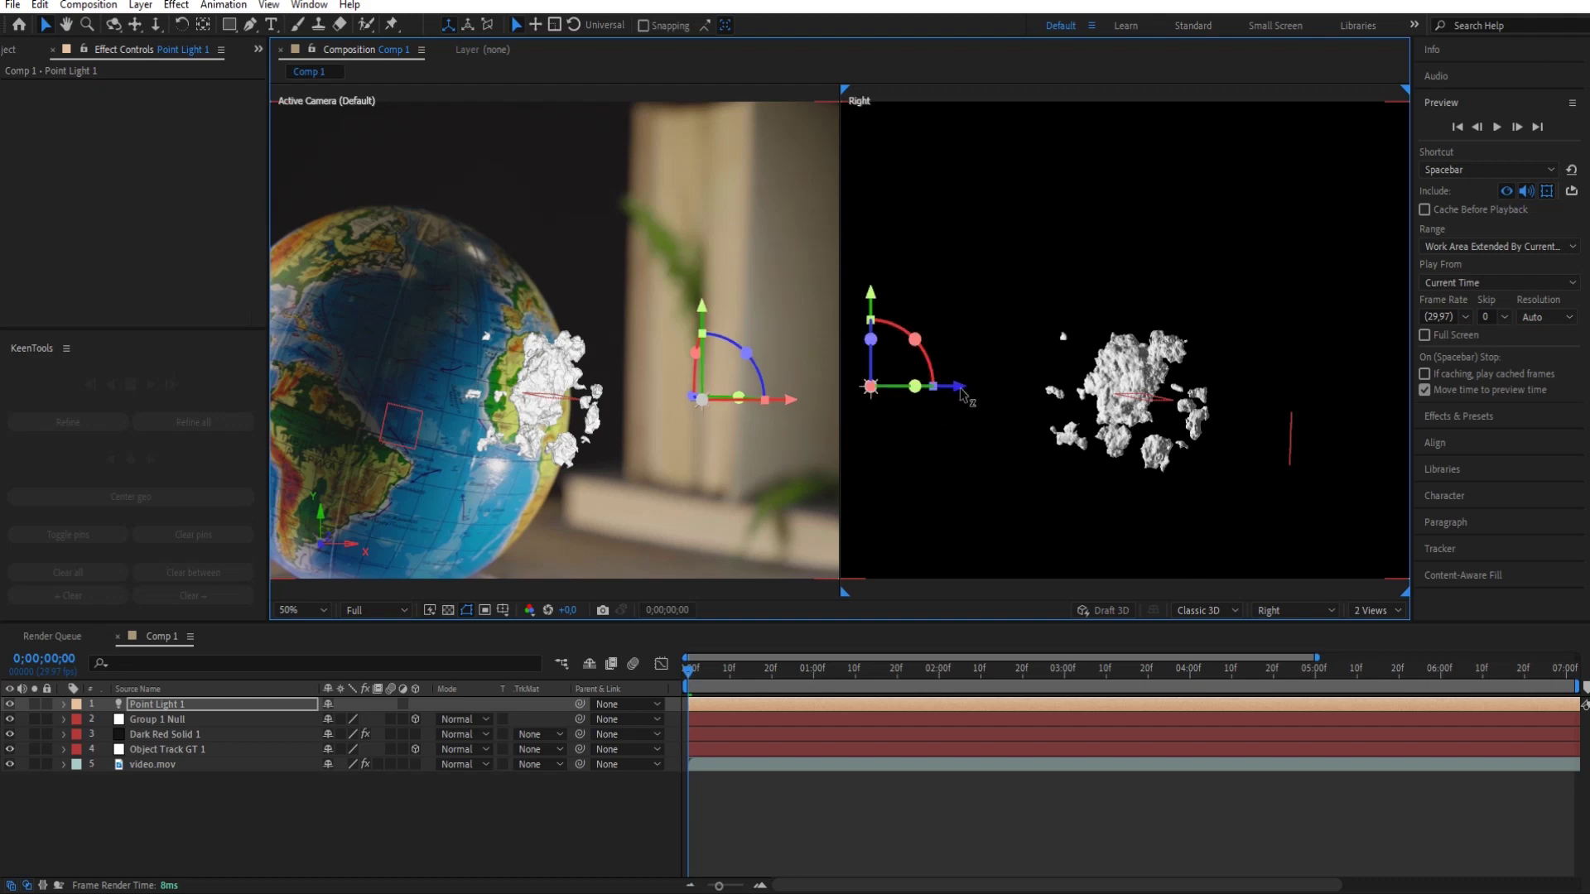
pyautogui.click(1374, 610)
pyautogui.click(1376, 667)
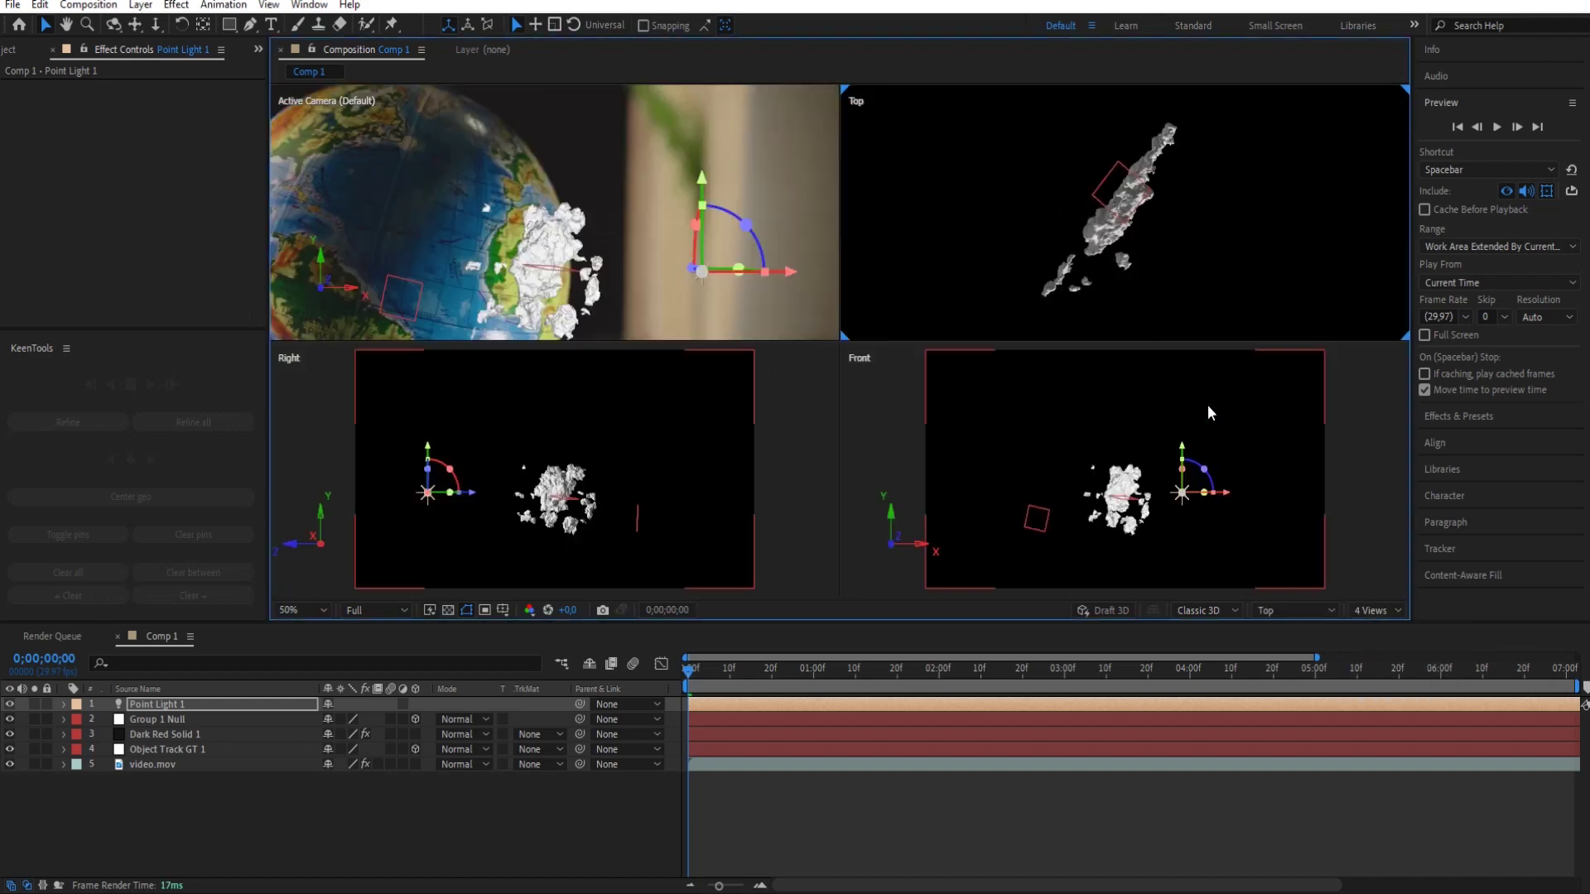
pyautogui.moveTo(1184, 448); pyautogui.dragTo(1181, 451)
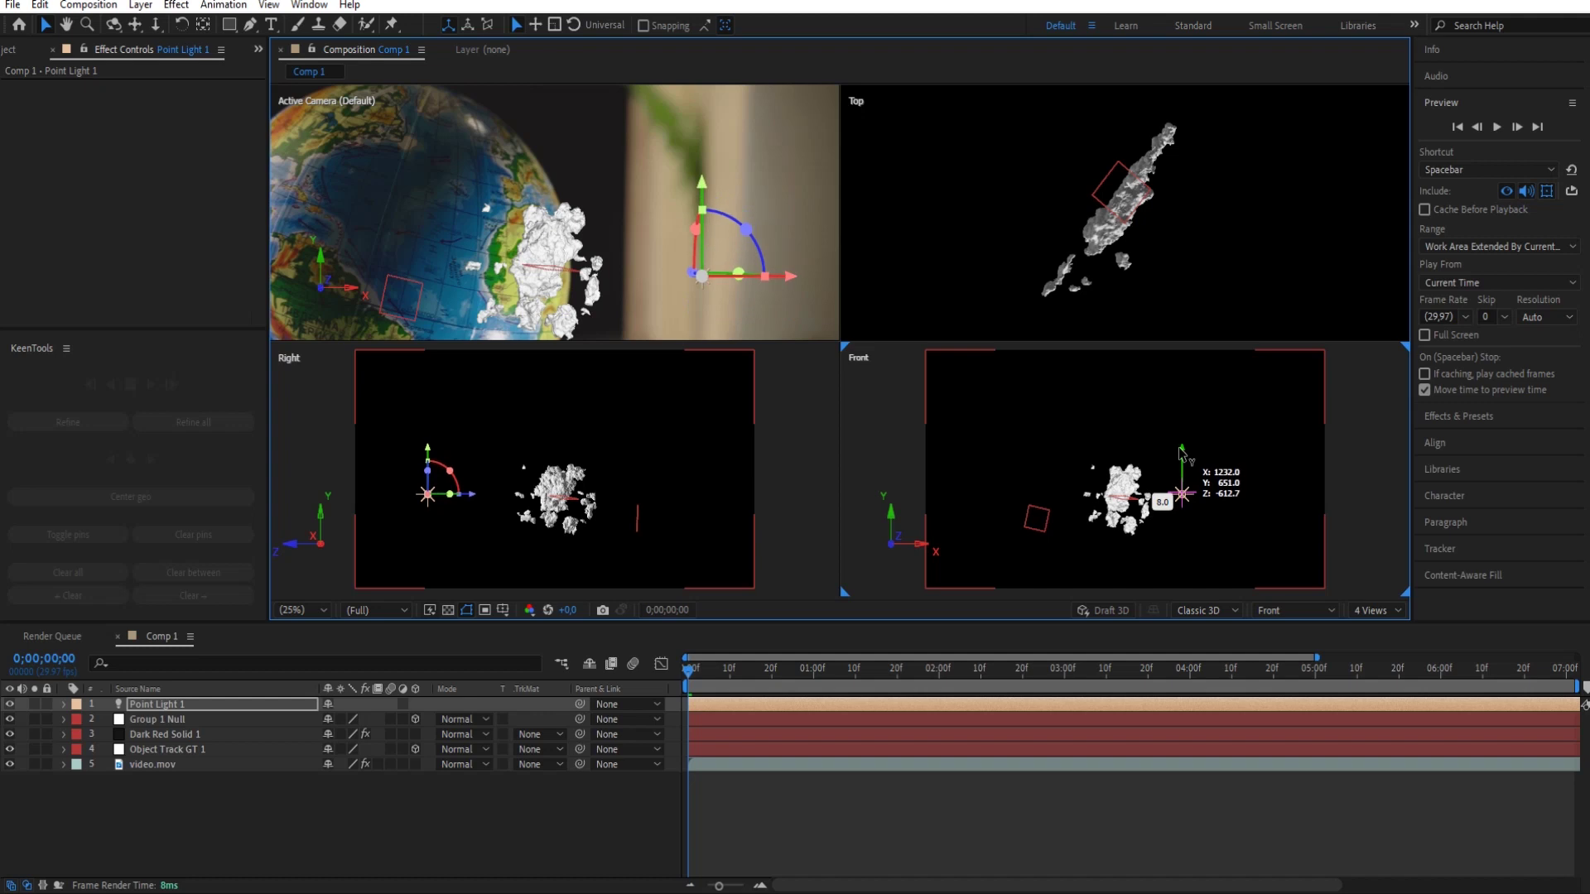
pyautogui.click(1374, 610)
pyautogui.click(1376, 669)
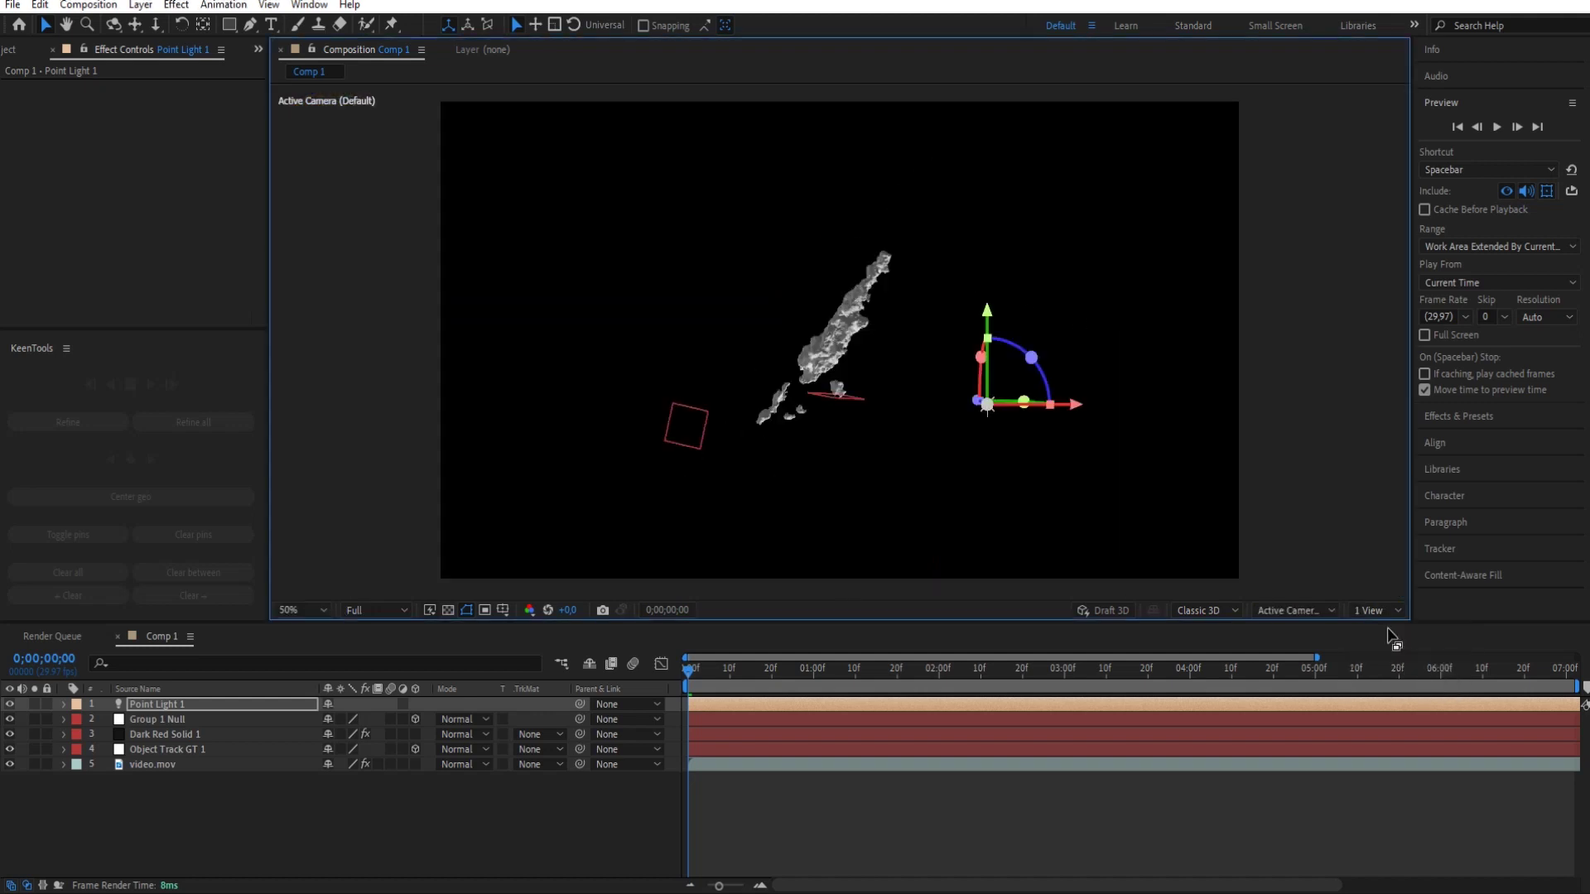
pyautogui.moveTo(987, 322); pyautogui.dragTo(987, 336)
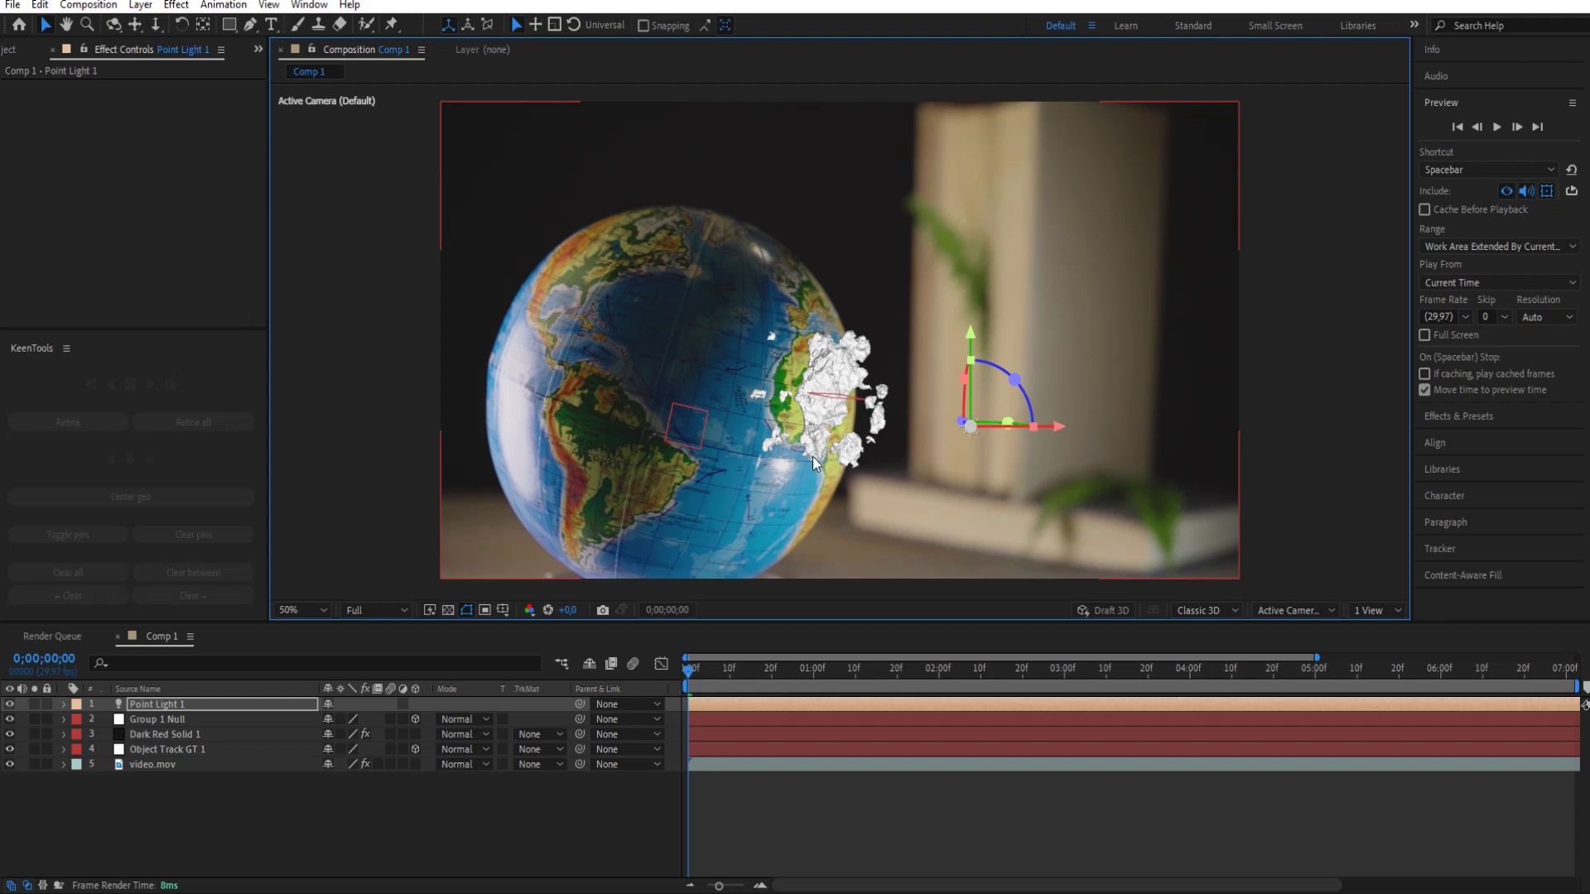
# Parent Group 1 Null to Object Track GT 1, preview, and shift the cloud slightly left
pyautogui.click(157, 720)
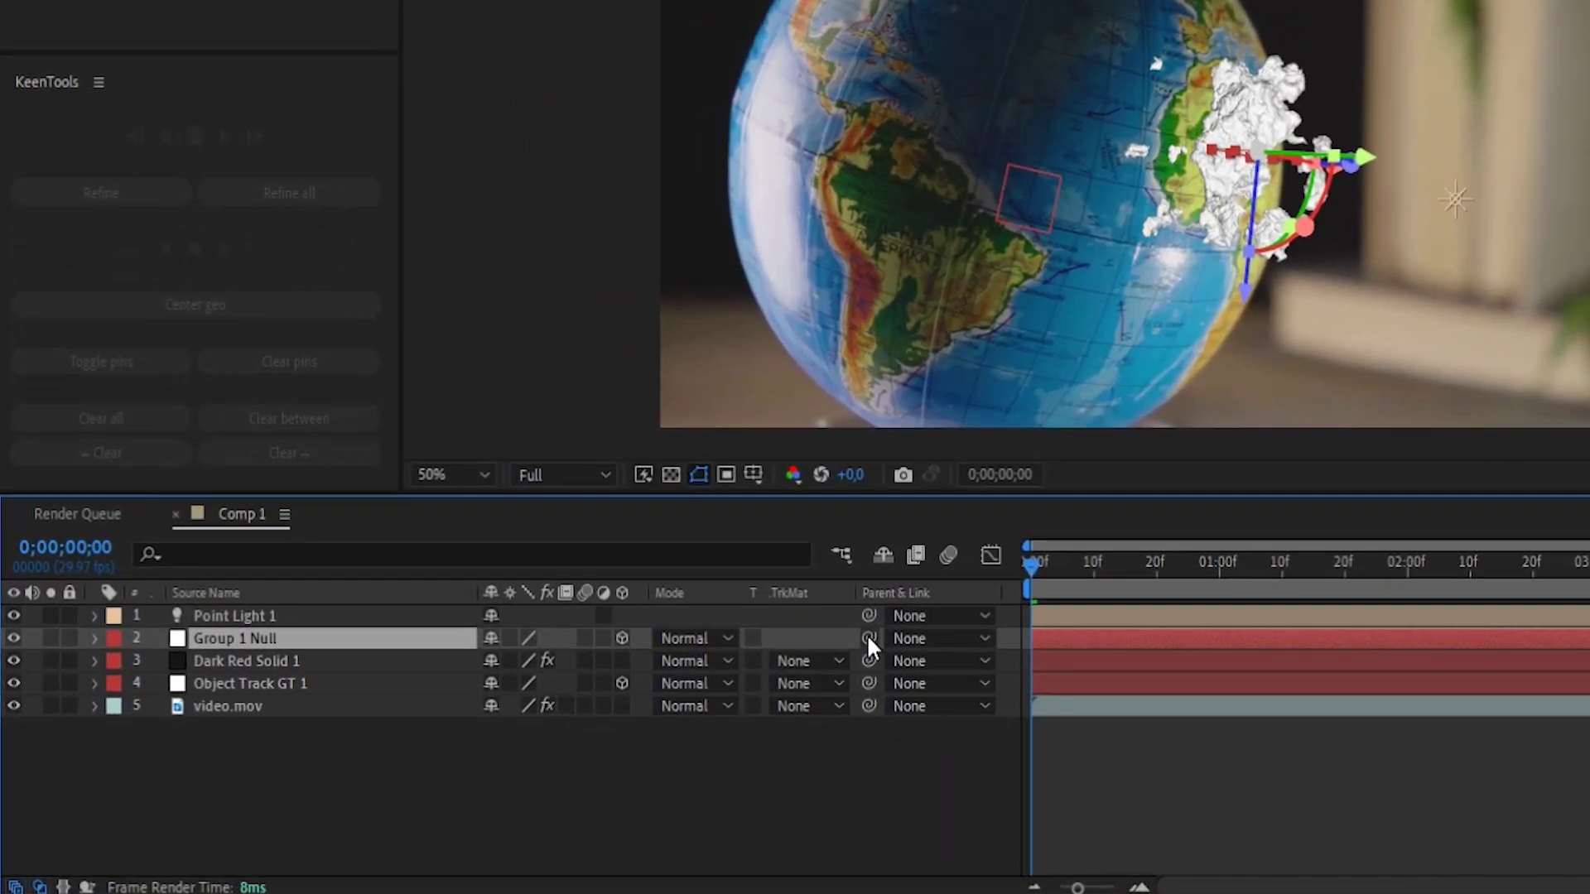
pyautogui.moveTo(868, 635); pyautogui.dragTo(281, 681)
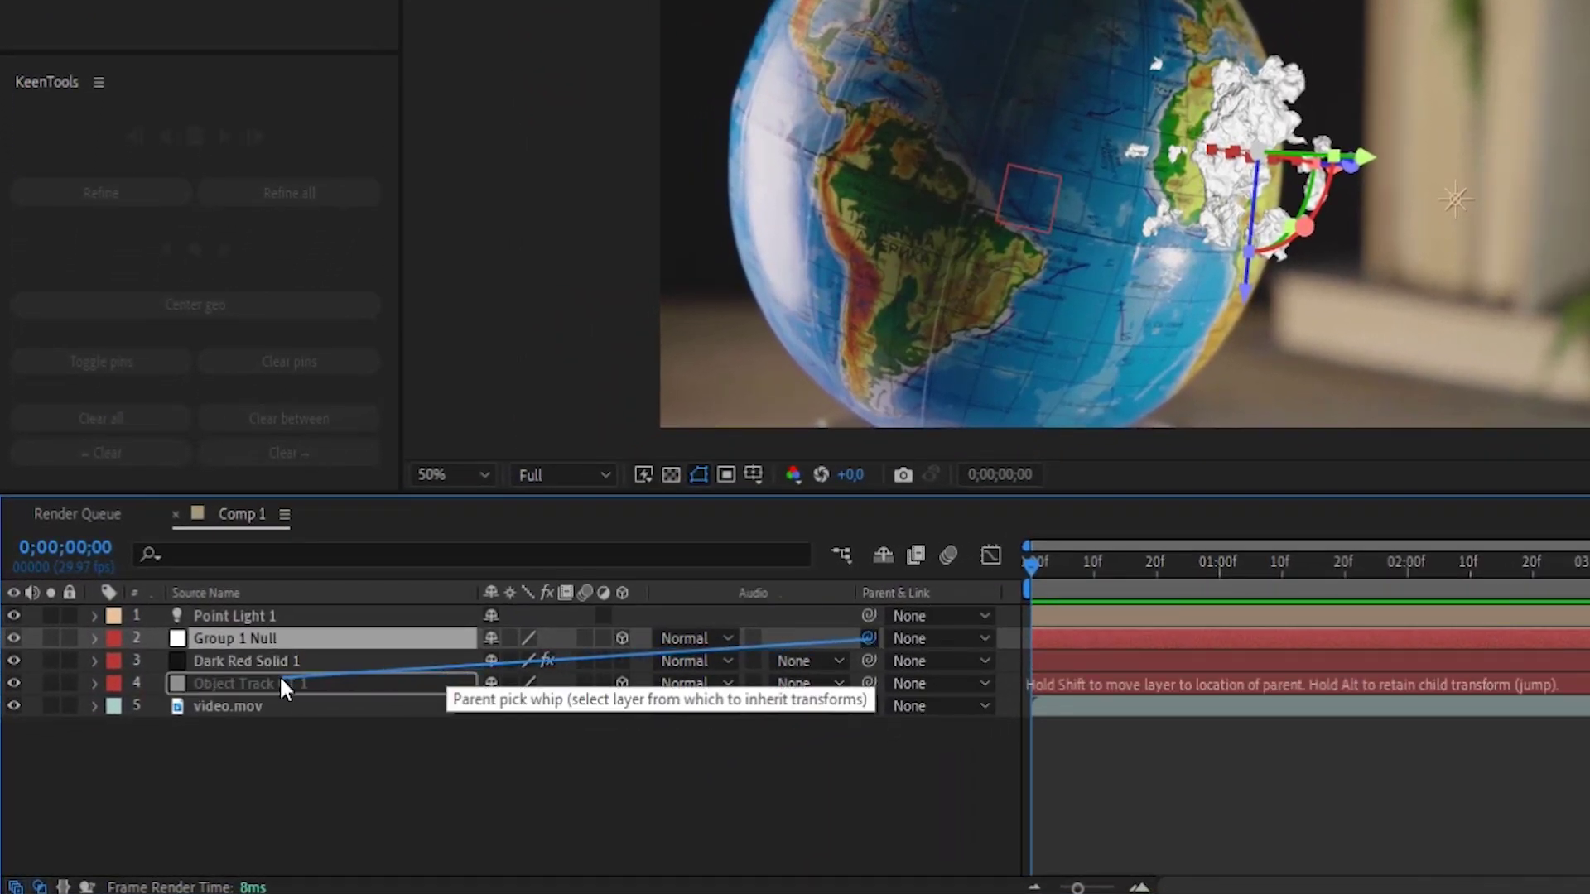
pyautogui.moveTo(280, 674); pyautogui.dragTo(276, 679)
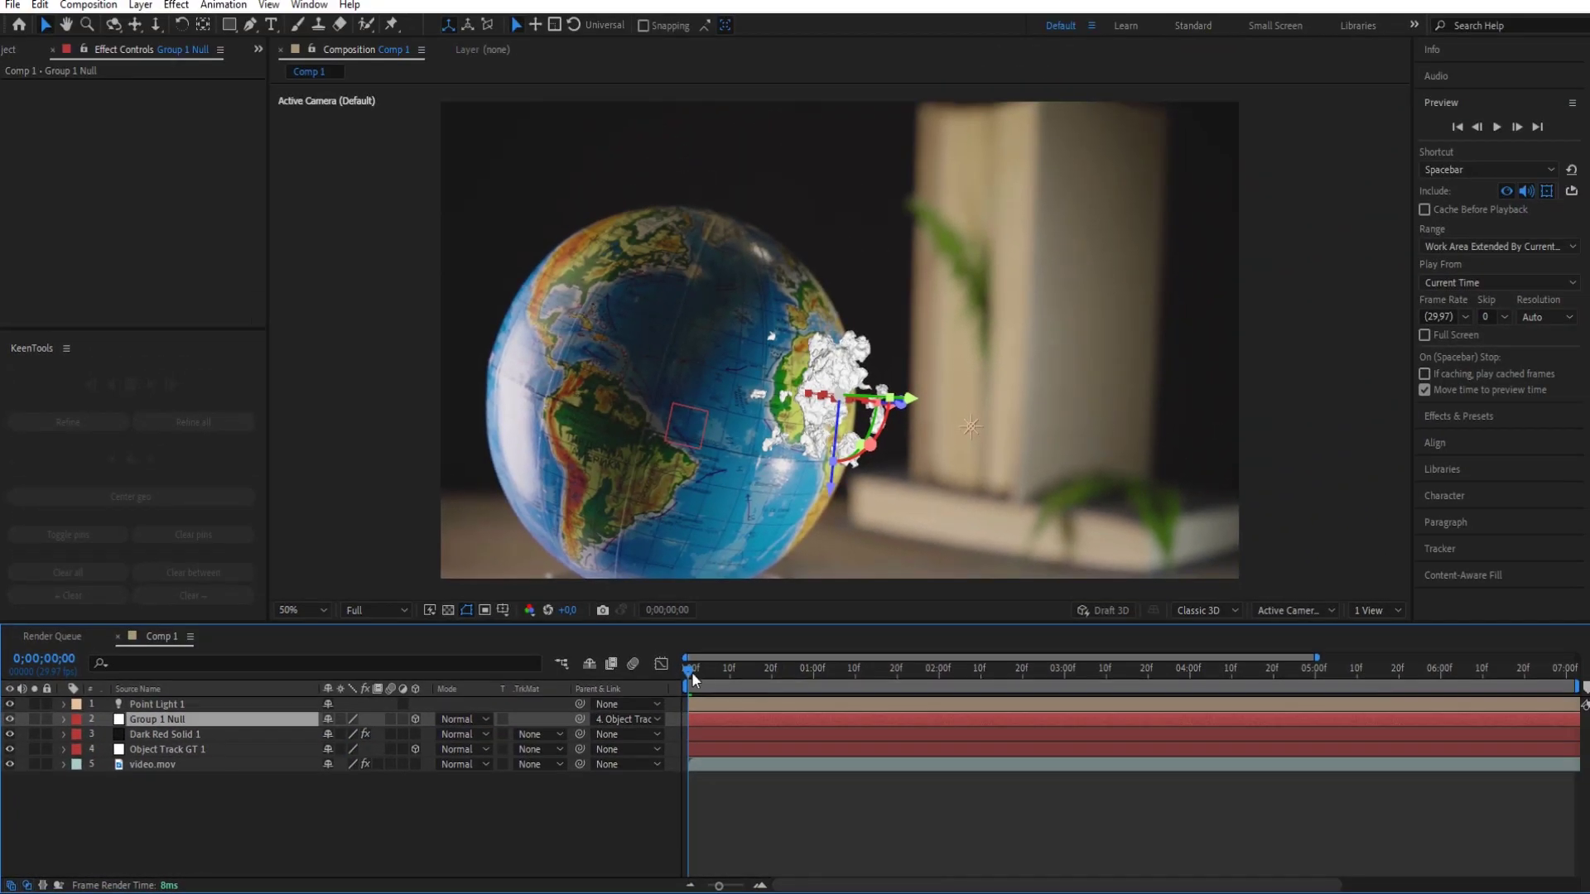
pyautogui.press('space')
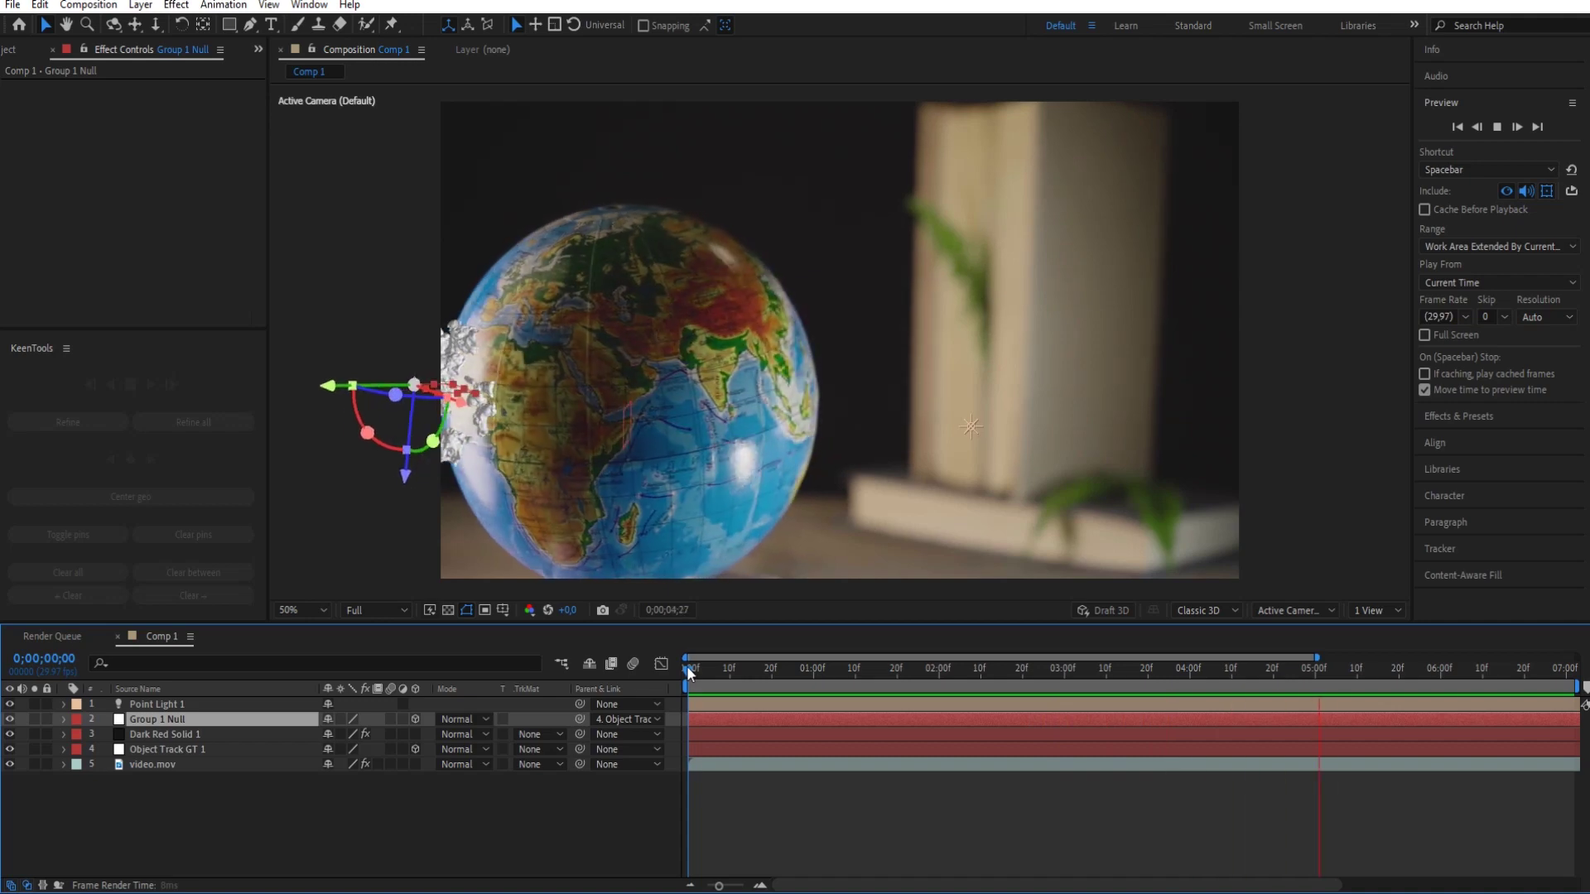
pyautogui.click(687, 665)
pyautogui.moveTo(689, 668)
pyautogui.mouseDown()
pyautogui.moveTo(883, 703)
pyautogui.moveTo(601, 672)
pyautogui.mouseUp()
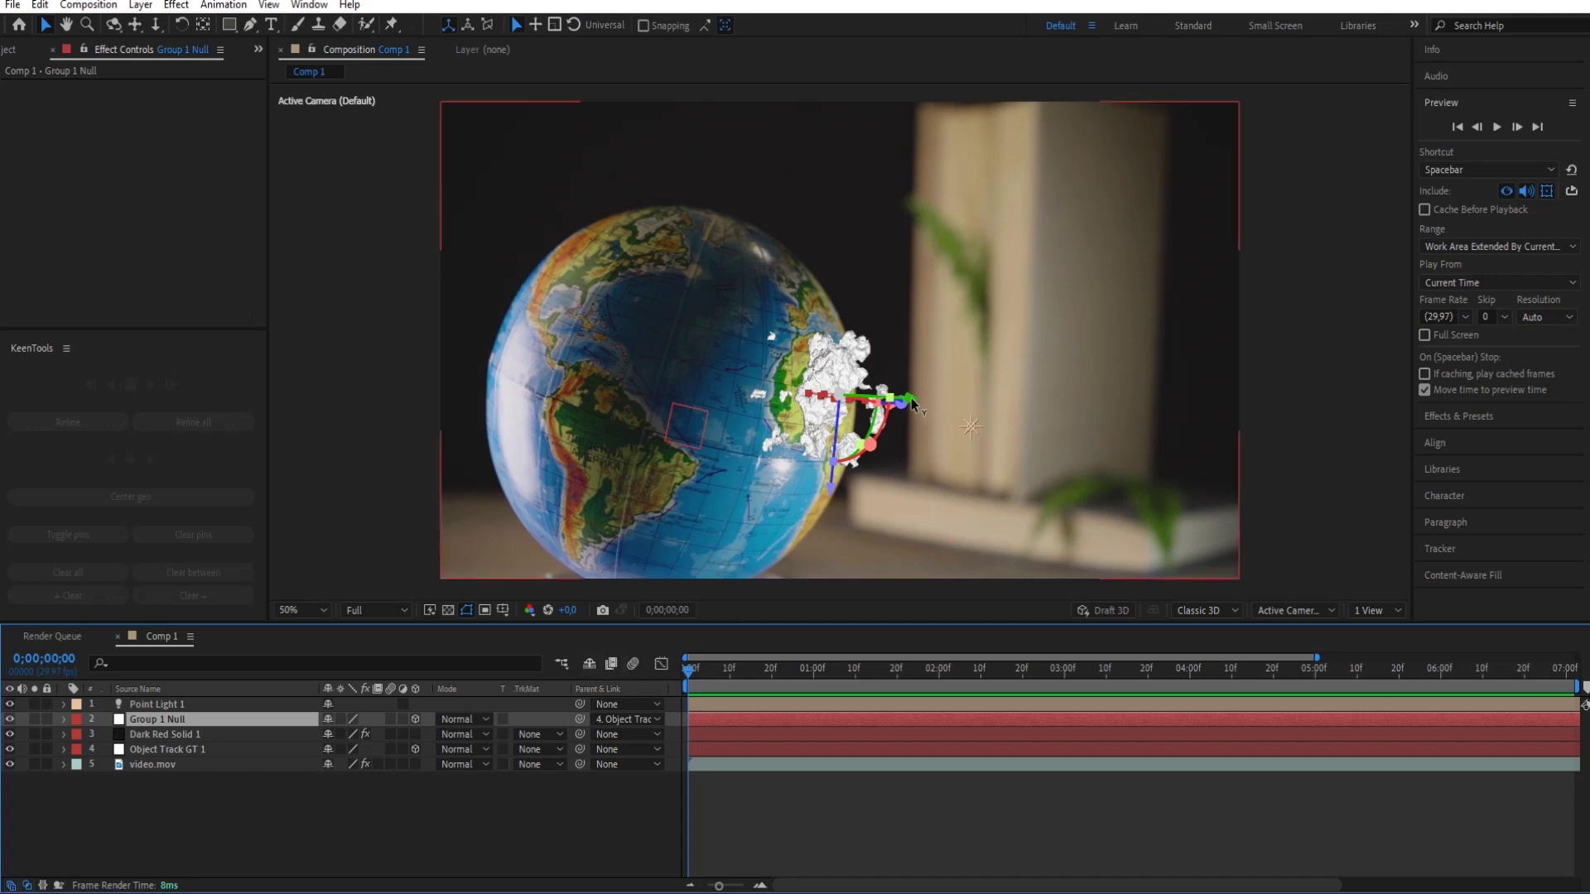
pyautogui.moveTo(911, 403); pyautogui.dragTo(890, 400)
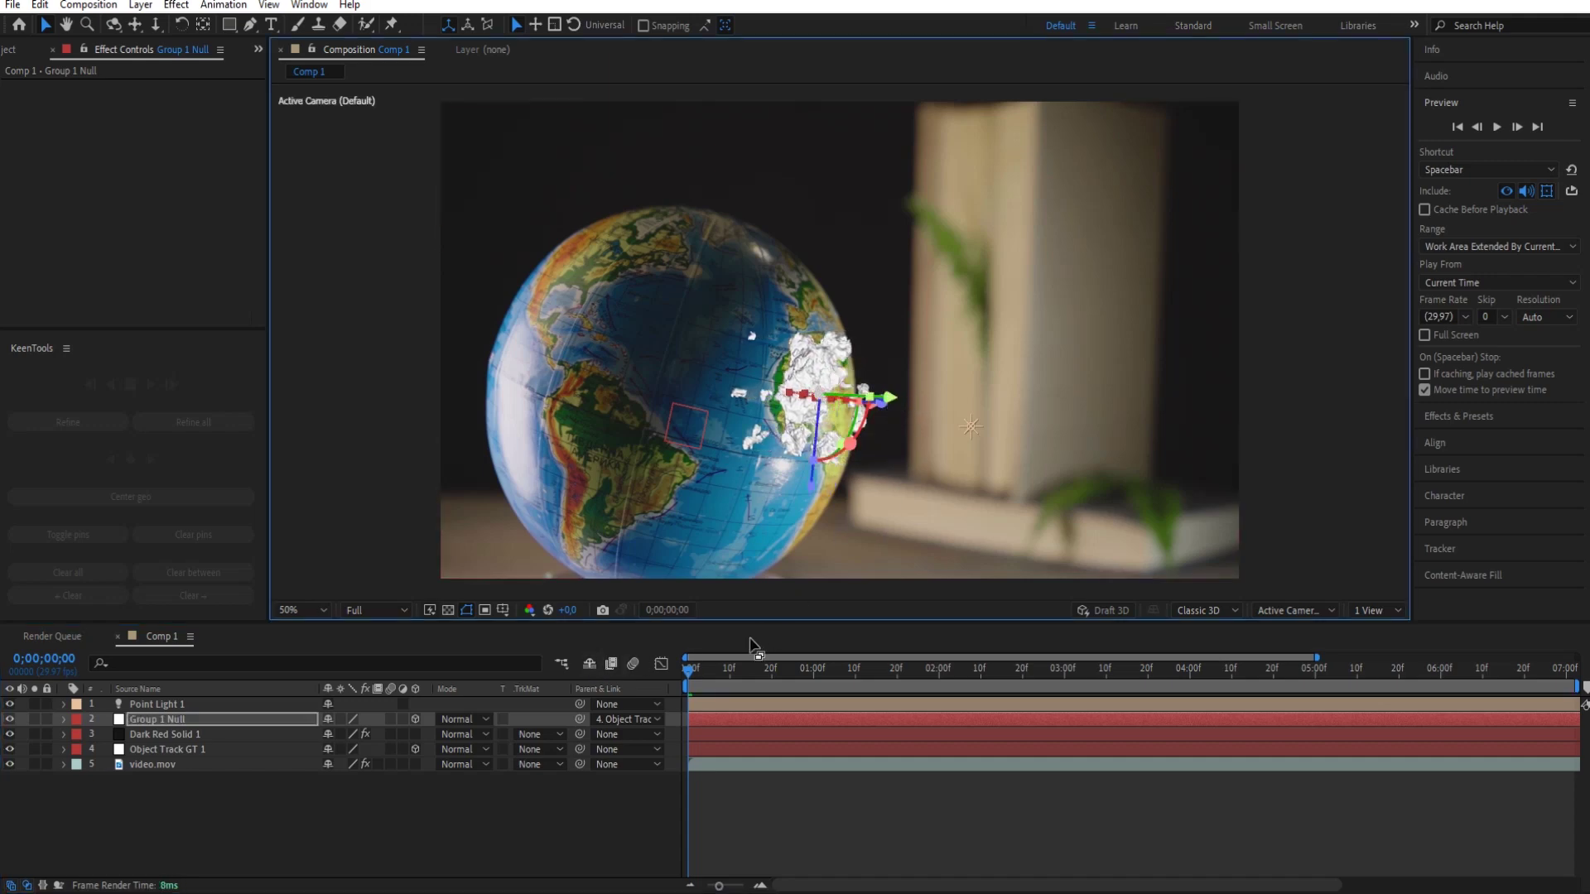
pyautogui.press('space')
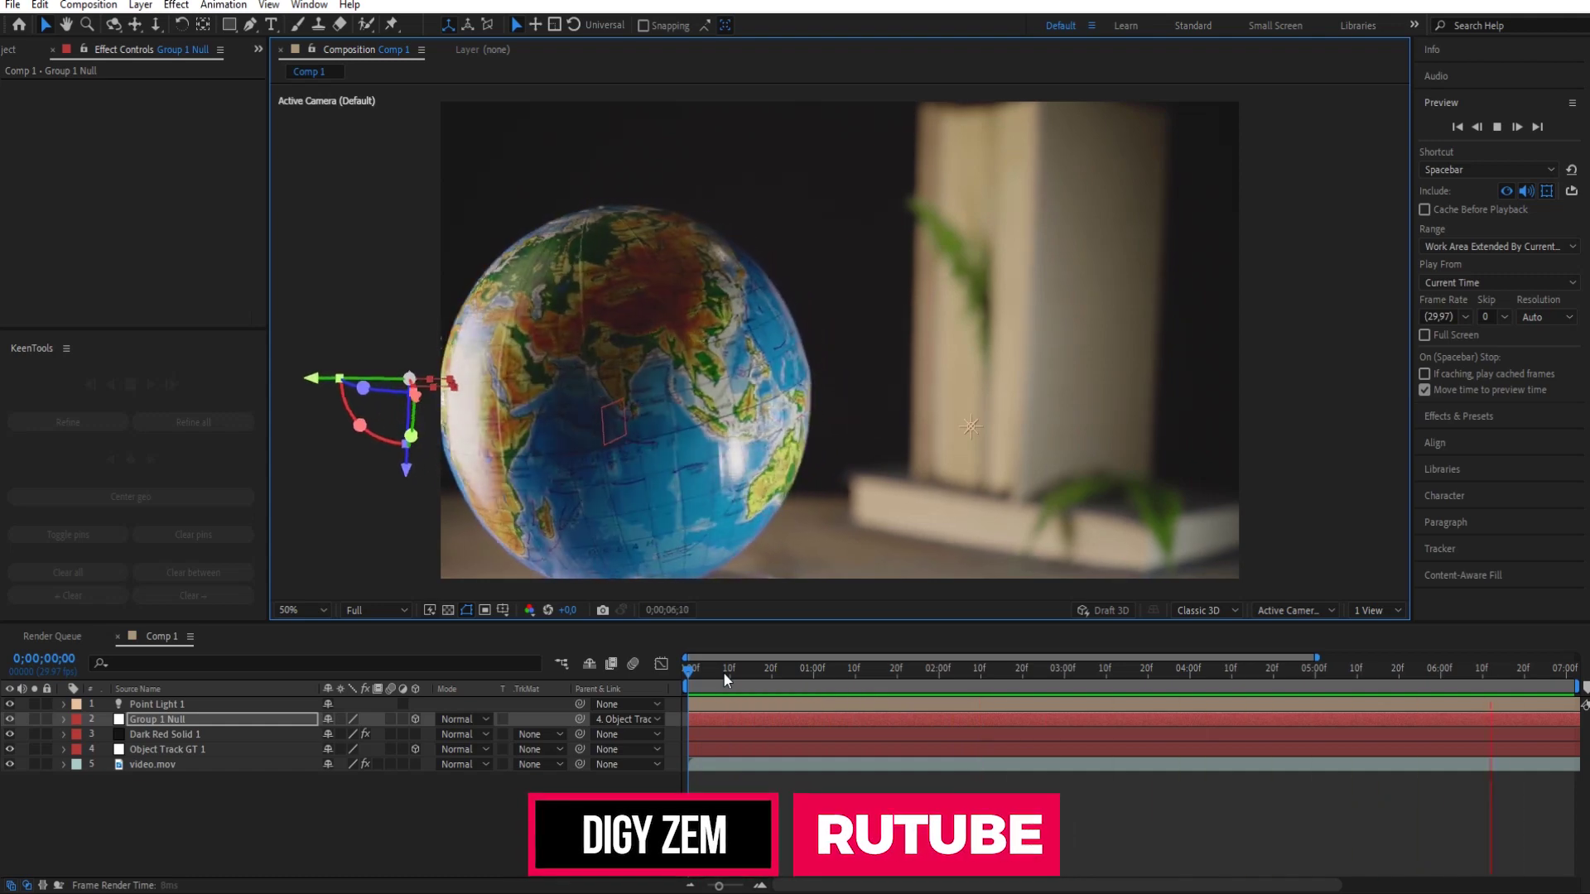
pyautogui.press('space')
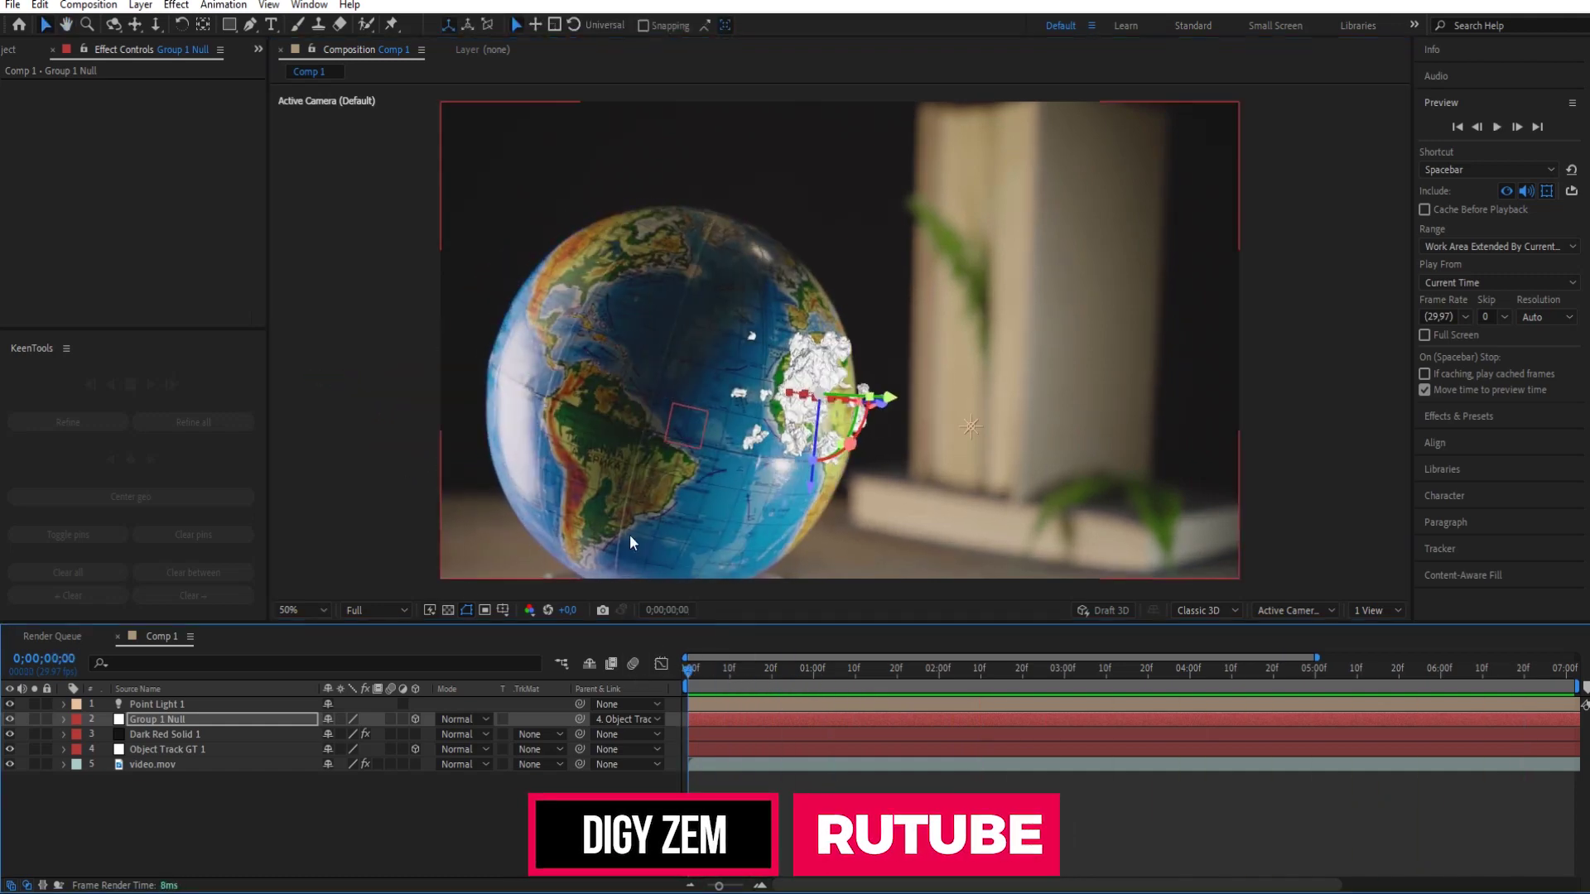
# Parent Point Light 1 to Object Track GT 1 and preview the result
pyautogui.click(168, 705)
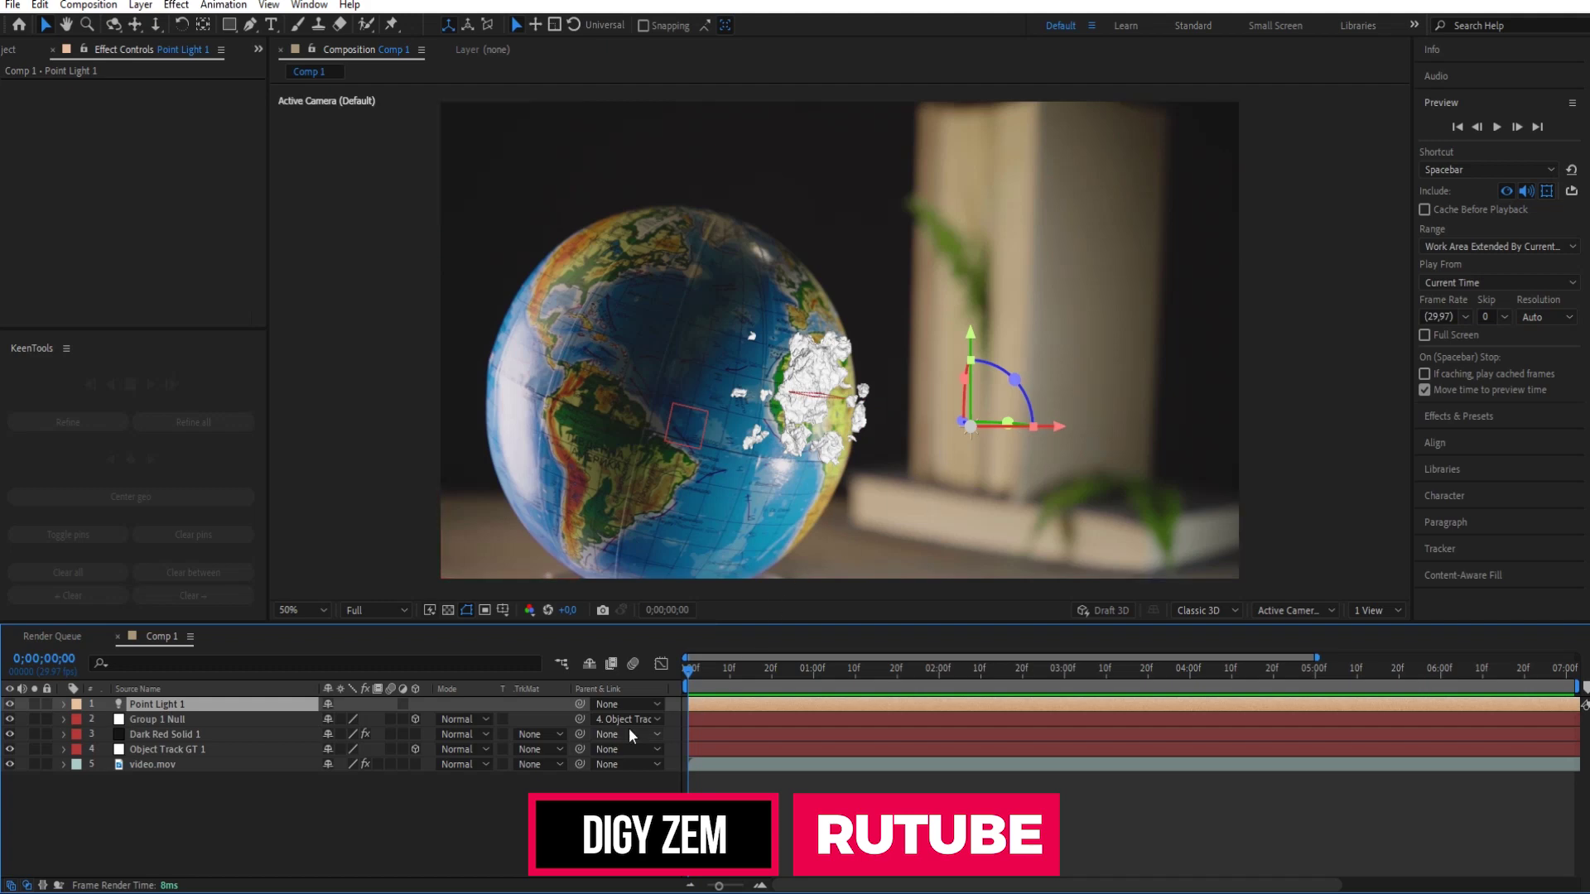
pyautogui.moveTo(581, 704); pyautogui.dragTo(222, 742)
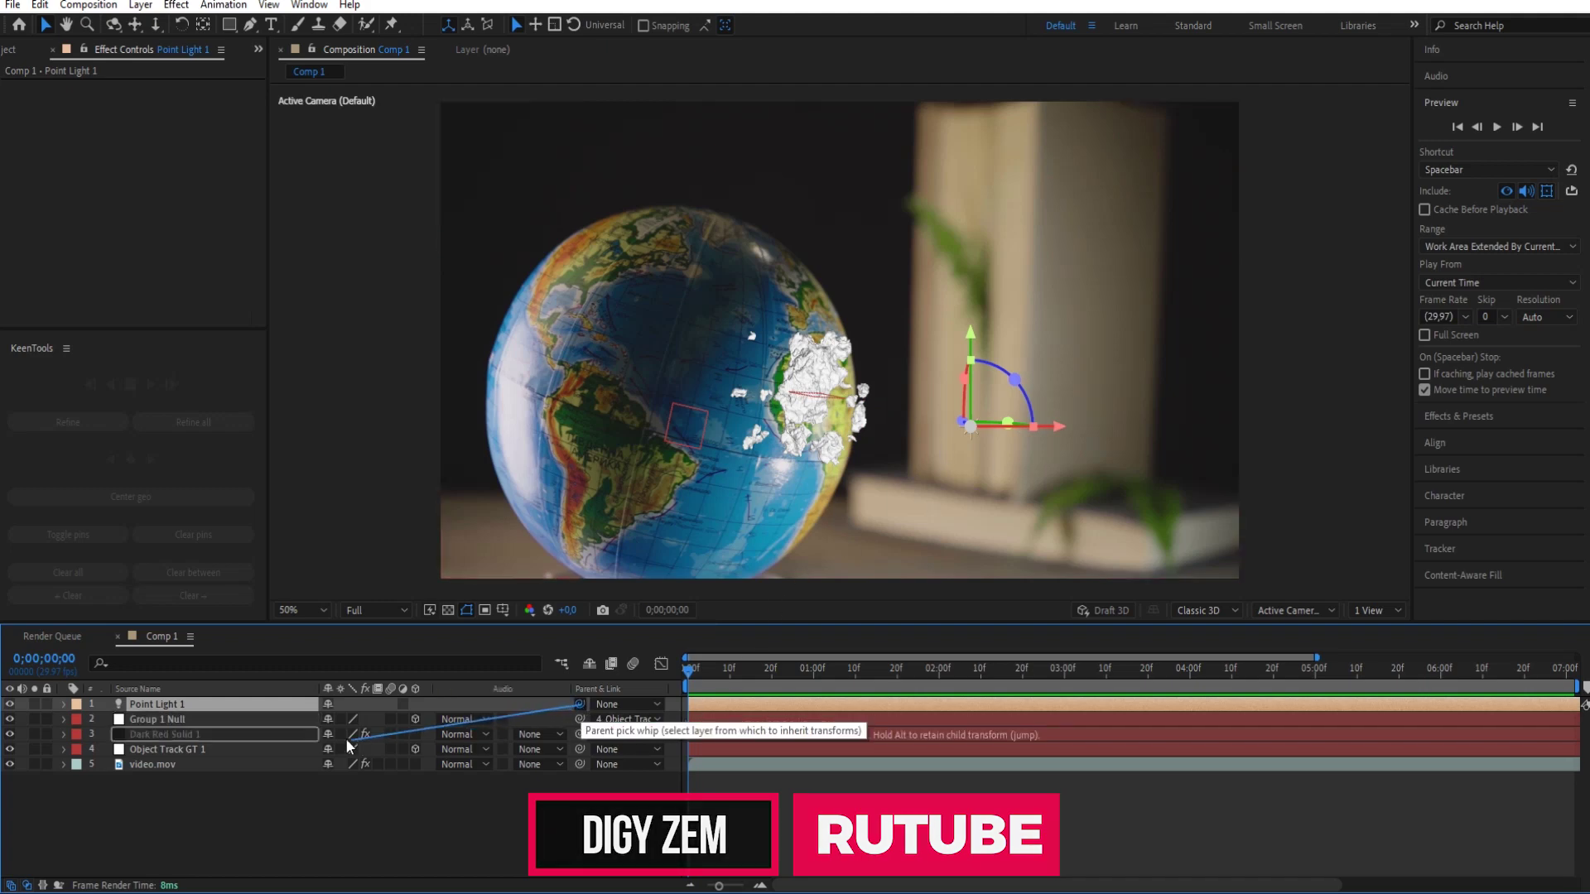
pyautogui.moveTo(222, 742); pyautogui.dragTo(199, 749)
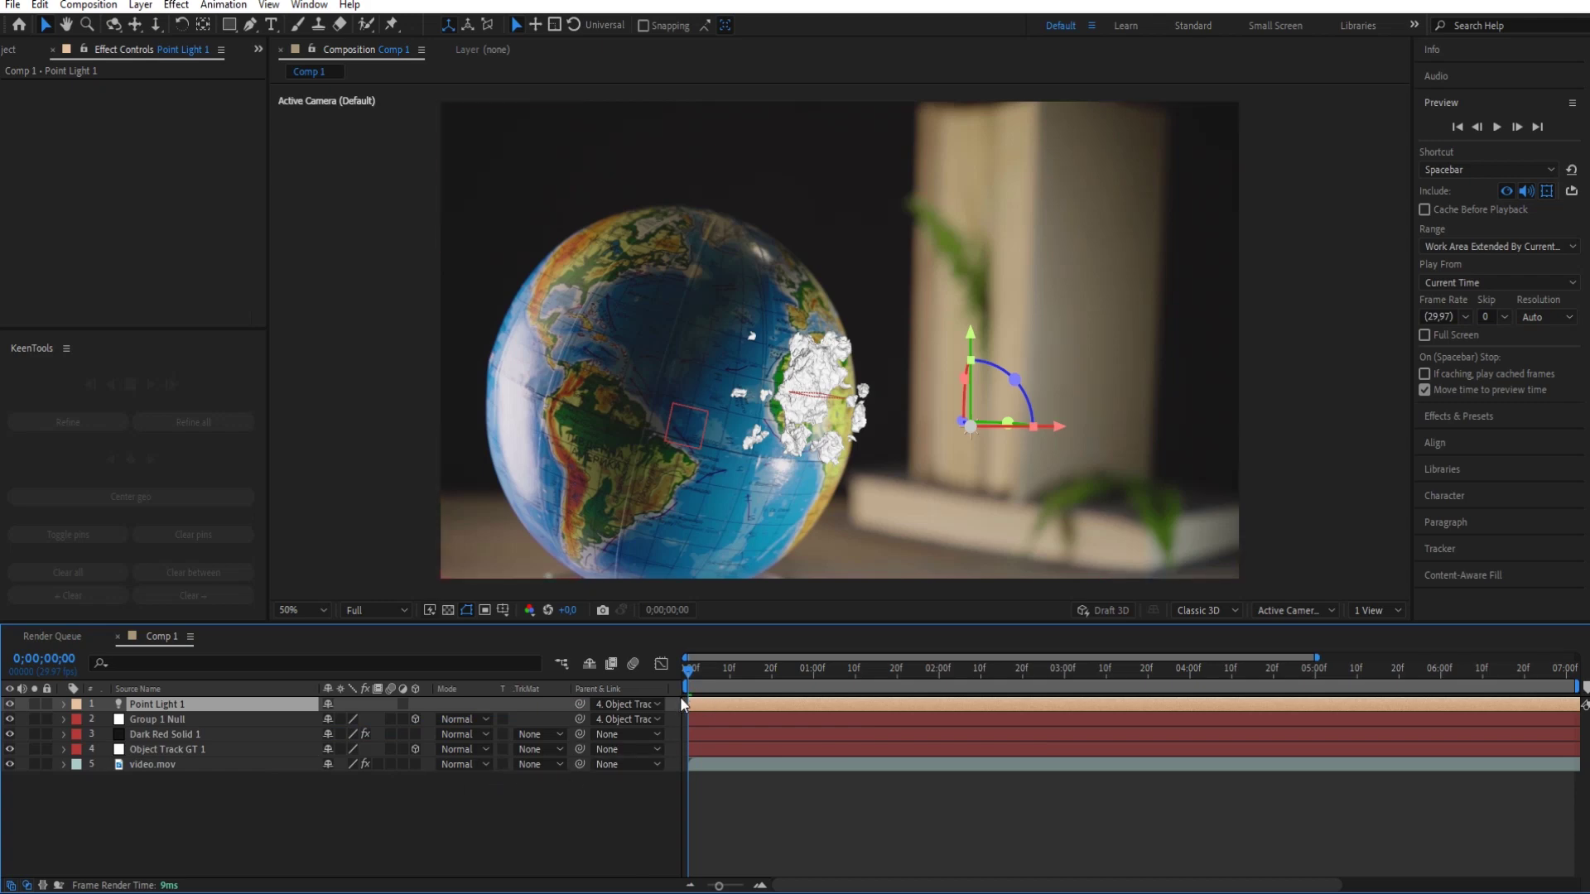
pyautogui.press('space')
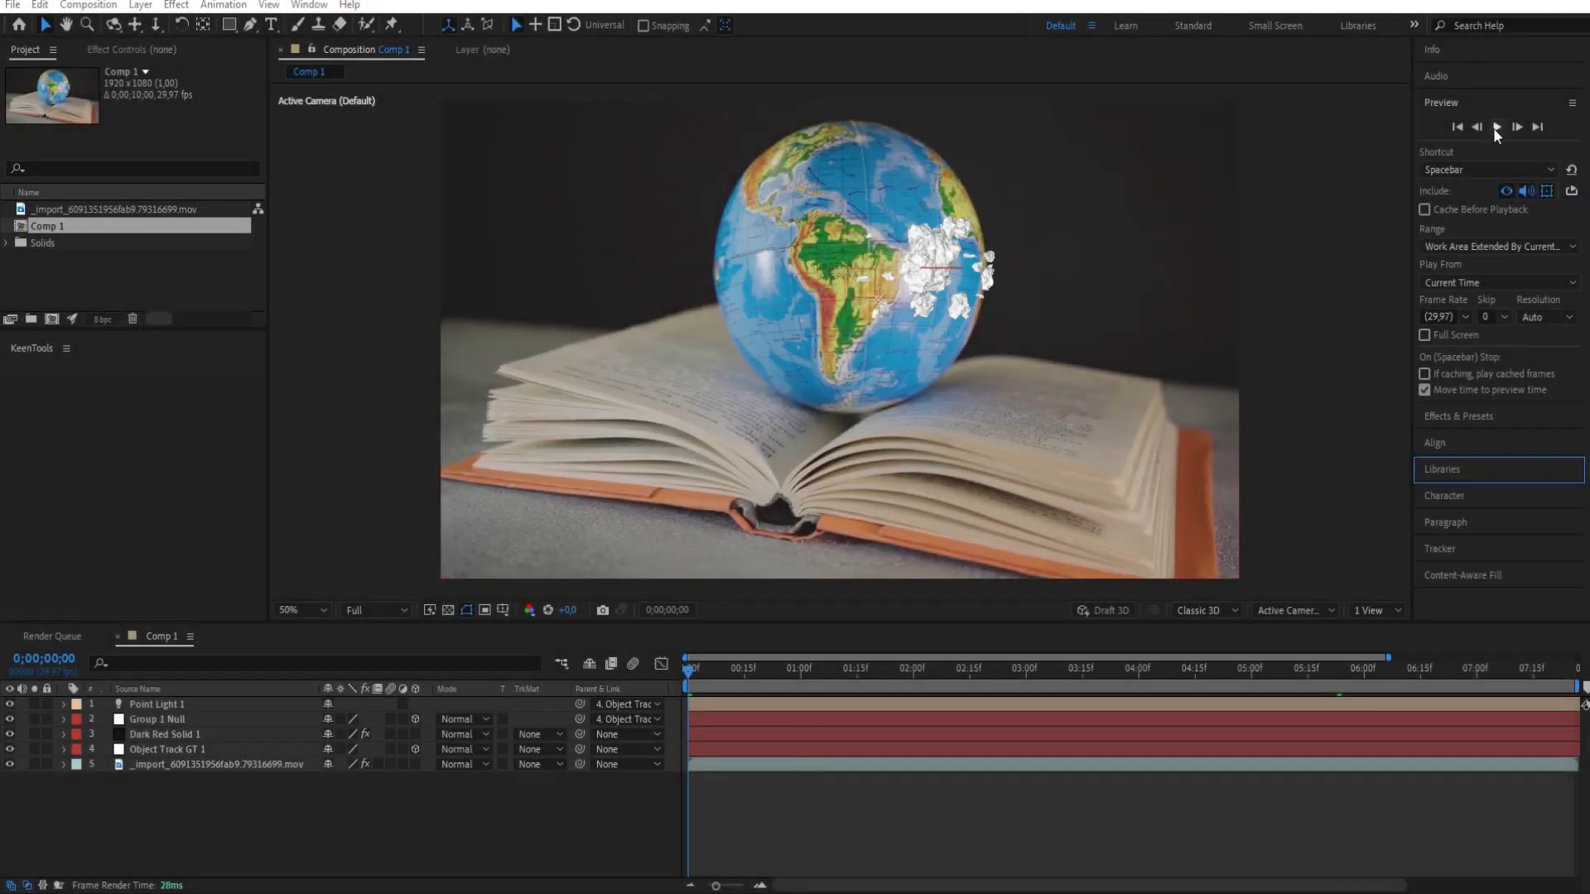
# Play the globe-on-book preview, stop it, and scrub the timeline to watch the globe rotate
pyautogui.click(1496, 128)
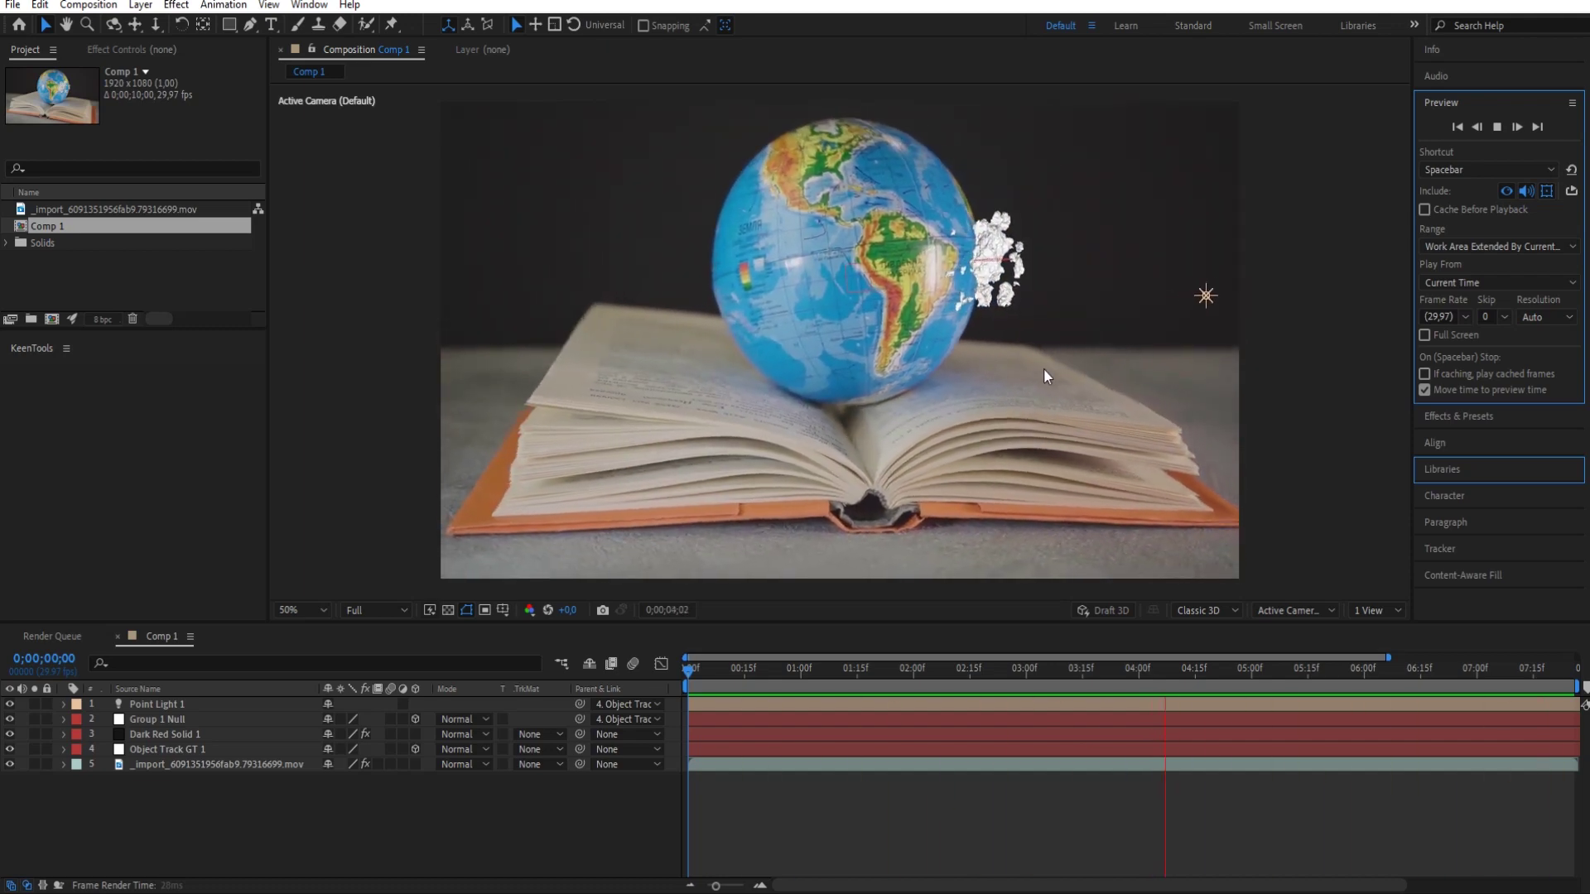
pyautogui.click(688, 678)
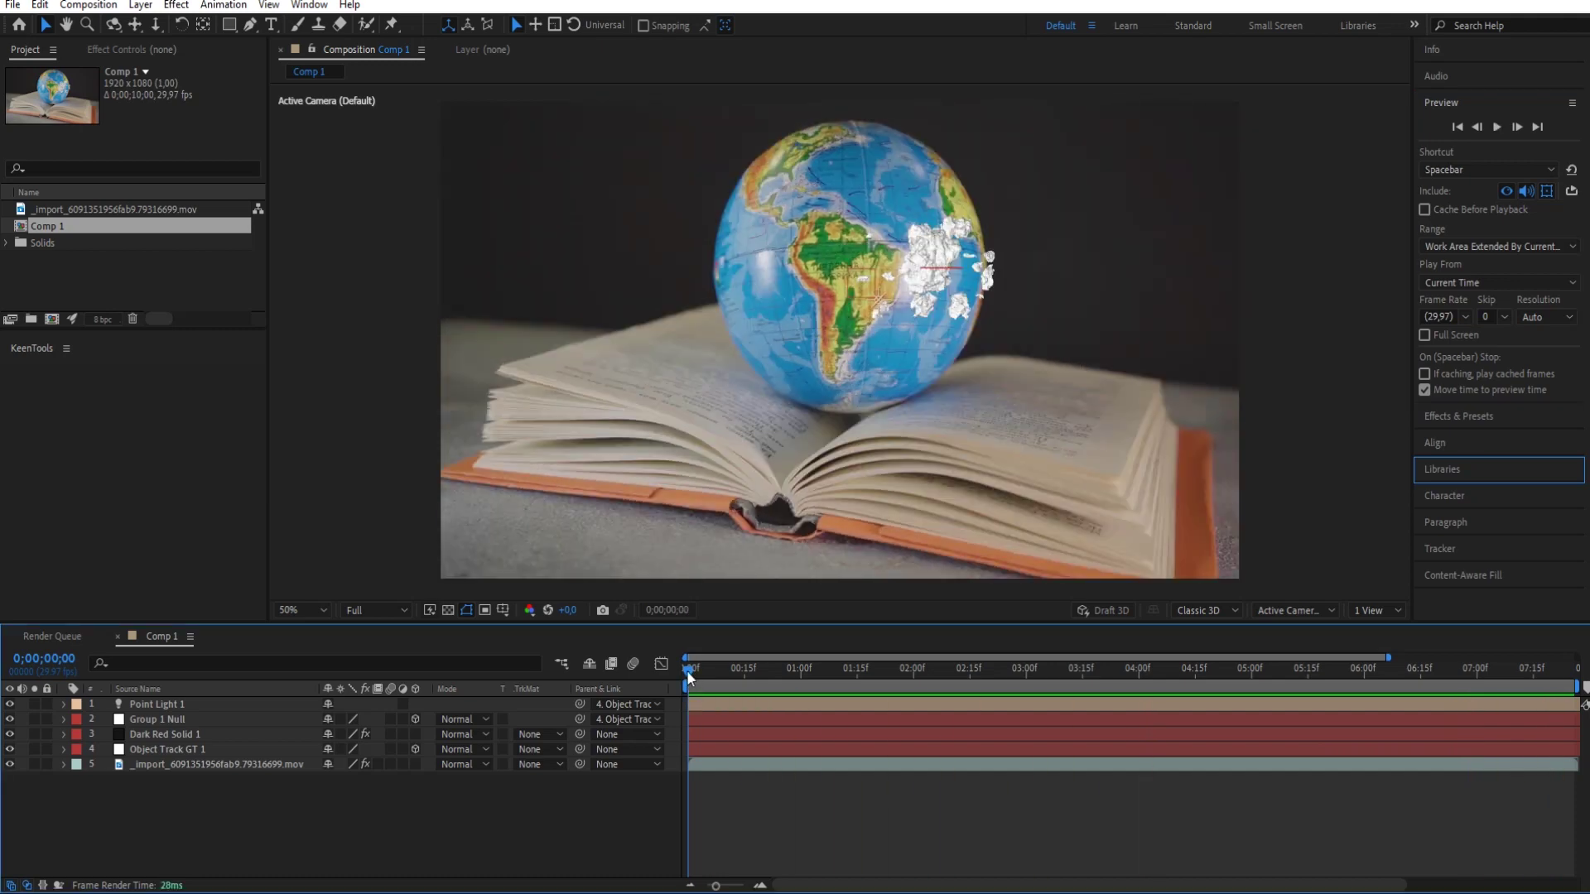
pyautogui.moveTo(687, 677)
pyautogui.mouseDown()
pyautogui.moveTo(1259, 667)
pyautogui.moveTo(563, 640)
pyautogui.mouseUp()
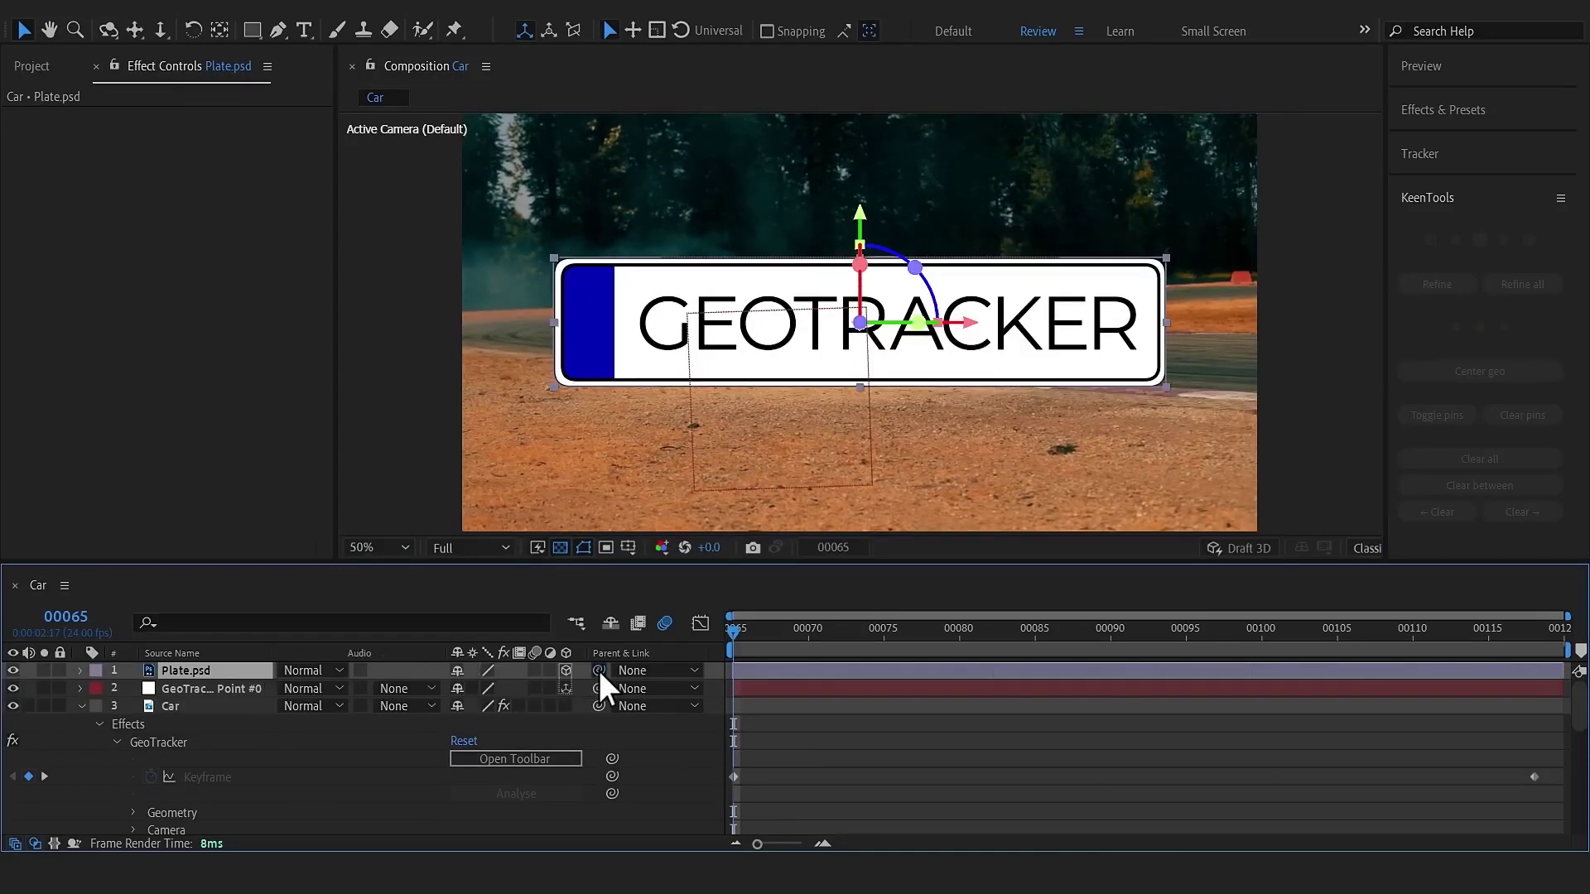
# Parent Plate.psd to the GeoTracker point layer and export the head model as Wavefront OBJ
pyautogui.moveTo(599, 670); pyautogui.dragTo(176, 689)
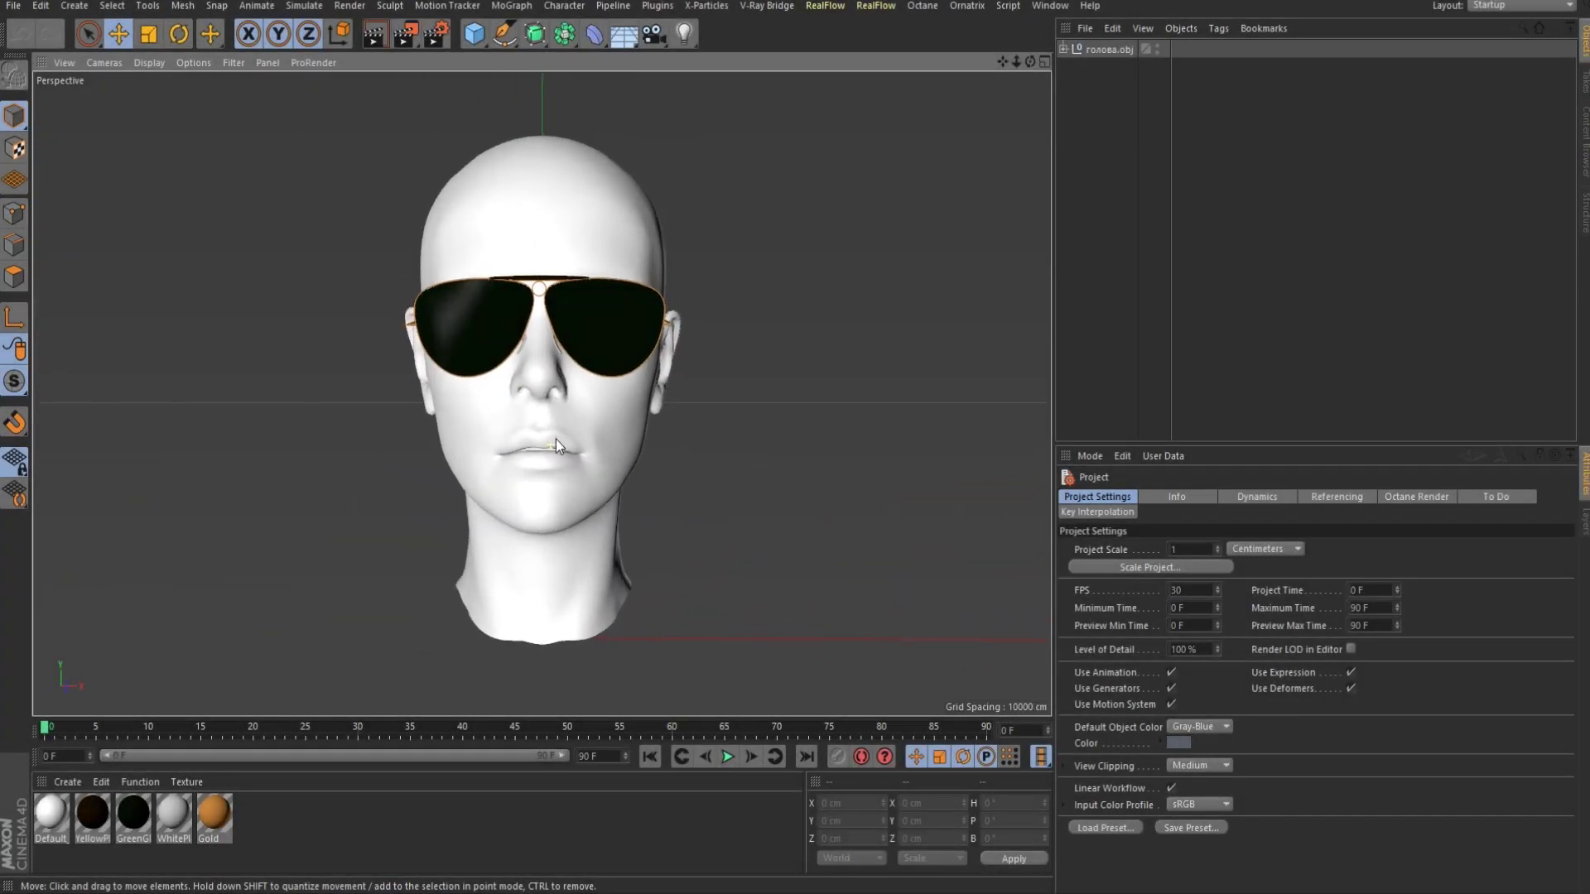
pyautogui.click(13, 6)
pyautogui.moveTo(157, 327)
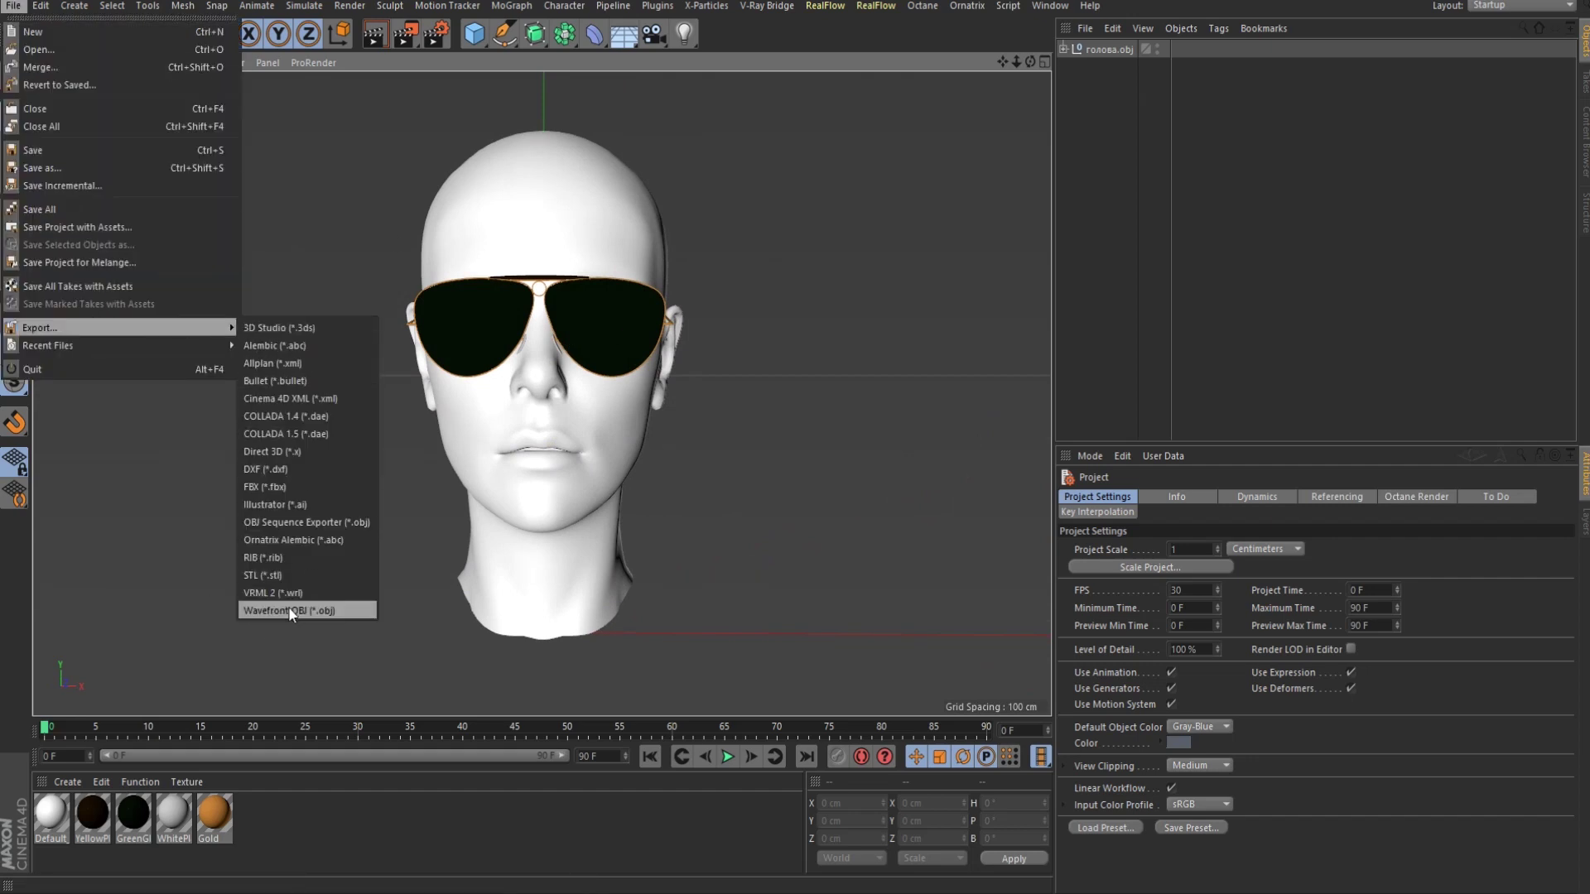
pyautogui.click(1449, 179)
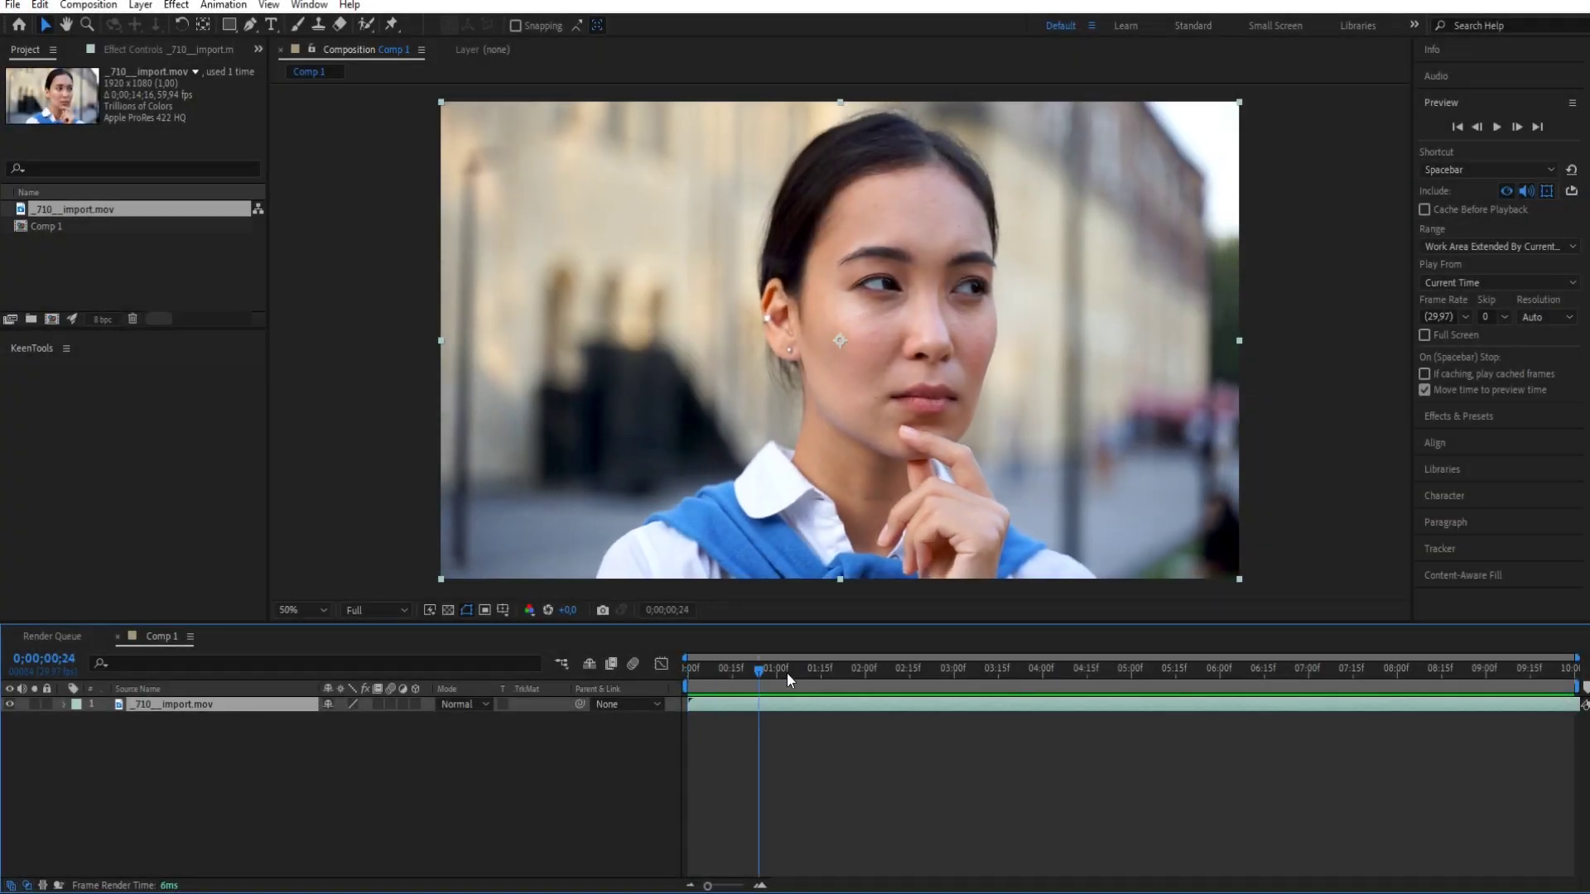
# Apply the KeenTools GeoTracker effect to the _710__import.mov clip
pyautogui.moveTo(786, 672)
pyautogui.mouseDown()
pyautogui.moveTo(1527, 714)
pyautogui.moveTo(669, 700)
pyautogui.mouseUp()
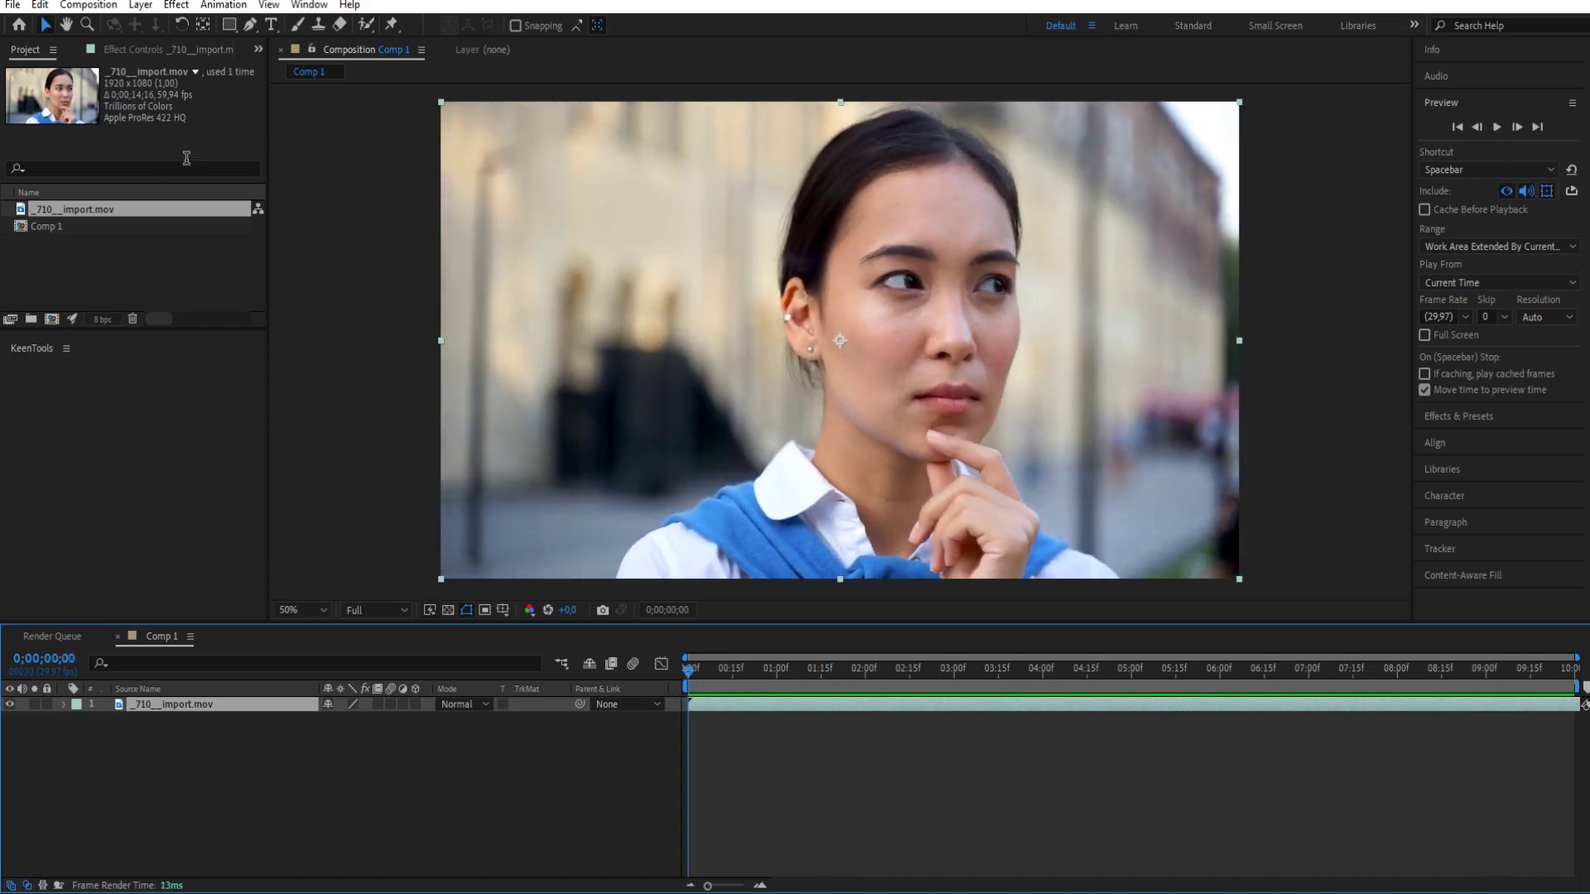
pyautogui.click(176, 6)
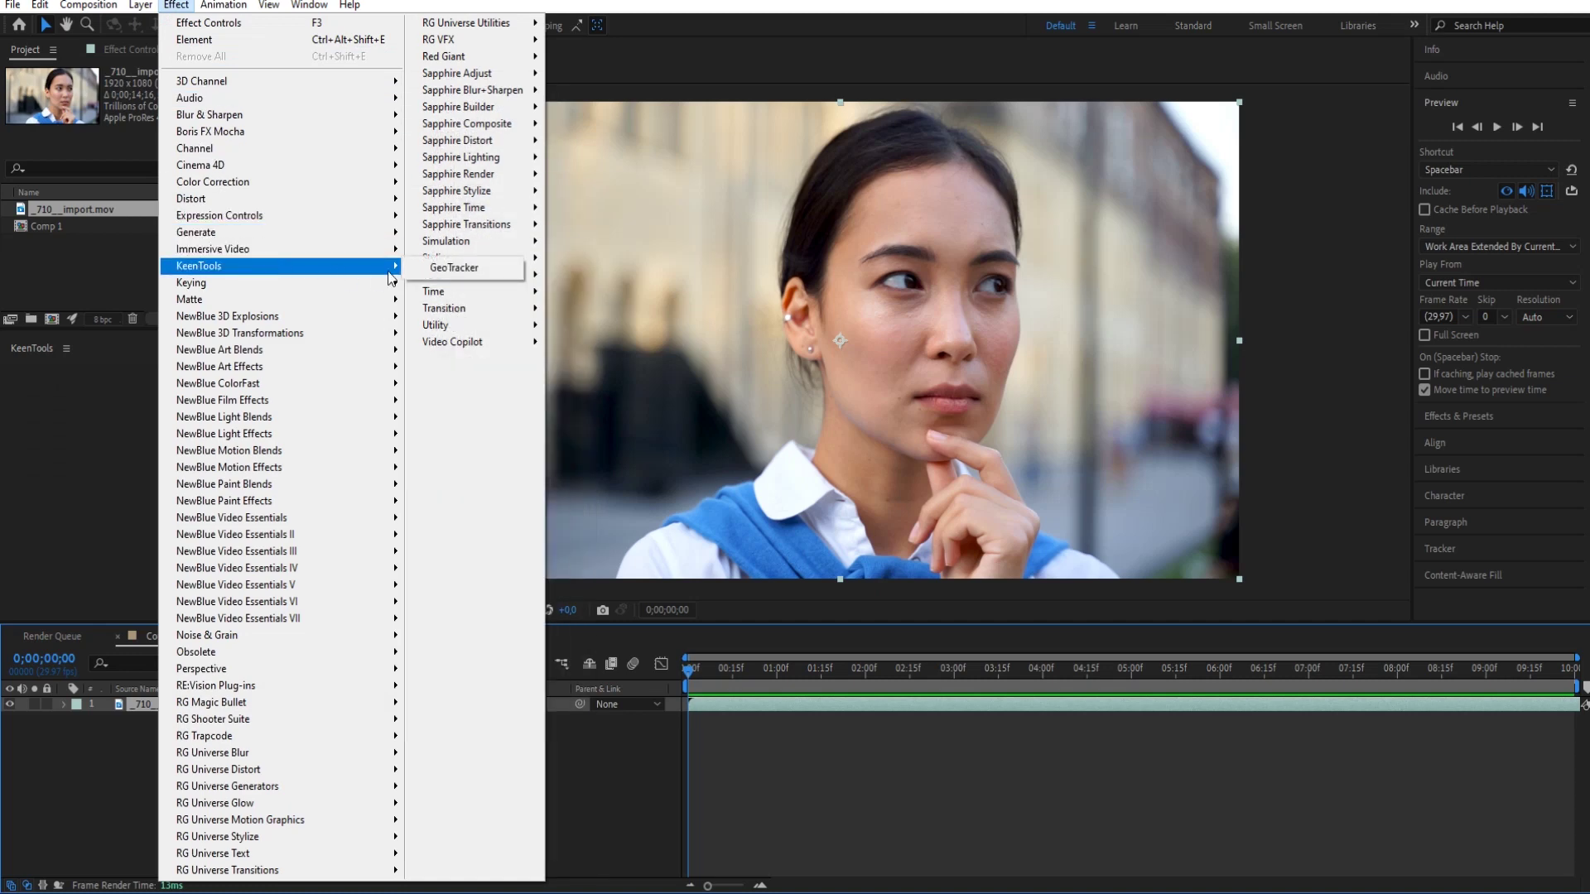
pyautogui.click(461, 268)
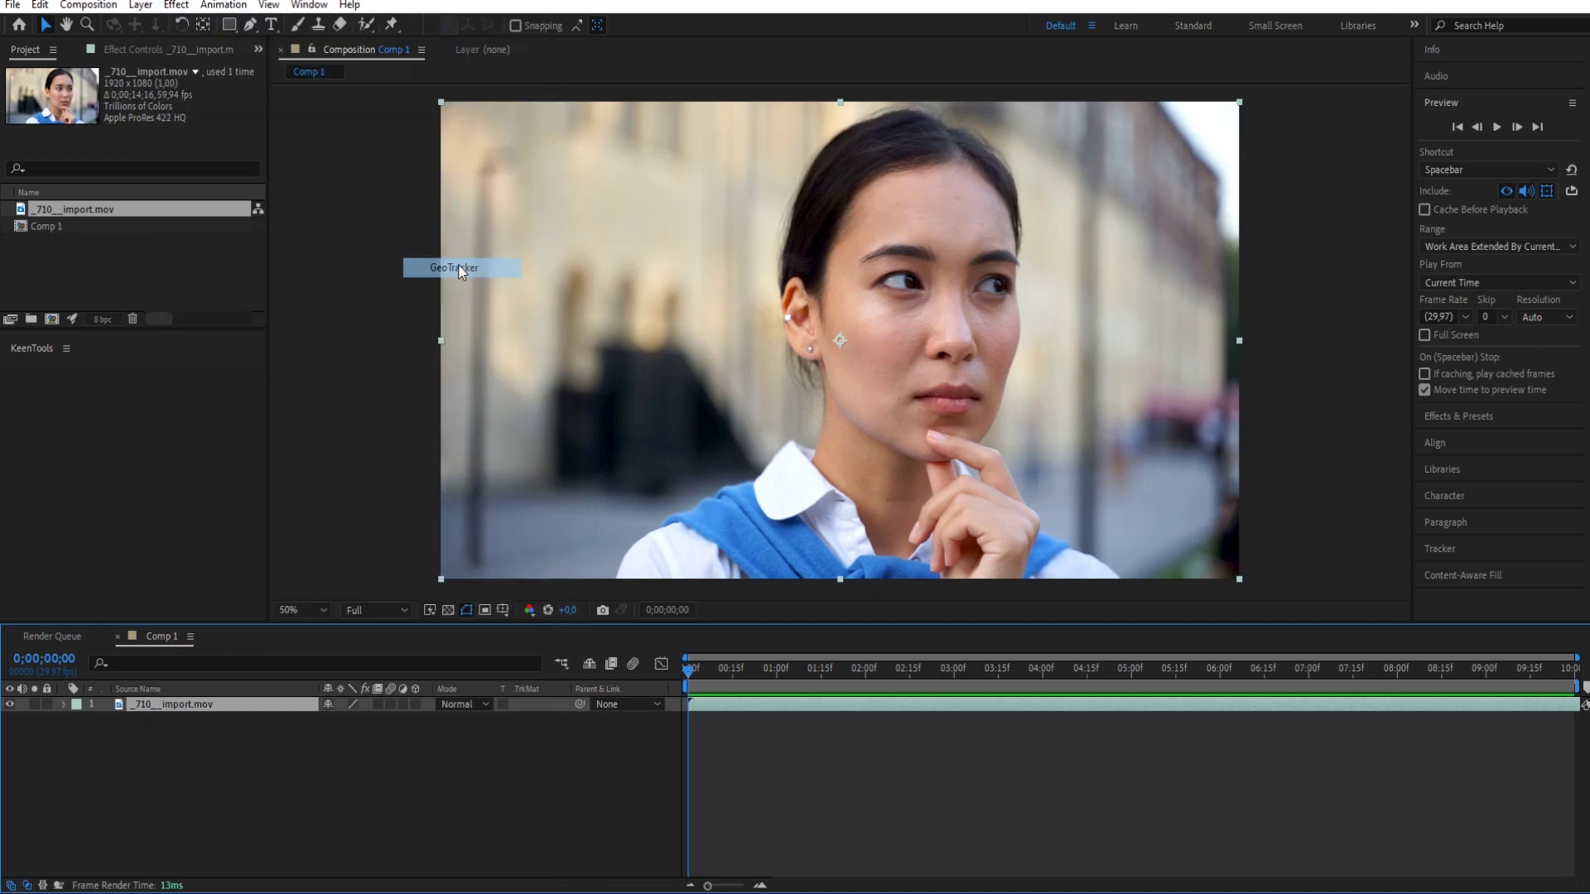
pyautogui.click(146, 51)
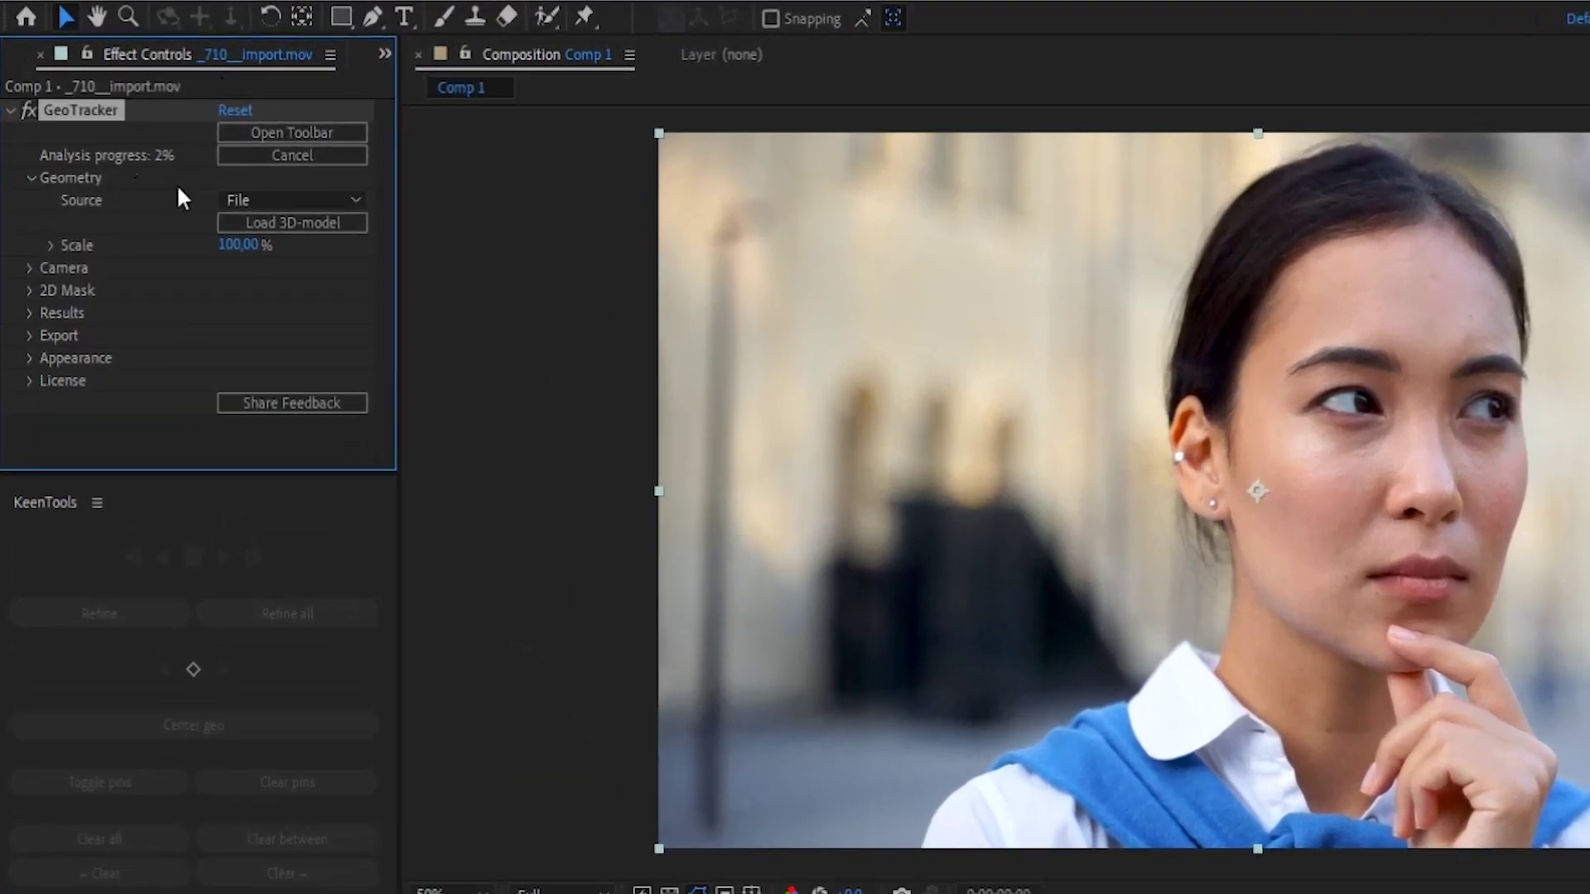
# Load the голова.obj head model as Source File geometry, auto-scaled to 3700%
pyautogui.click(360, 201)
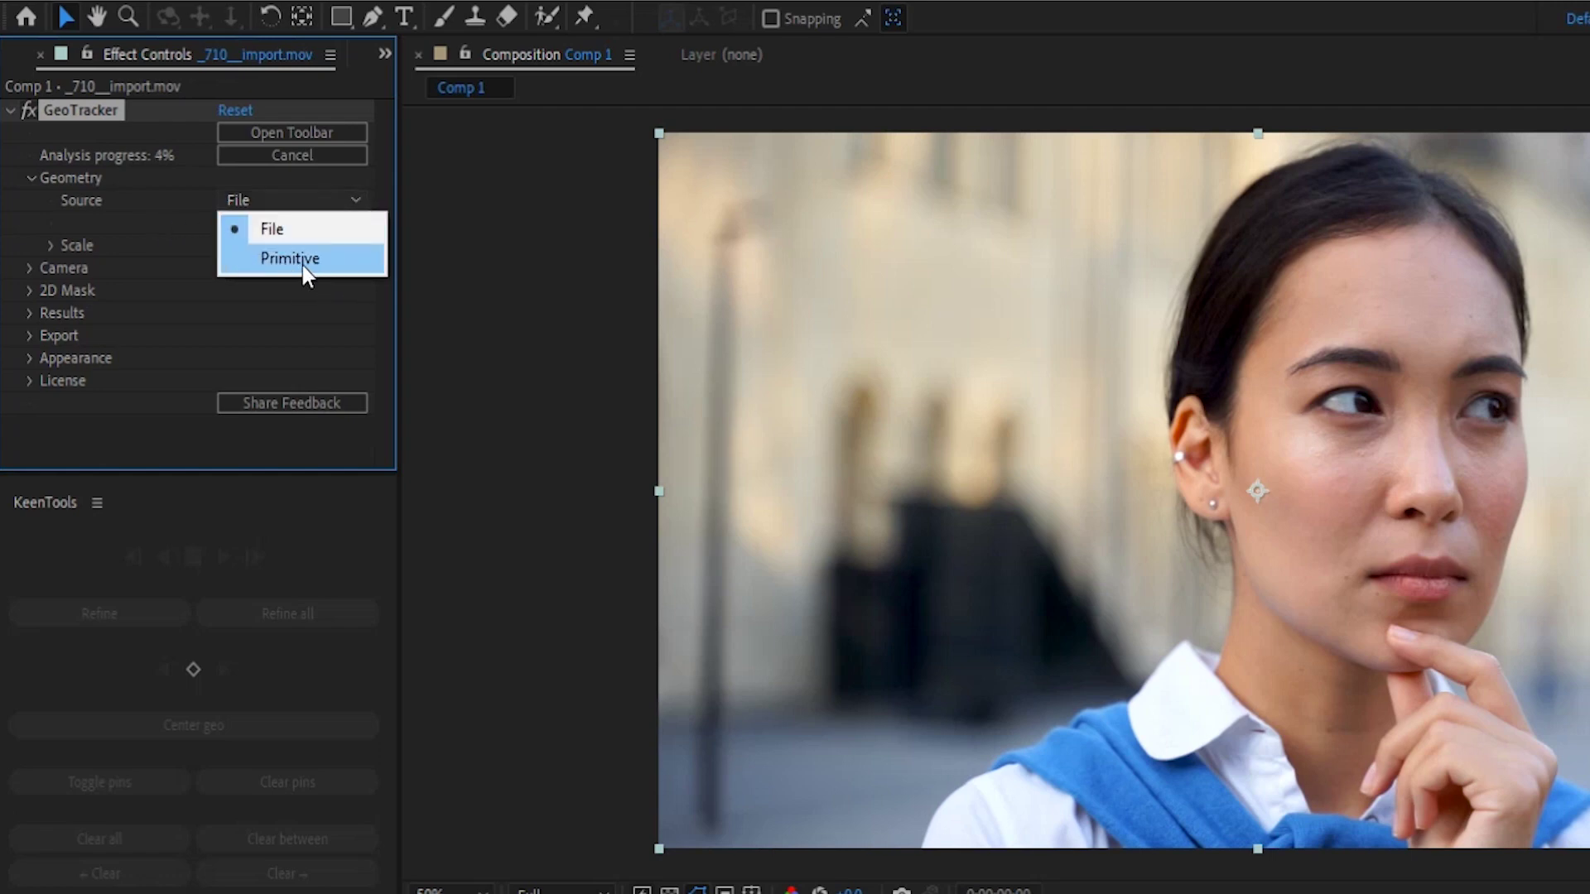
pyautogui.click(310, 310)
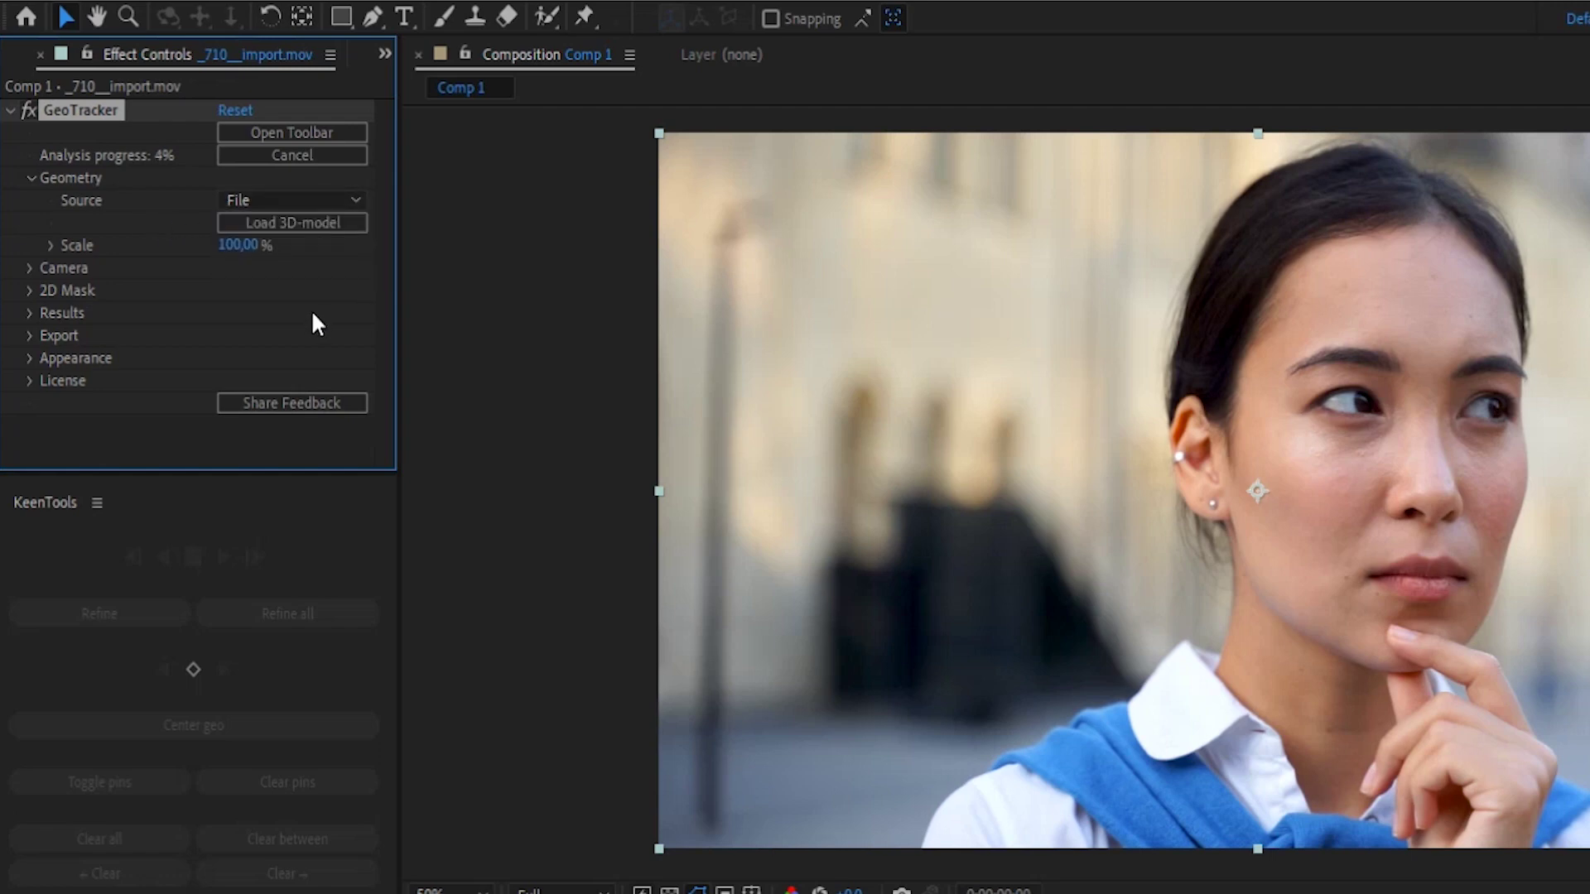
pyautogui.click(303, 224)
pyautogui.click(964, 646)
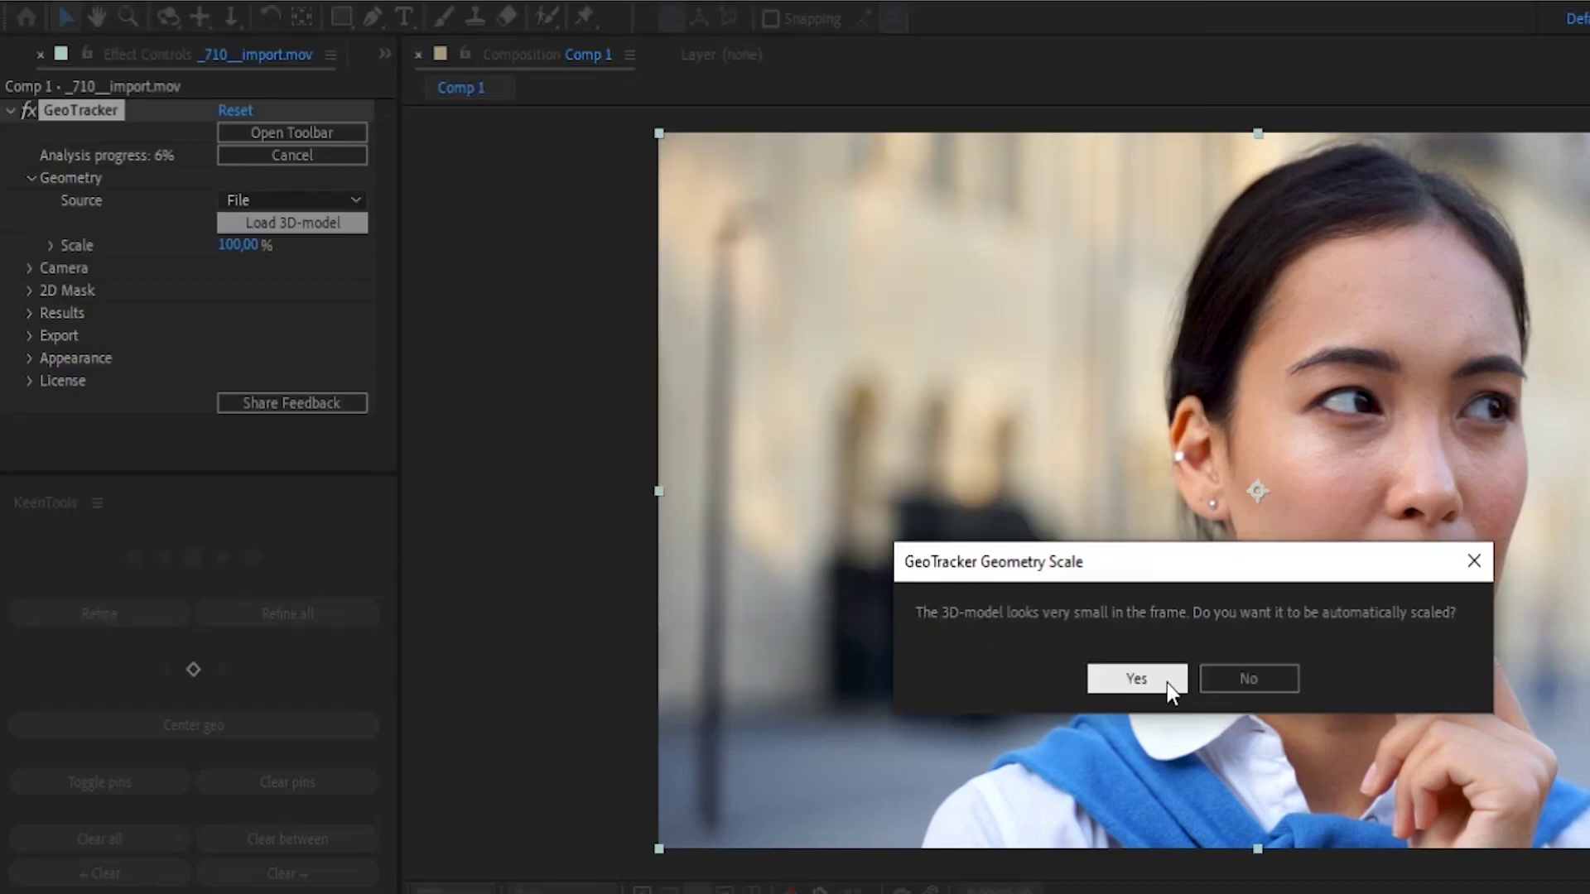
pyautogui.click(1146, 677)
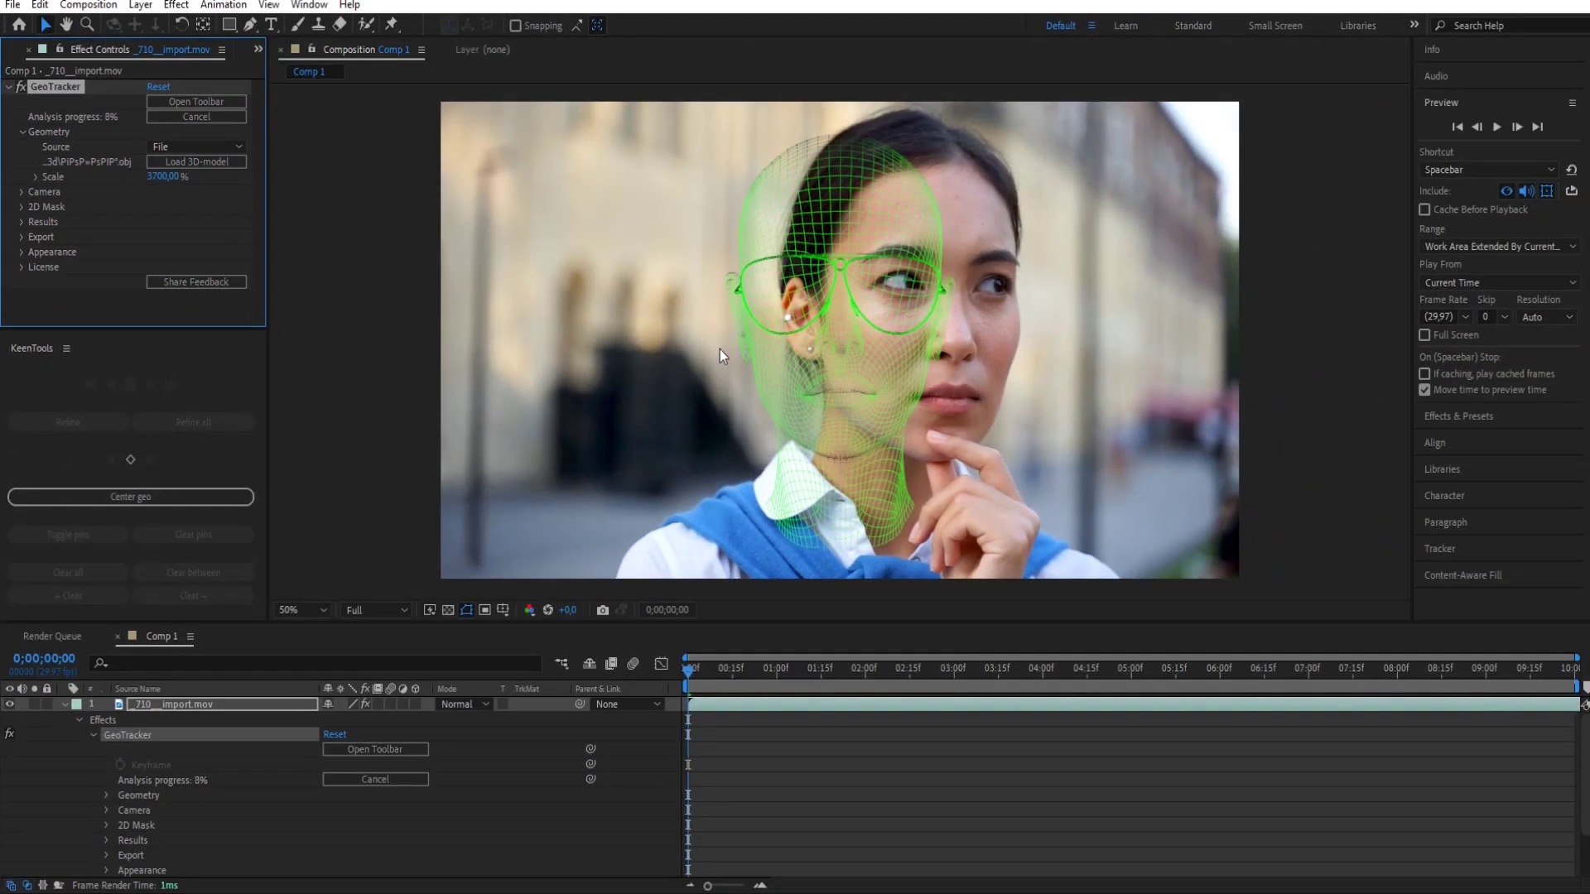
# Pin the head-and-glasses mesh at the ear, nose and glasses edge to fit the face
pyautogui.click(937, 284)
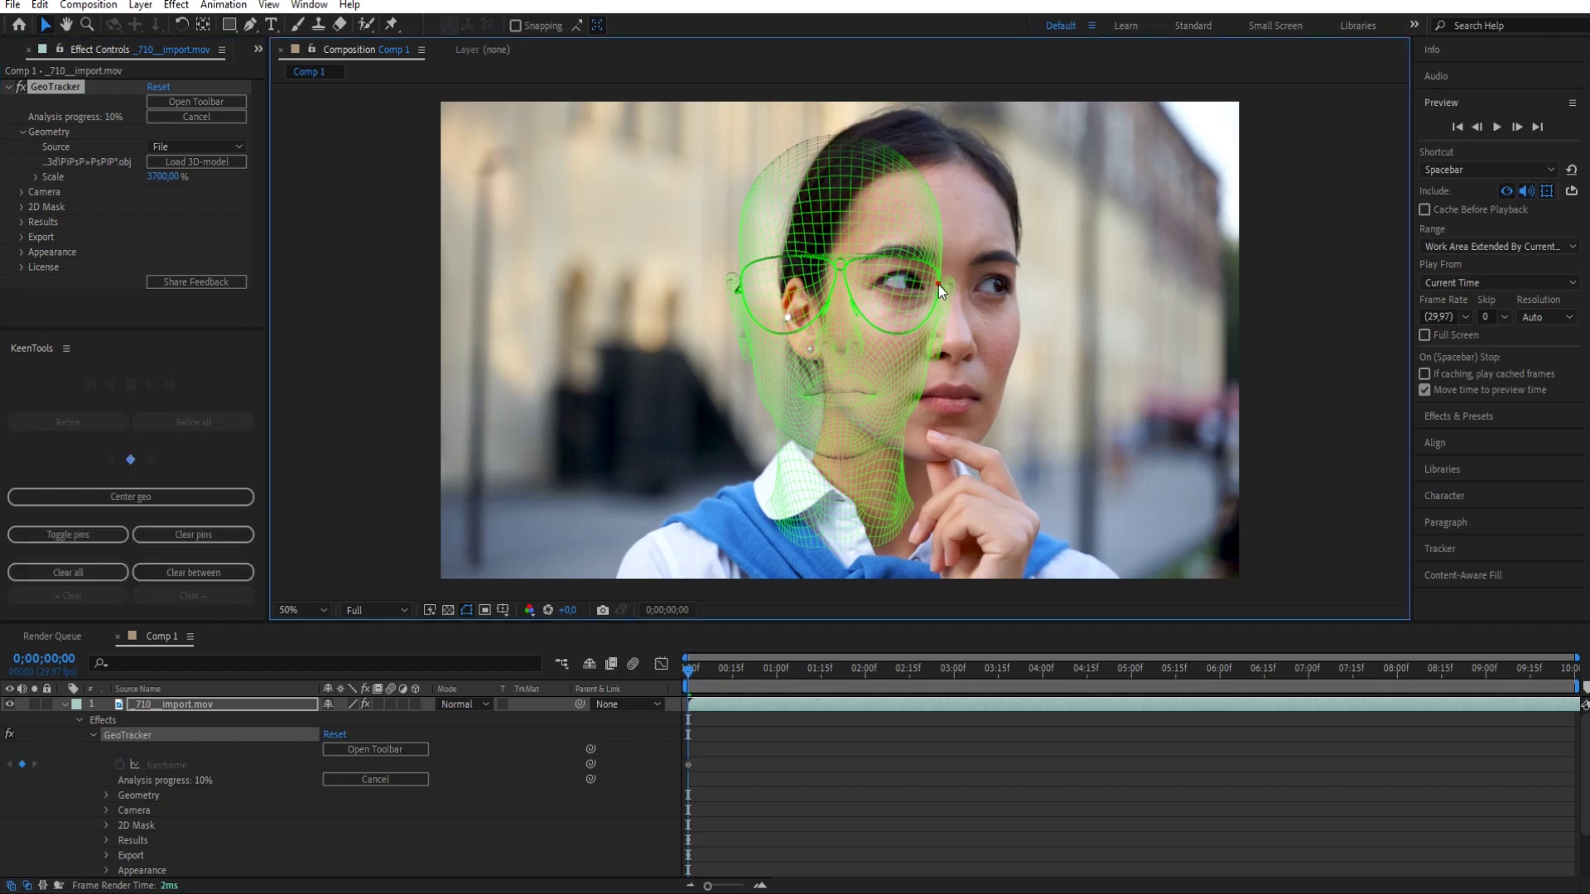
pyautogui.moveTo(937, 285); pyautogui.dragTo(1020, 280)
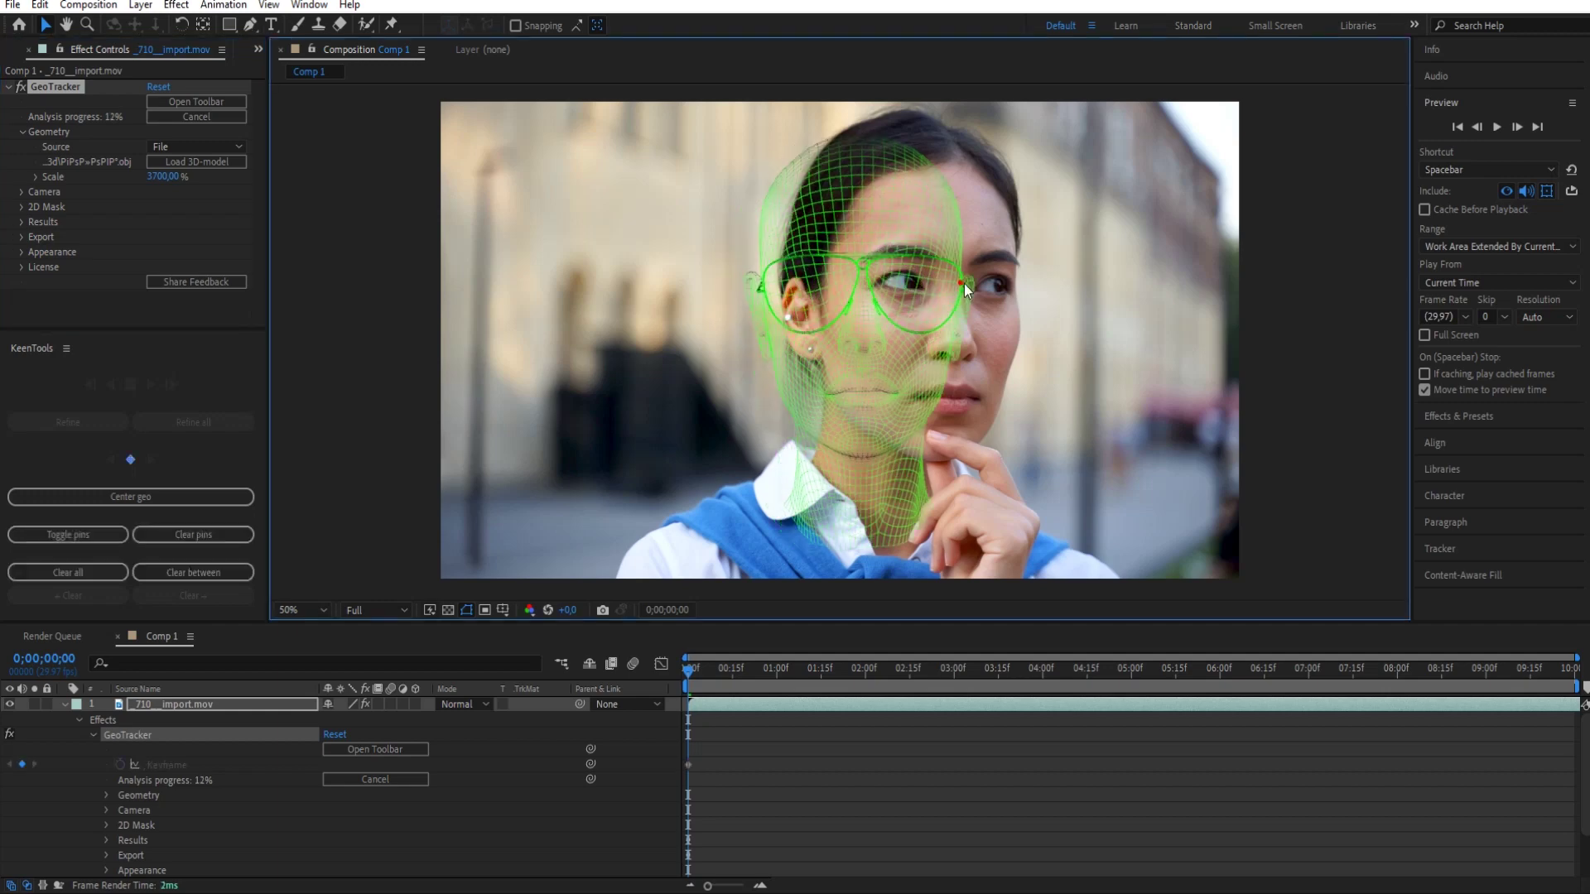
pyautogui.moveTo(825, 279); pyautogui.dragTo(799, 268)
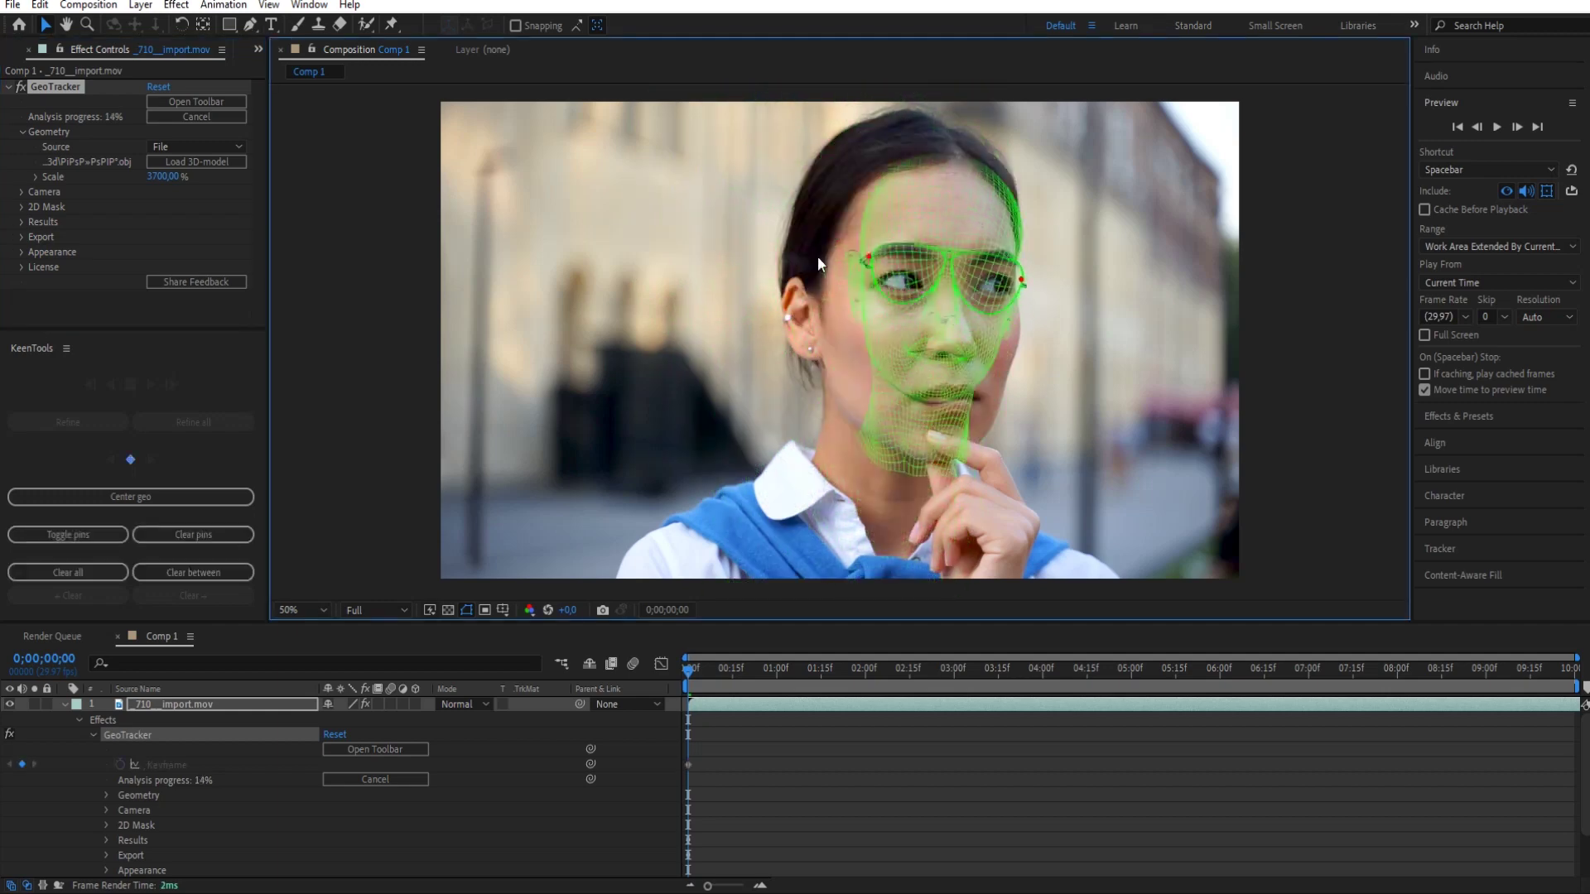
pyautogui.moveTo(911, 357); pyautogui.dragTo(928, 372)
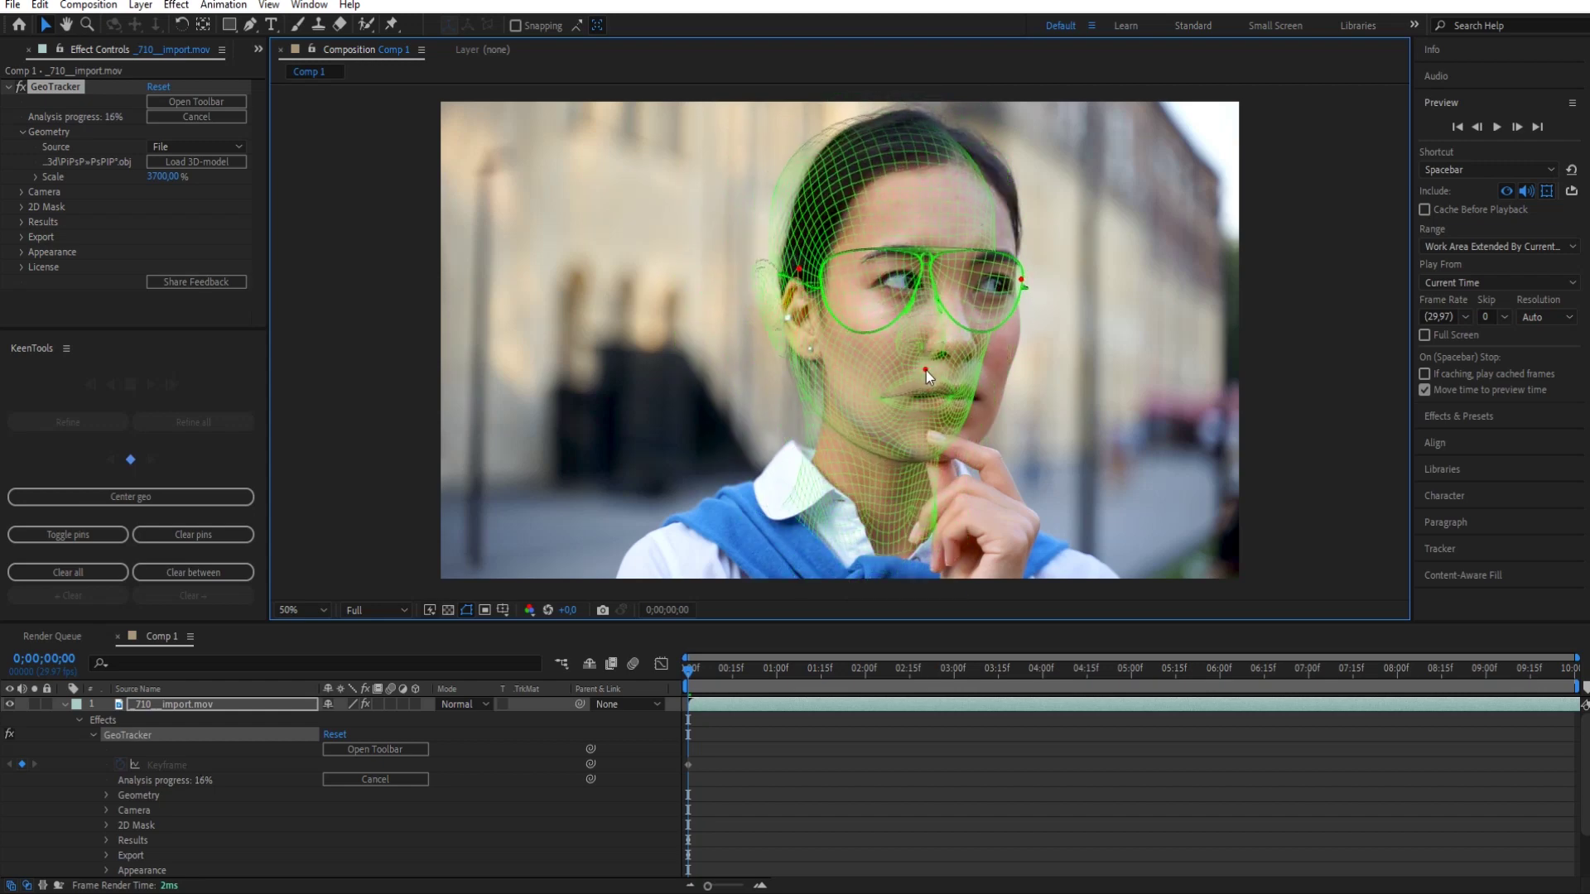
pyautogui.moveTo(1020, 285); pyautogui.dragTo(1032, 278)
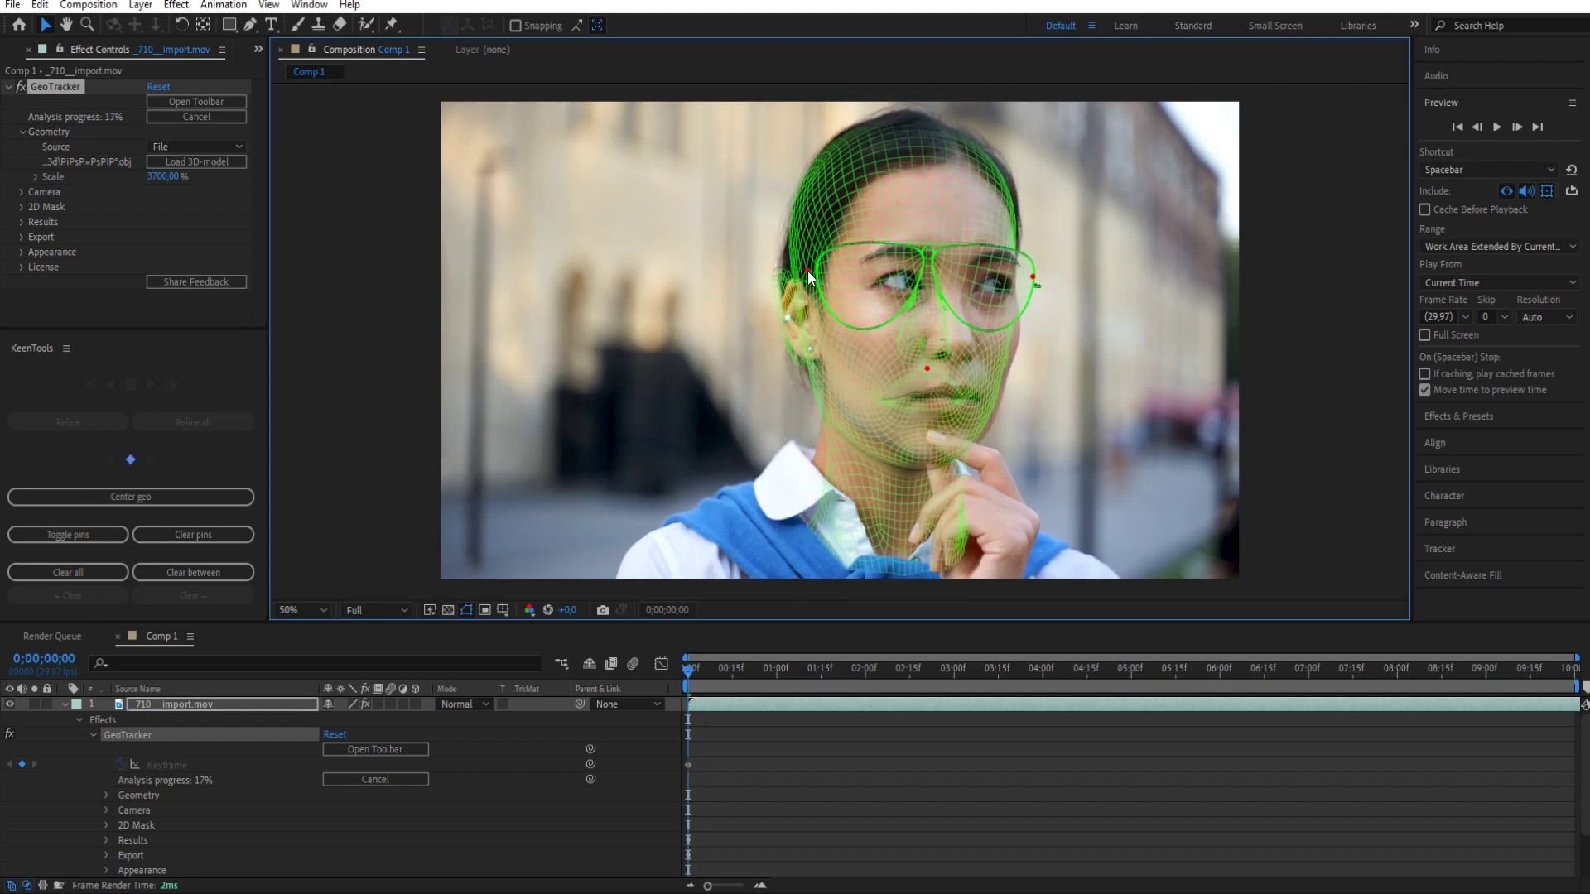
pyautogui.moveTo(927, 367); pyautogui.dragTo(934, 366)
pyautogui.moveTo(1032, 276); pyautogui.dragTo(1037, 278)
pyautogui.moveTo(800, 270); pyautogui.dragTo(815, 279)
pyautogui.moveTo(935, 366); pyautogui.dragTo(952, 372)
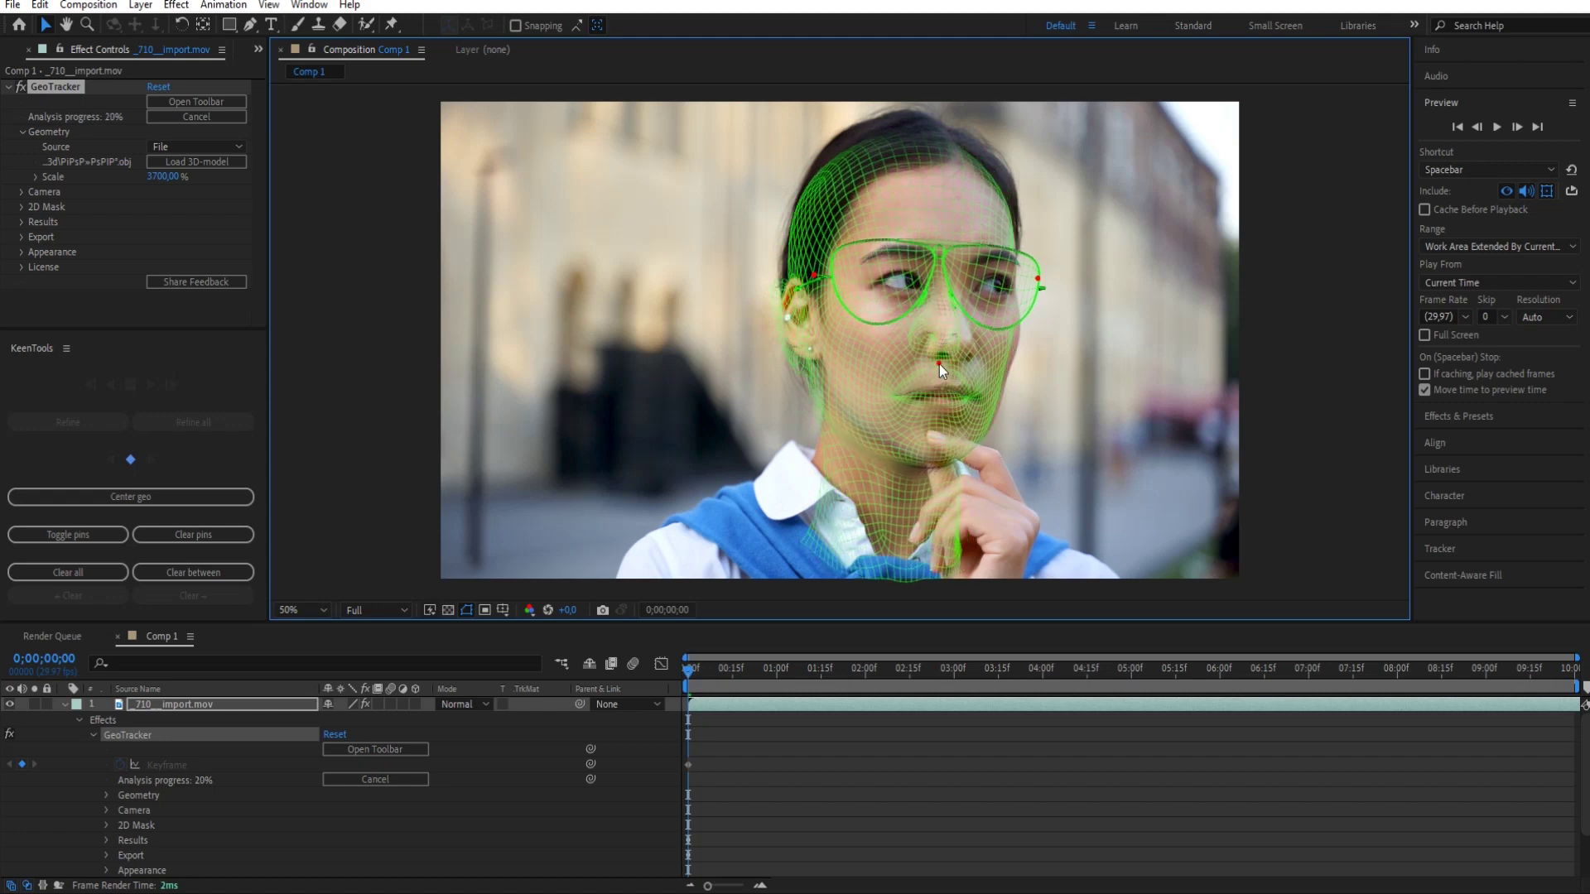
pyautogui.moveTo(1037, 278); pyautogui.dragTo(1044, 281)
pyautogui.moveTo(814, 275); pyautogui.dragTo(827, 272)
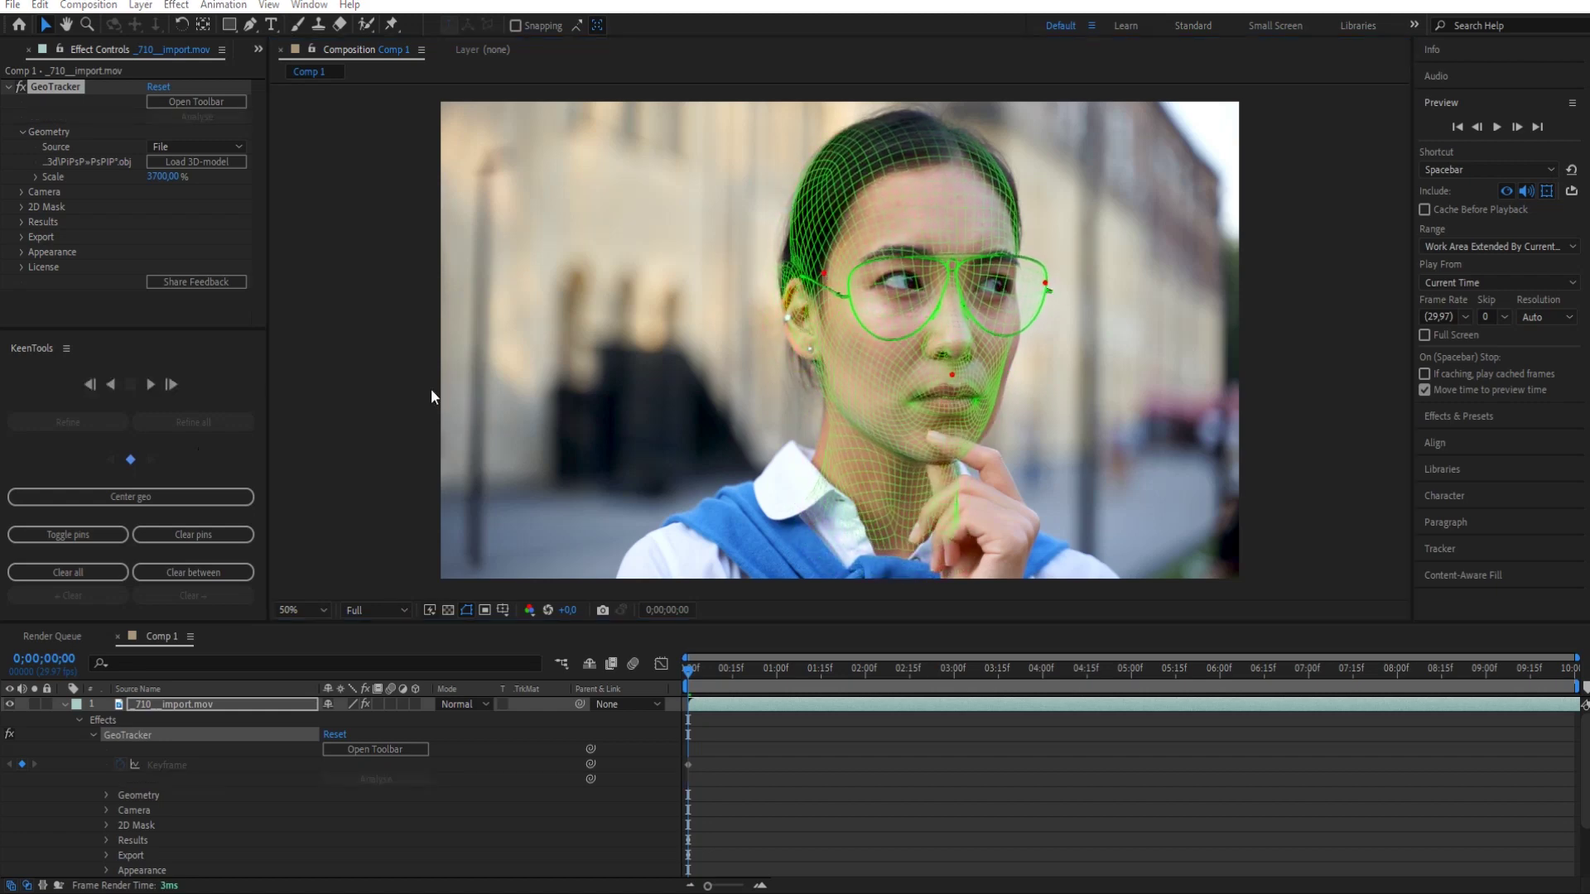
# Track the head mesh forward to about 0;00;09;21, then return to the first frame
pyautogui.click(150, 385)
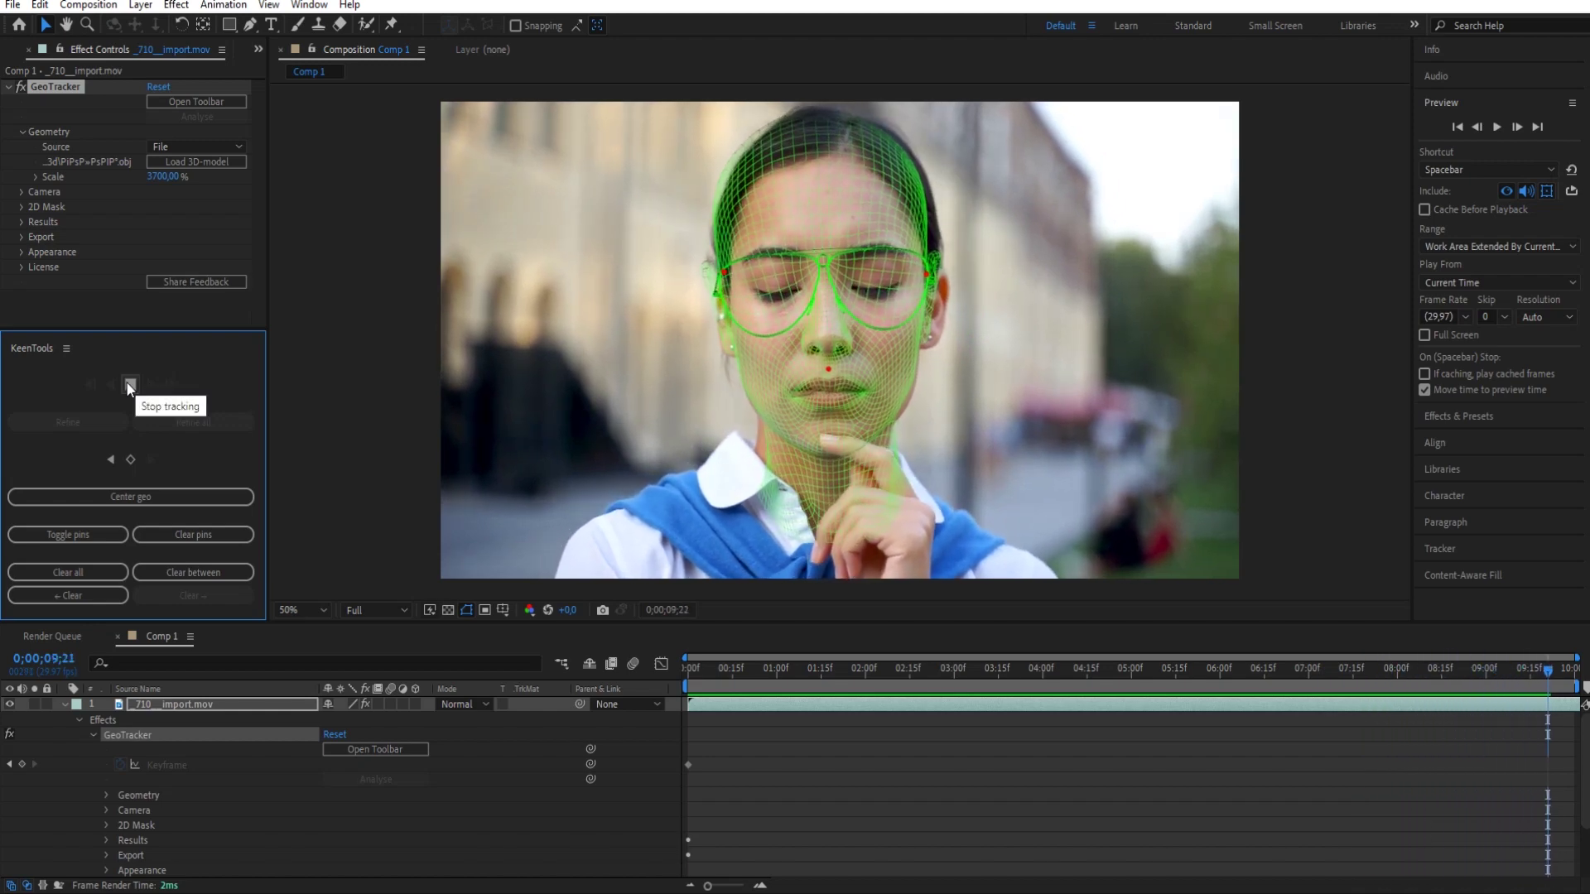
pyautogui.click(128, 386)
pyautogui.click(690, 669)
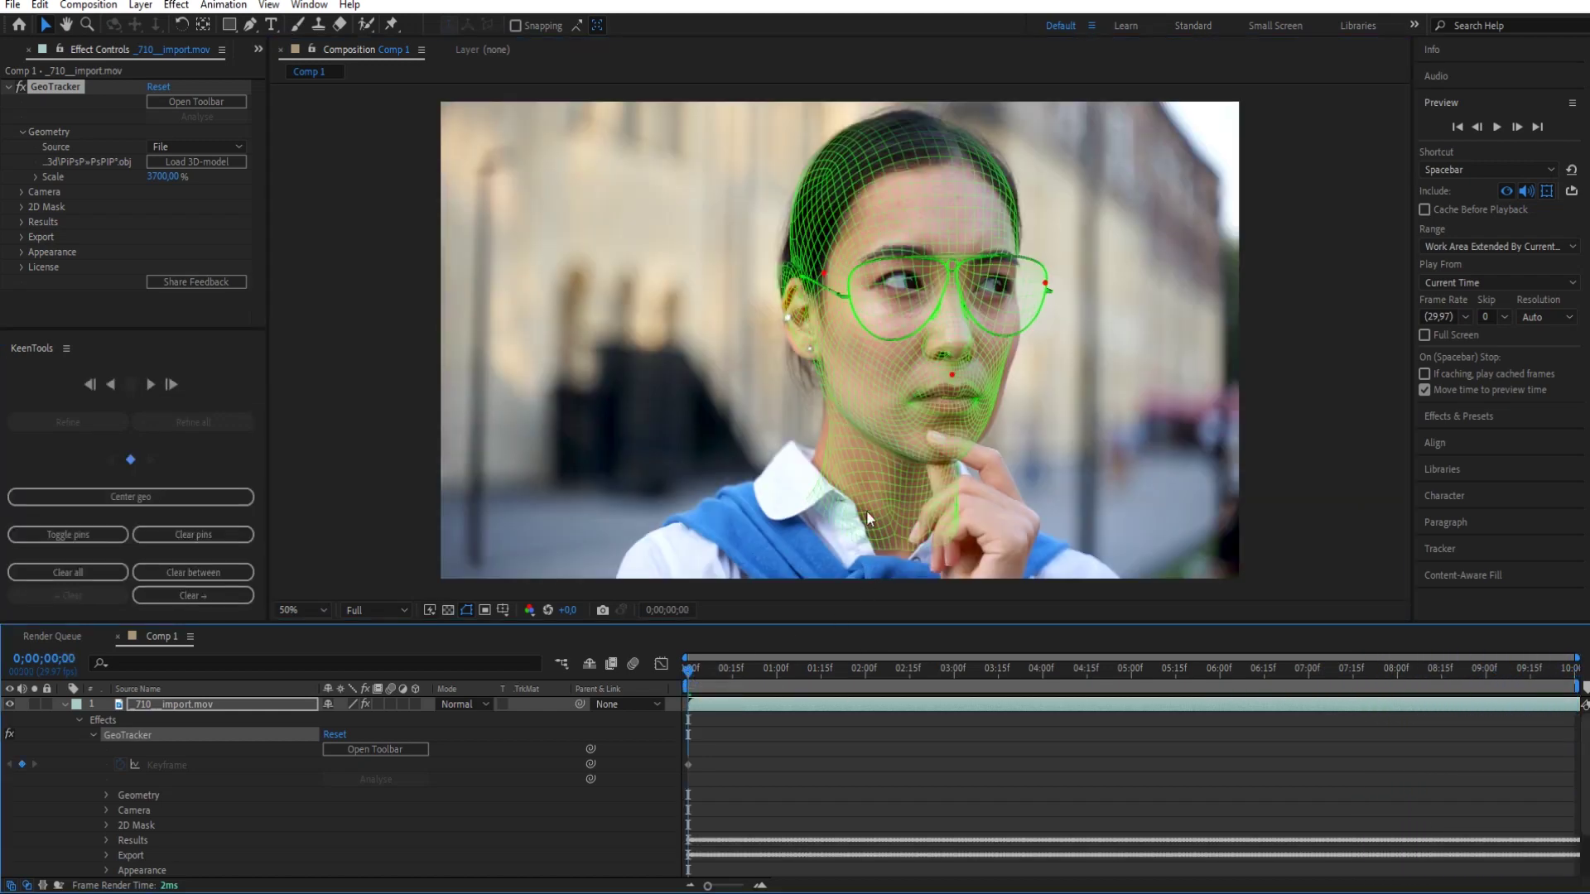
pyautogui.click(65, 705)
pyautogui.click(22, 236)
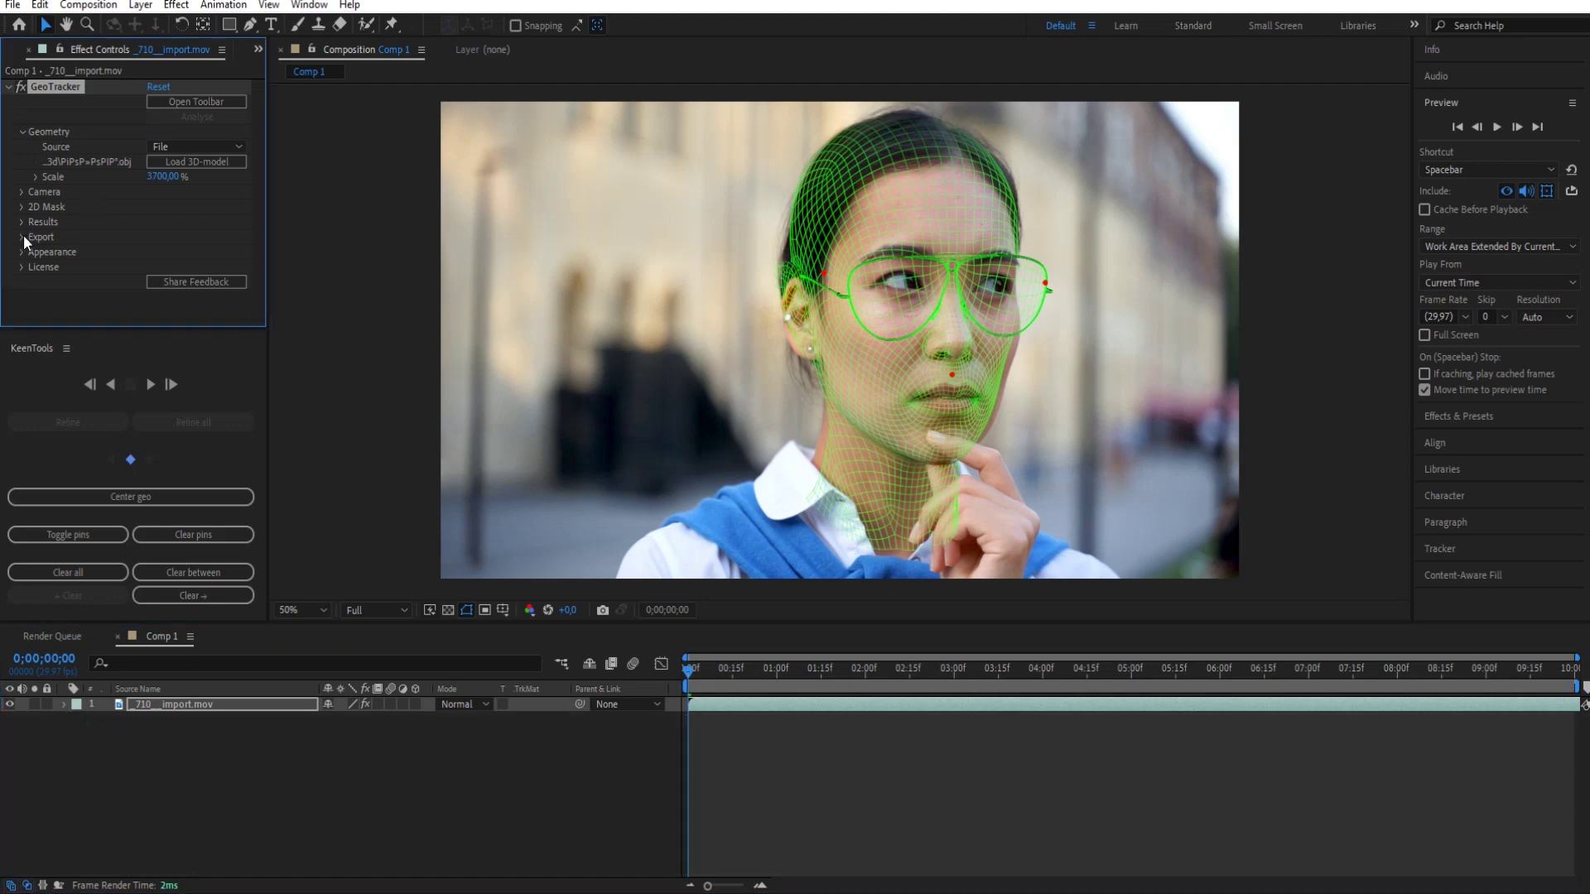
# Export the face track as the Object Track GT 1 null and add Dark Red Solid 1
pyautogui.scroll(-2, 124, 244)
pyautogui.click(215, 246)
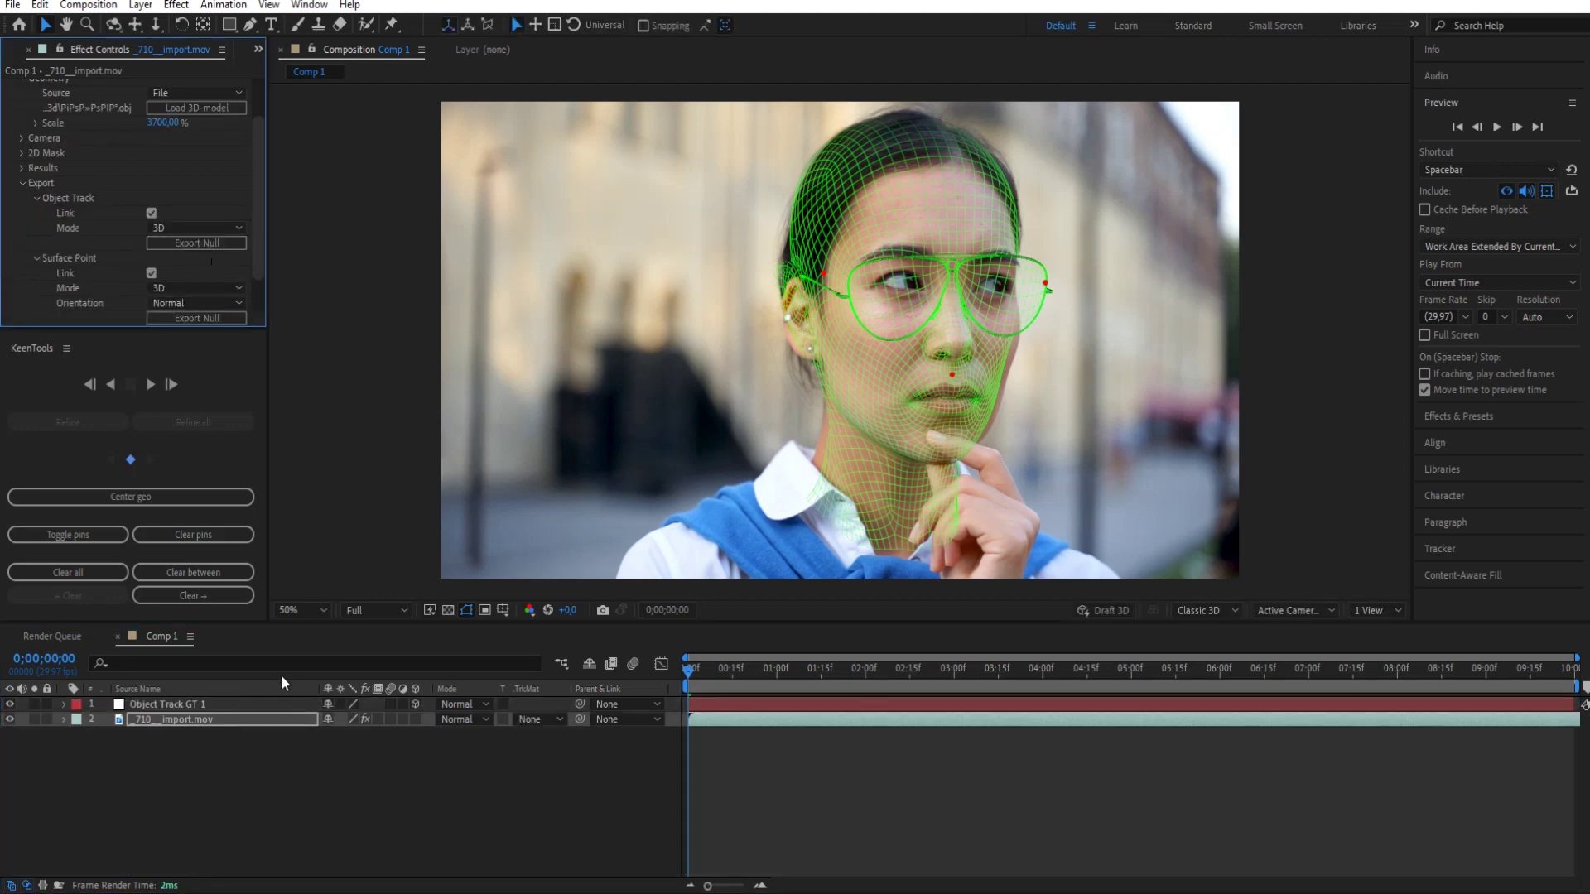
pyautogui.click(170, 704)
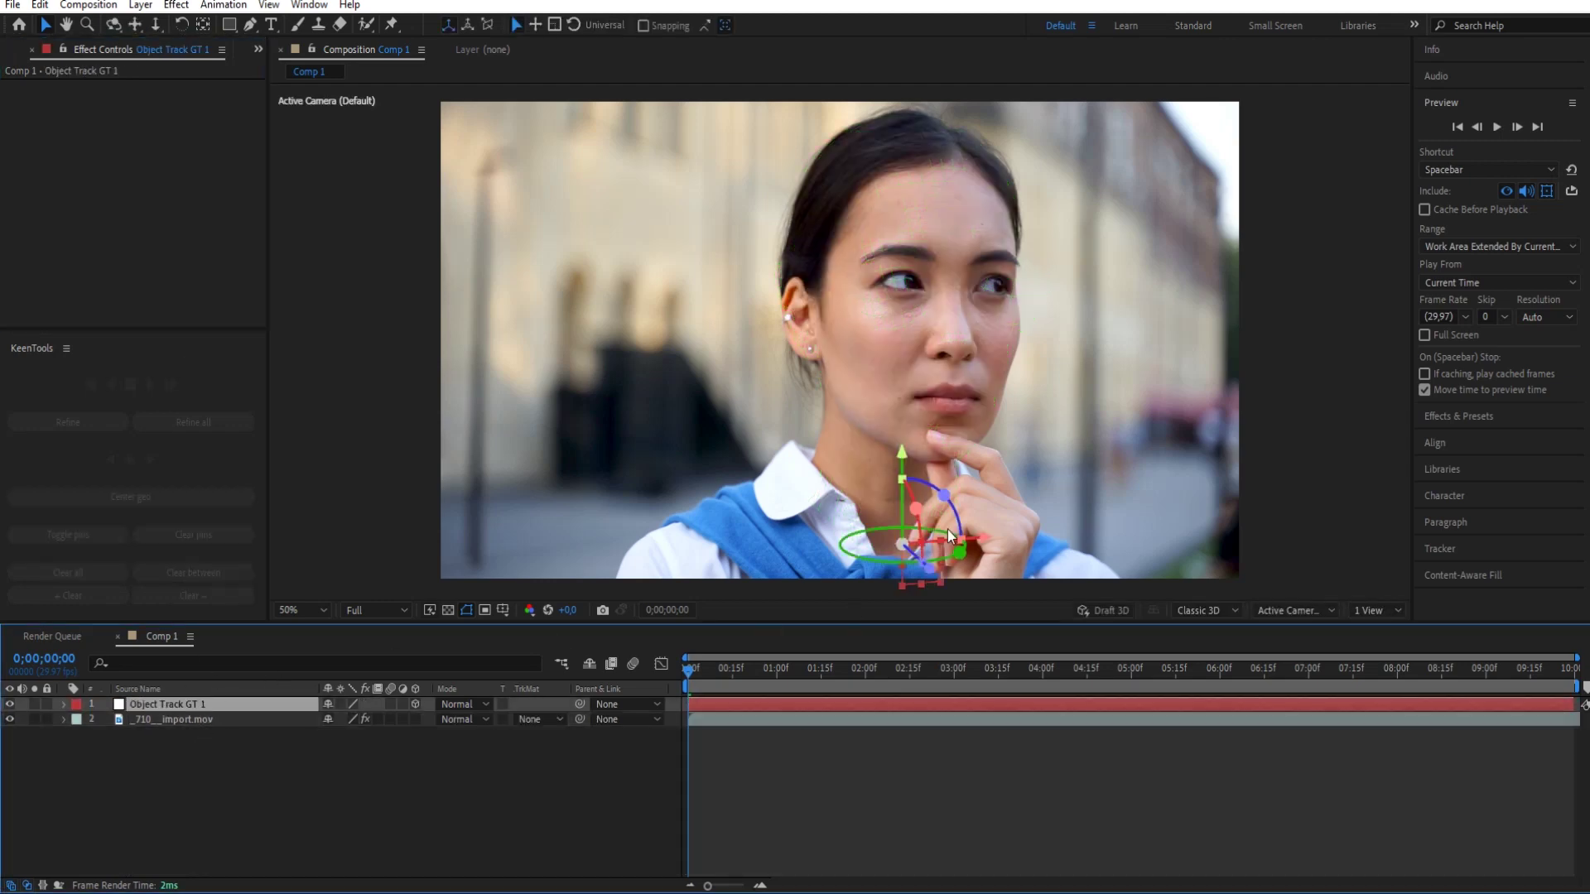
pyautogui.rightClick(237, 782)
pyautogui.moveTo(335, 570)
pyautogui.click(490, 614)
pyautogui.click(857, 597)
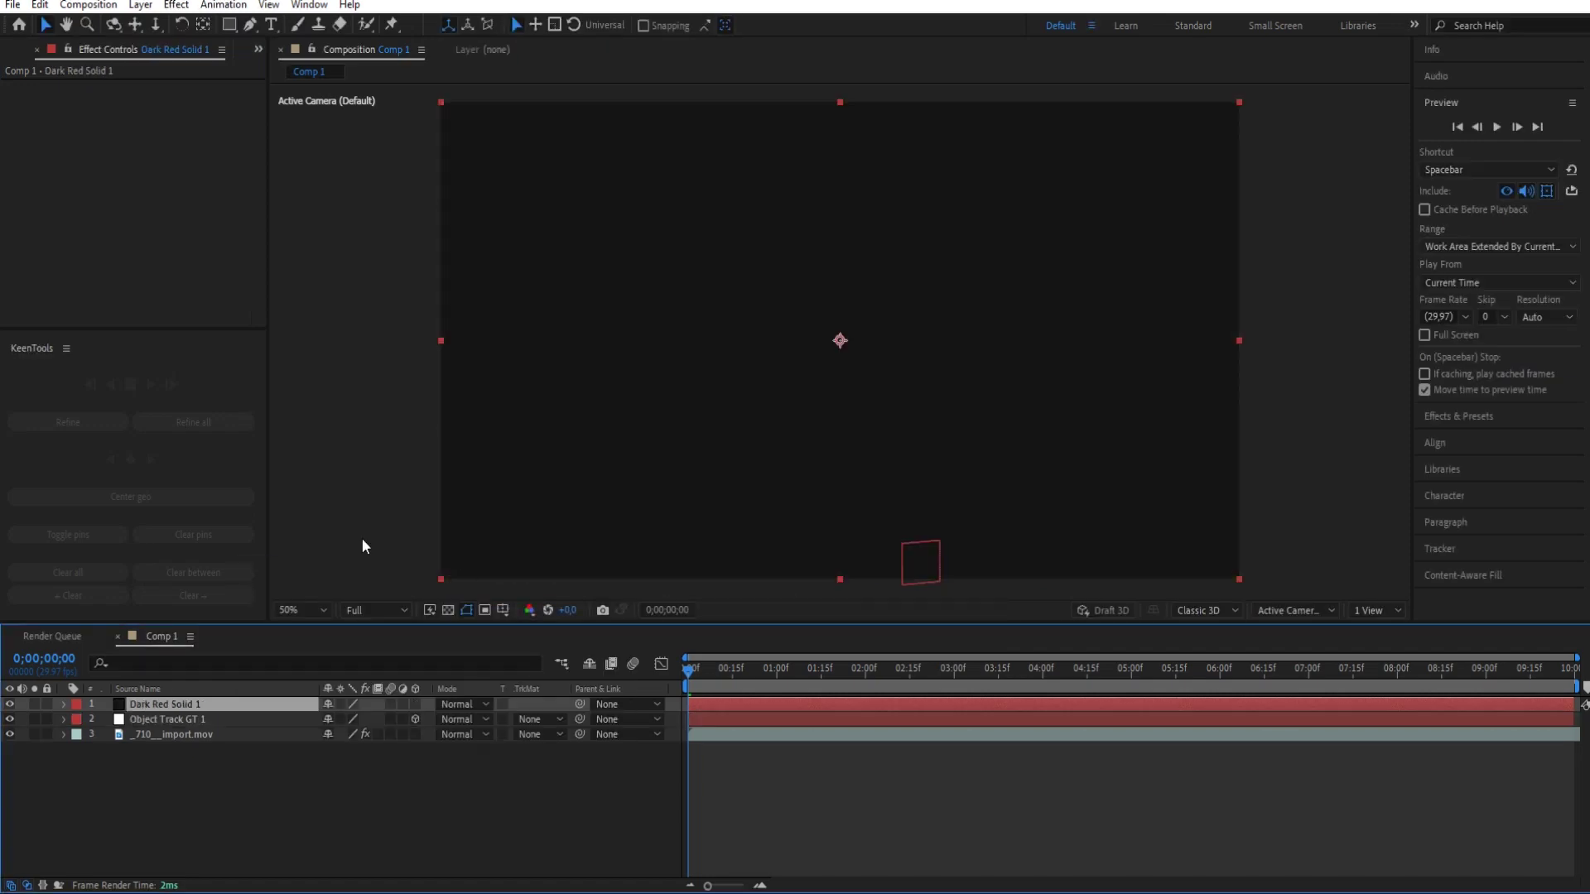
# Apply the Video Copilot Element effect to Dark Red Solid 1
pyautogui.click(176, 5)
pyautogui.moveTo(497, 340)
pyautogui.click(580, 344)
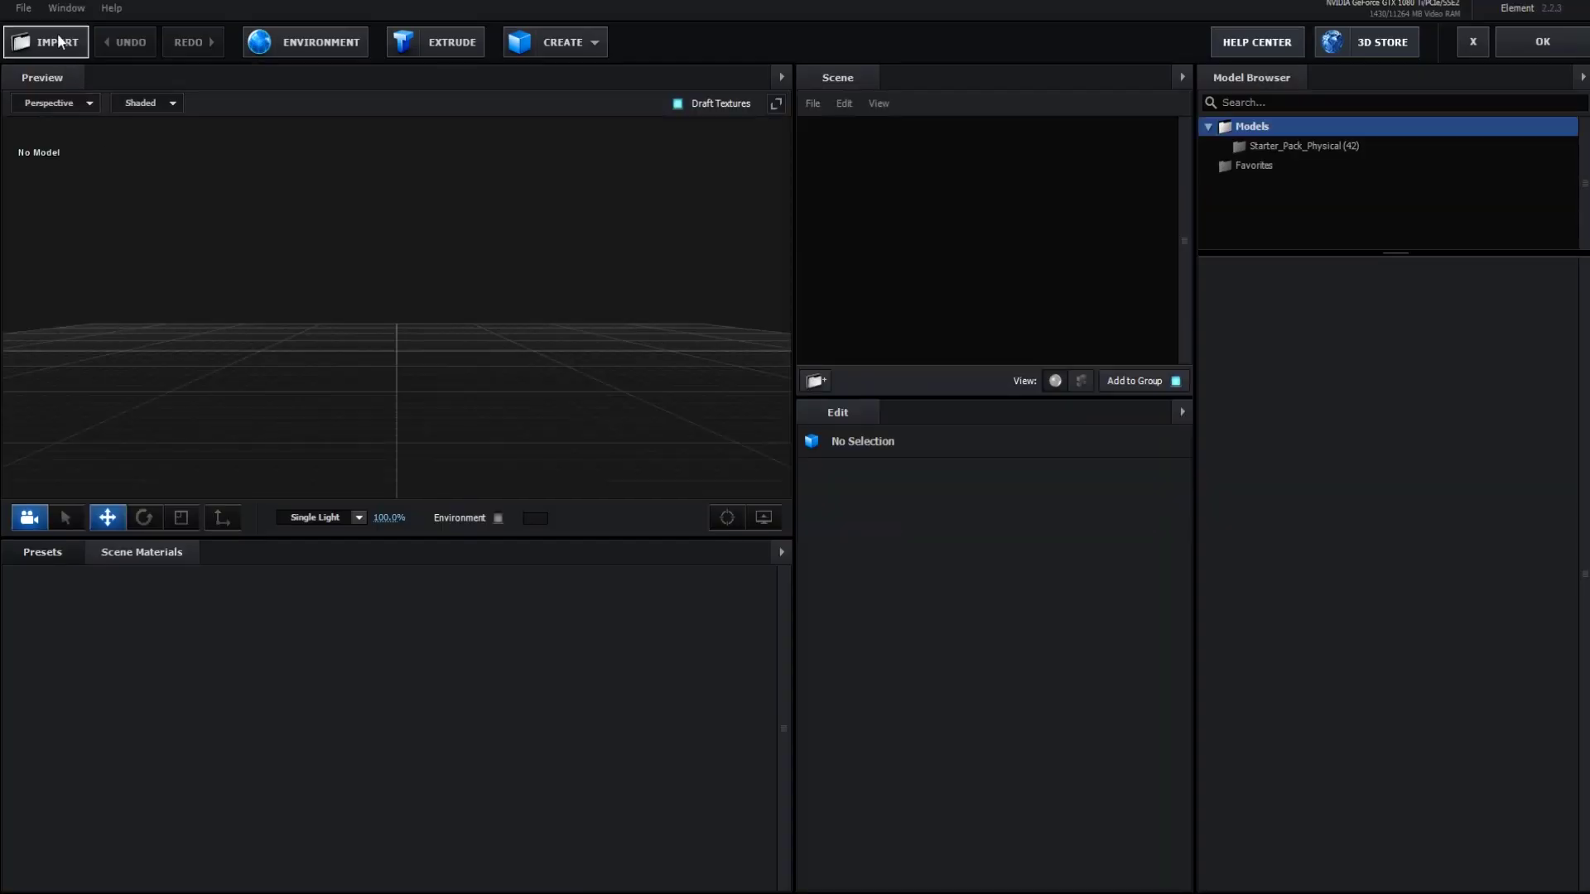
# Import the Ray-Ban sunglasses OBJ into Element 3D and rotate it to face the camera
pyautogui.click(60, 41)
pyautogui.moveTo(49, 31)
pyautogui.click(219, 34)
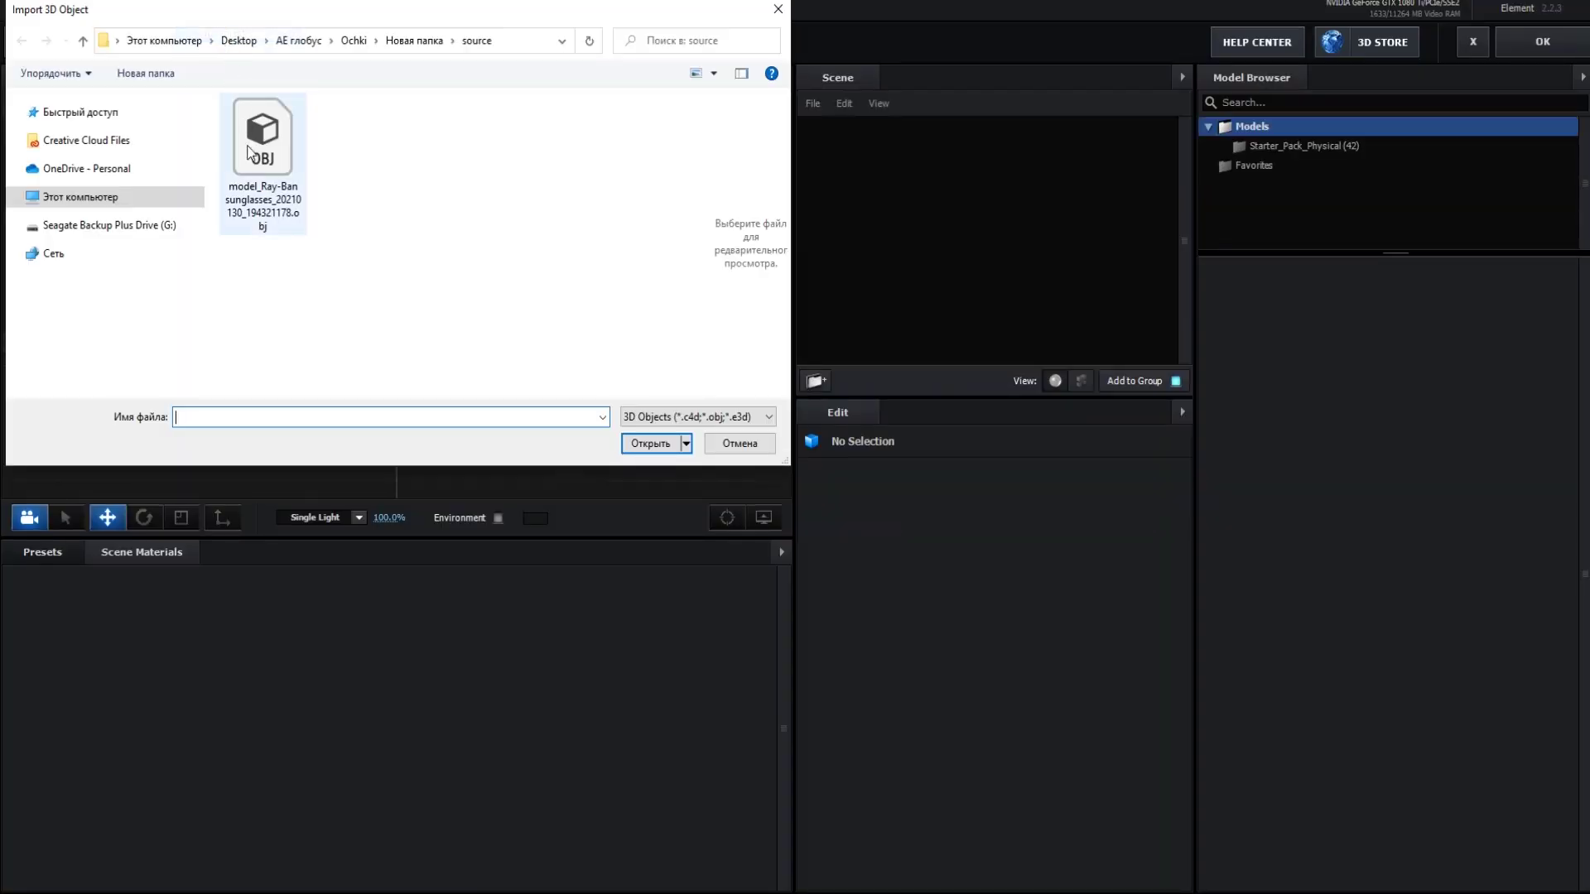
pyautogui.click(275, 158)
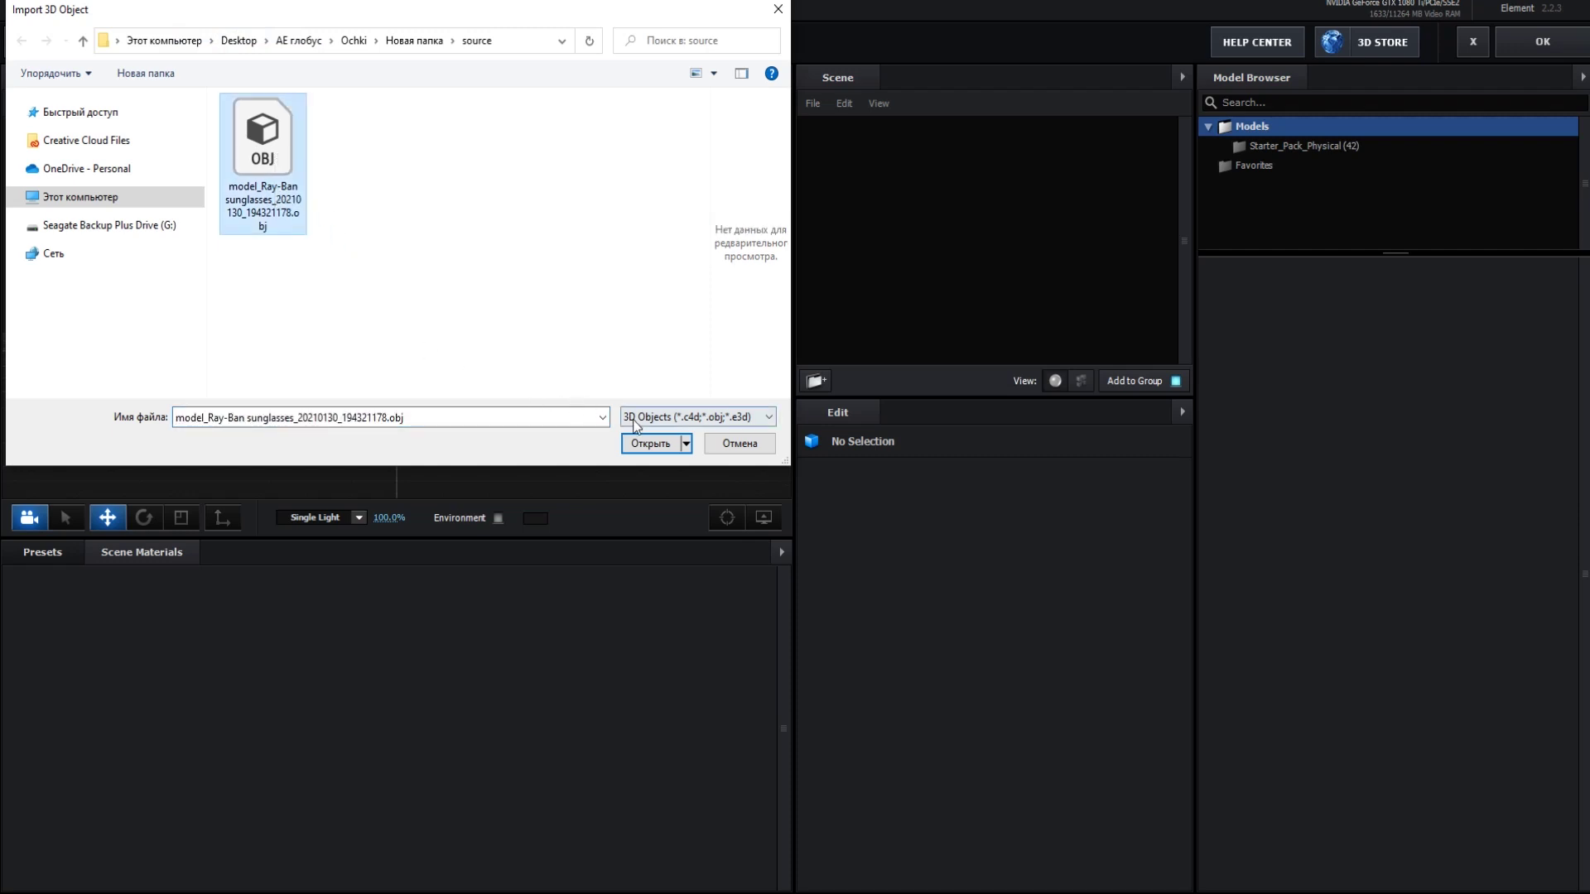
pyautogui.click(650, 443)
pyautogui.click(905, 613)
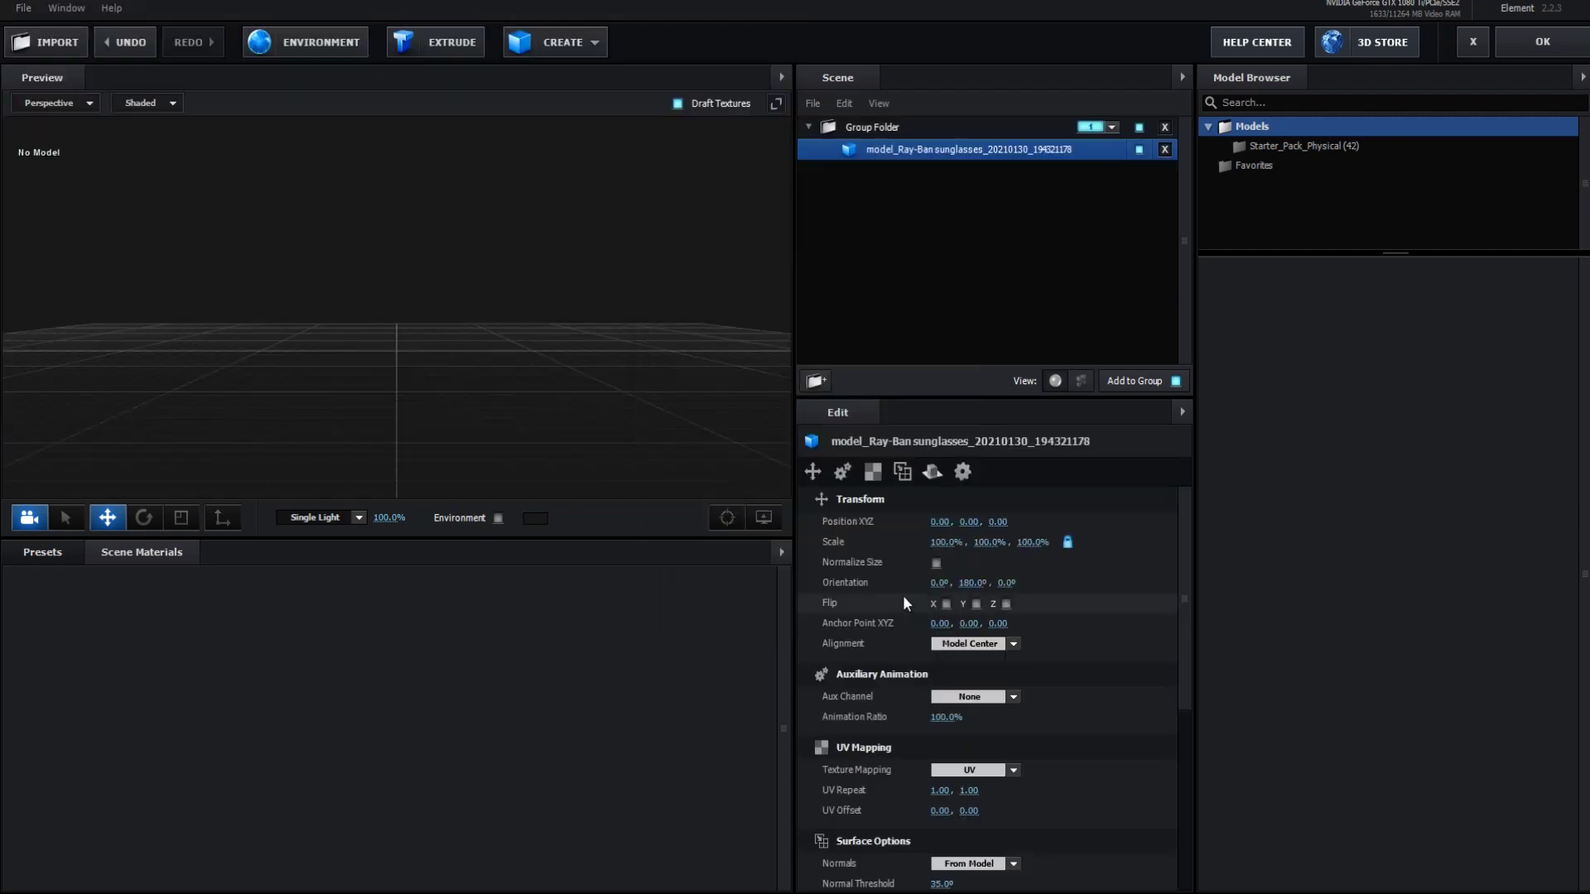
pyautogui.click(144, 519)
pyautogui.moveTo(374, 353); pyautogui.dragTo(485, 373)
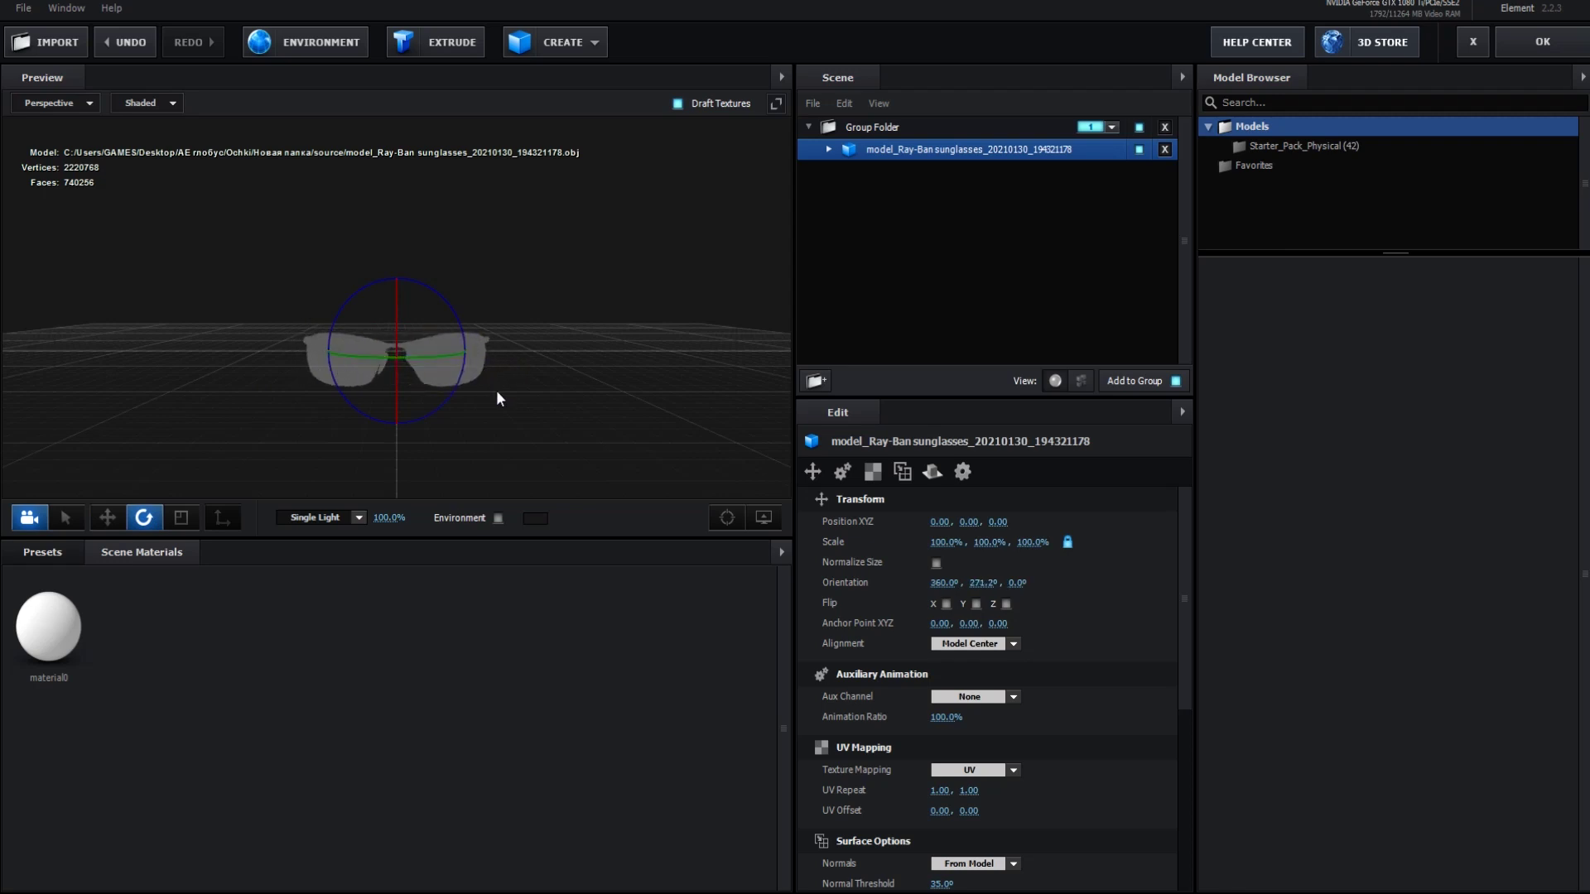
# Give material0 the texture.jpg diffuse texture and apply the scene back in After Effects
pyautogui.click(908, 171)
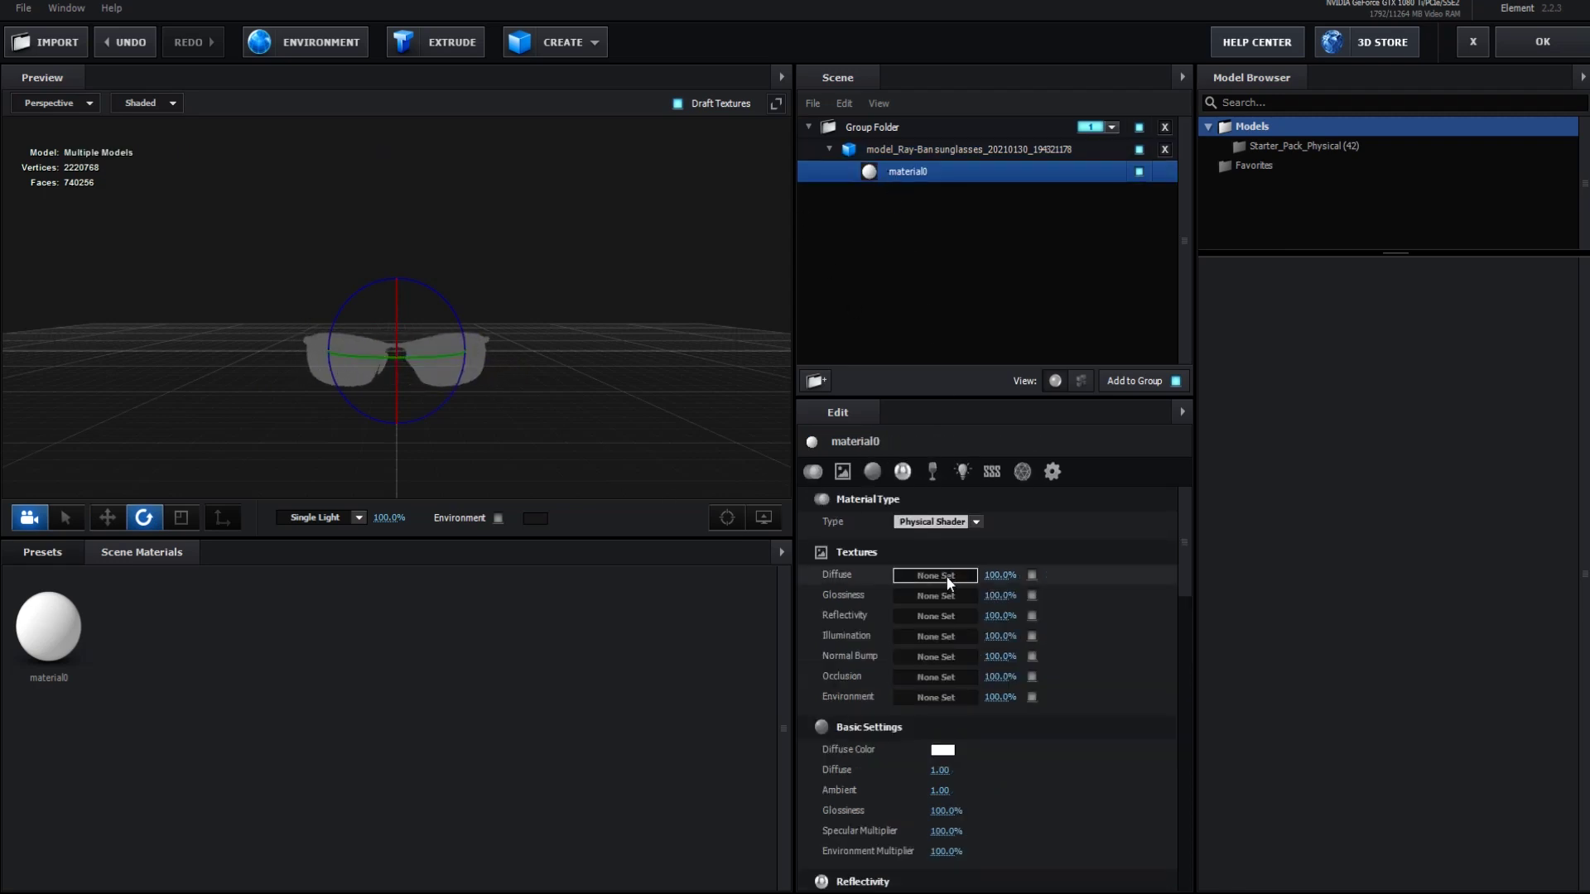
pyautogui.click(946, 575)
pyautogui.click(1101, 469)
pyautogui.click(1370, 860)
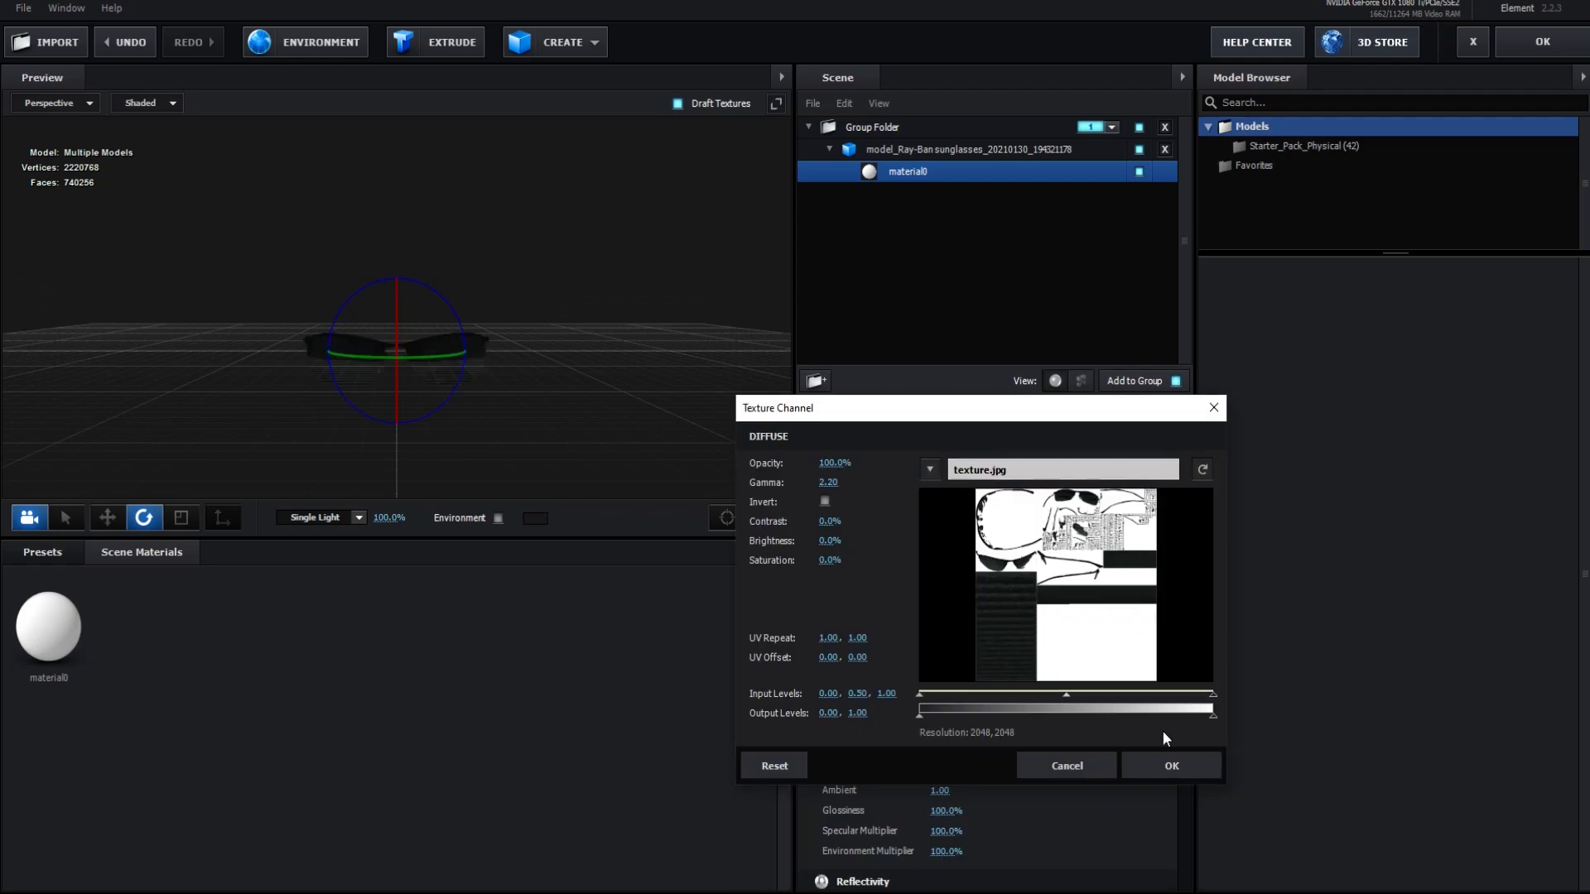
pyautogui.click(1184, 772)
pyautogui.click(1528, 53)
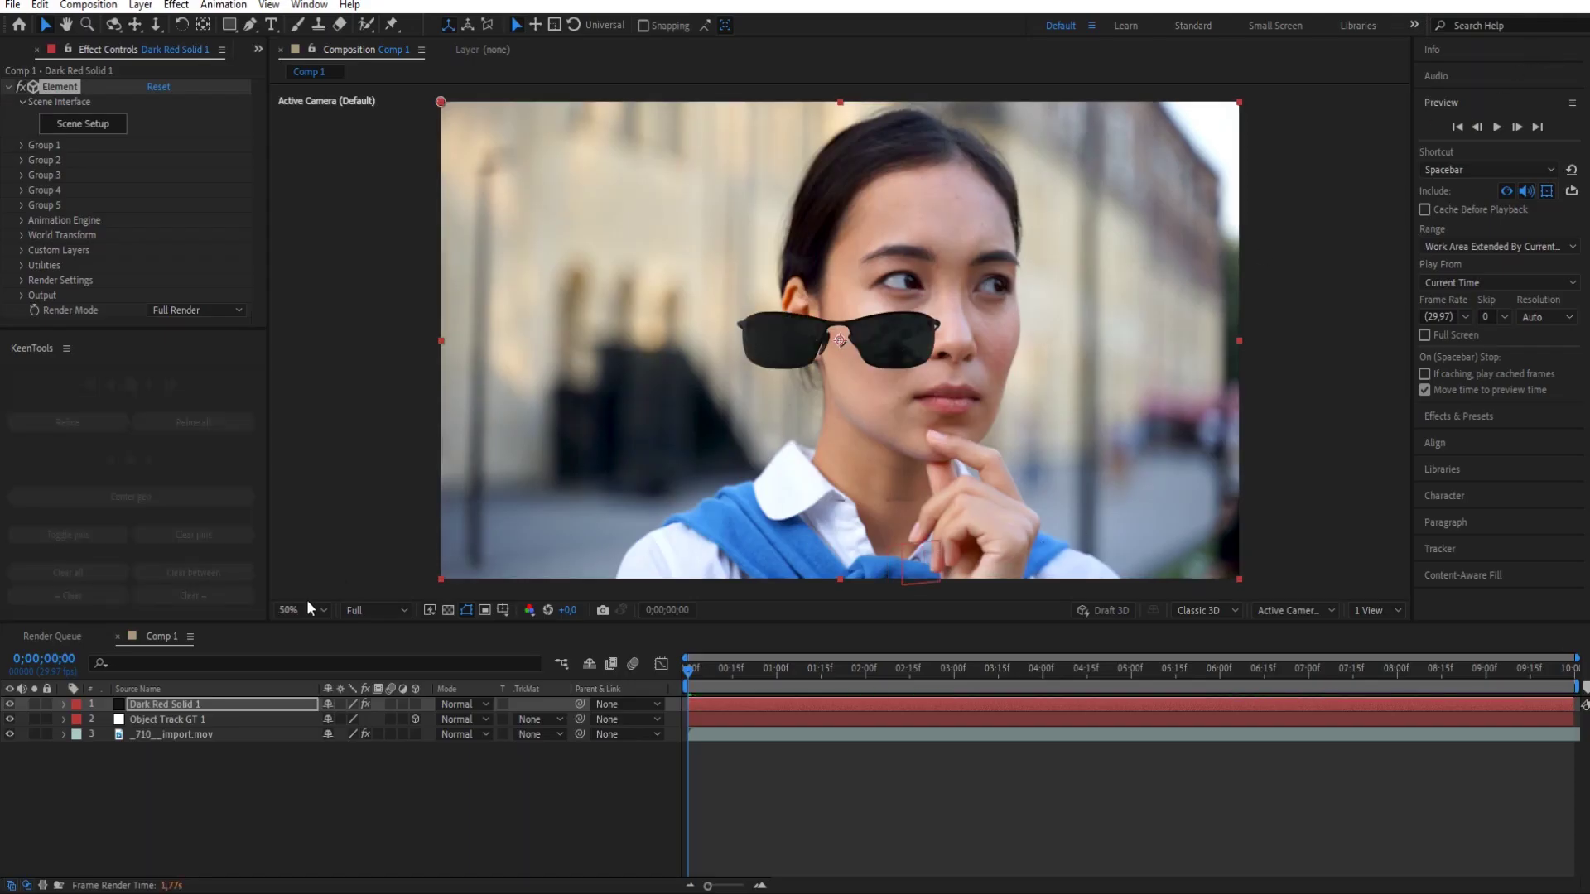
# Create a Group Null for Element's Group 1 from Group Utilities
pyautogui.click(167, 701)
pyautogui.click(22, 146)
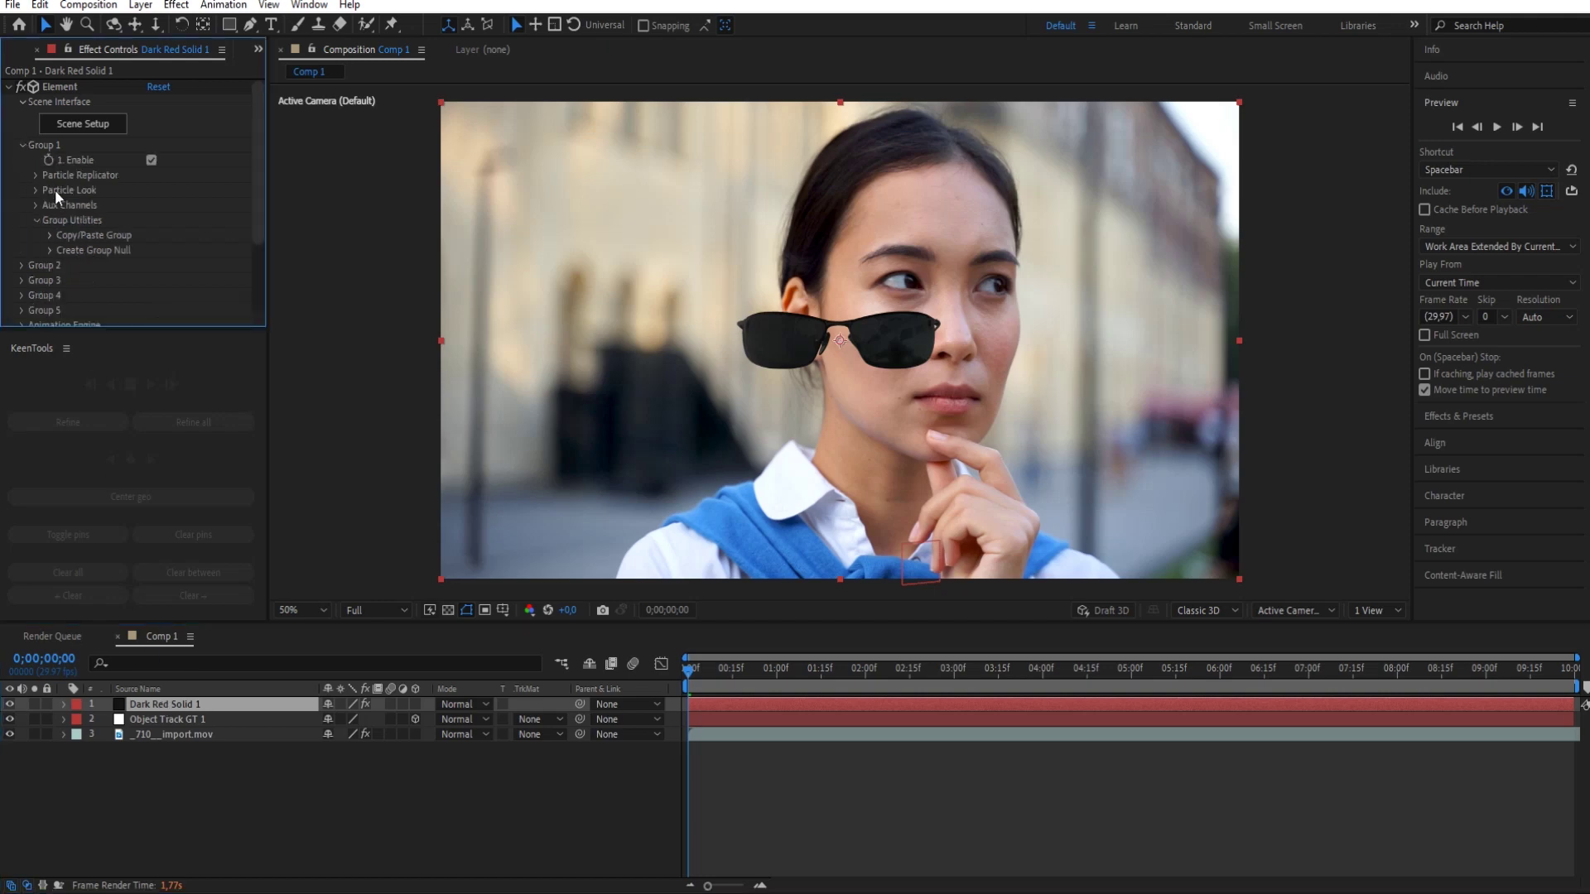
pyautogui.click(50, 250)
pyautogui.click(108, 278)
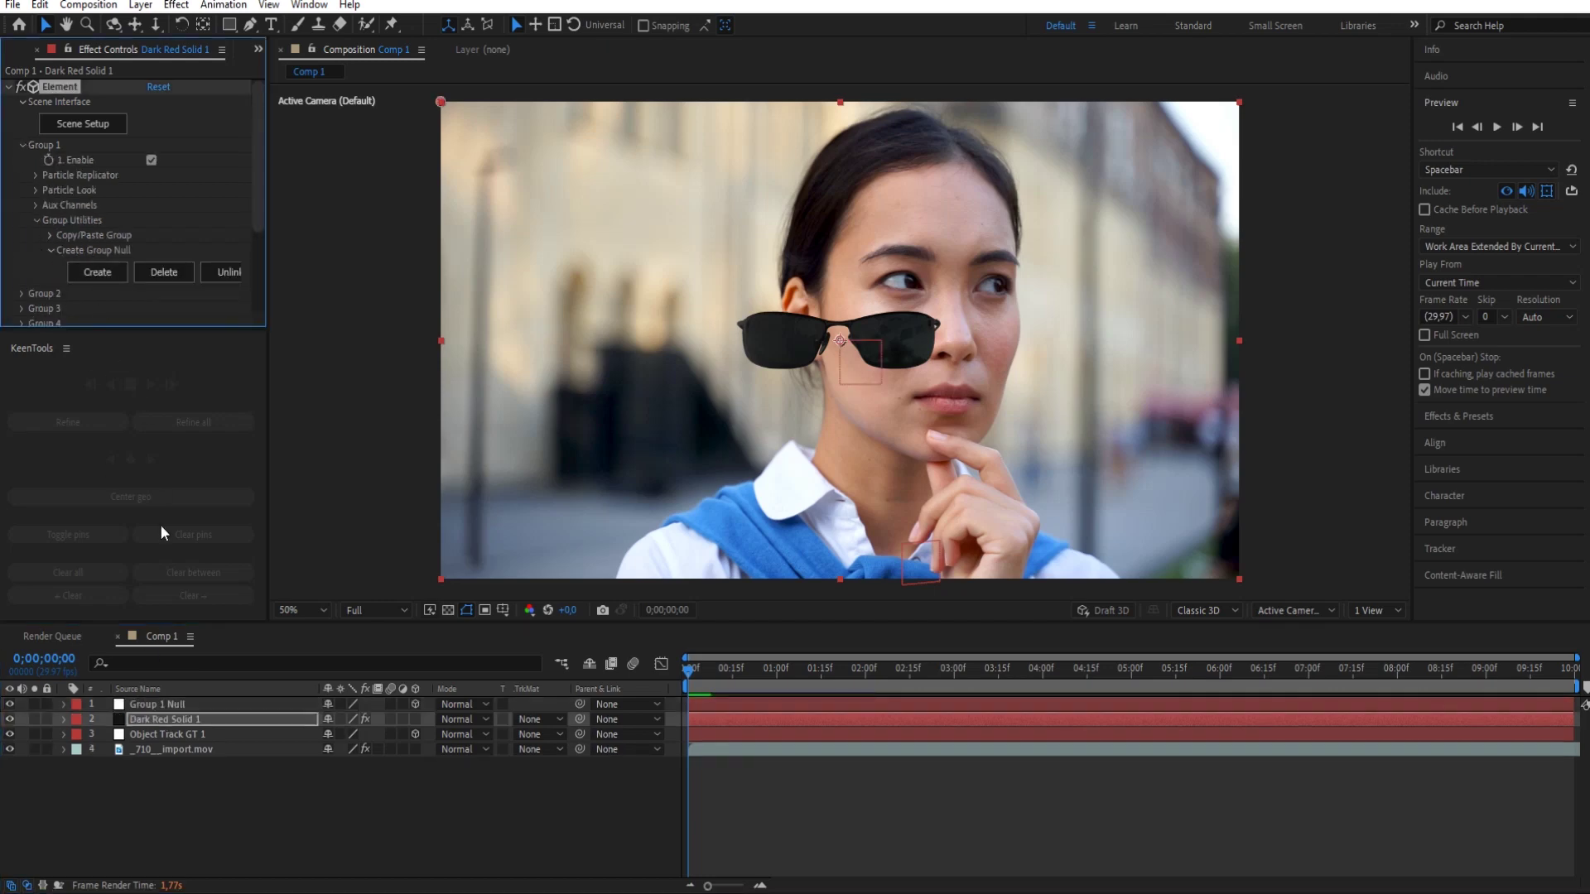
# Move the Group 1 Null so the sunglasses sit over the eyes, scaled to 104%
pyautogui.click(158, 704)
pyautogui.moveTo(921, 348); pyautogui.dragTo(1035, 348)
pyautogui.moveTo(953, 245); pyautogui.dragTo(945, 197)
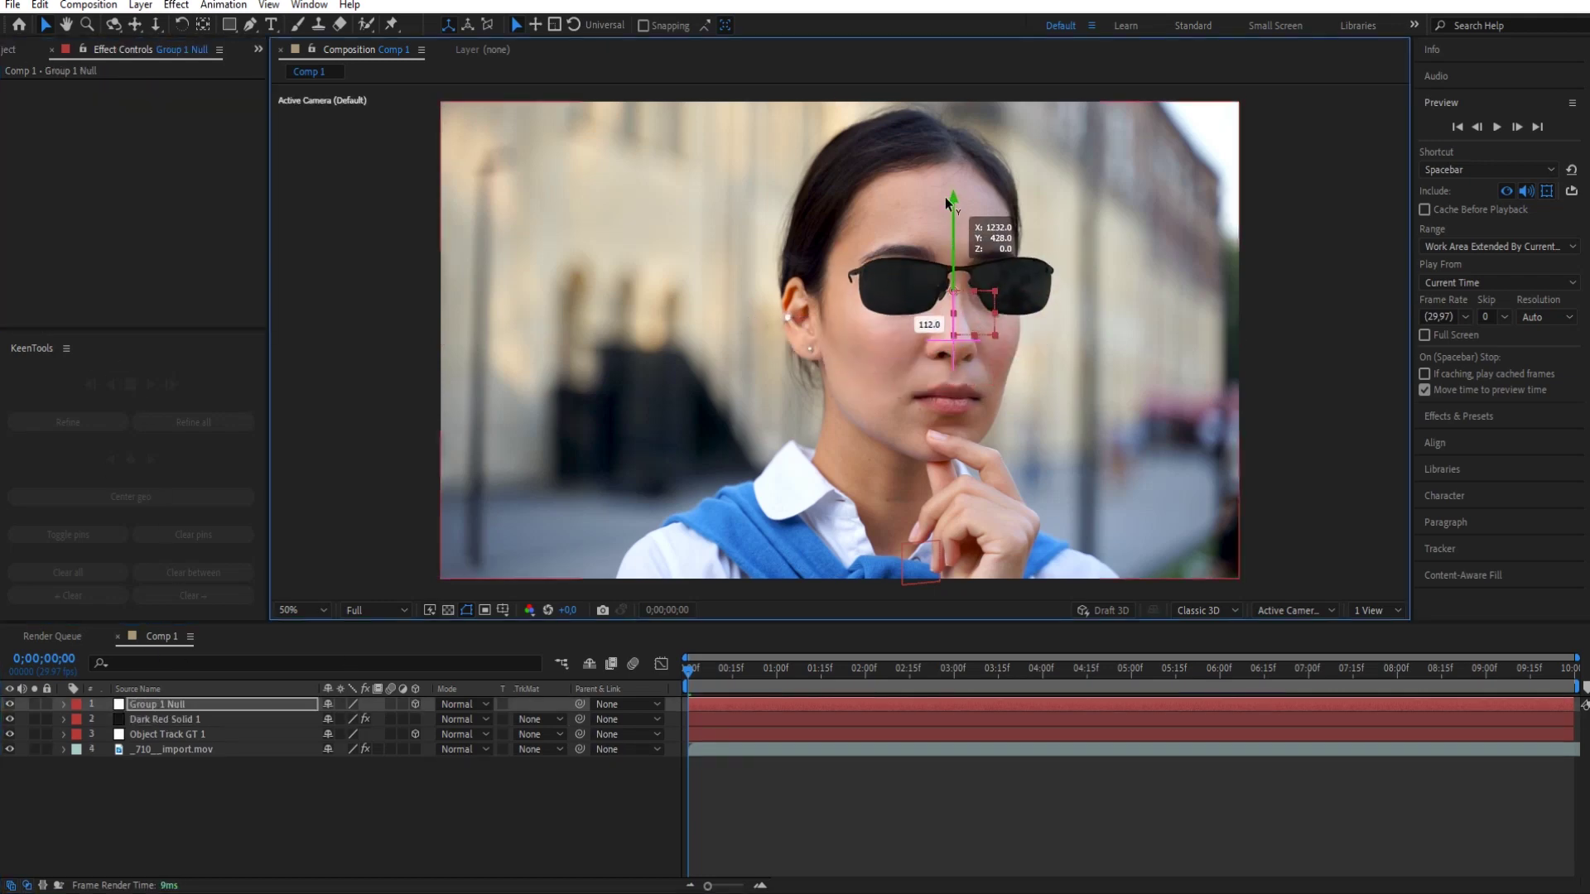
pyautogui.click(63, 703)
pyautogui.moveTo(374, 764)
pyautogui.mouseDown()
pyautogui.moveTo(383, 780)
pyautogui.moveTo(365, 749)
pyautogui.mouseUp()
pyautogui.moveTo(954, 246)
pyautogui.mouseDown()
pyautogui.moveTo(952, 273)
pyautogui.moveTo(1004, 291)
pyautogui.mouseUp()
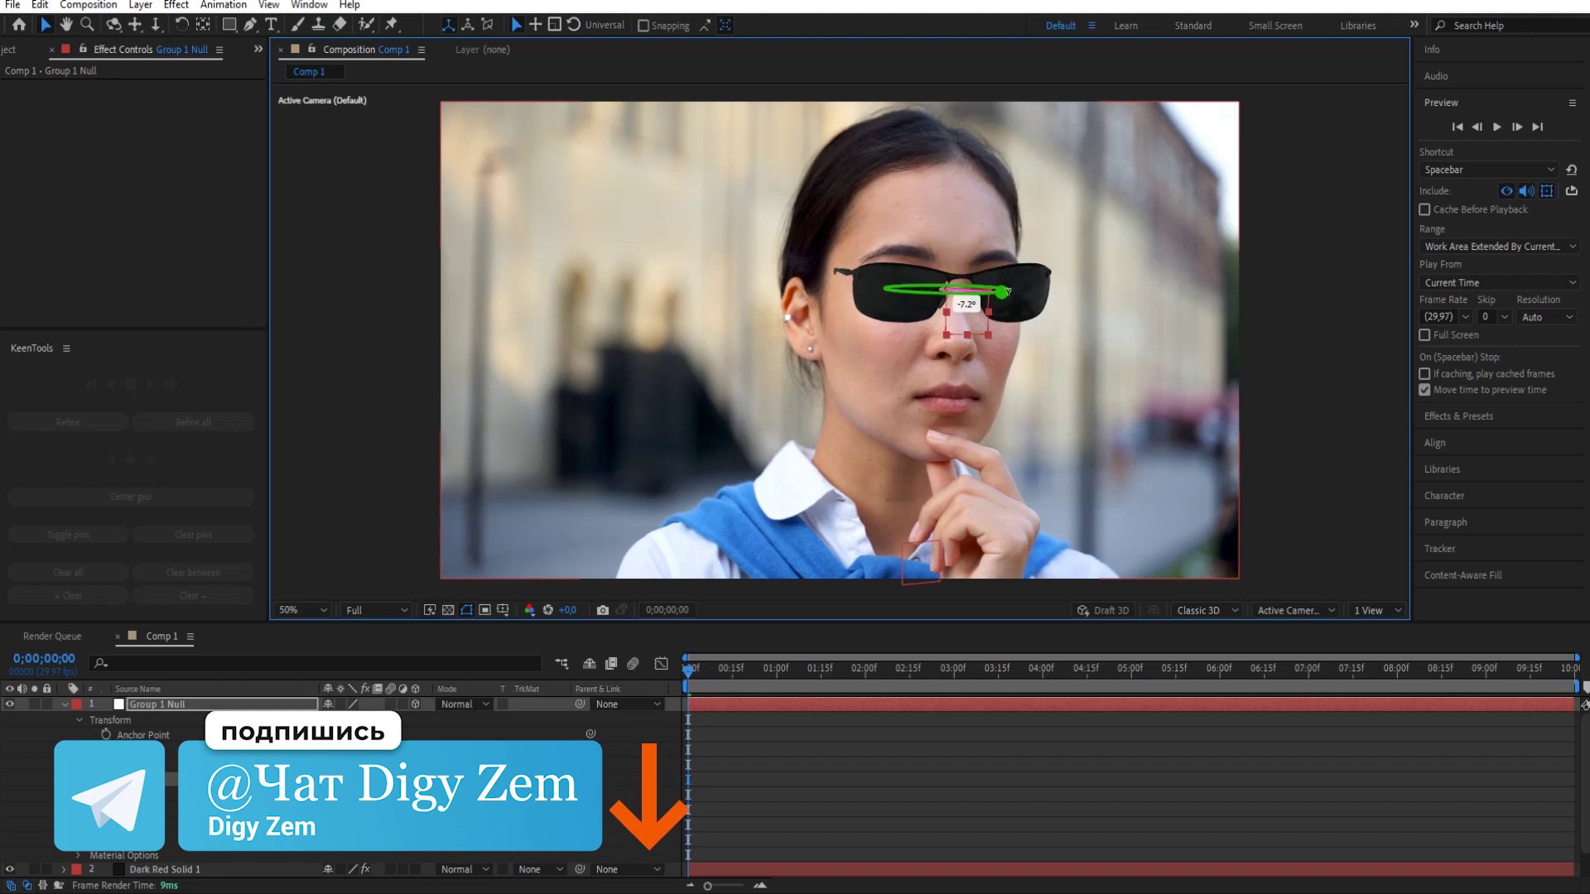
# Rotate, tilt and level the glasses to match the head angle, then enlarge them slightly
pyautogui.press('.')
pyautogui.press('.')
pyautogui.moveTo(1109, 240); pyautogui.dragTo(1046, 242)
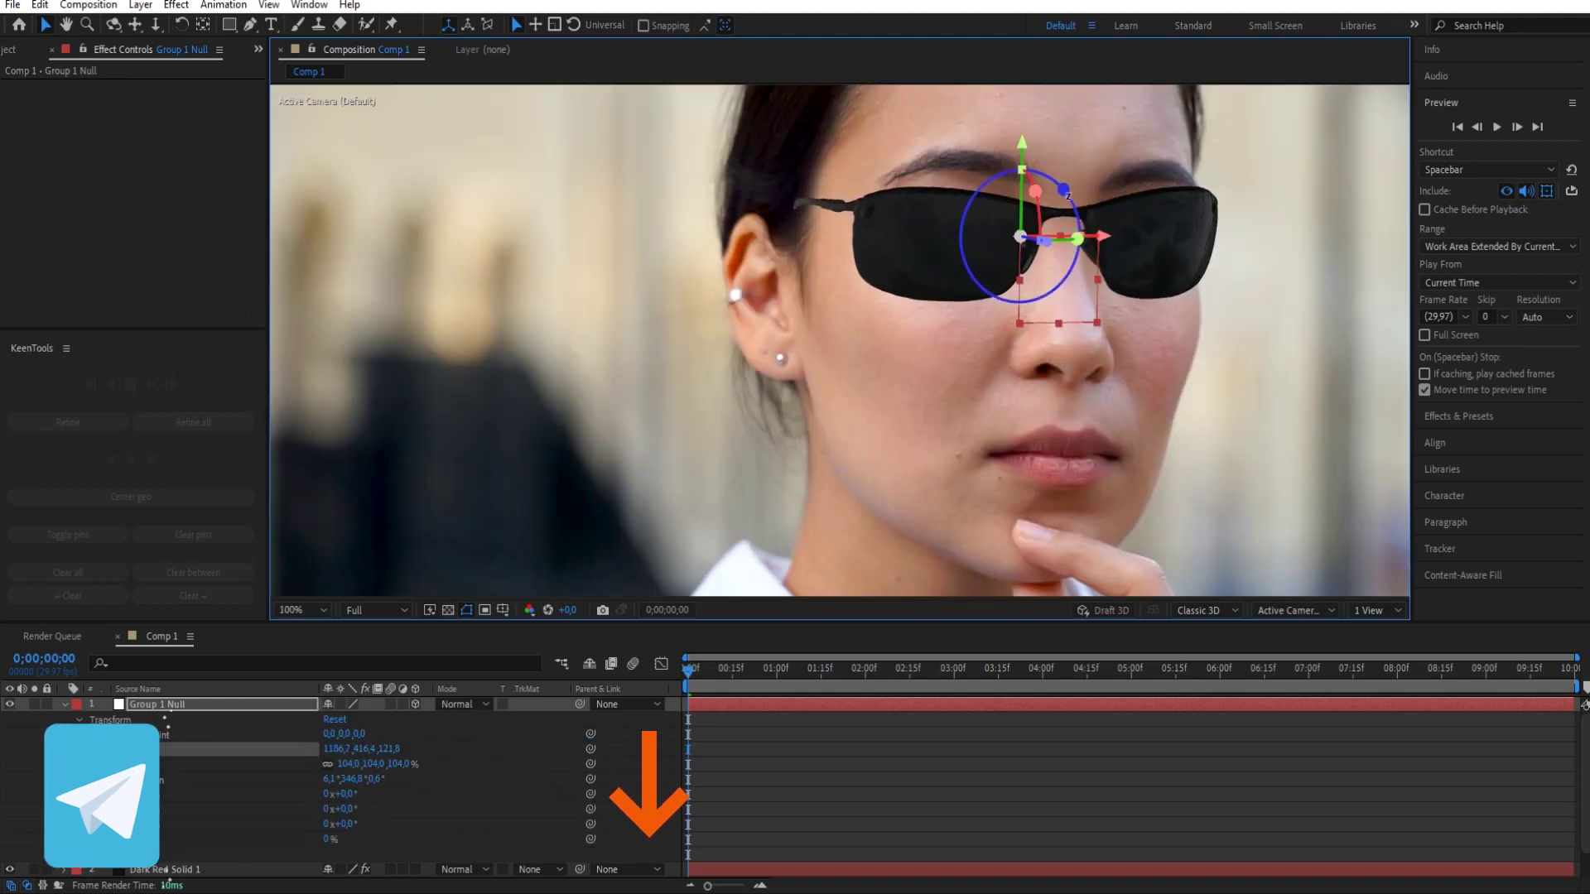
pyautogui.moveTo(1068, 192); pyautogui.dragTo(1072, 197)
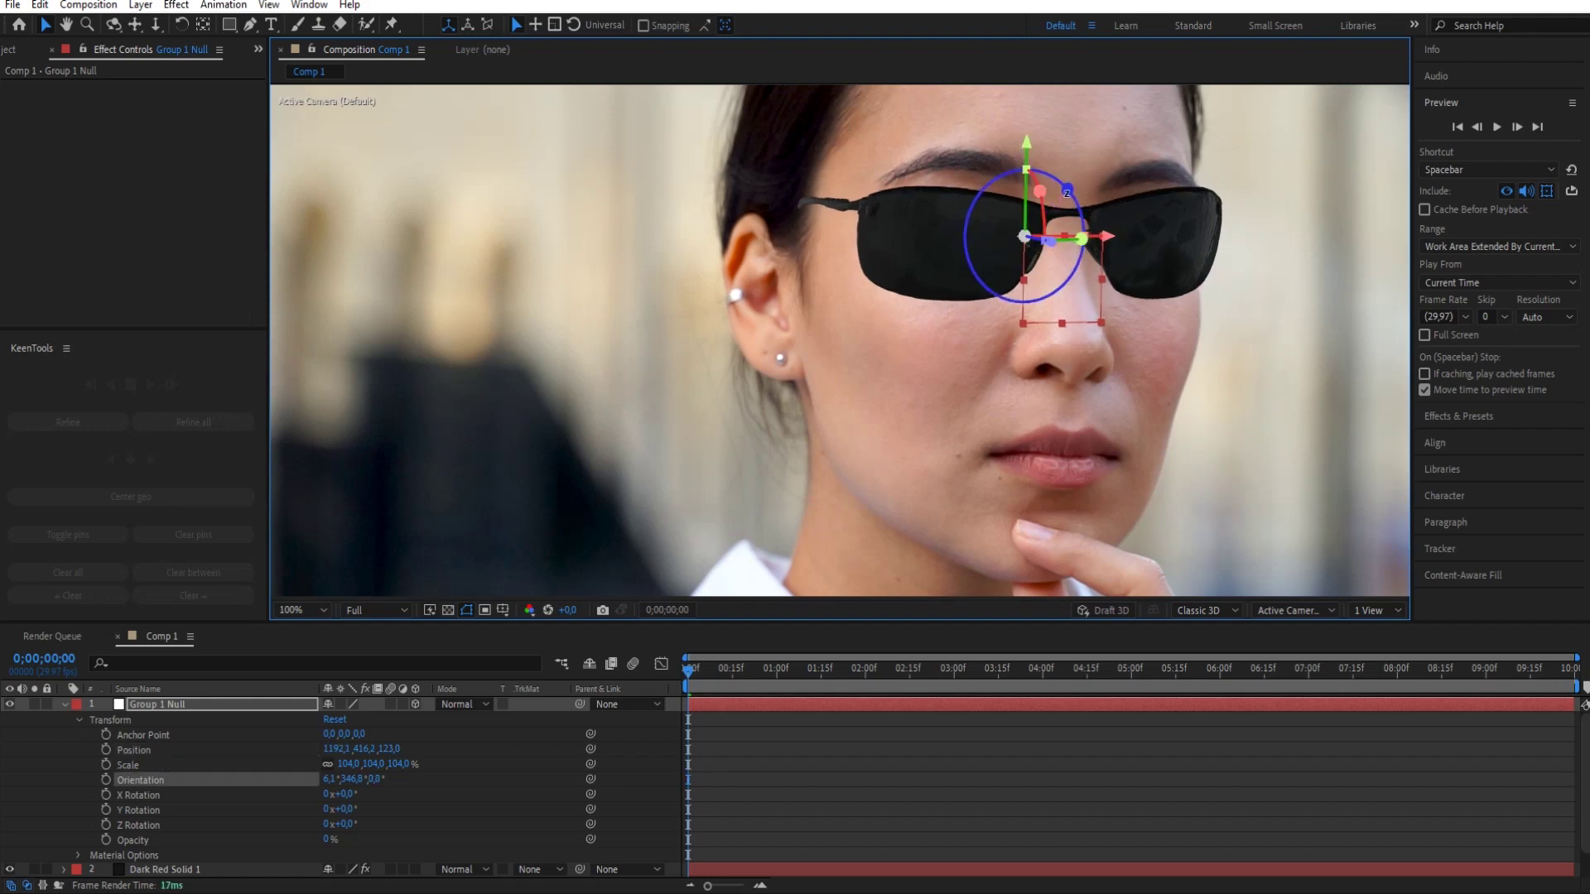
pyautogui.press(',')
pyautogui.press('.')
pyautogui.moveTo(1068, 189); pyautogui.dragTo(1069, 186)
pyautogui.moveTo(1025, 235); pyautogui.dragTo(1027, 235)
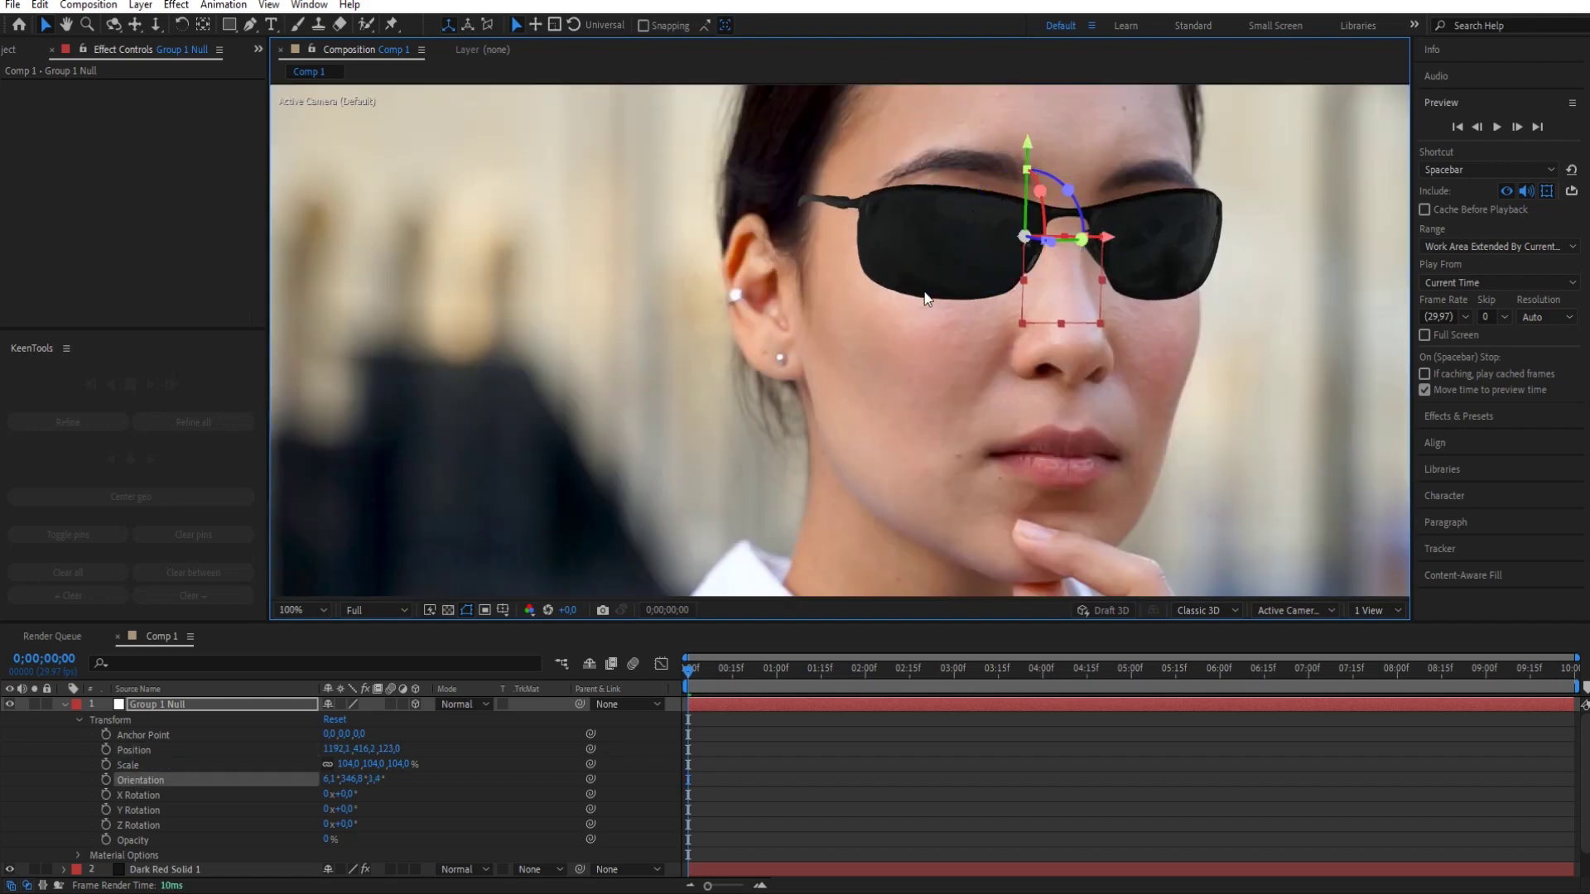
pyautogui.press(',')
pyautogui.moveTo(370, 763); pyautogui.dragTo(397, 764)
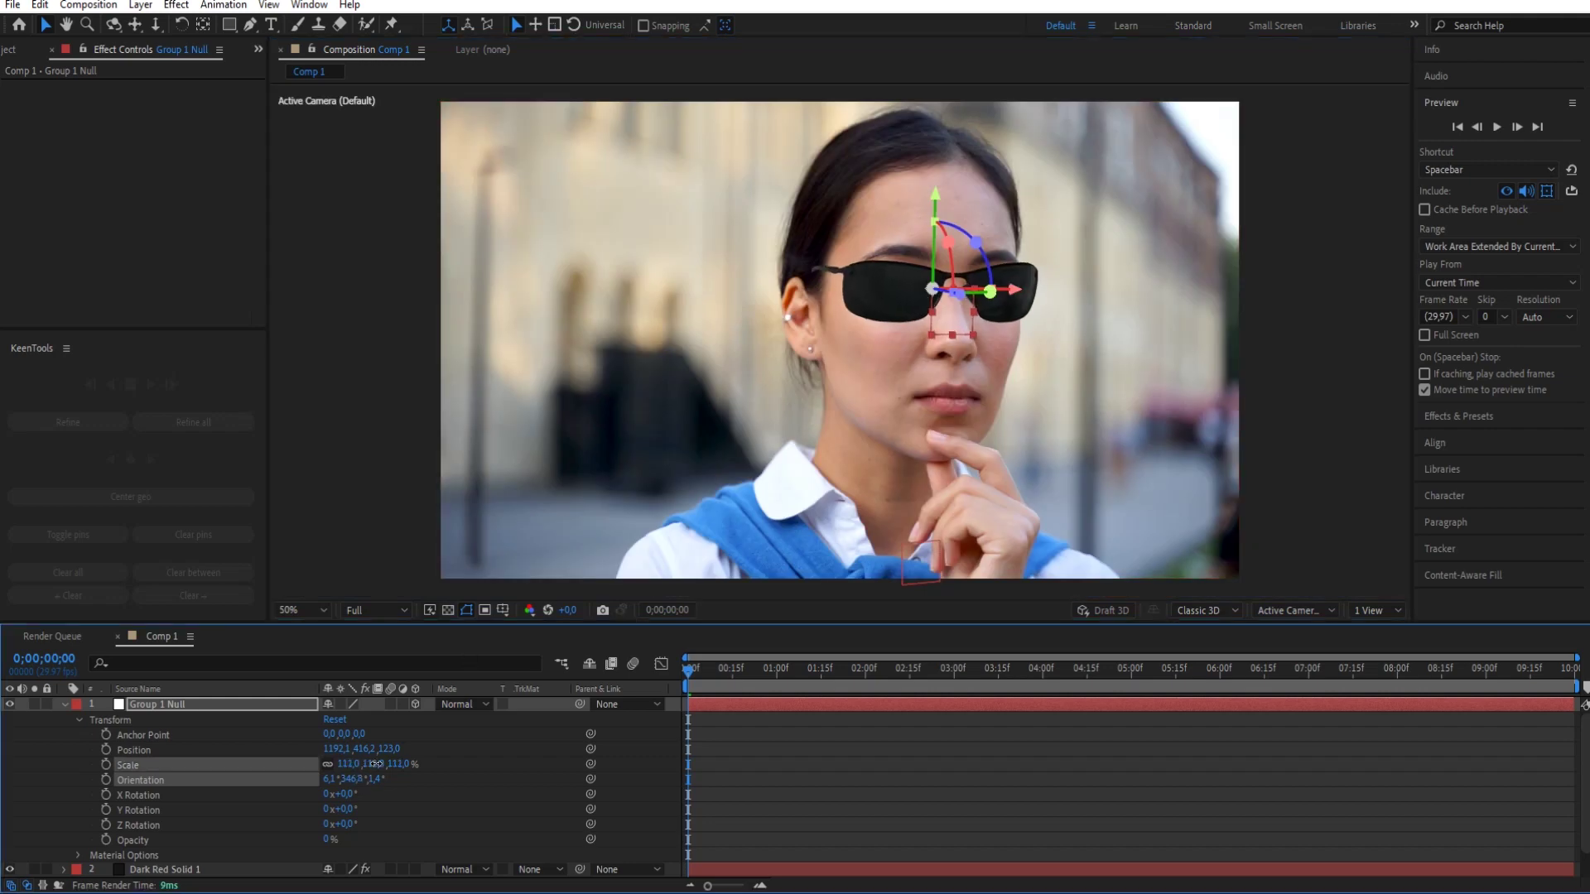
# Parent the Group 1 Null to Object Track GT 1 and preview the tracked glasses
pyautogui.press('u')
pyautogui.click(178, 705)
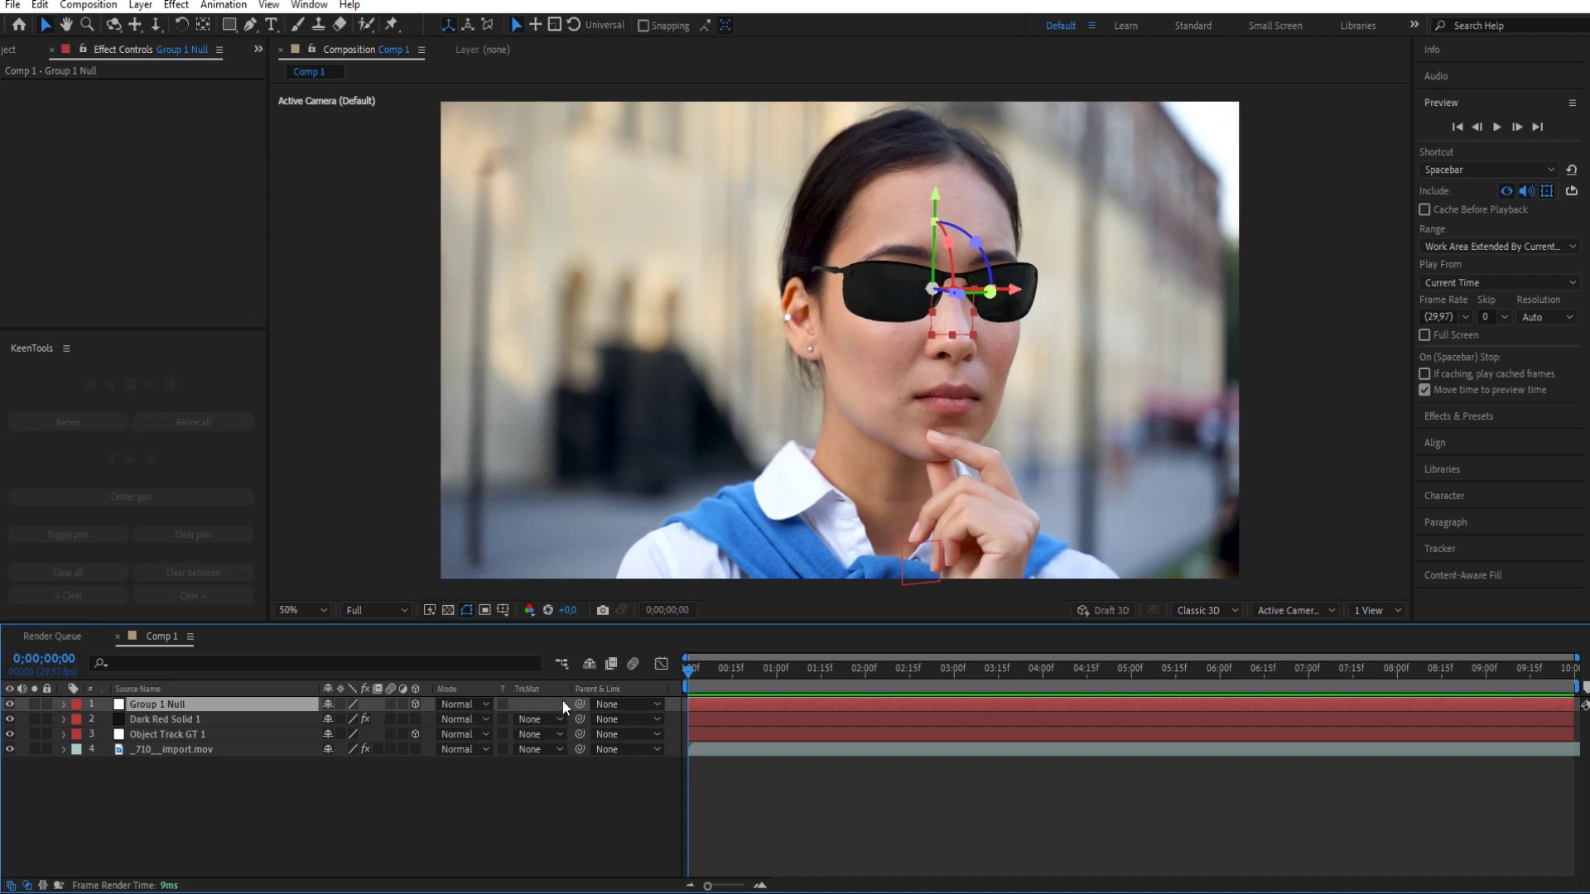
pyautogui.moveTo(578, 702)
pyautogui.mouseDown()
pyautogui.moveTo(199, 733)
pyautogui.moveTo(171, 711)
pyautogui.mouseUp()
pyautogui.click(172, 706)
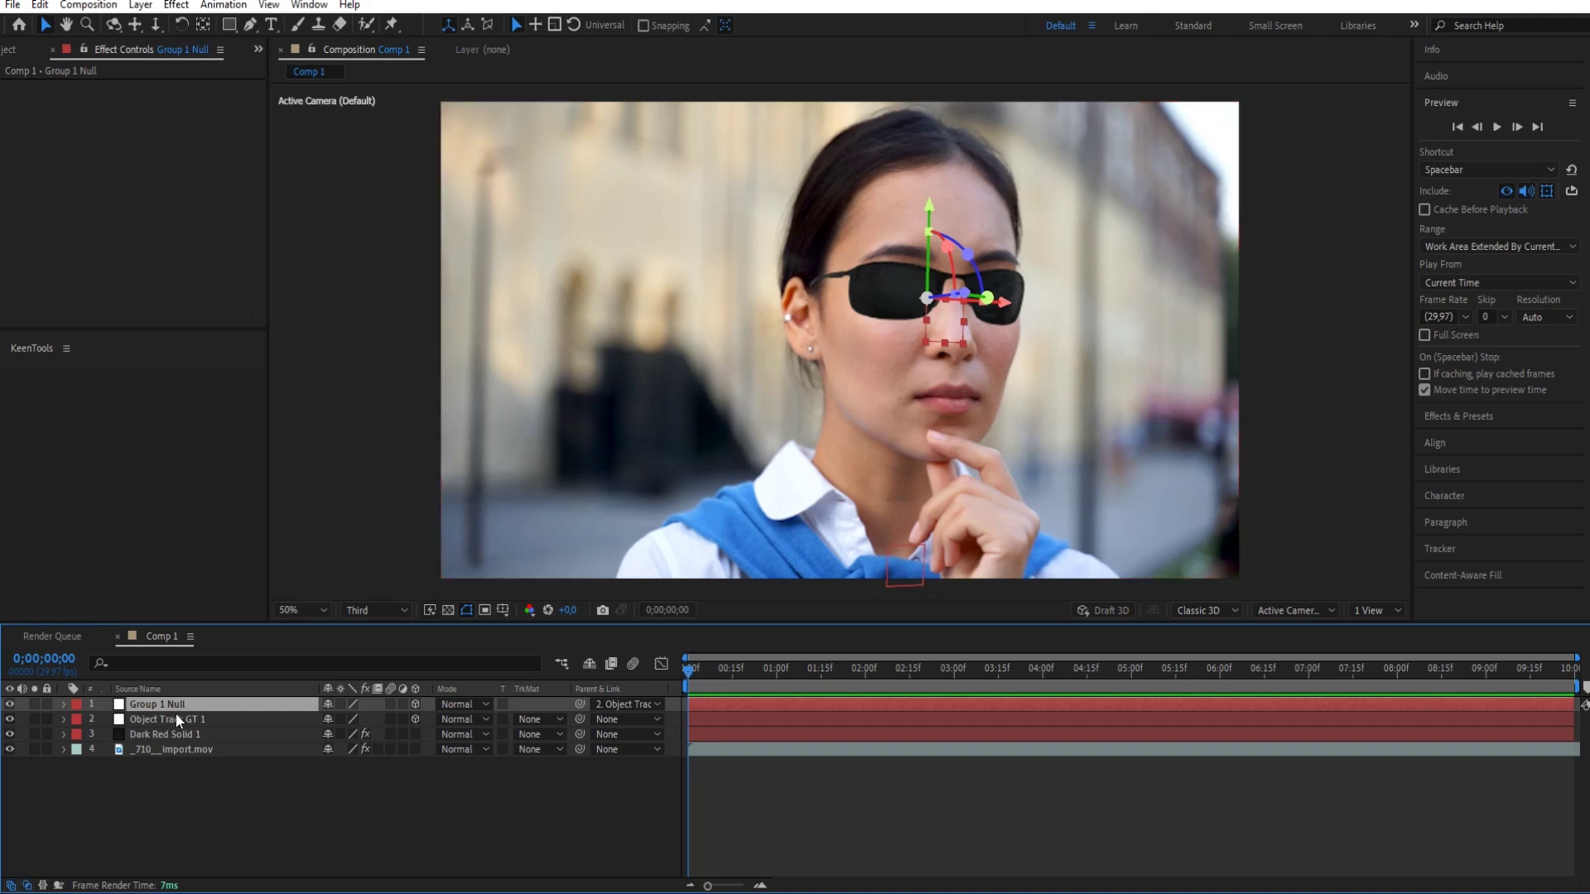
pyautogui.click(202, 793)
pyautogui.click(1503, 126)
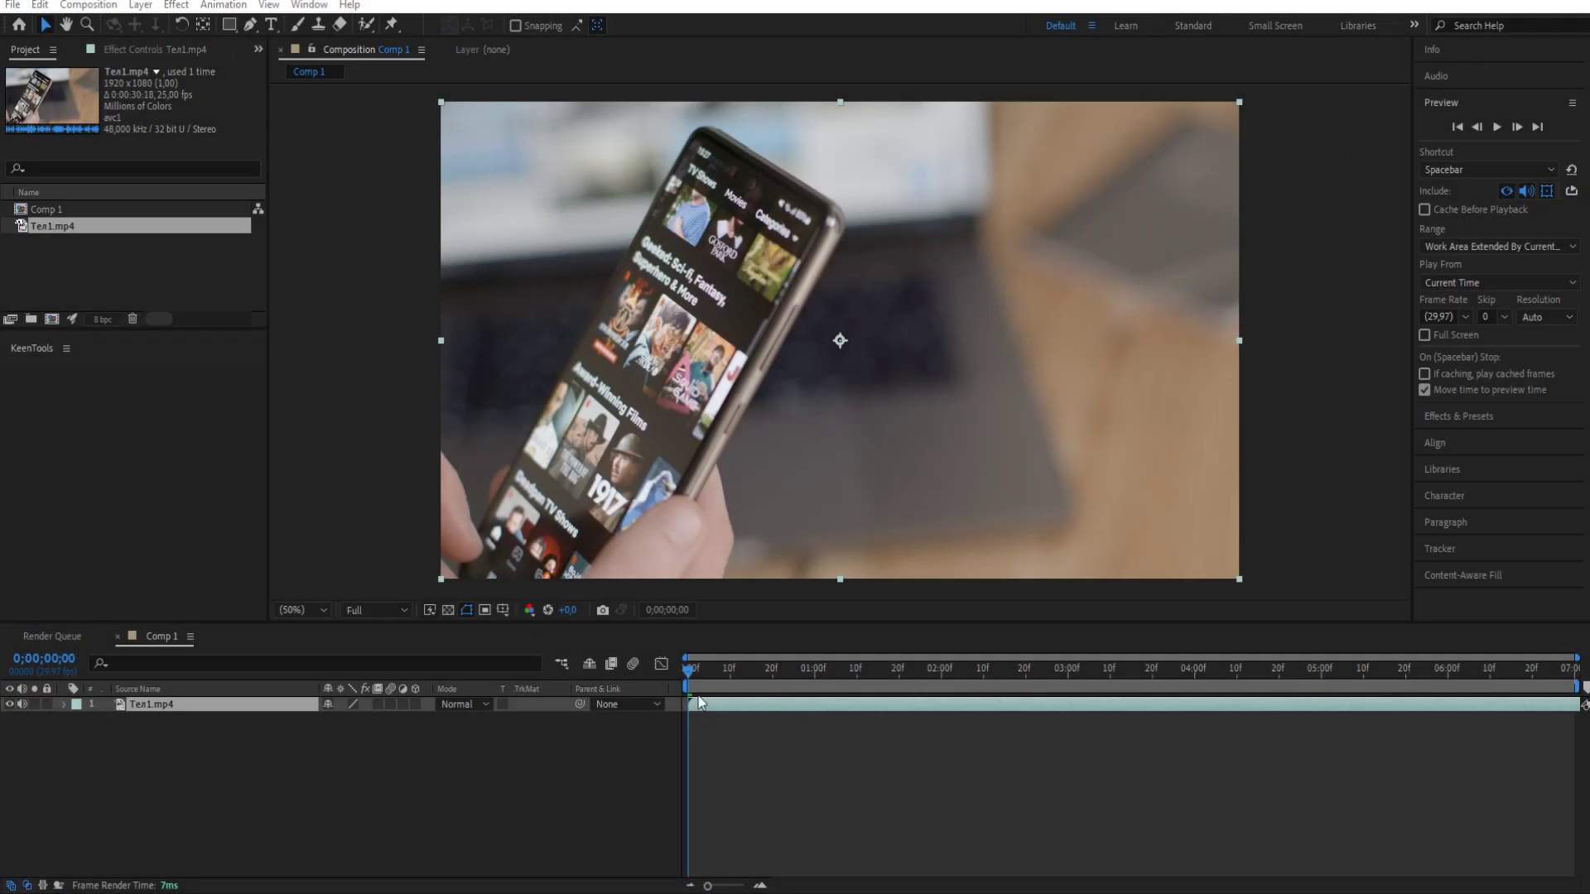
# Play through the Ten1.mp4 phone footage, then return the playhead to 0;00;00;00
pyautogui.click(690, 673)
pyautogui.press('space')
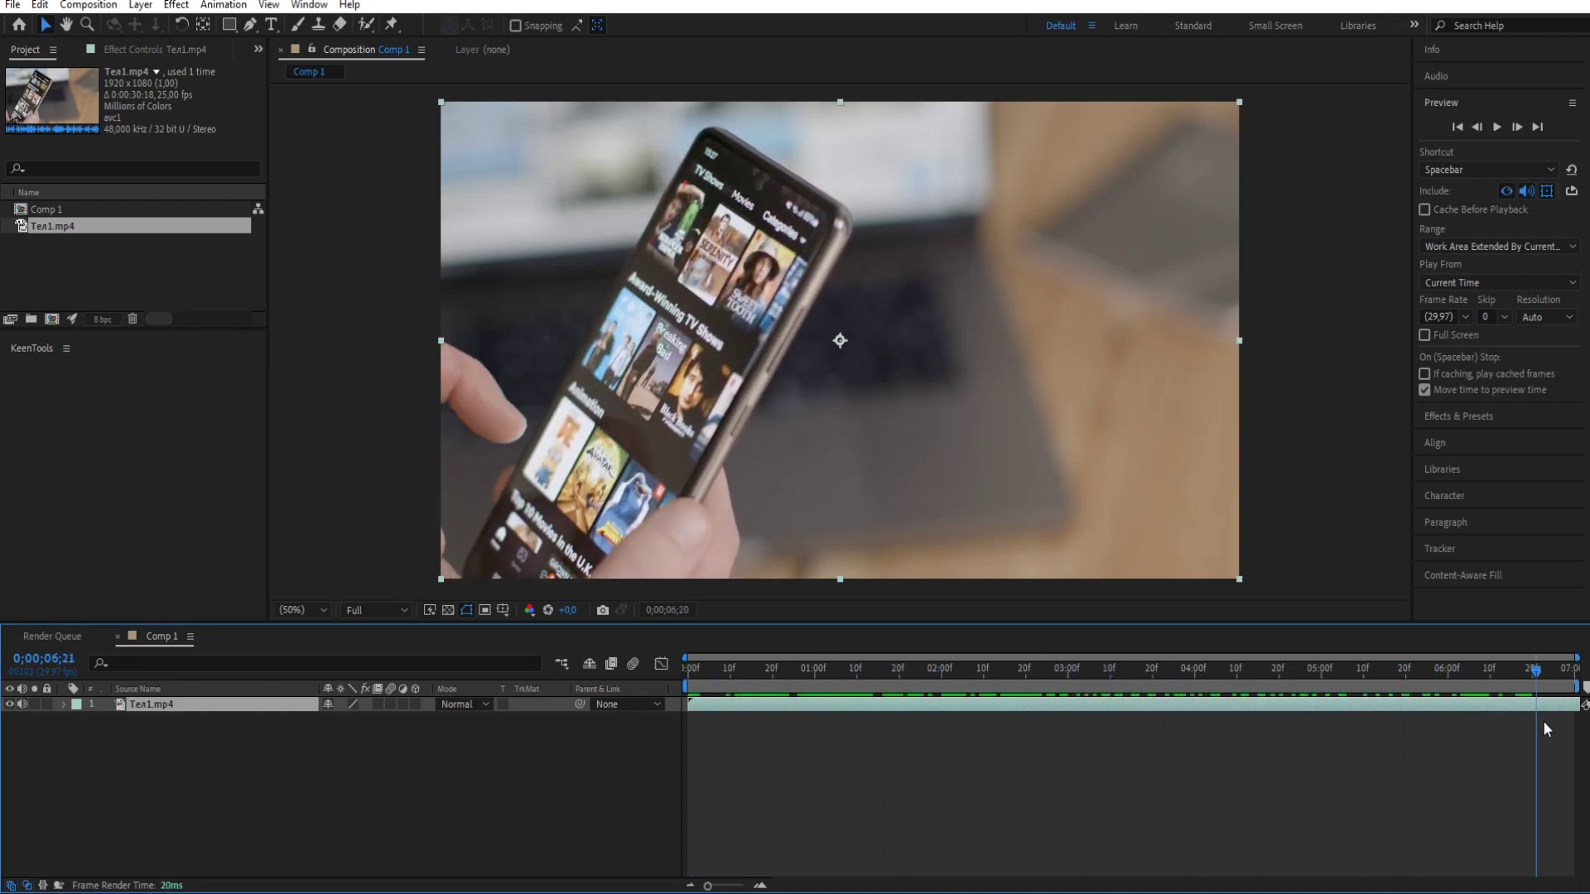
pyautogui.moveTo(1217, 735); pyautogui.dragTo(1282, 743)
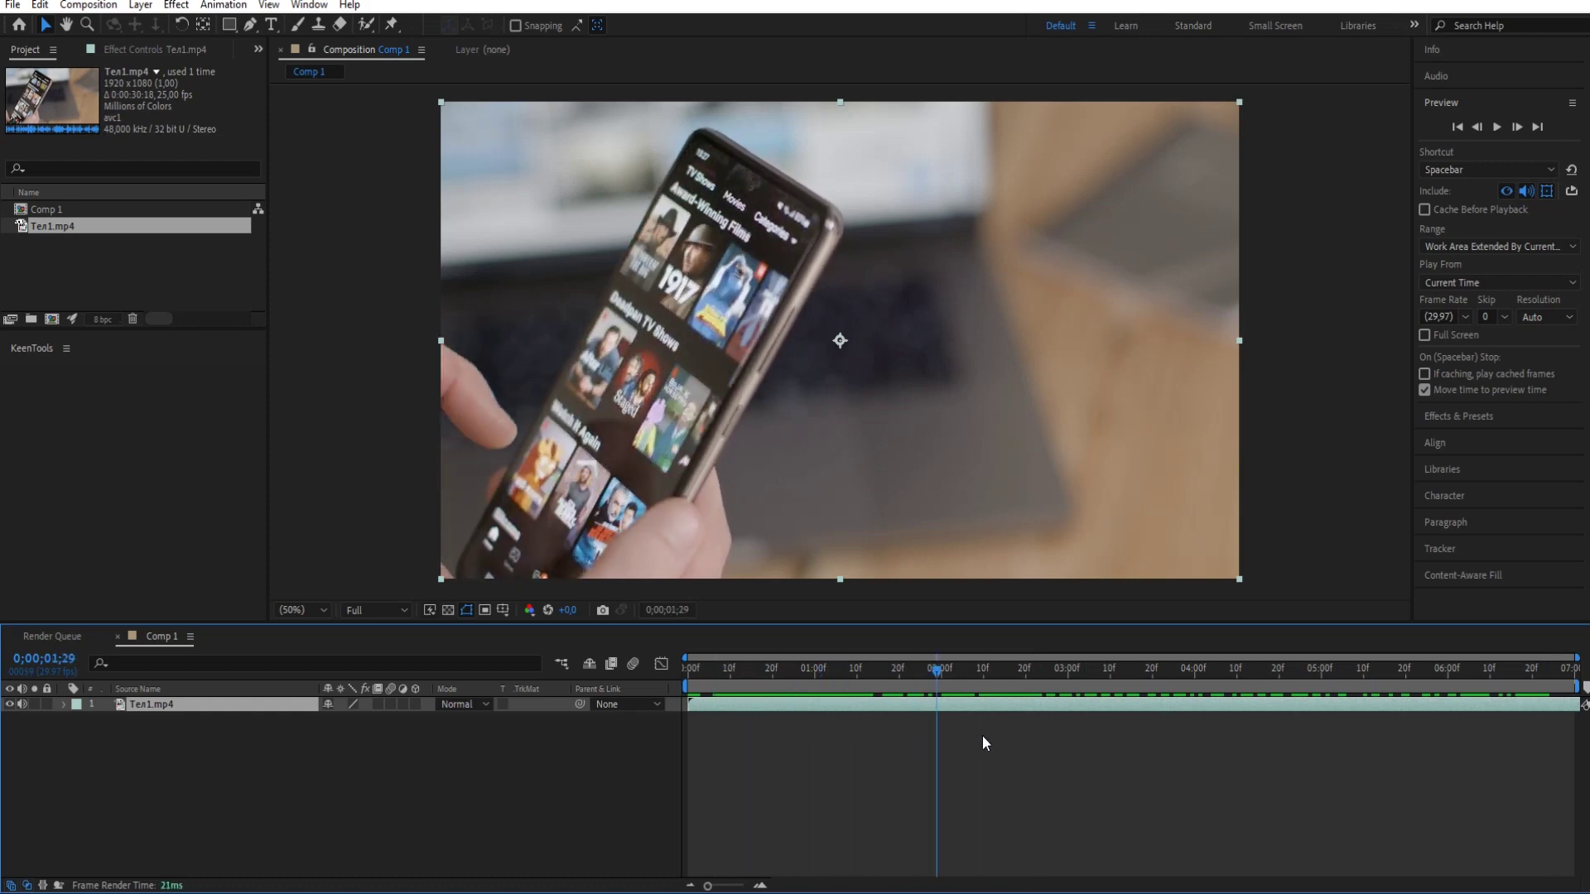
pyautogui.moveTo(1250, 733); pyautogui.dragTo(687, 733)
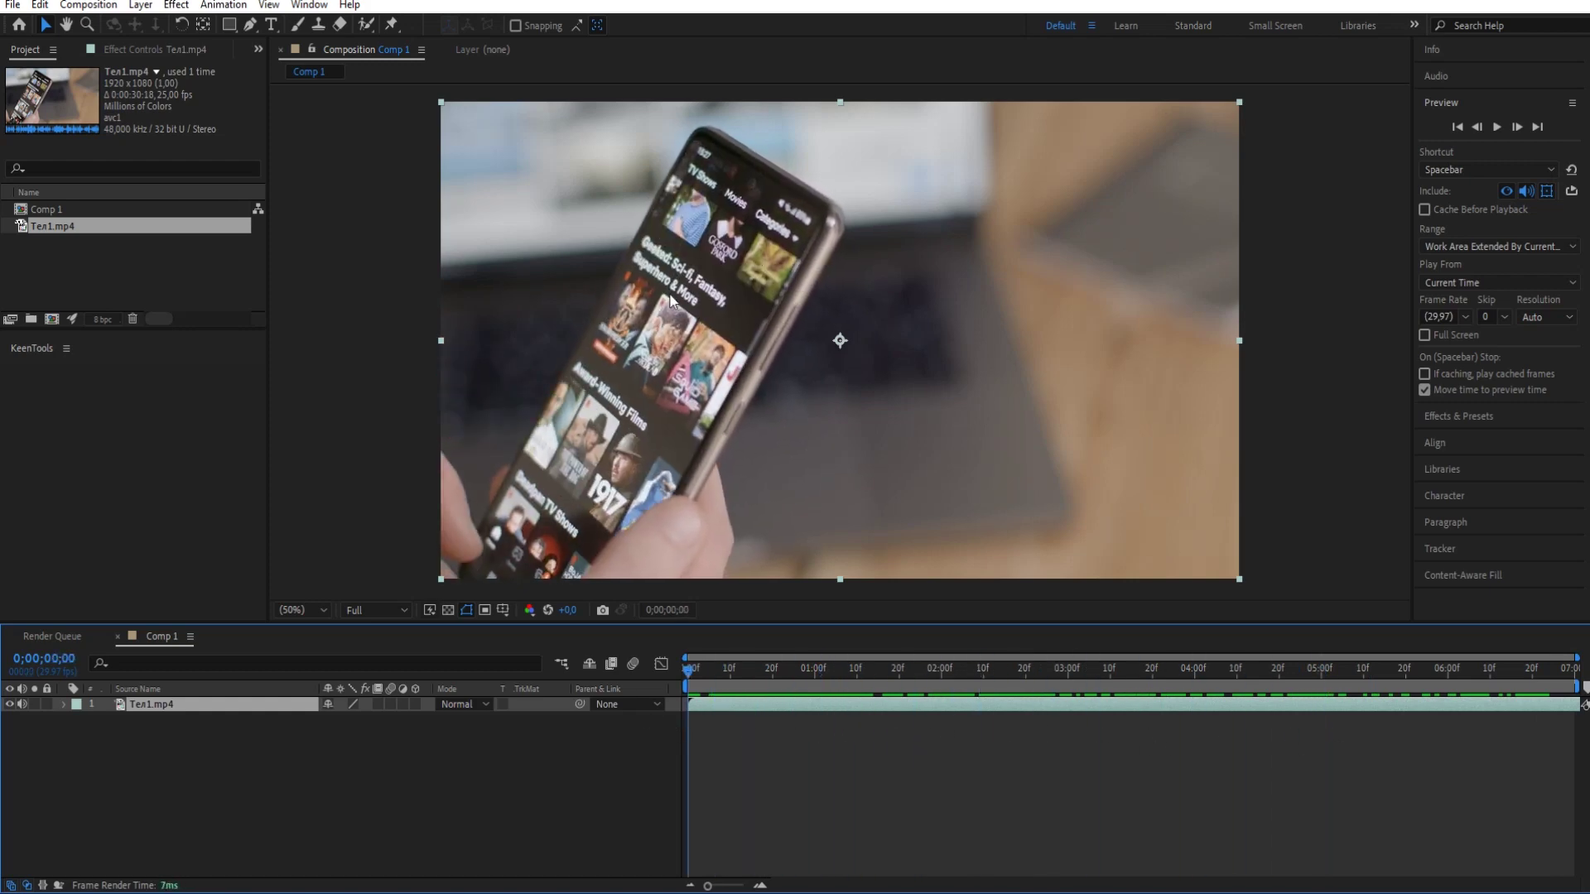
# Apply KeenTools GeoTracker to the phone clip with a Plane primitive geometry source
pyautogui.click(177, 5)
pyautogui.moveTo(274, 266)
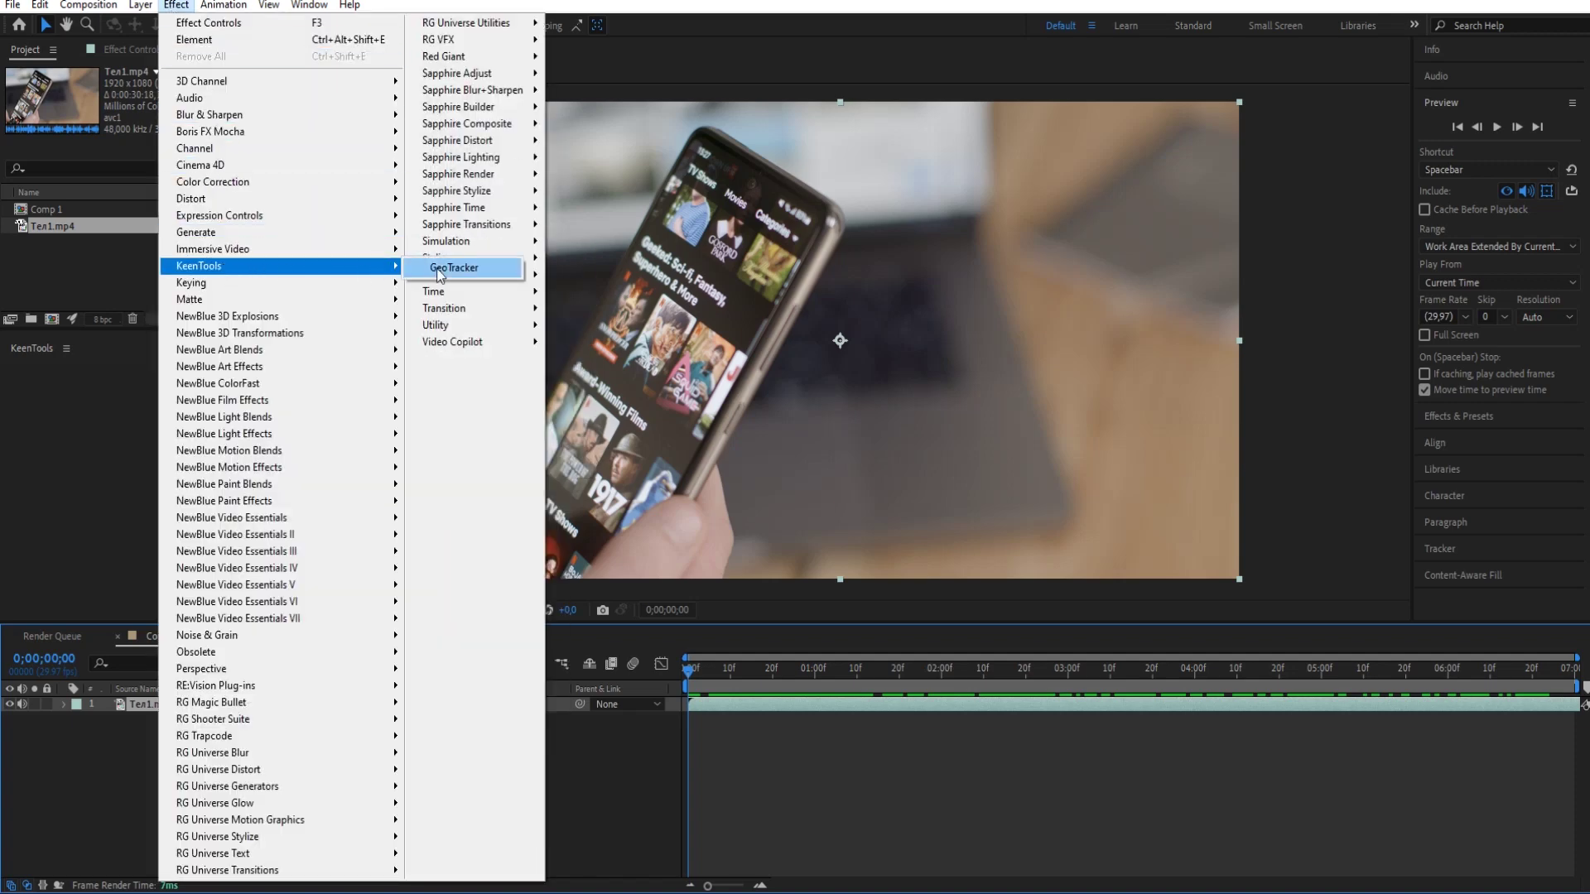
pyautogui.click(440, 270)
pyautogui.click(146, 51)
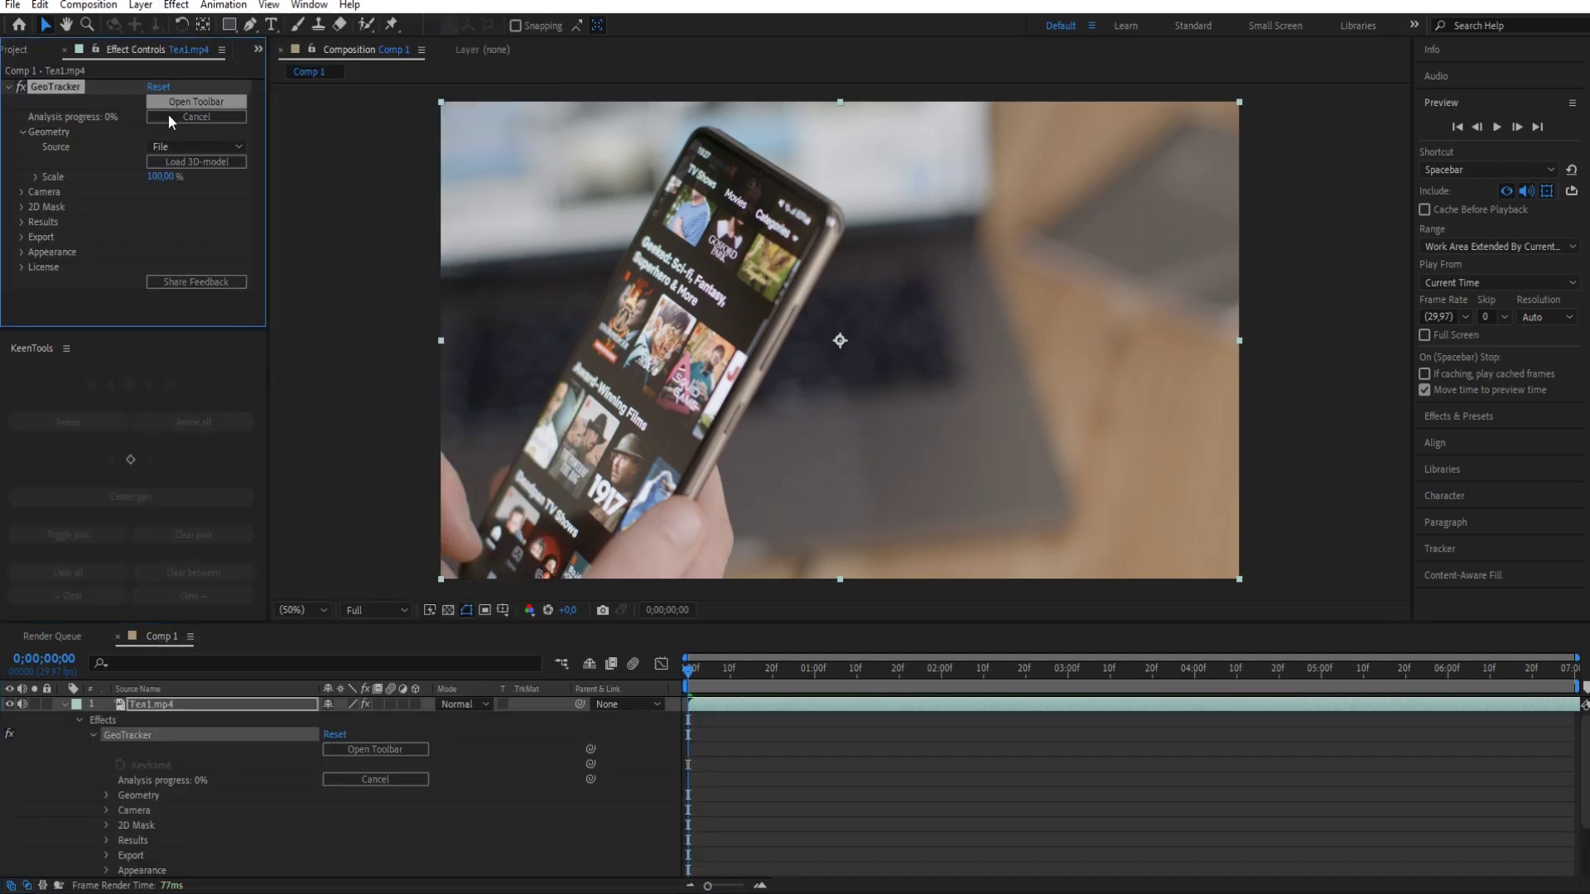
pyautogui.click(234, 146)
pyautogui.click(212, 183)
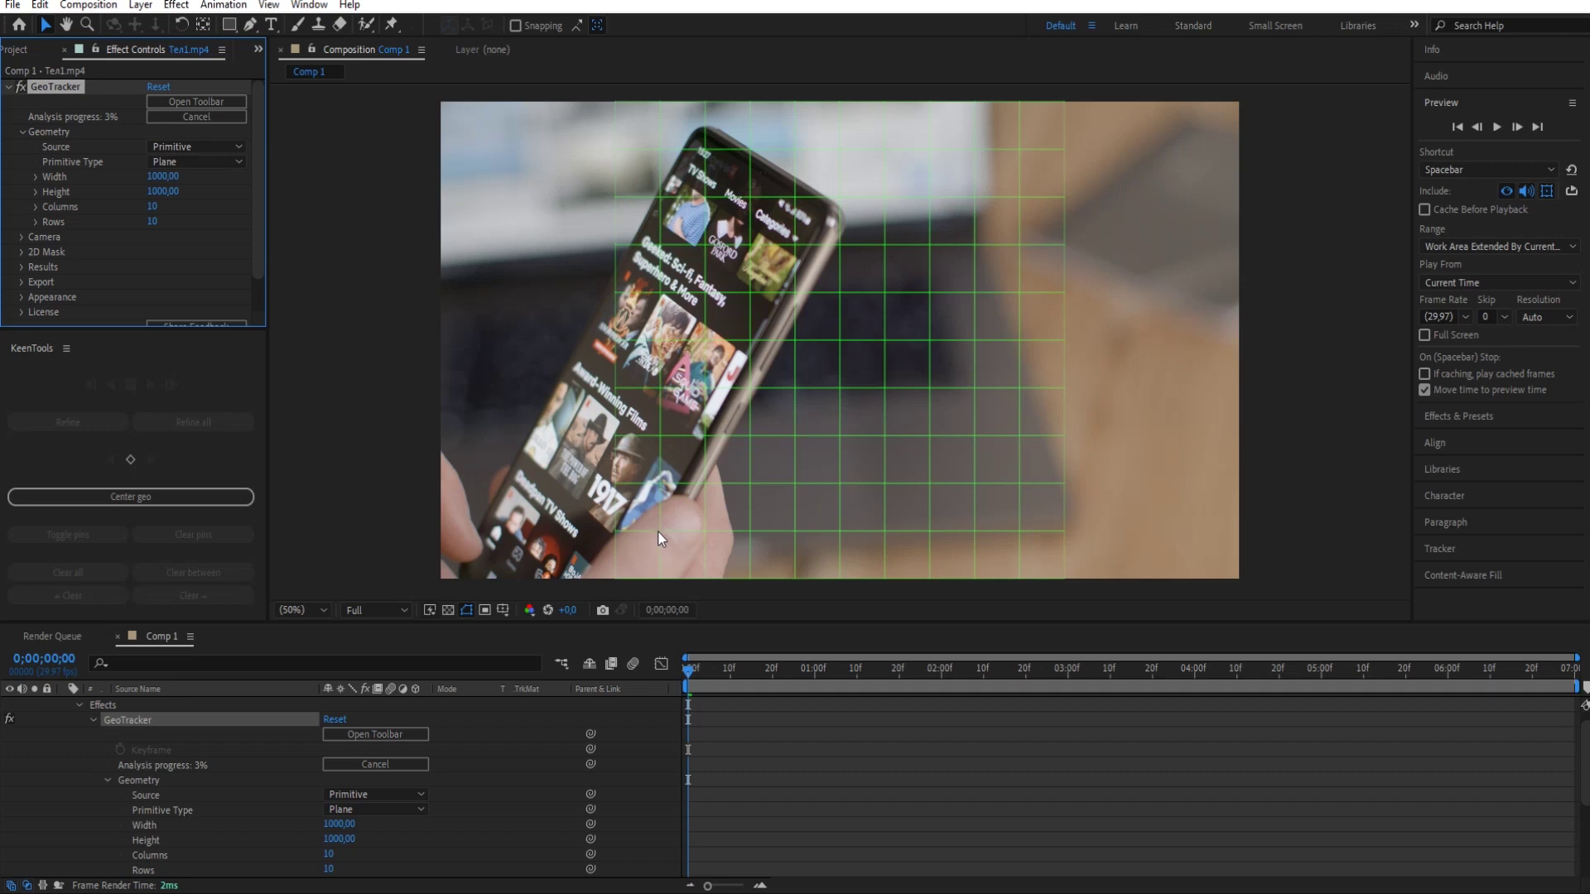
# Drag pins to align the plane grid with the phone screen, then remove all pins
pyautogui.moveTo(660, 539); pyautogui.dragTo(521, 550)
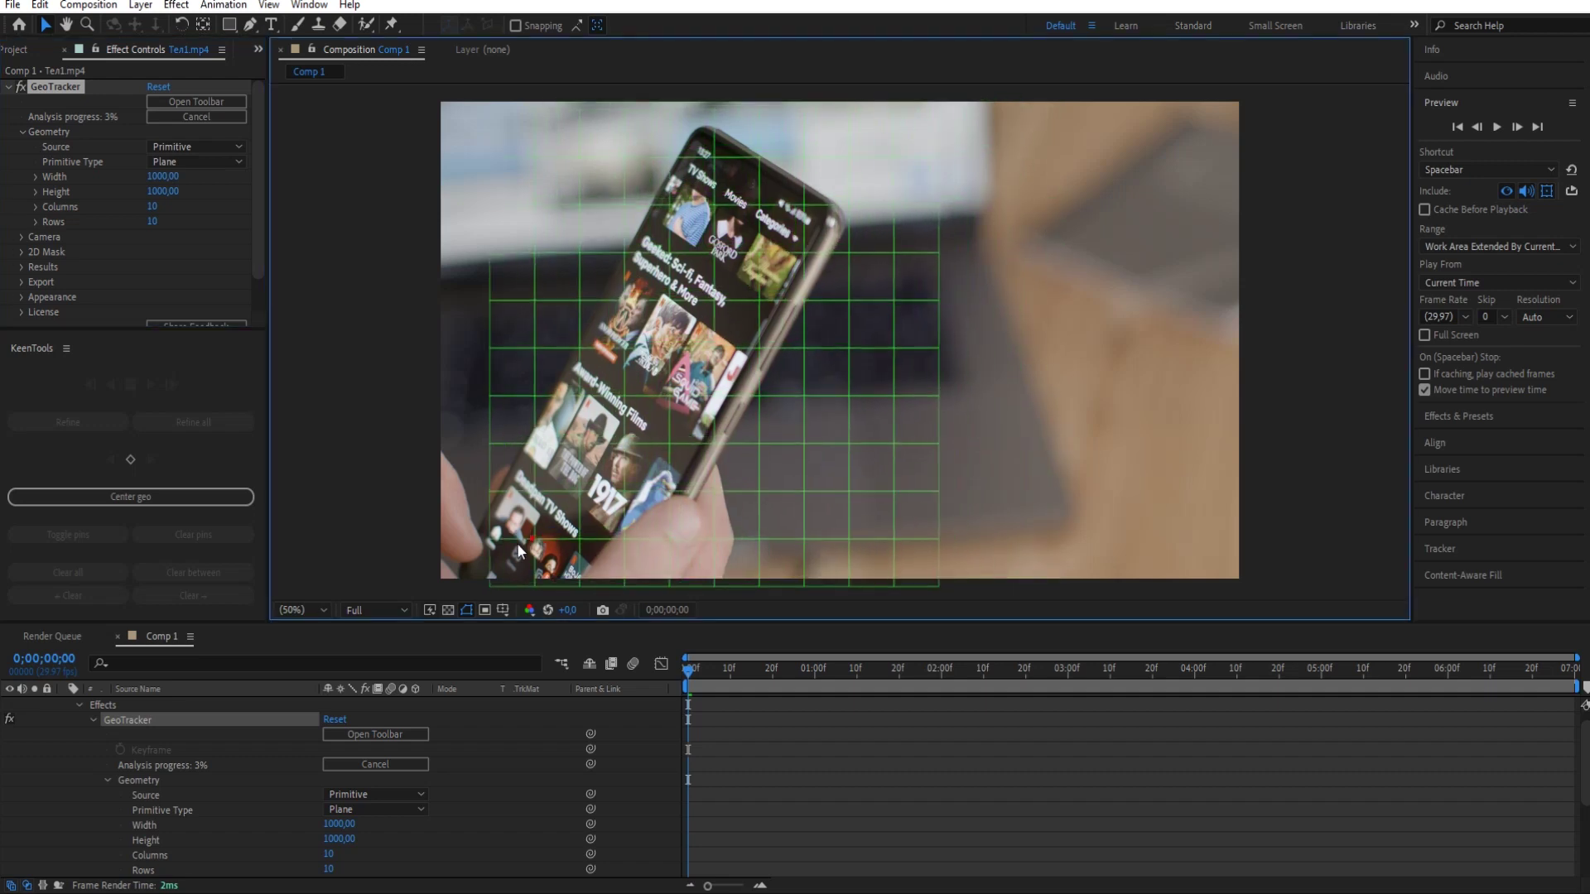
pyautogui.moveTo(521, 549); pyautogui.dragTo(491, 525)
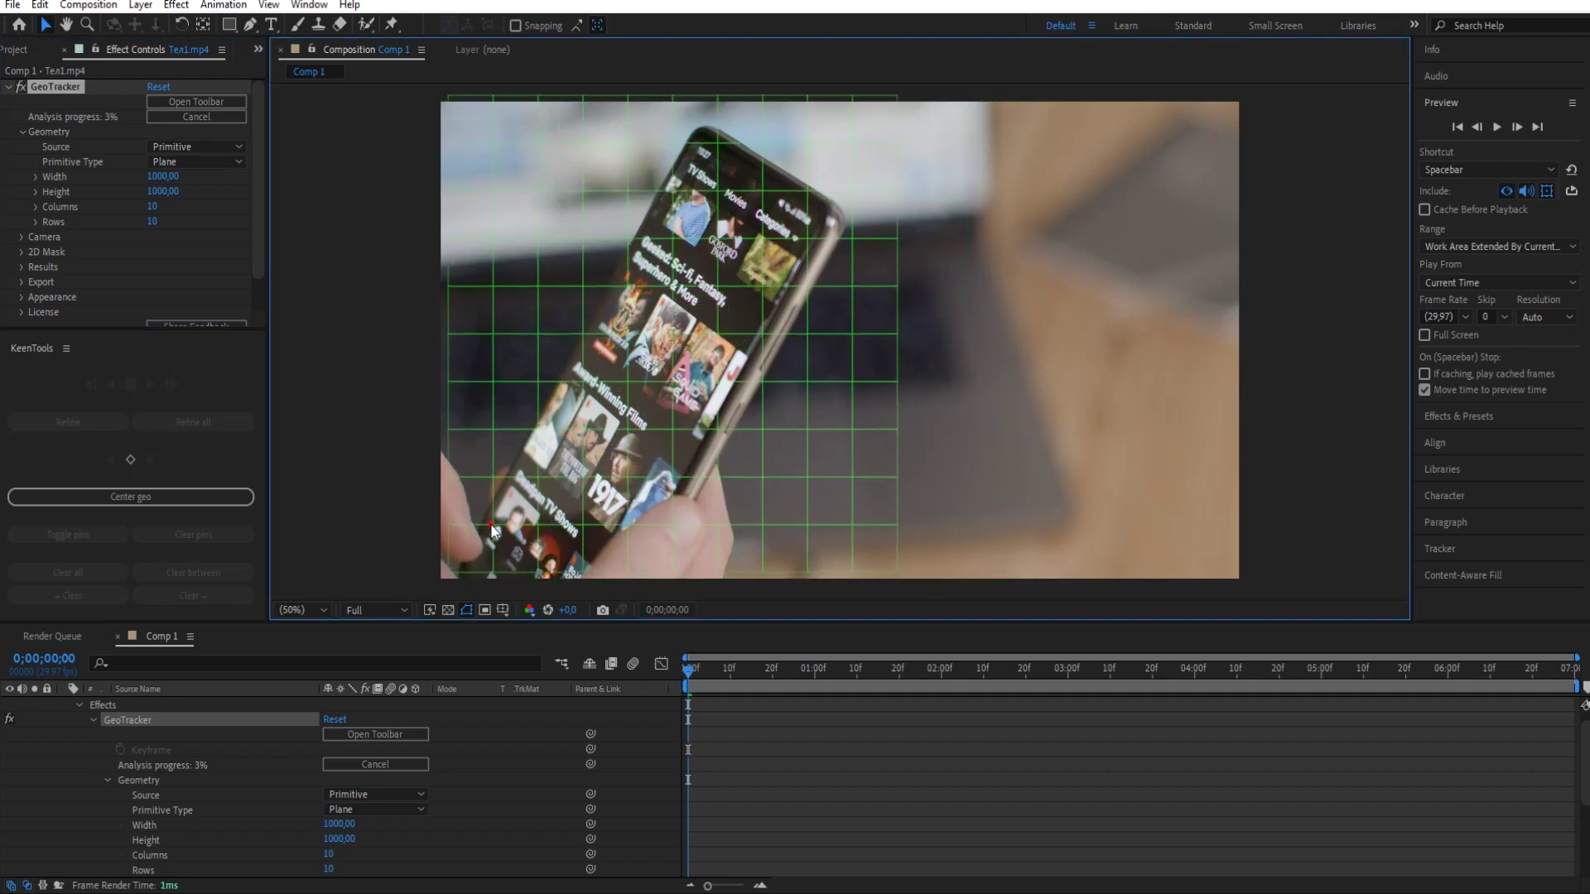
pyautogui.moveTo(491, 526); pyautogui.dragTo(510, 525)
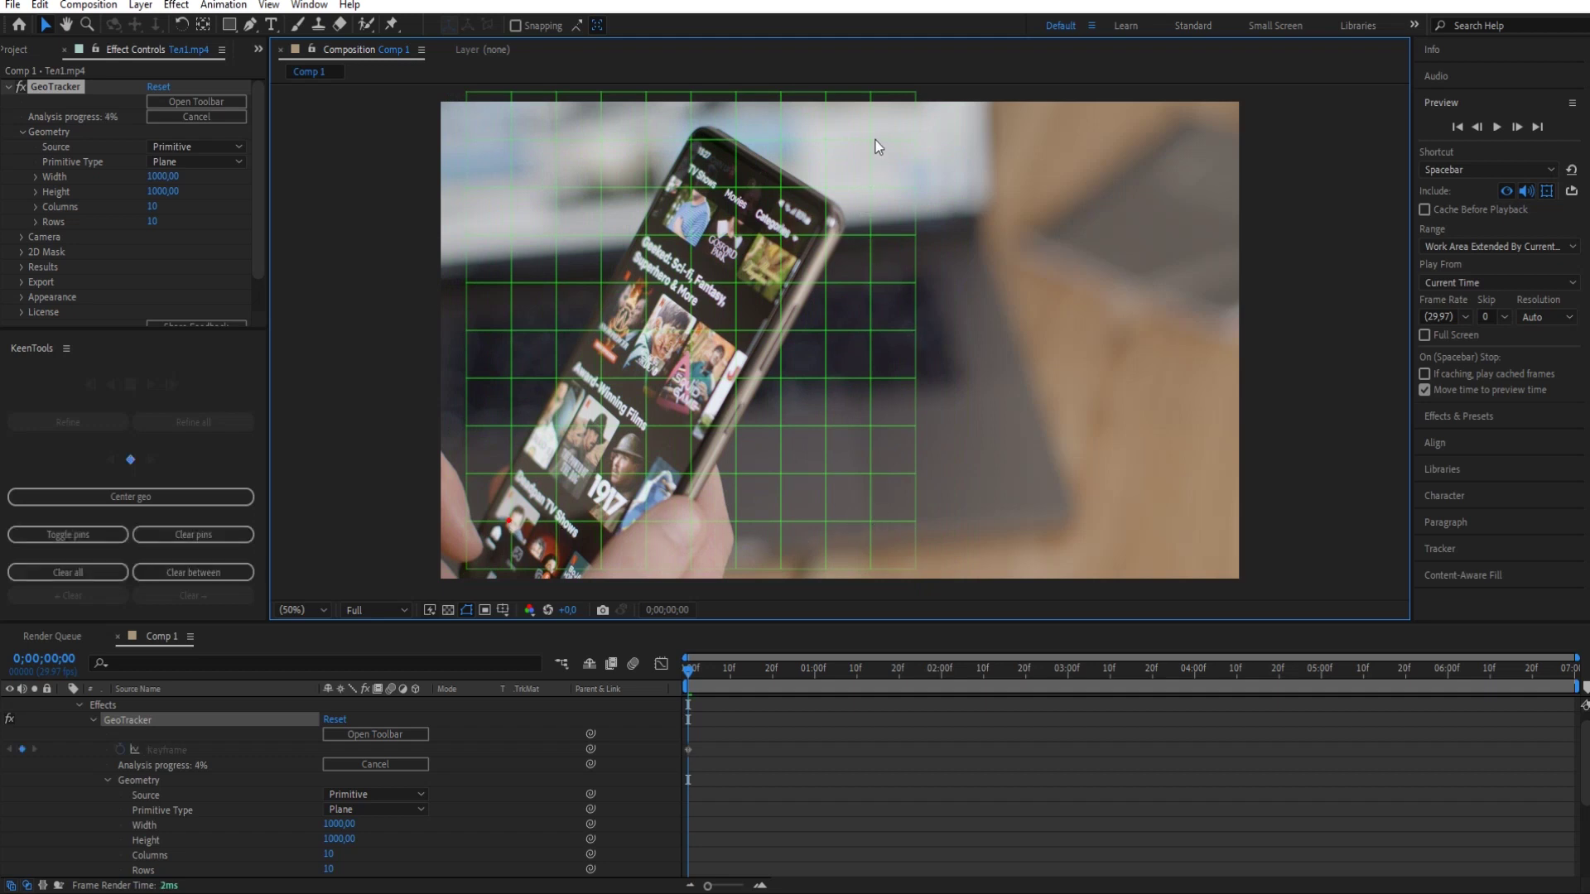
pyautogui.moveTo(868, 141)
pyautogui.mouseDown()
pyautogui.moveTo(840, 358)
pyautogui.moveTo(774, 436)
pyautogui.mouseUp()
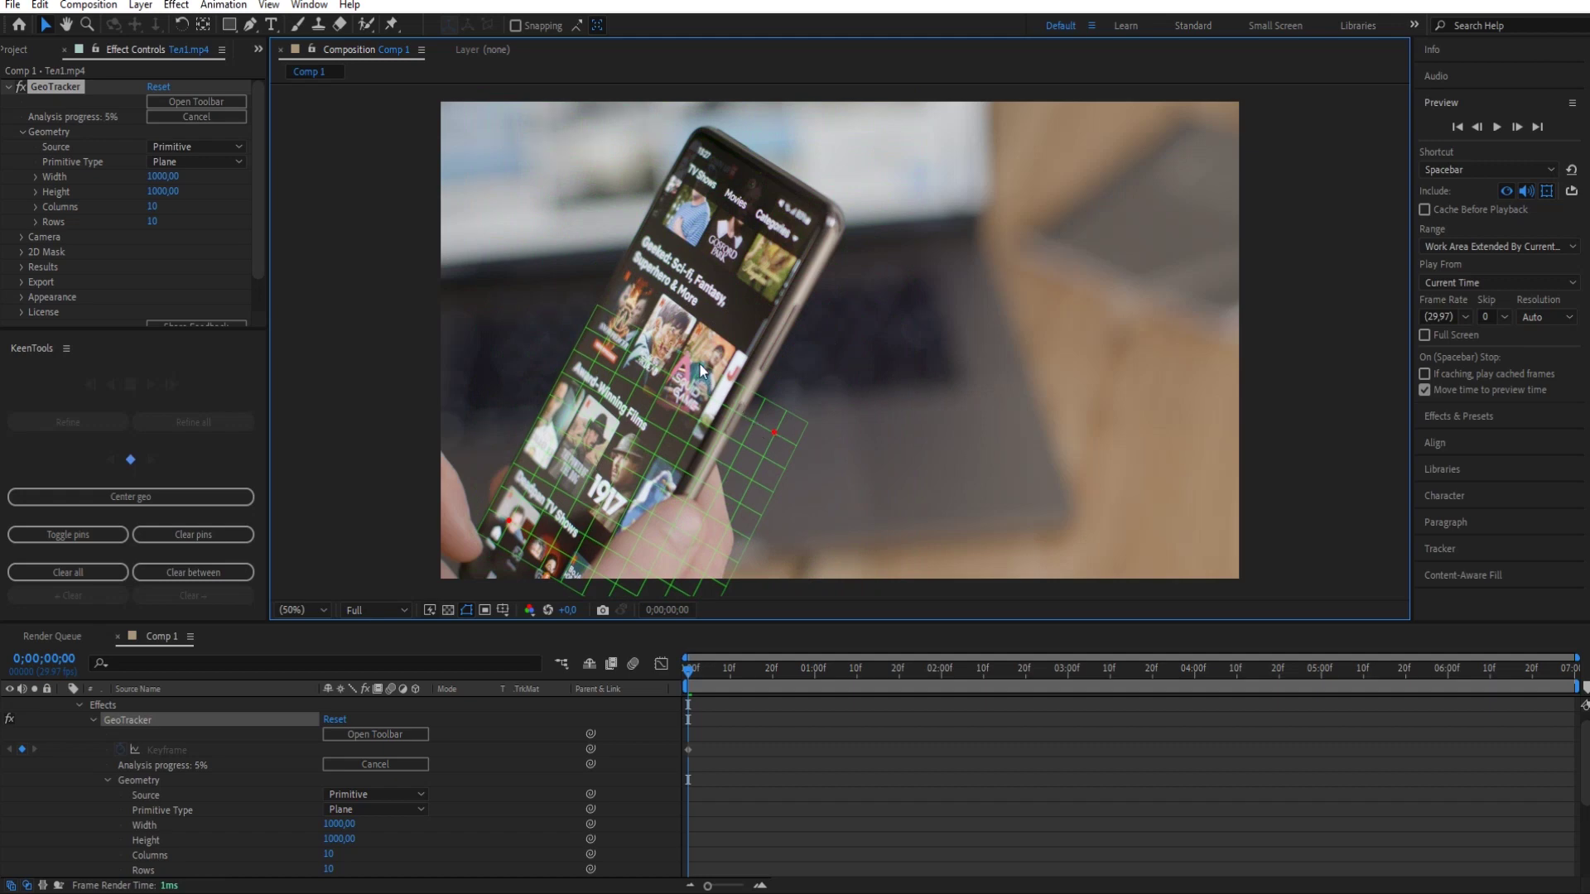
pyautogui.moveTo(703, 371)
pyautogui.mouseDown()
pyautogui.moveTo(743, 266)
pyautogui.moveTo(709, 317)
pyautogui.mouseUp()
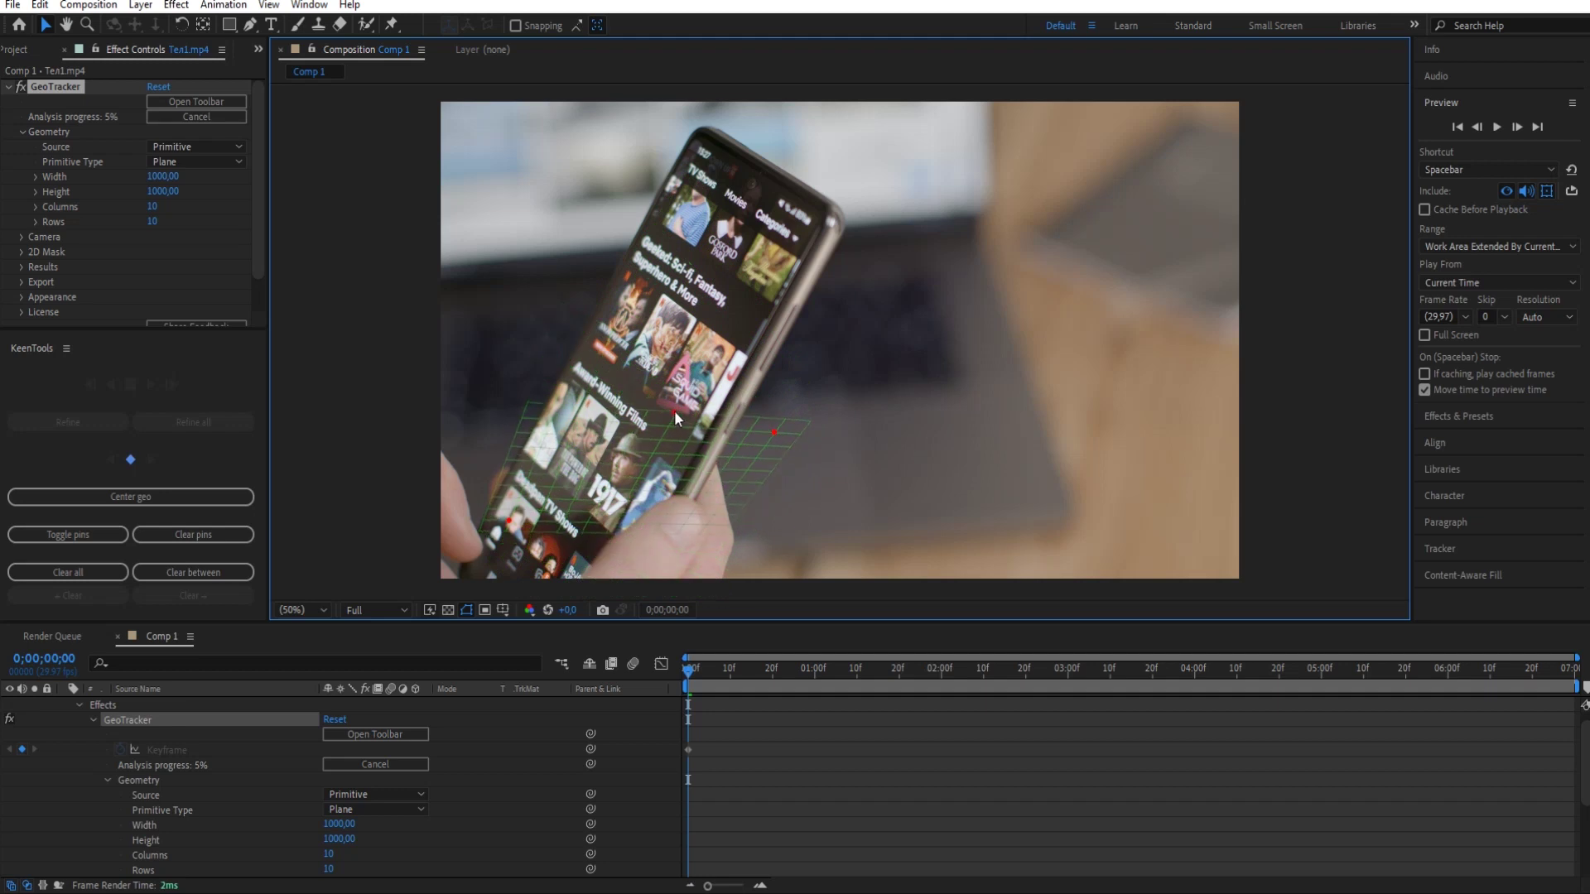
pyautogui.moveTo(708, 319); pyautogui.dragTo(699, 364)
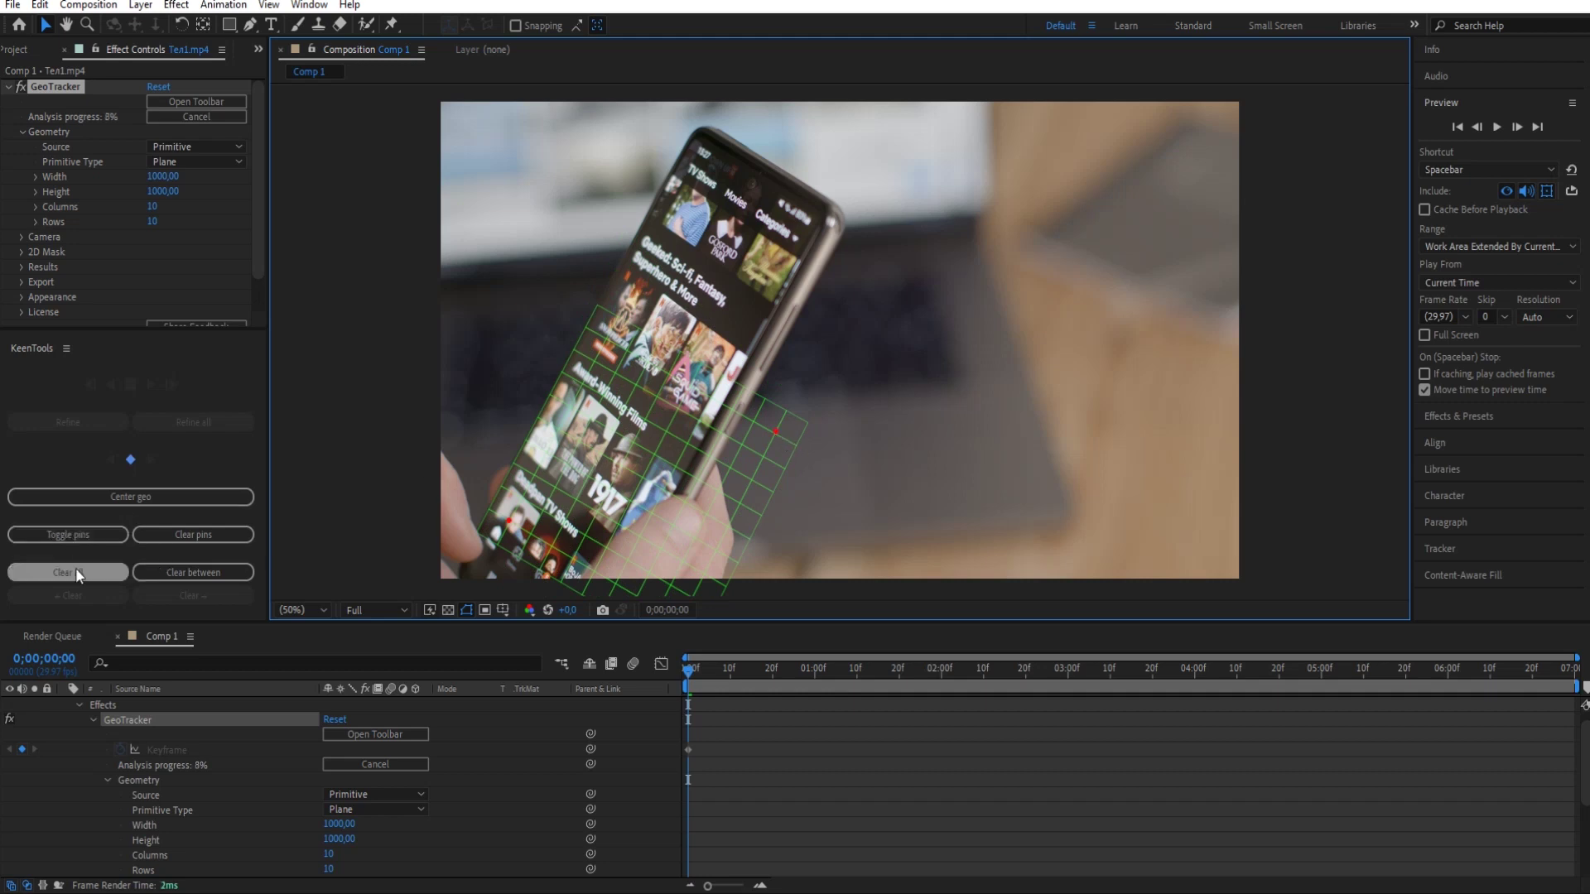
pyautogui.click(191, 536)
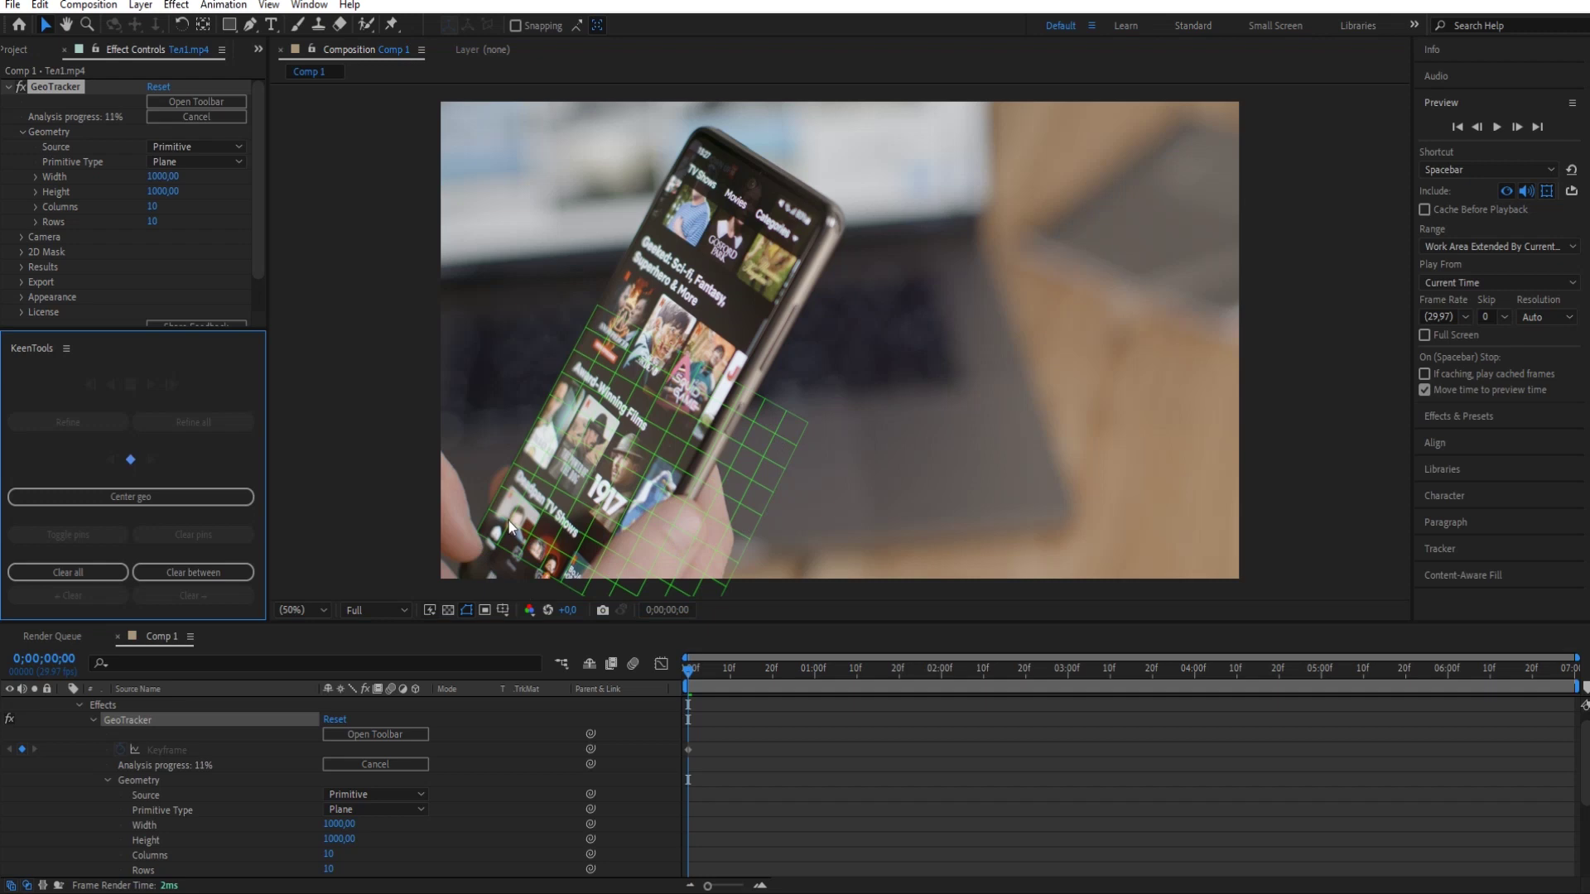
# Resize the plane to 670×1840, pin its grid onto the phone screen, and adjust Columns
pyautogui.click(508, 521)
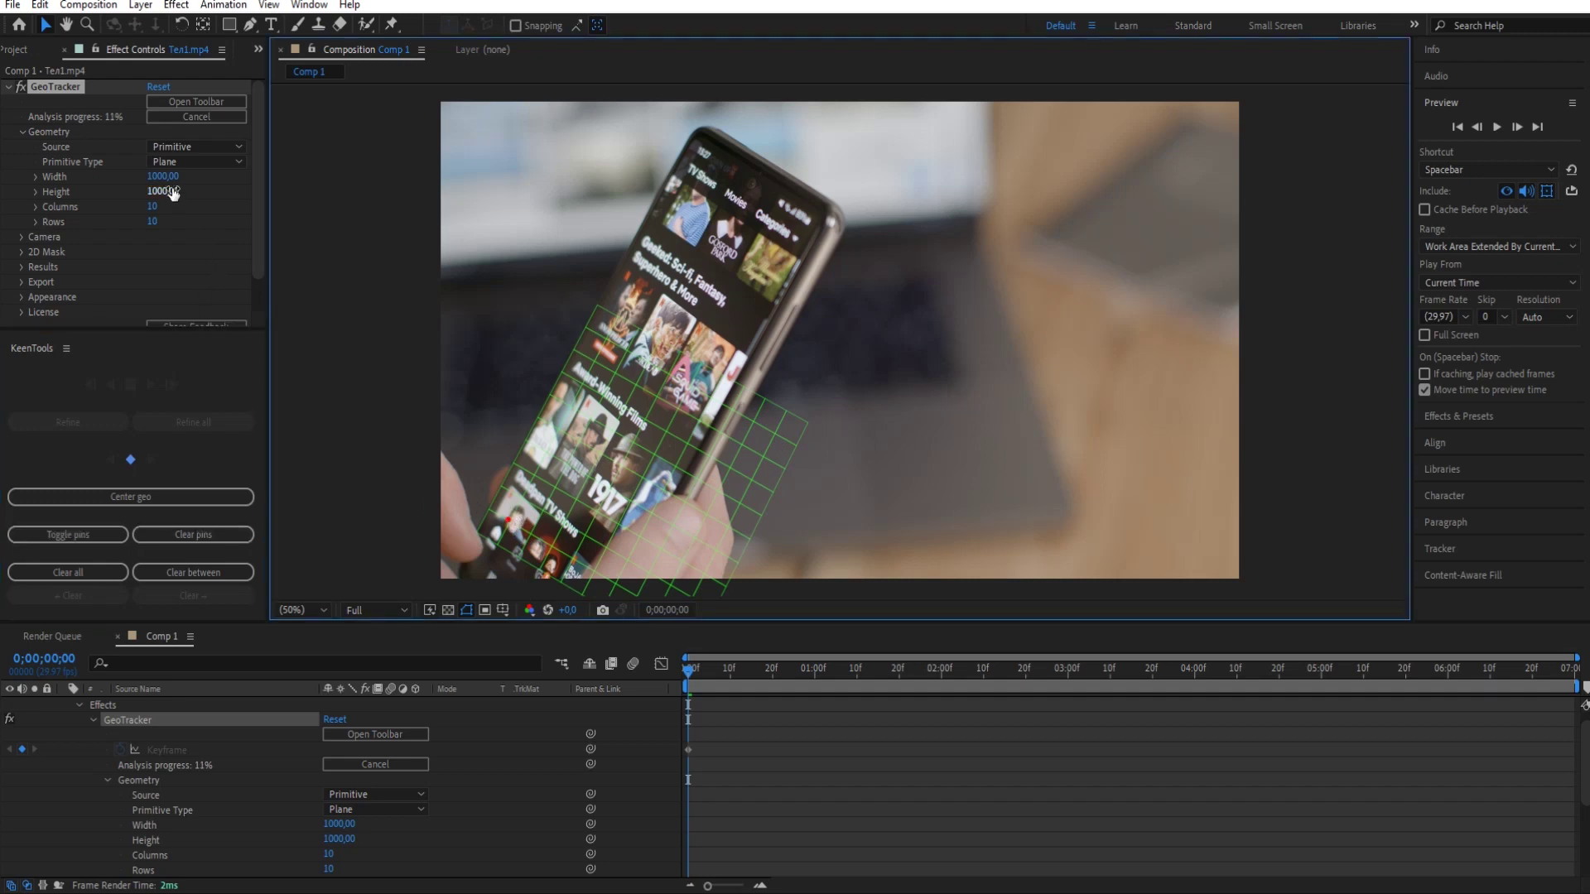
pyautogui.moveTo(155, 176); pyautogui.dragTo(118, 168)
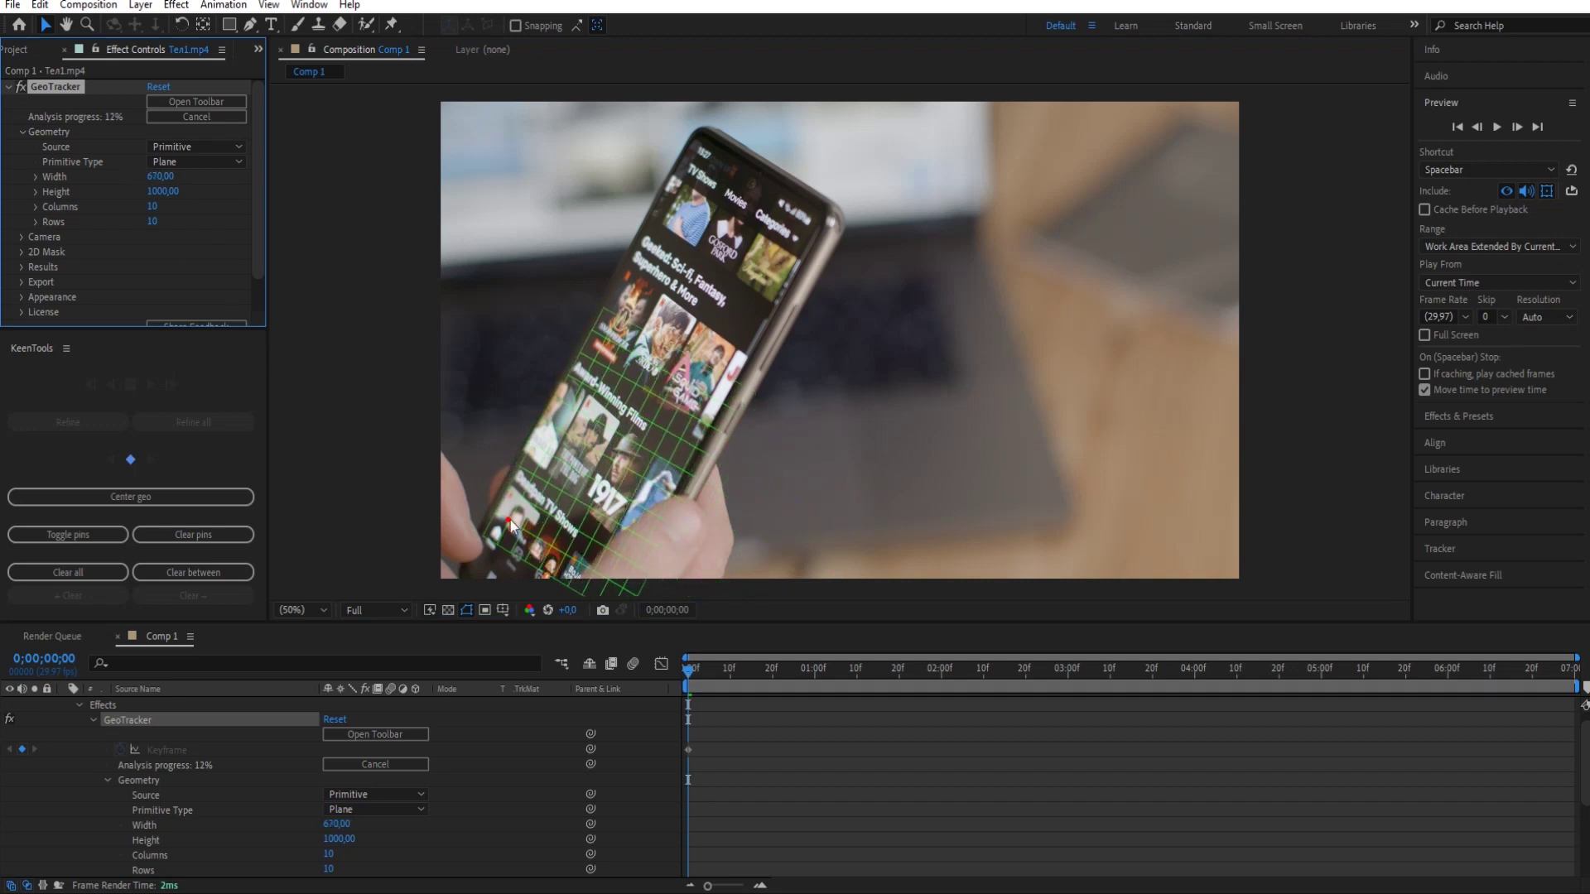
pyautogui.moveTo(506, 518); pyautogui.dragTo(504, 518)
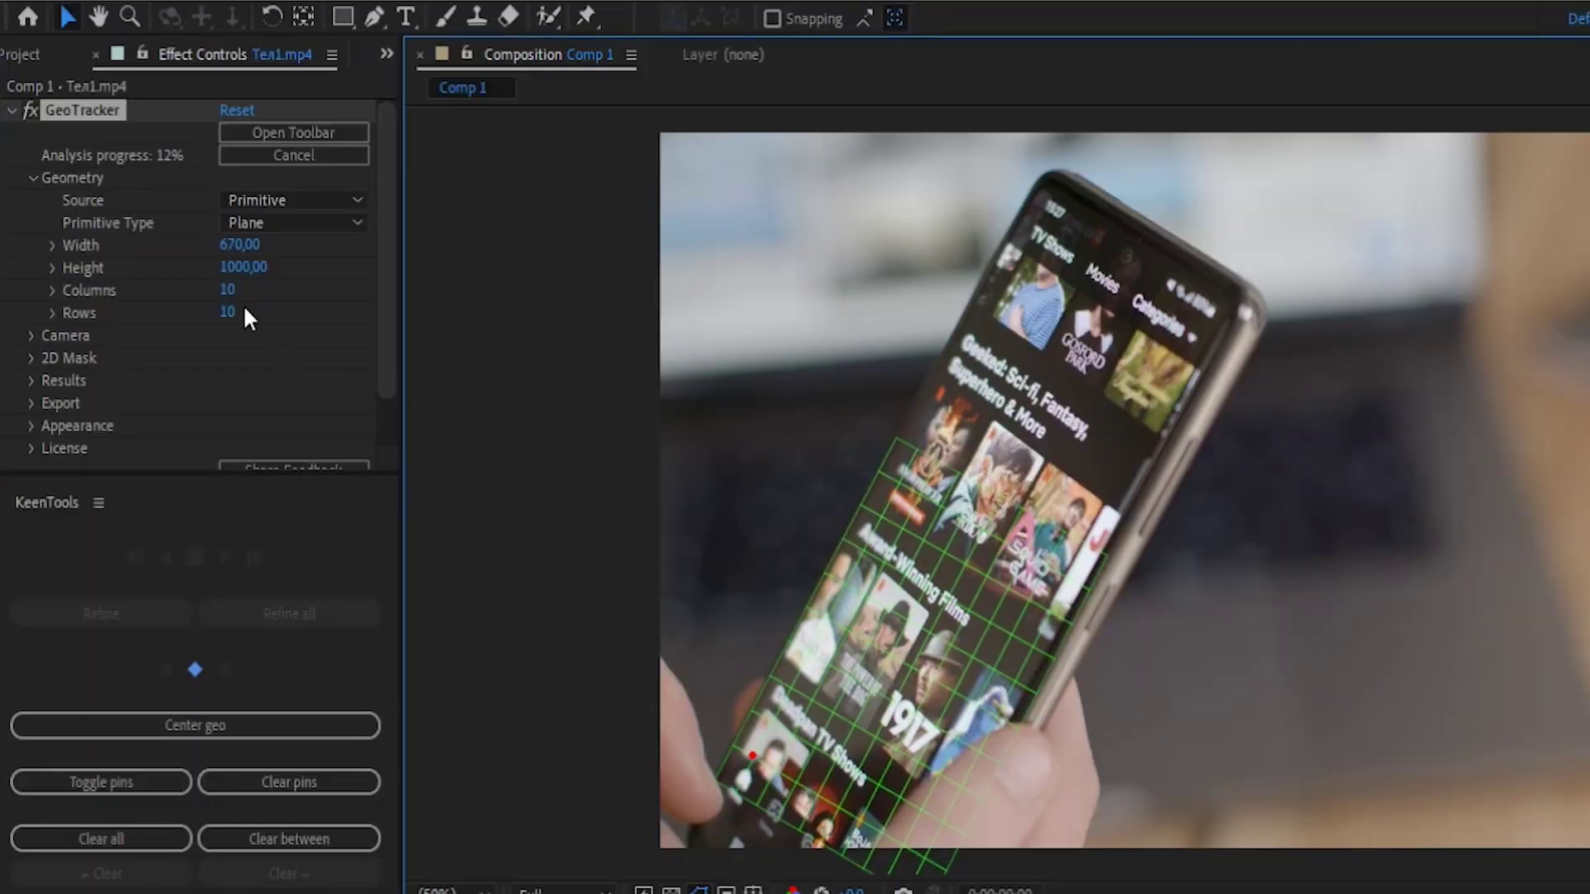
pyautogui.moveTo(234, 269); pyautogui.dragTo(327, 259)
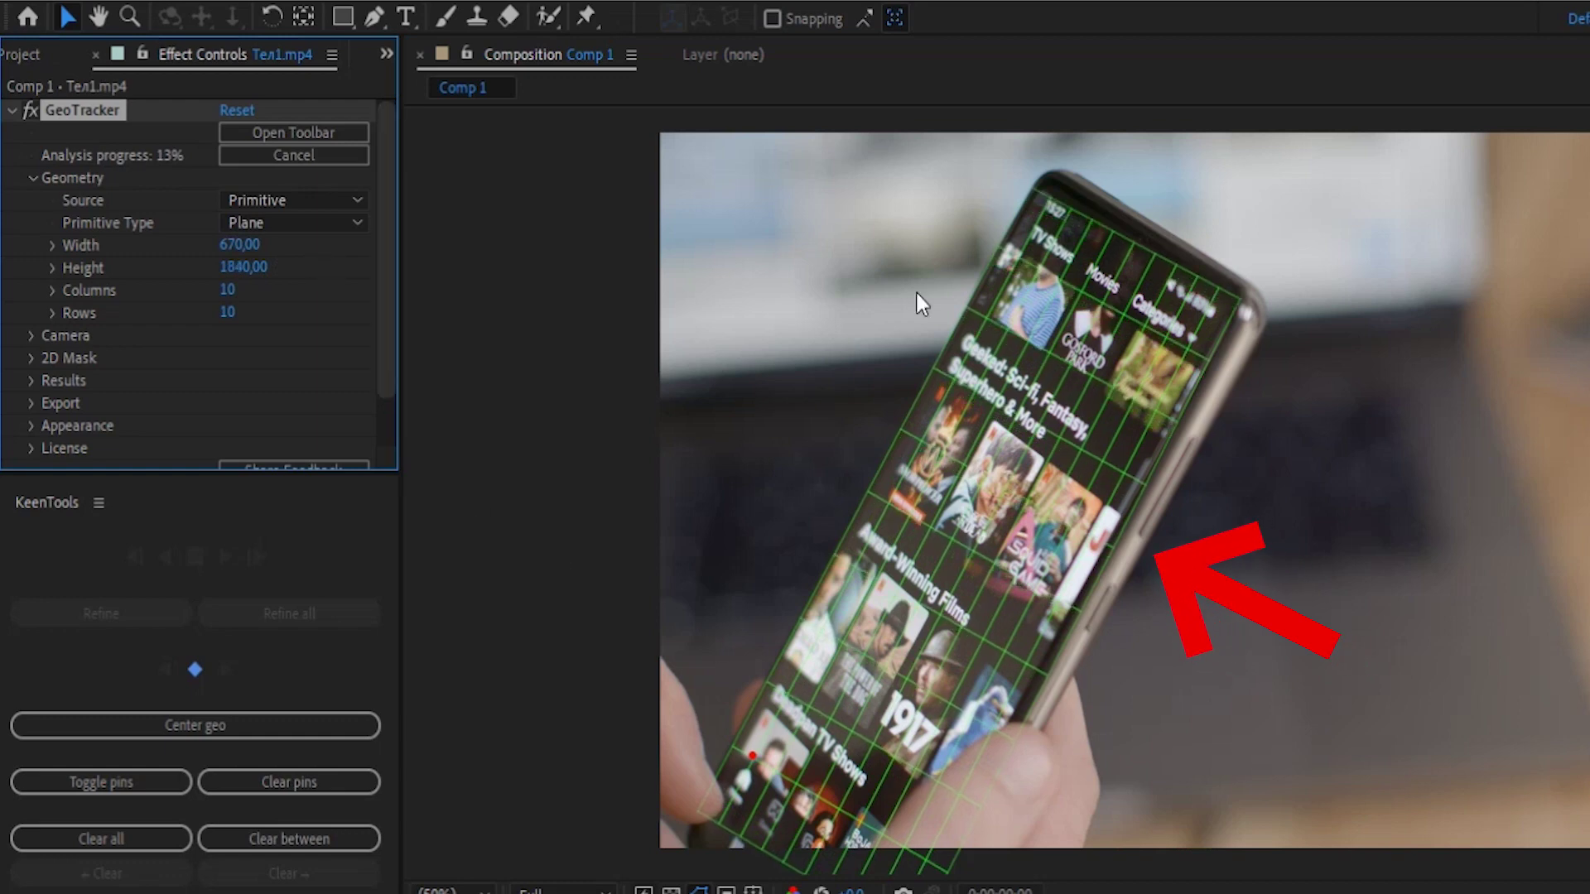
pyautogui.click(1189, 350)
pyautogui.moveTo(1190, 350); pyautogui.dragTo(1194, 346)
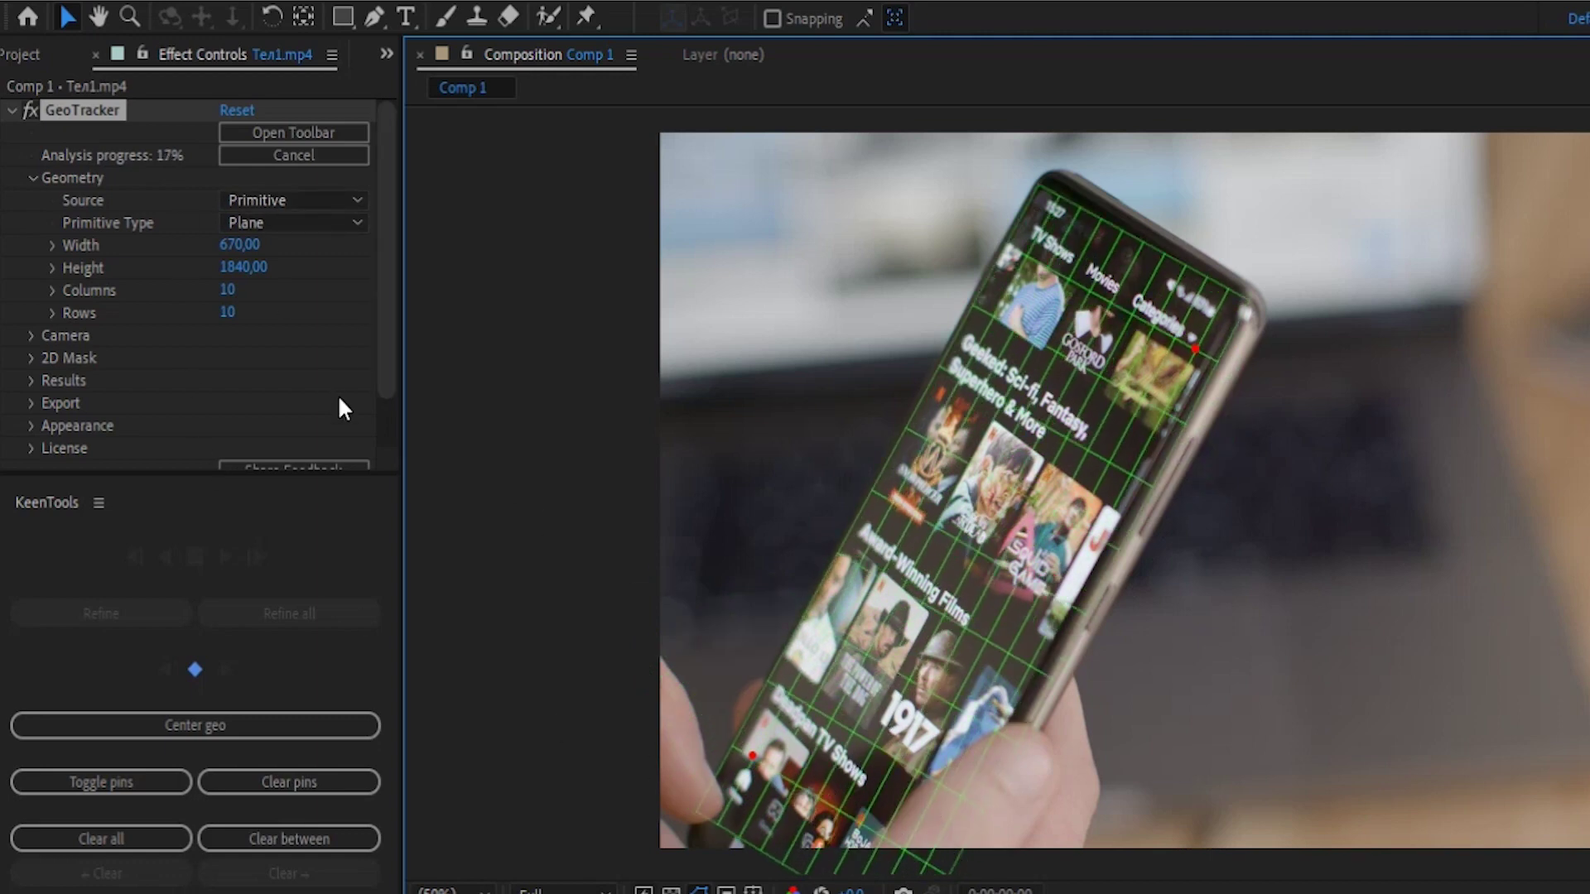
pyautogui.moveTo(227, 290); pyautogui.dragTo(254, 341)
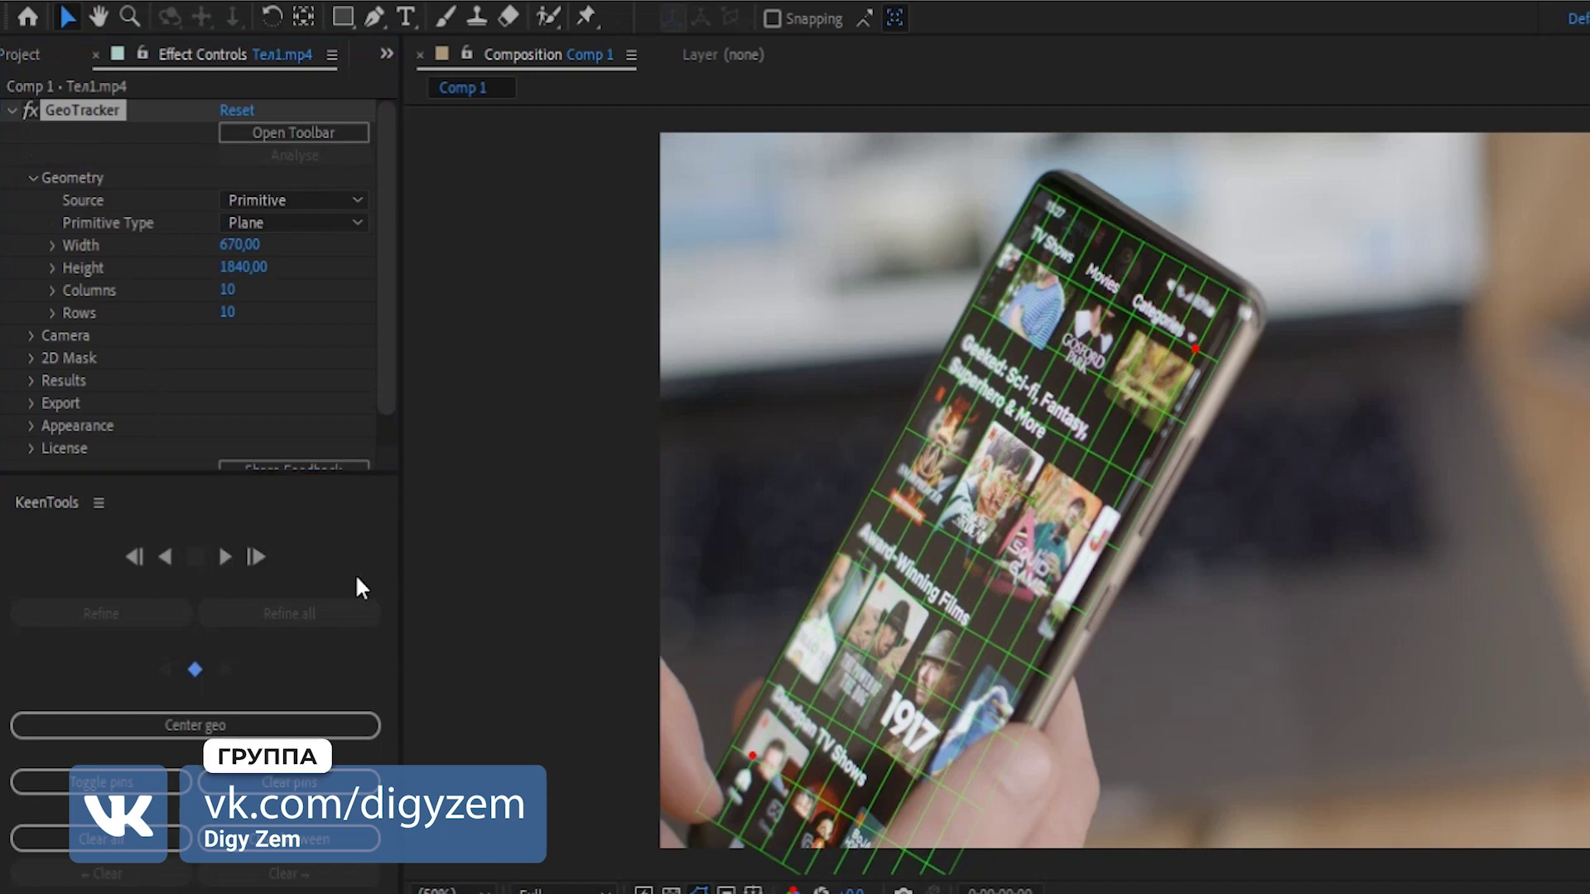
# Track the plane forward to about 0;00;02;23, return to frame 0, and expand 2D Mask
pyautogui.click(224, 556)
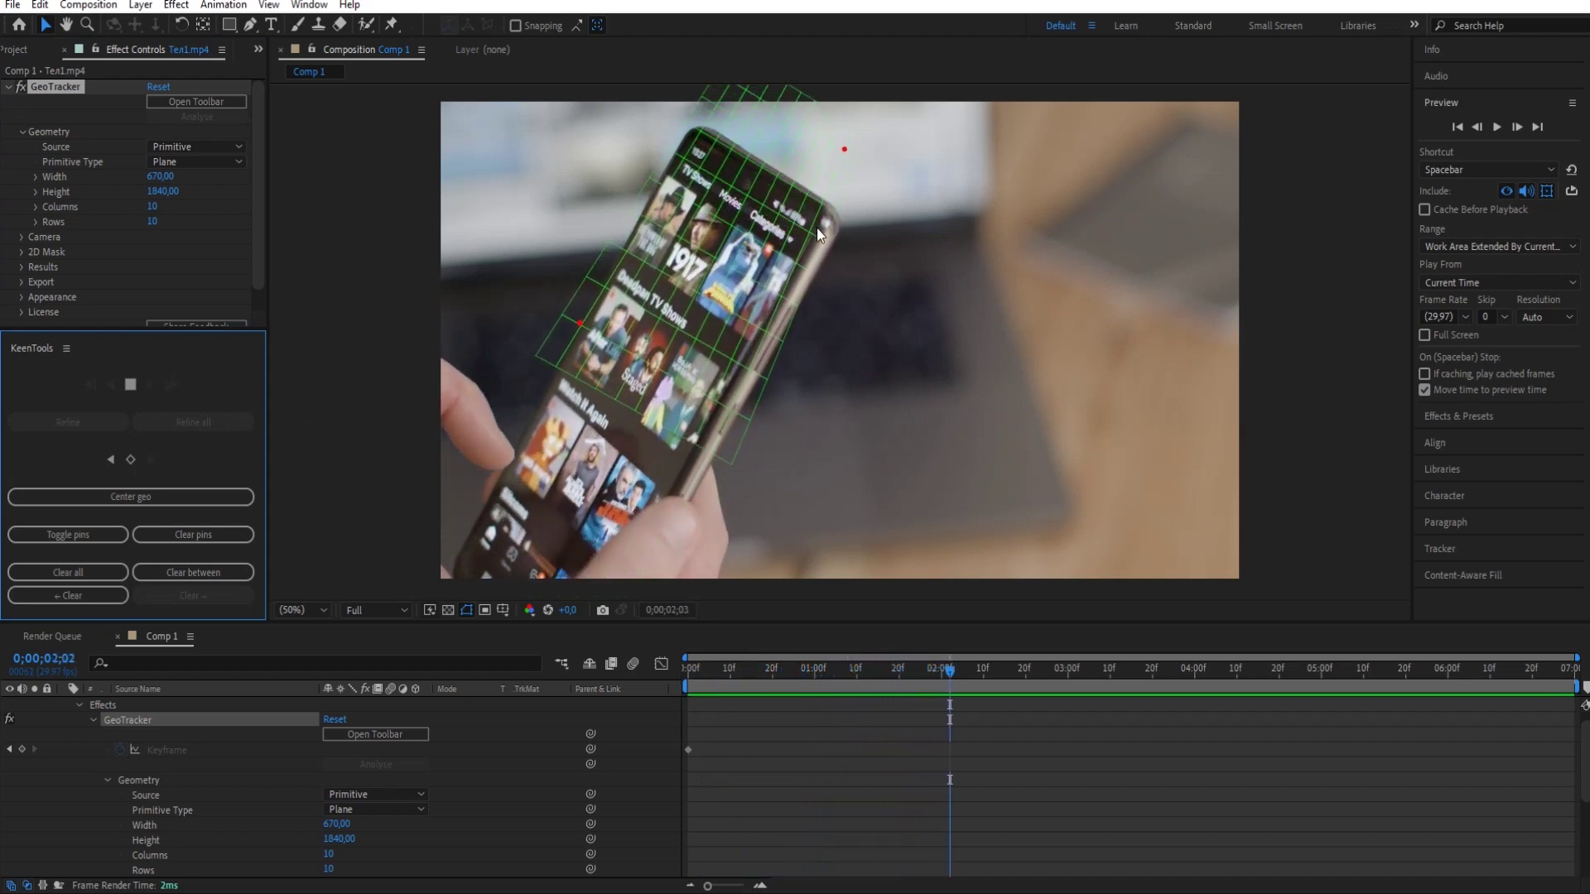
pyautogui.click(132, 384)
pyautogui.moveTo(1046, 669); pyautogui.dragTo(688, 669)
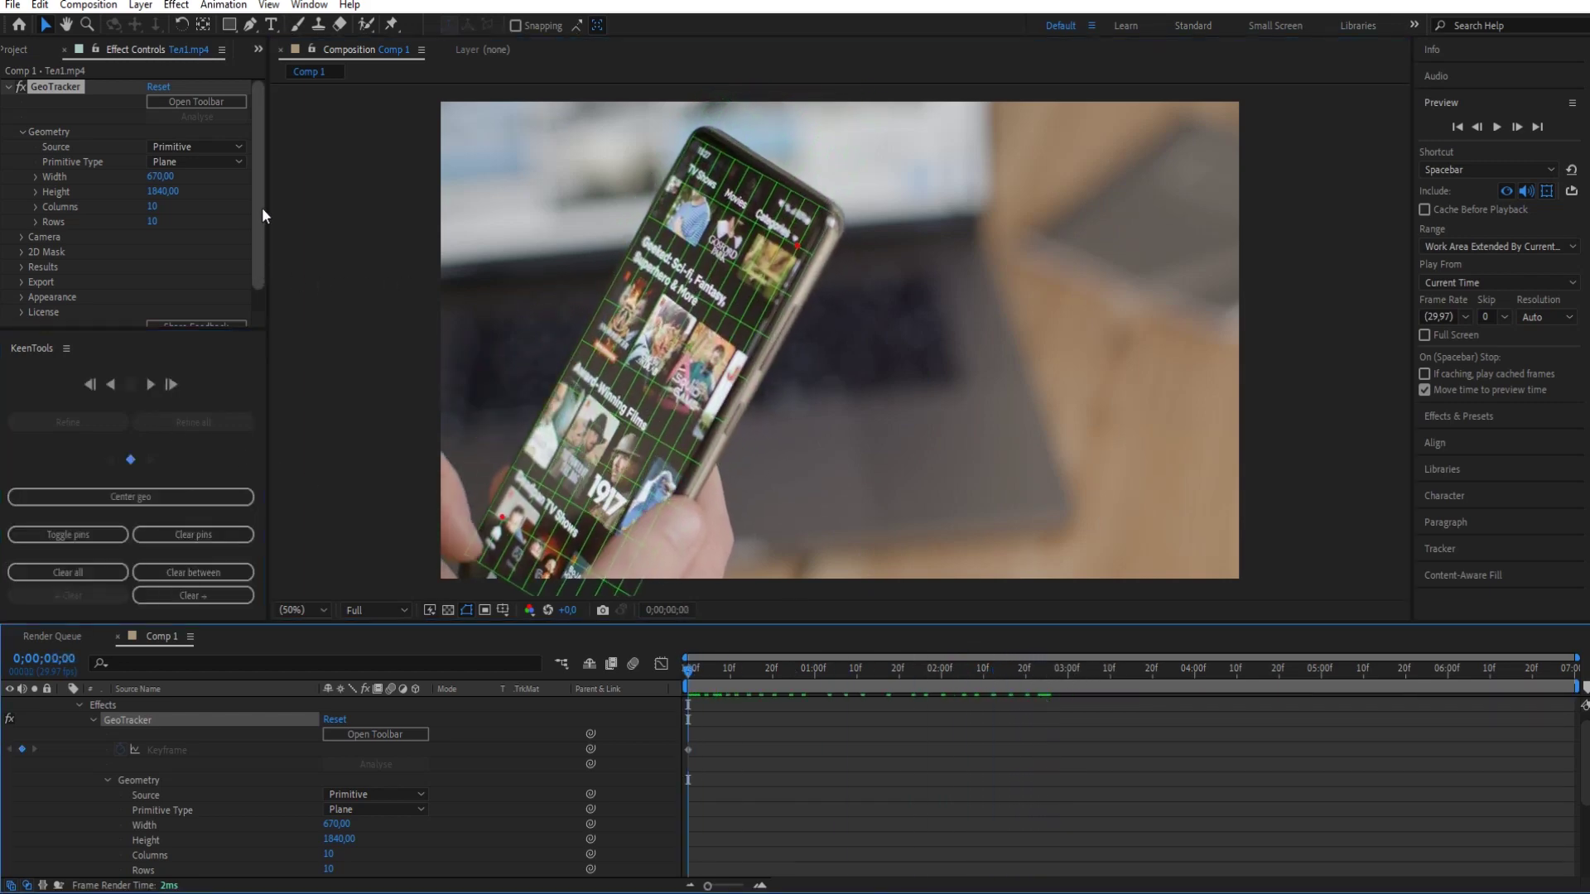
pyautogui.scroll(-1, 261, 215)
pyautogui.click(23, 228)
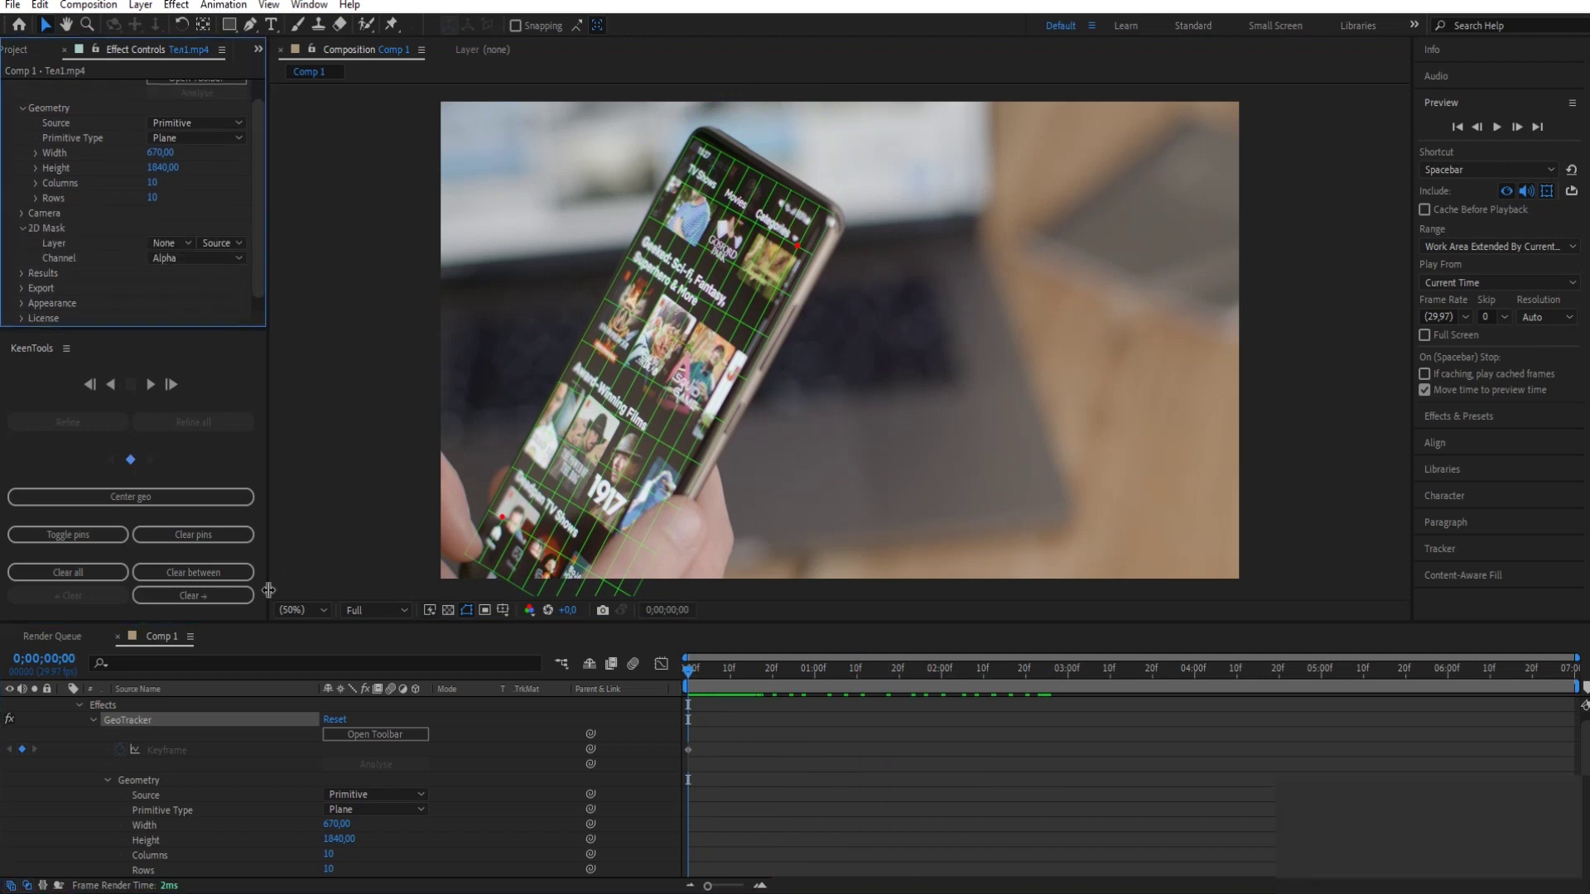
# Add Adjustment Layer 1 and draw a Pen mask around the fingers
pyautogui.rightClick(210, 765)
pyautogui.moveTo(331, 552)
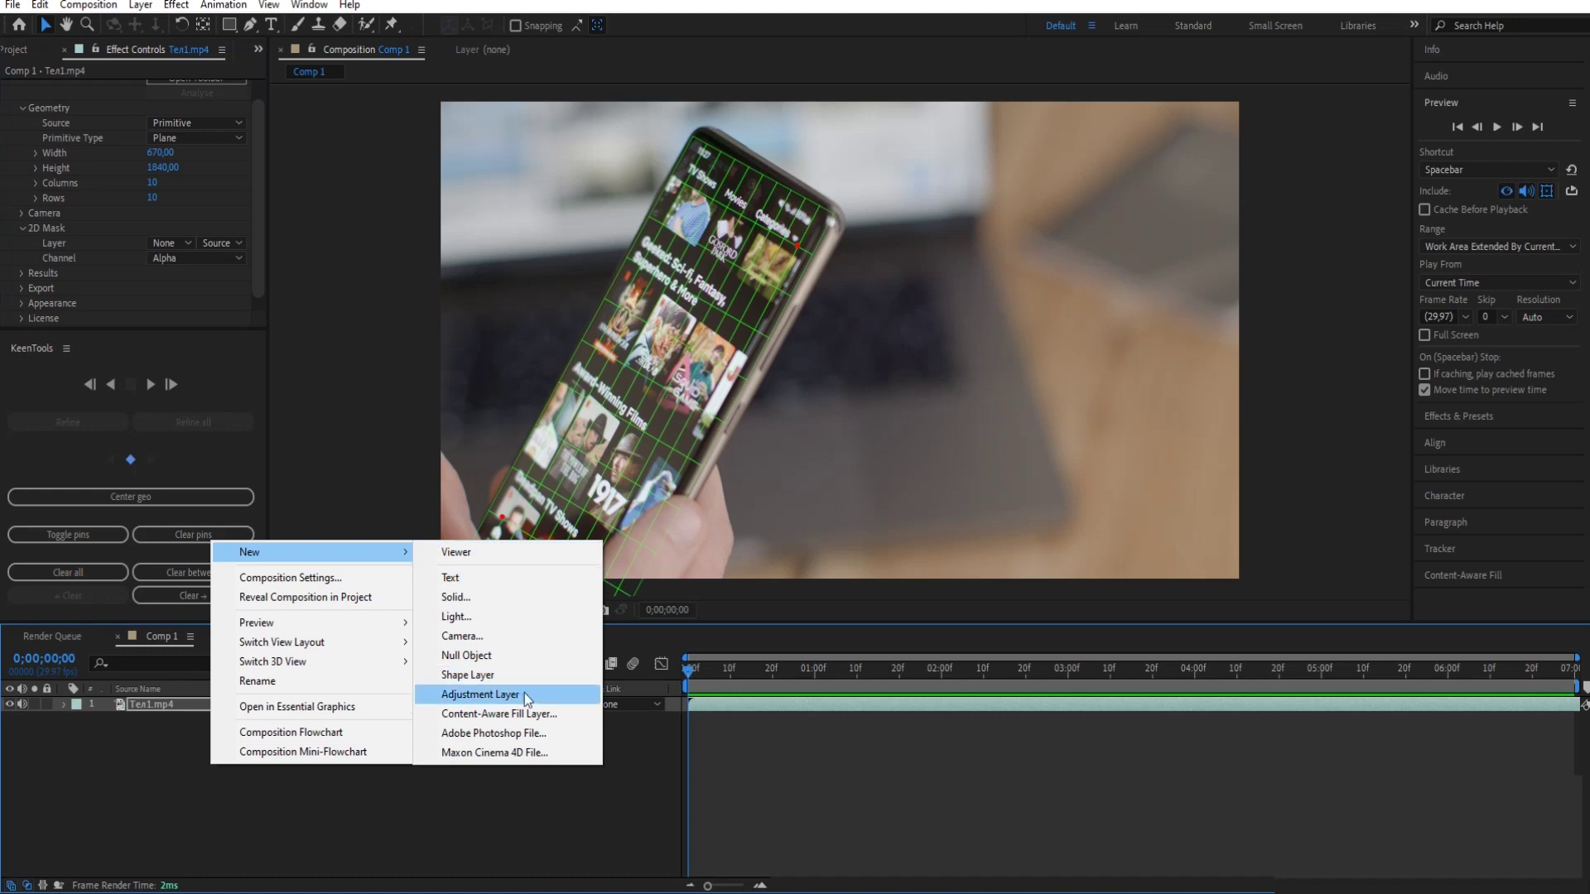
pyautogui.click(496, 694)
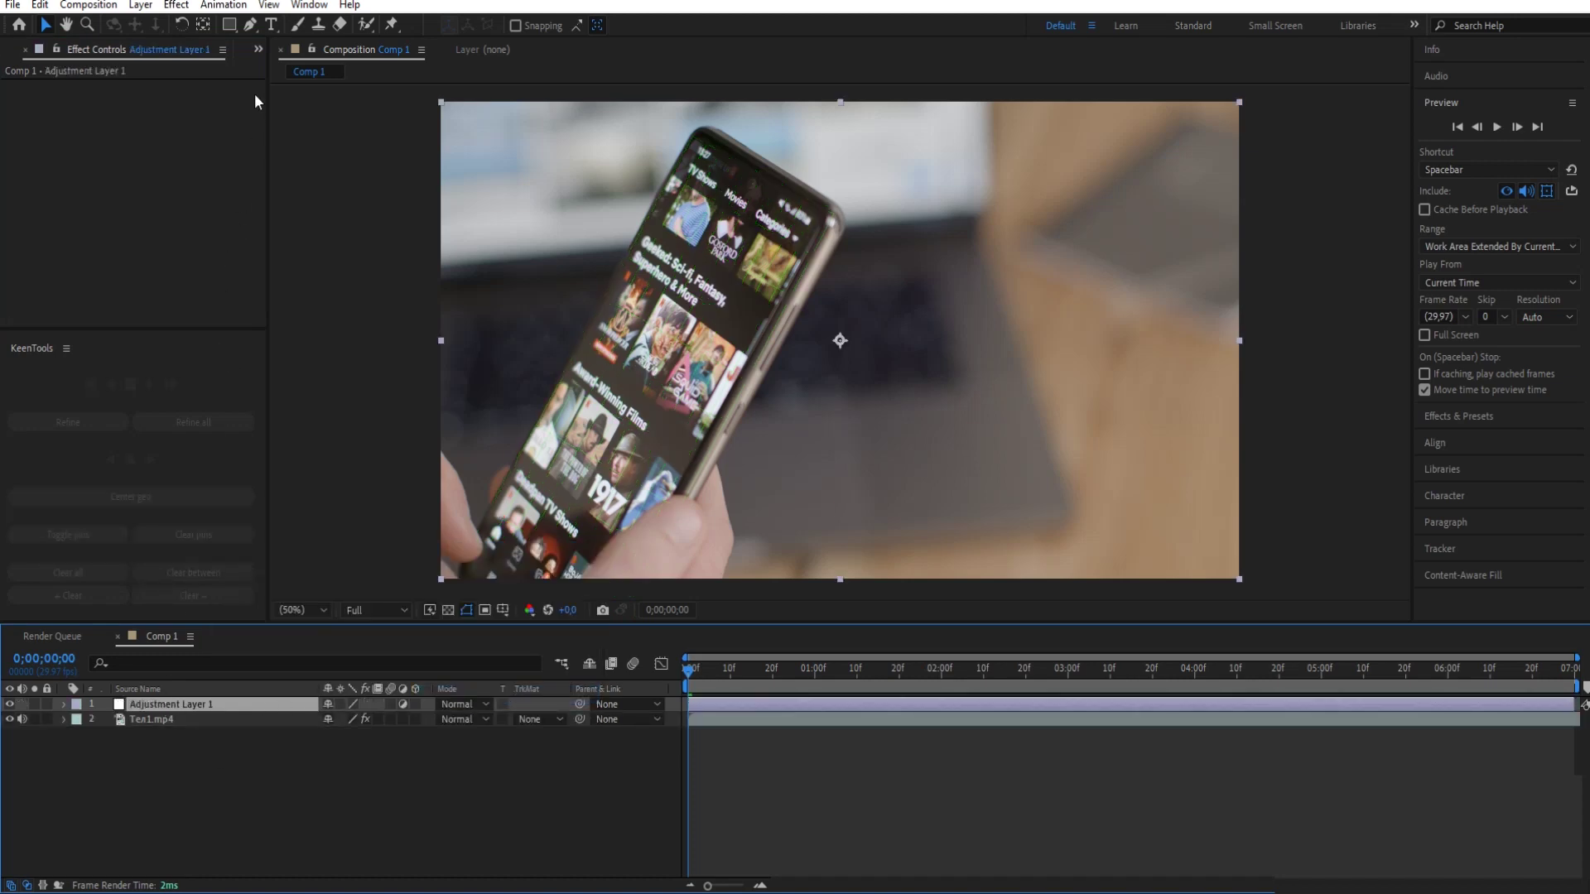
pyautogui.click(250, 24)
pyautogui.click(463, 564)
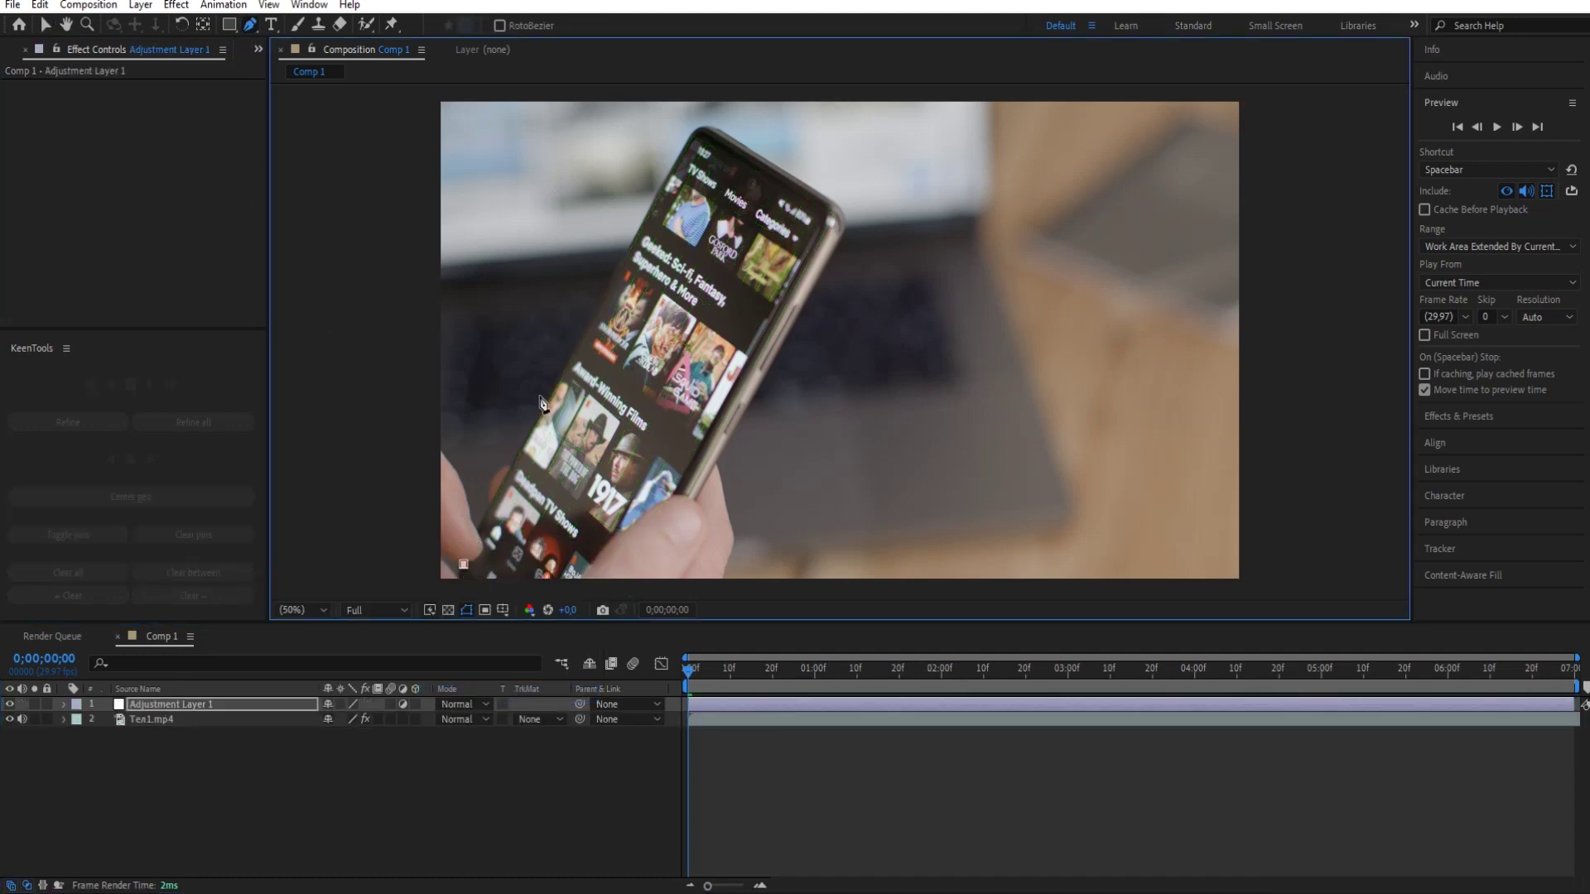
pyautogui.click(671, 178)
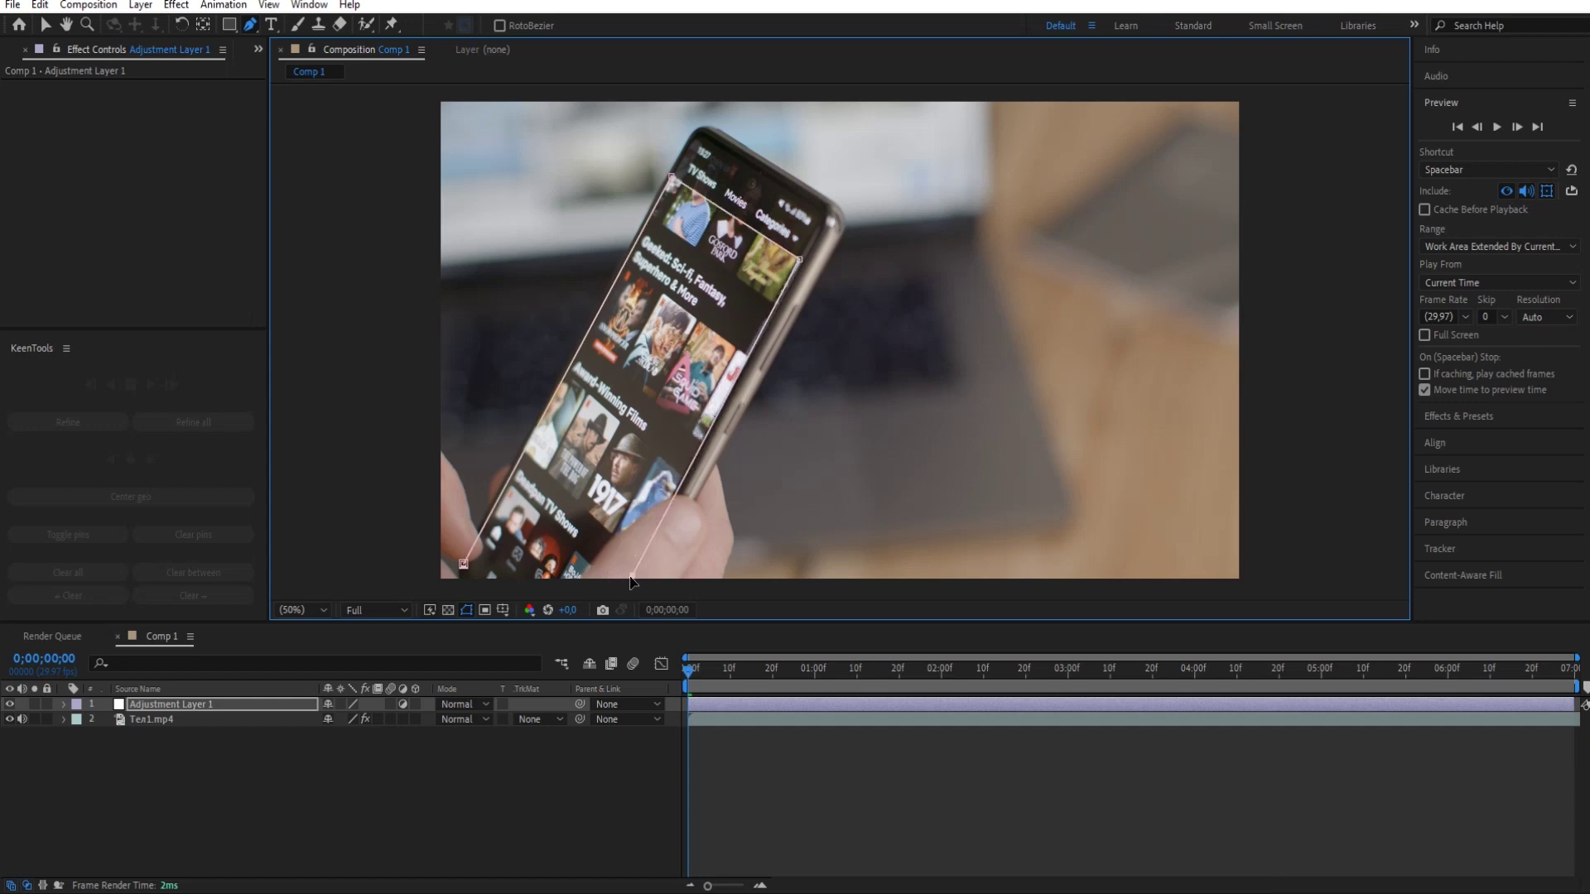
pyautogui.click(463, 567)
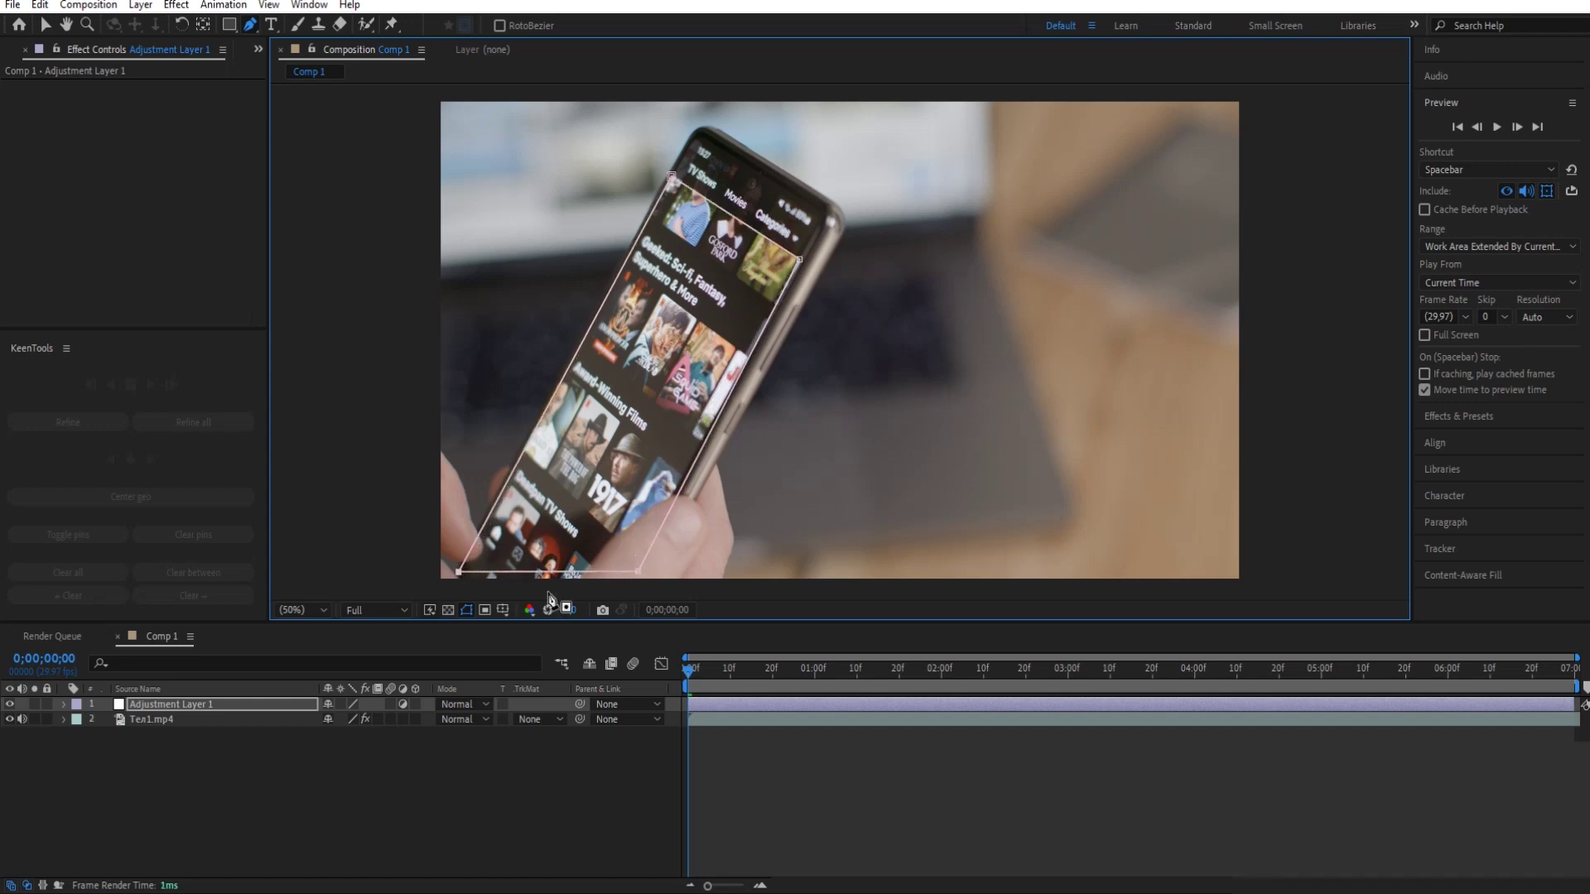
# Set GeoTracker's 2D Mask Layer to Adjustment Layer 1 with Source Masks, then track forward
pyautogui.click(171, 723)
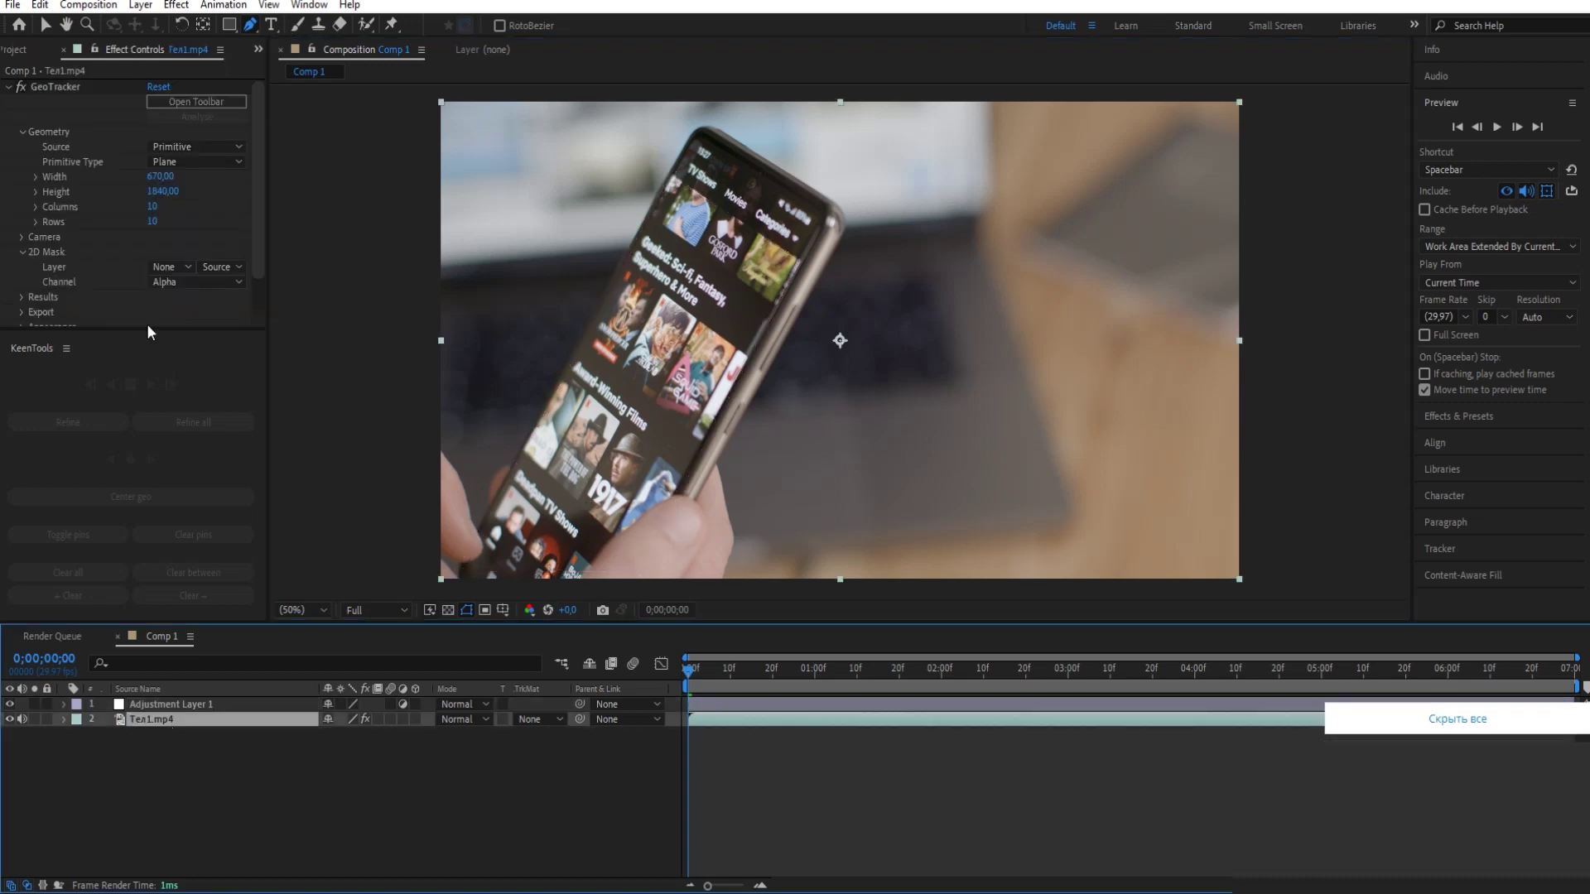
pyautogui.click(178, 265)
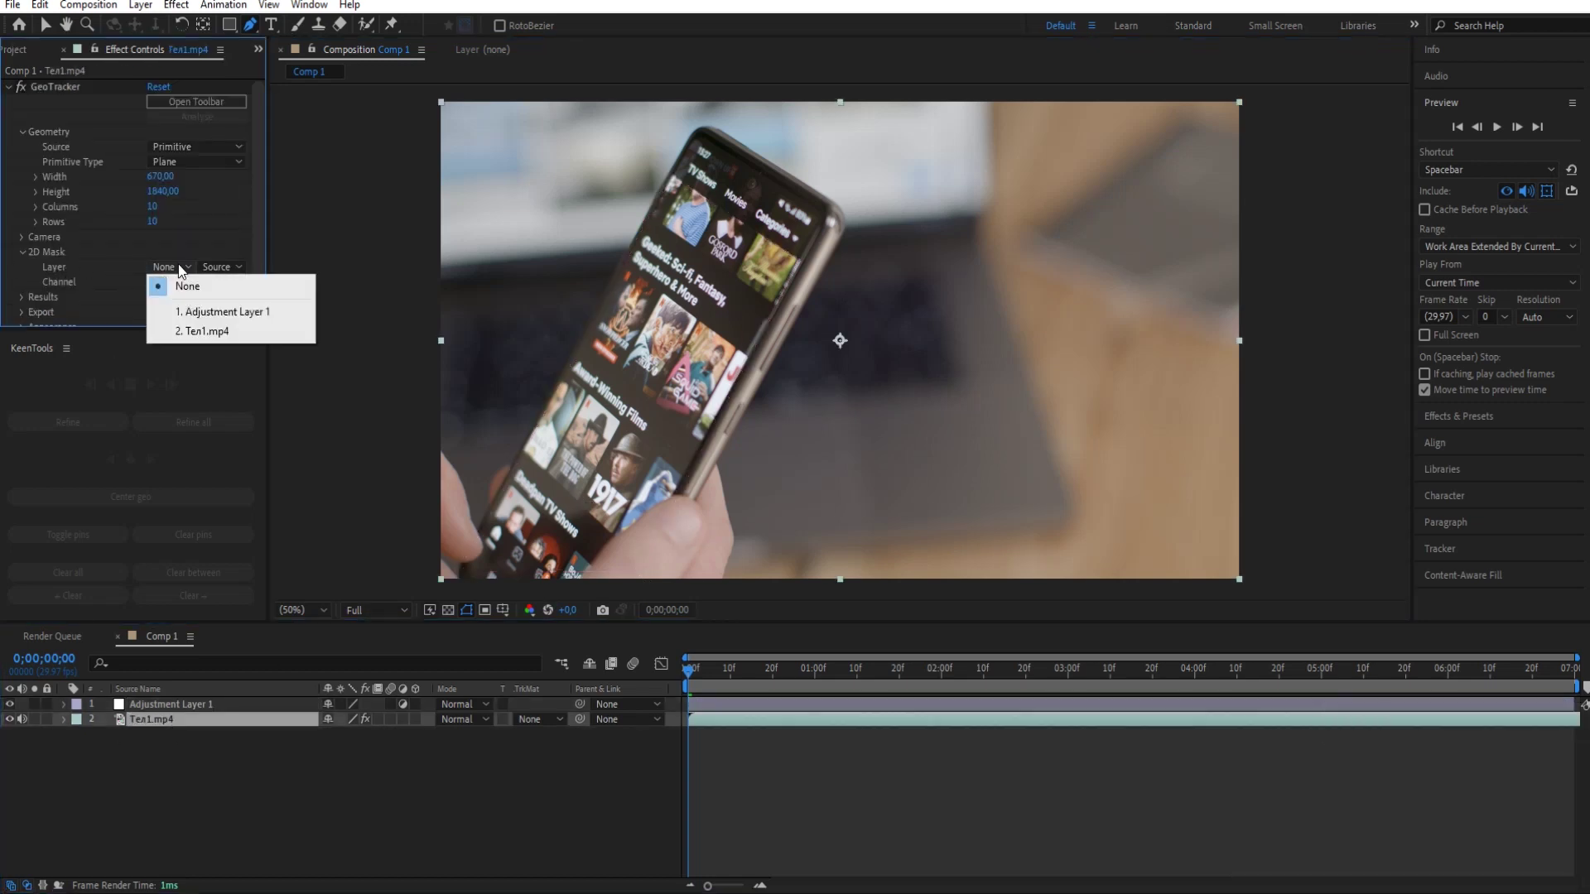
pyautogui.click(214, 311)
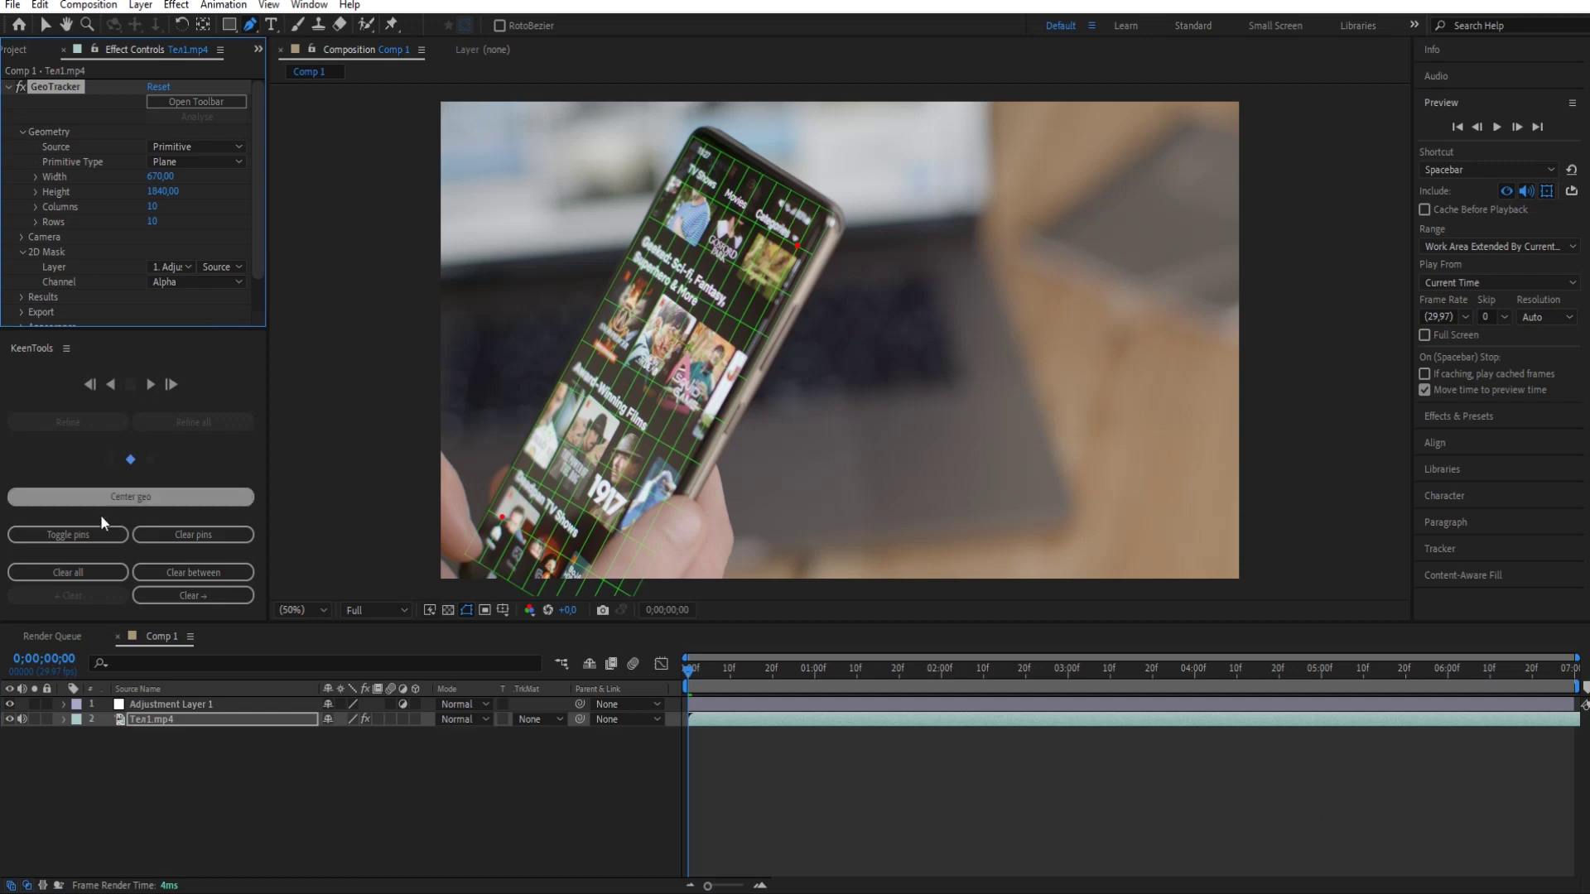
pyautogui.click(236, 266)
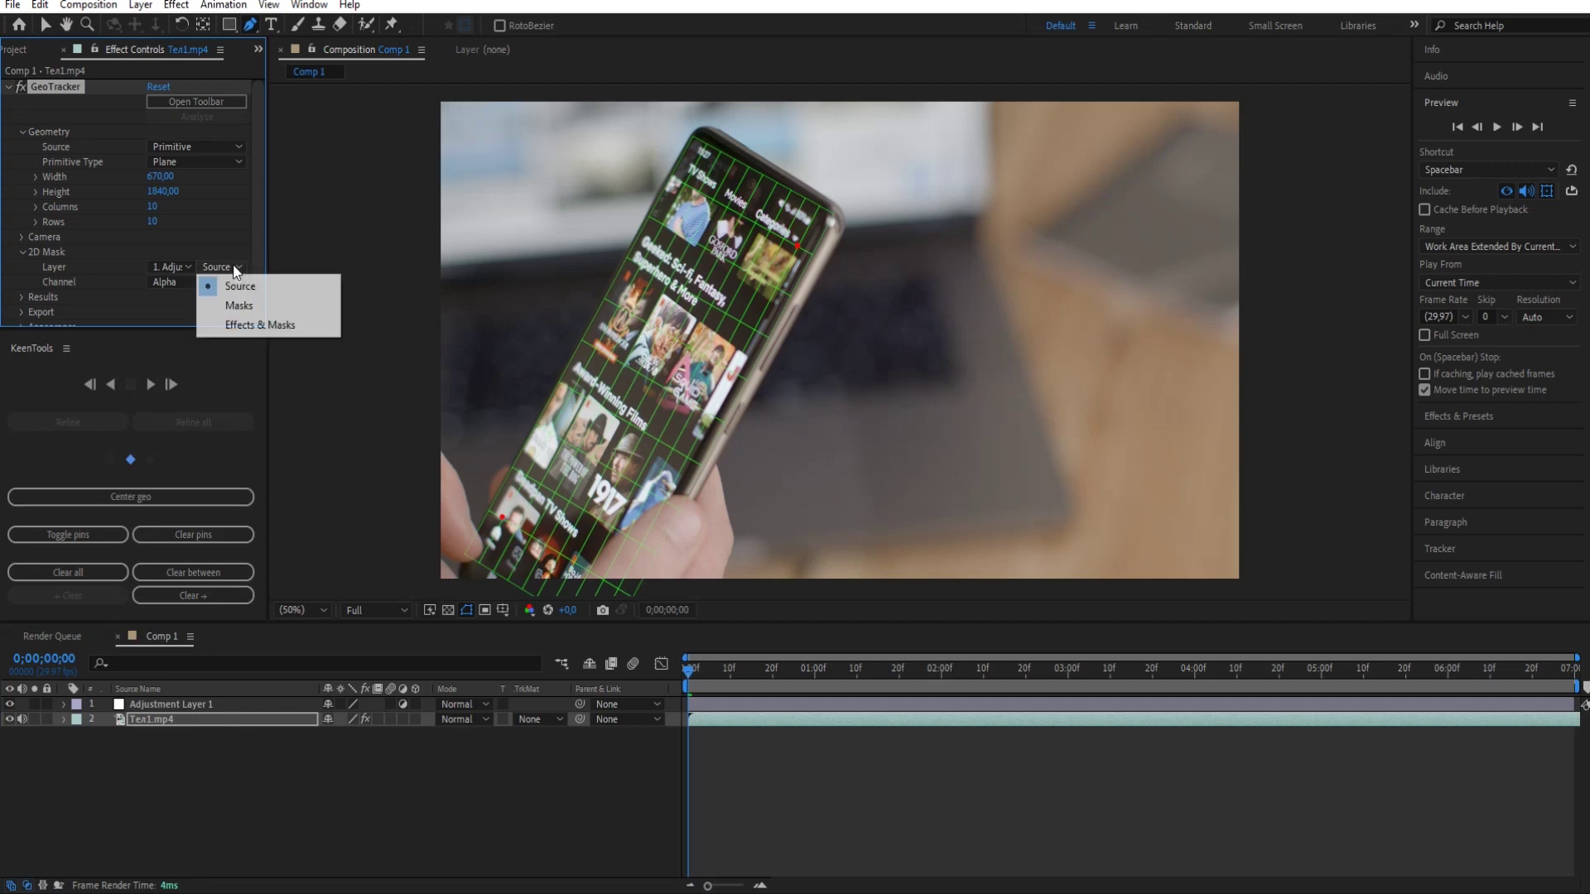
pyautogui.click(239, 307)
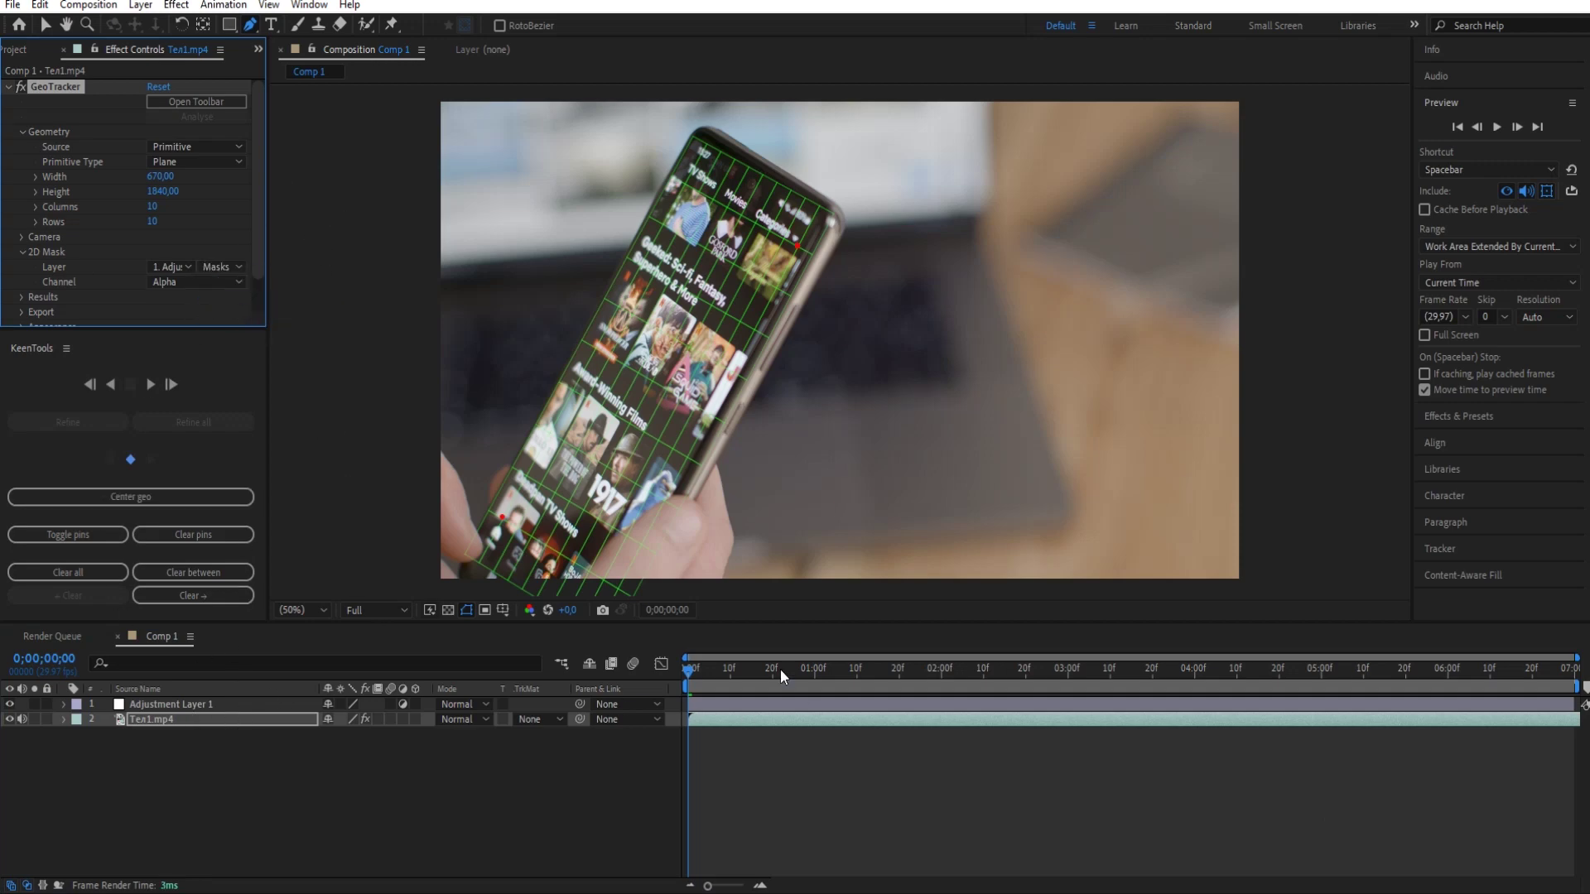
pyautogui.click(151, 384)
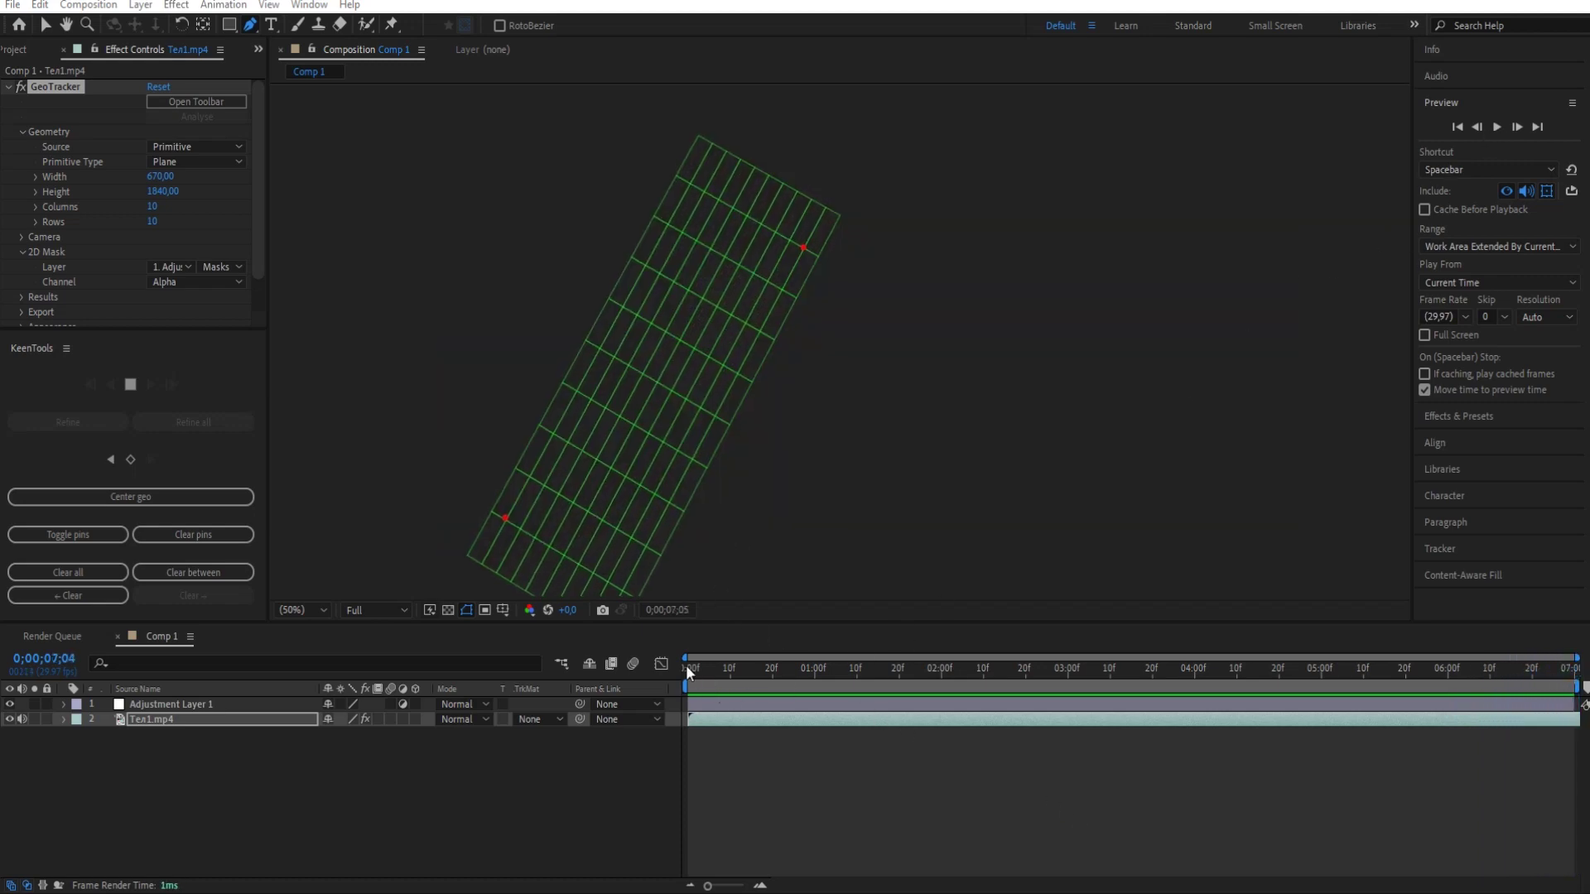
# Scrub the tracked clip to confirm the grid stays on the screen, then return to frame 0
pyautogui.moveTo(686, 669)
pyautogui.mouseDown()
pyautogui.moveTo(1074, 682)
pyautogui.moveTo(933, 699)
pyautogui.moveTo(694, 683)
pyautogui.mouseUp()
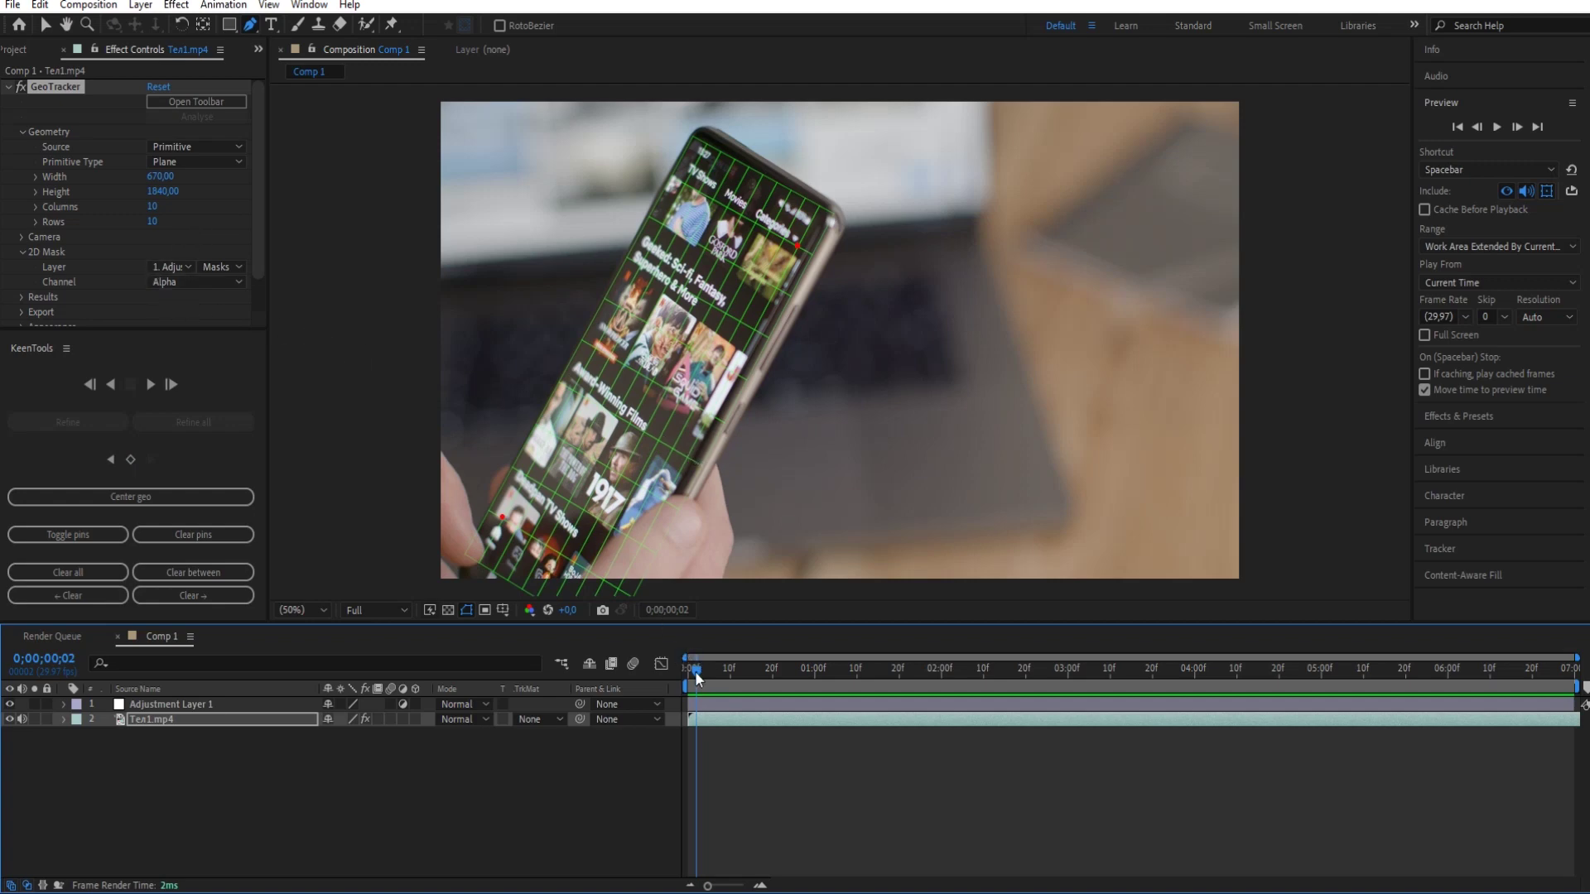
pyautogui.moveTo(696, 671); pyautogui.dragTo(685, 671)
pyautogui.click(20, 327)
pyautogui.click(20, 327)
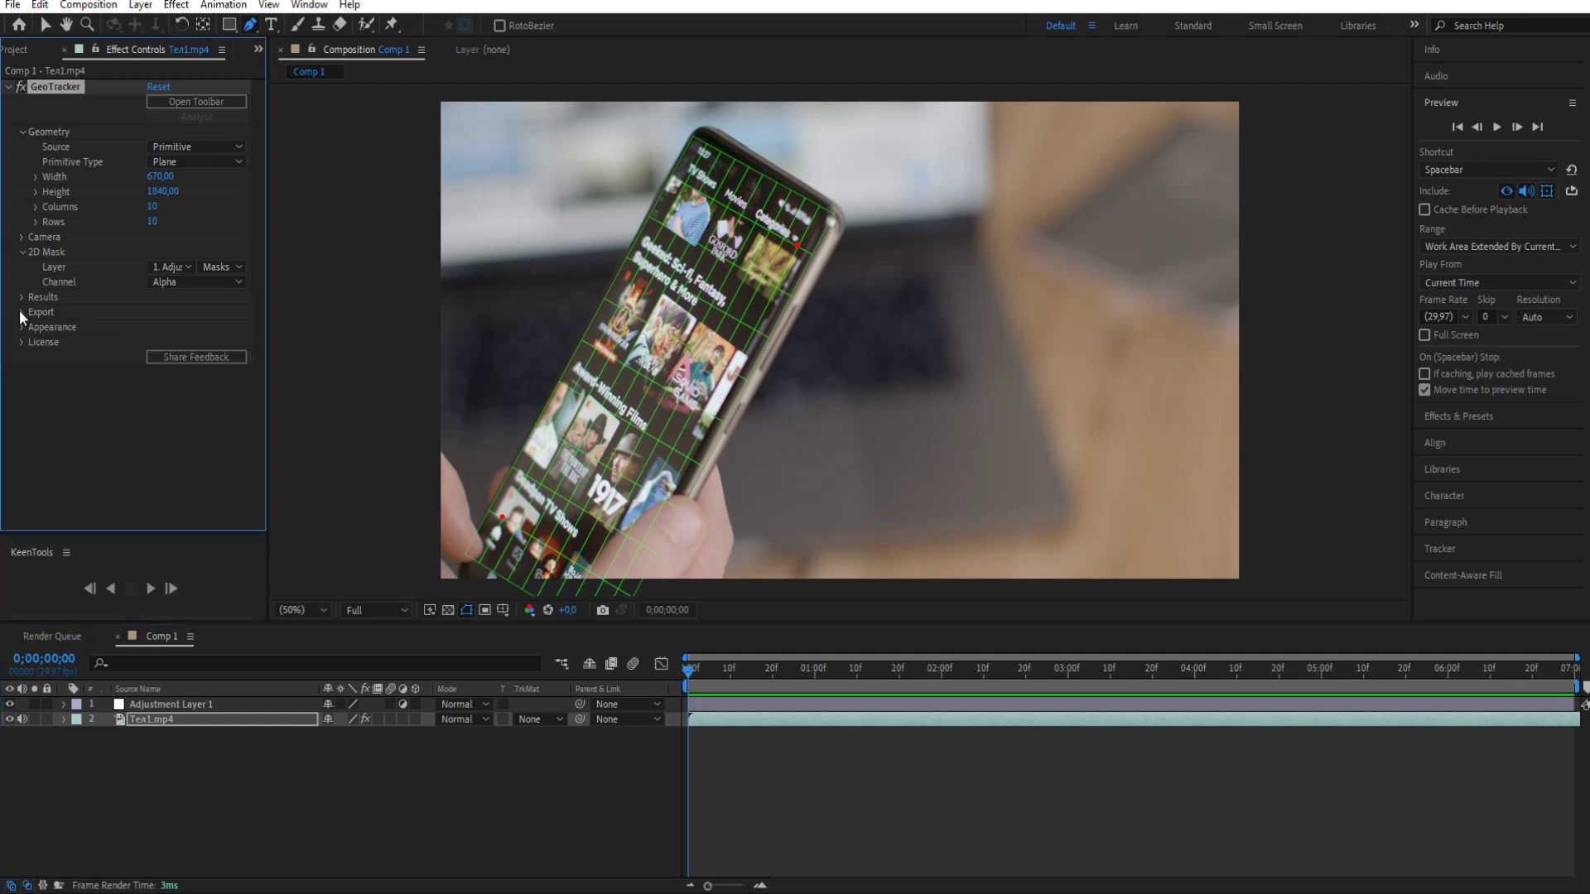
# Set GeoTracker's Camera Source to Custom with a Fixed lens
pyautogui.click(21, 312)
pyautogui.click(20, 312)
pyautogui.click(22, 297)
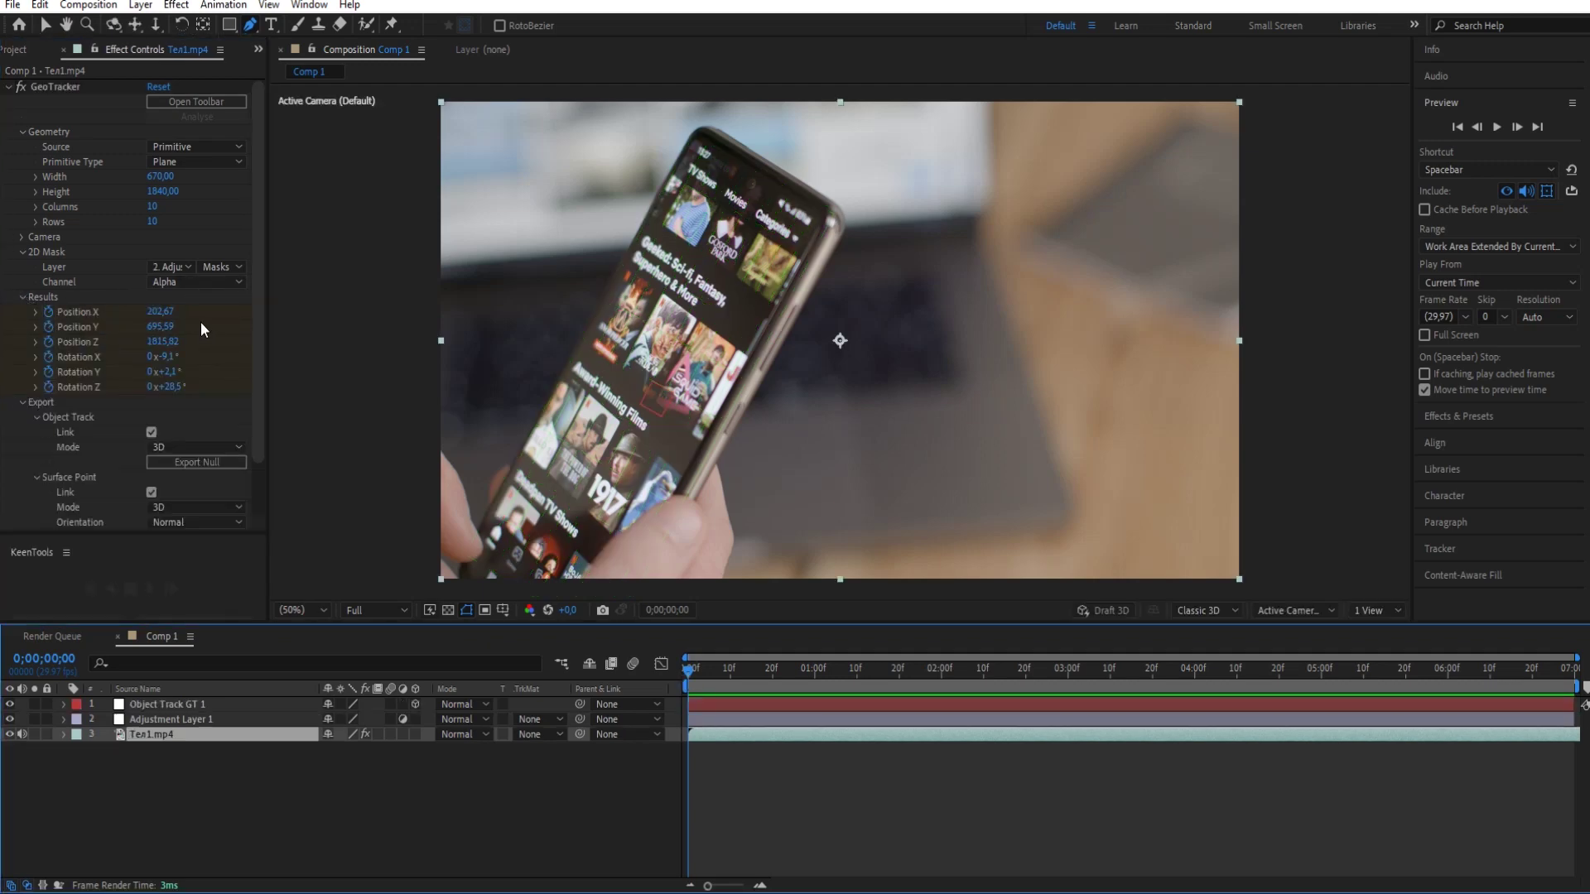
pyautogui.click(20, 237)
pyautogui.click(196, 251)
pyautogui.click(190, 290)
pyautogui.click(200, 267)
pyautogui.click(162, 288)
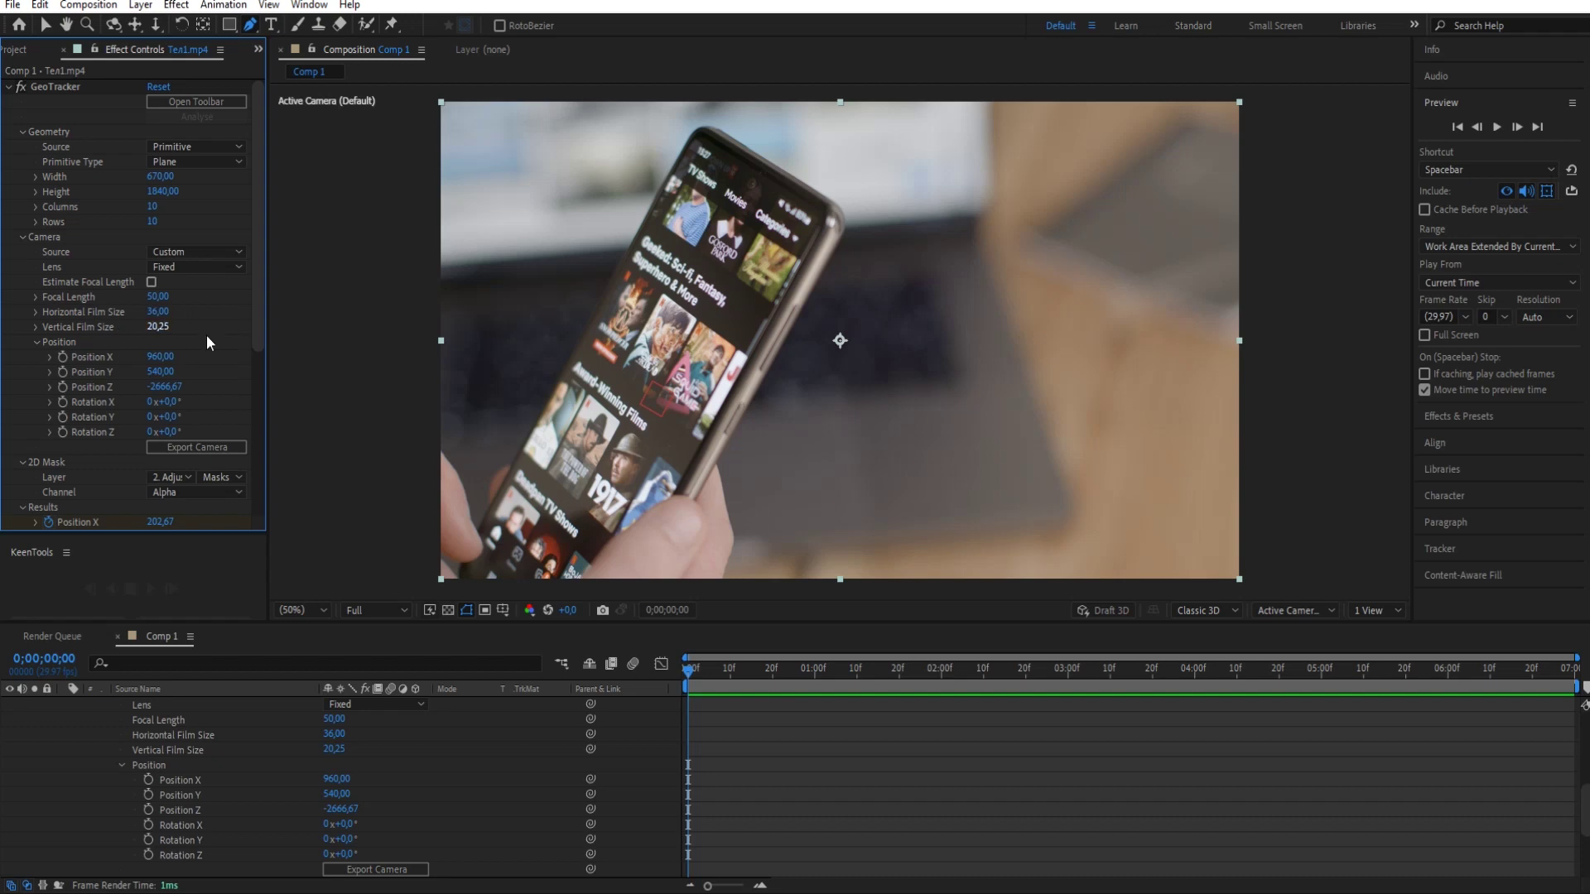
pyautogui.click(22, 237)
pyautogui.click(22, 296)
pyautogui.click(23, 312)
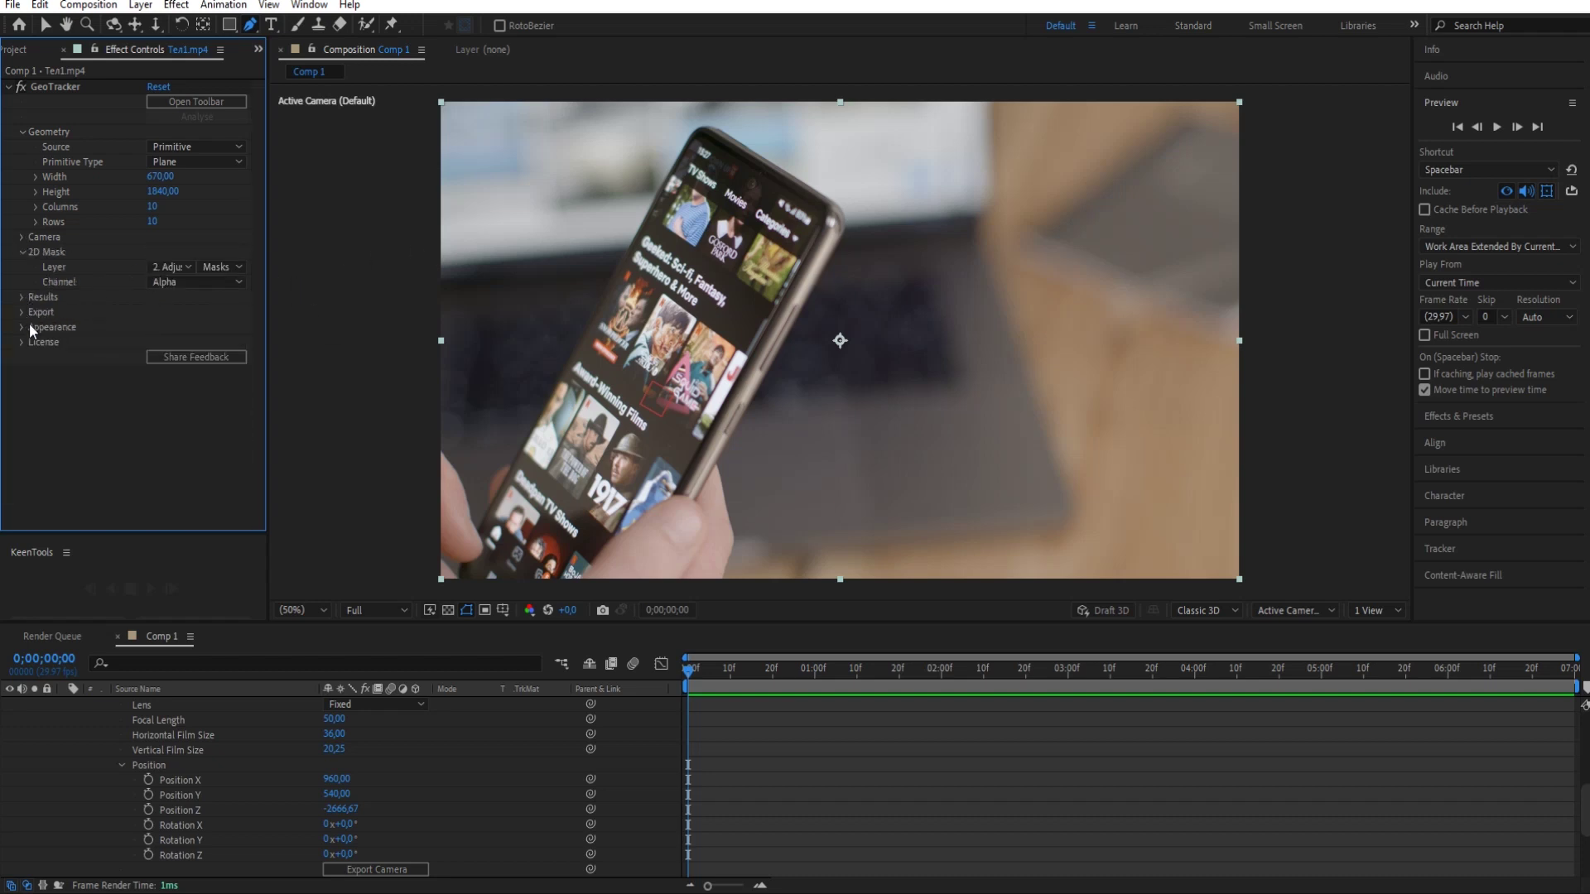
# View the licence details (Beta, 26 days left) and dismiss the message
pyautogui.click(22, 342)
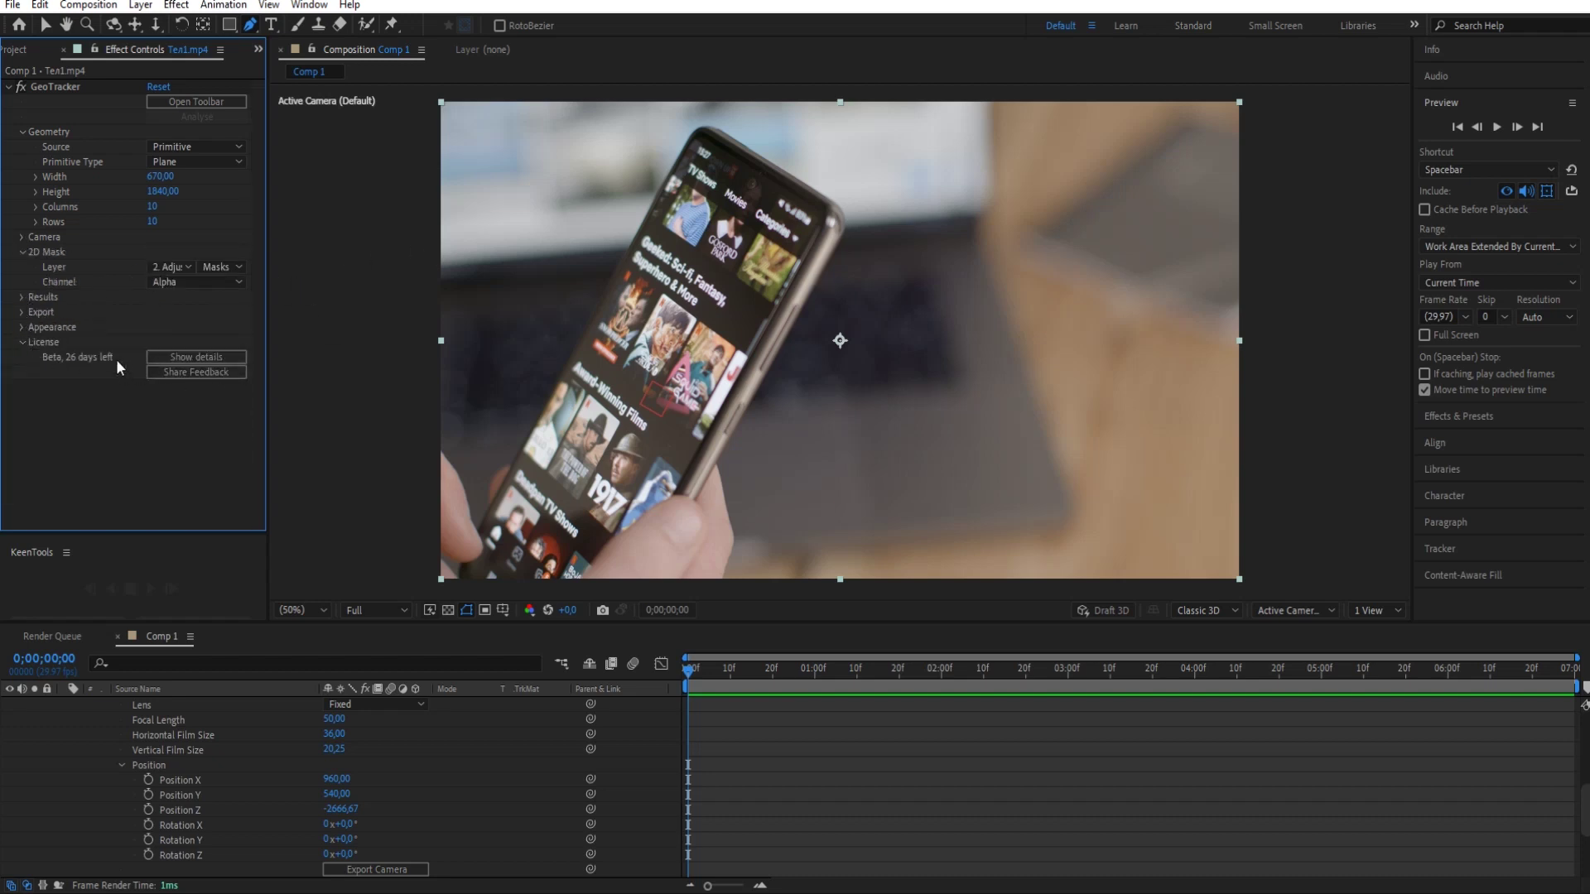
pyautogui.click(178, 357)
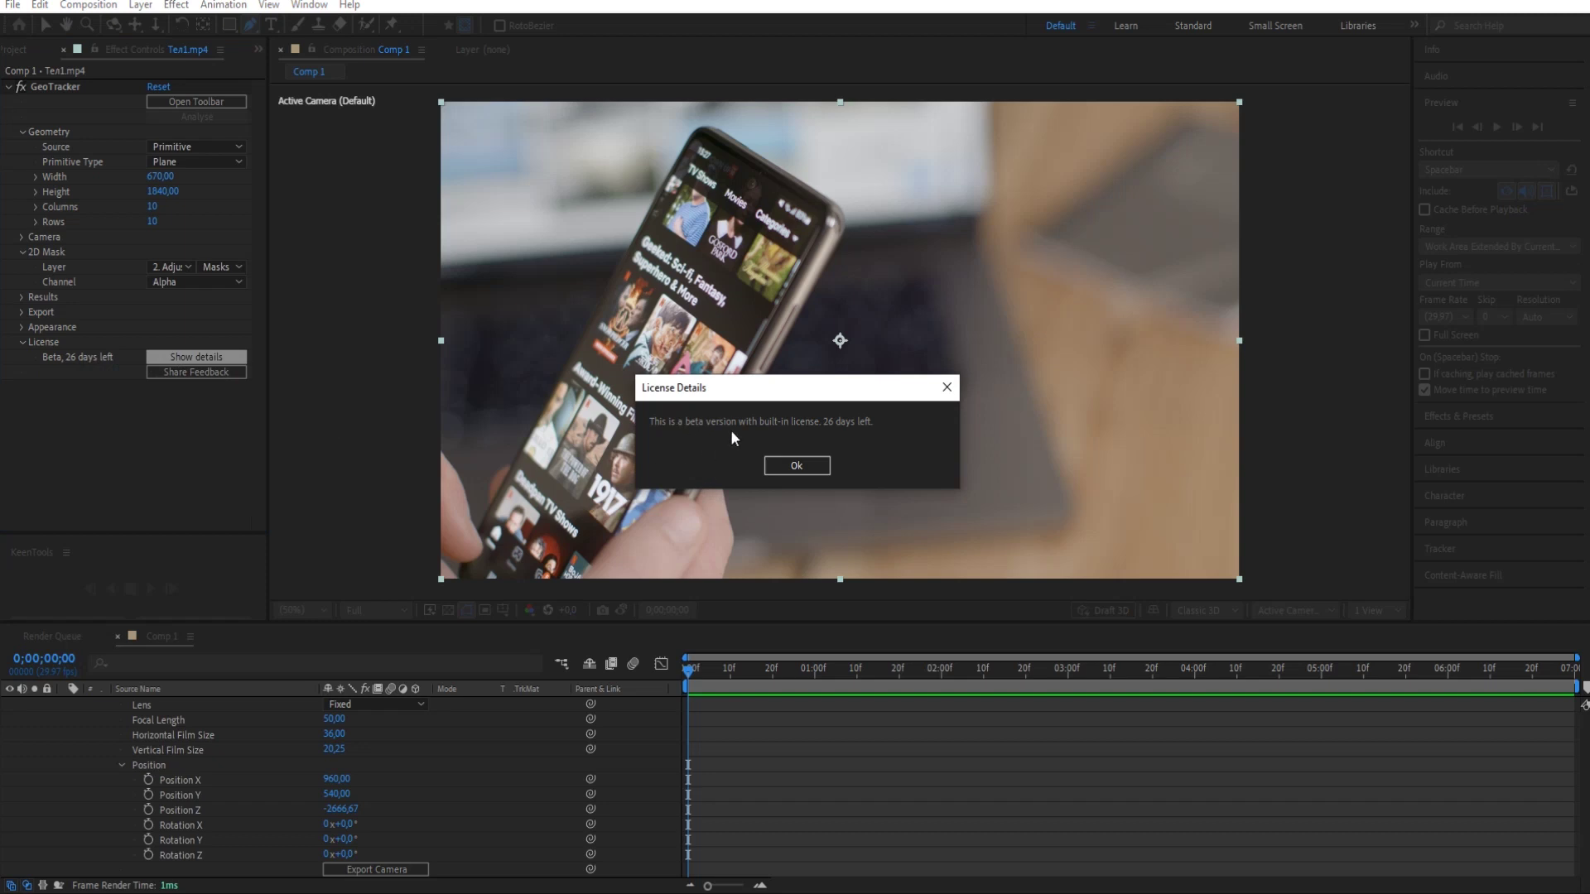
pyautogui.click(797, 466)
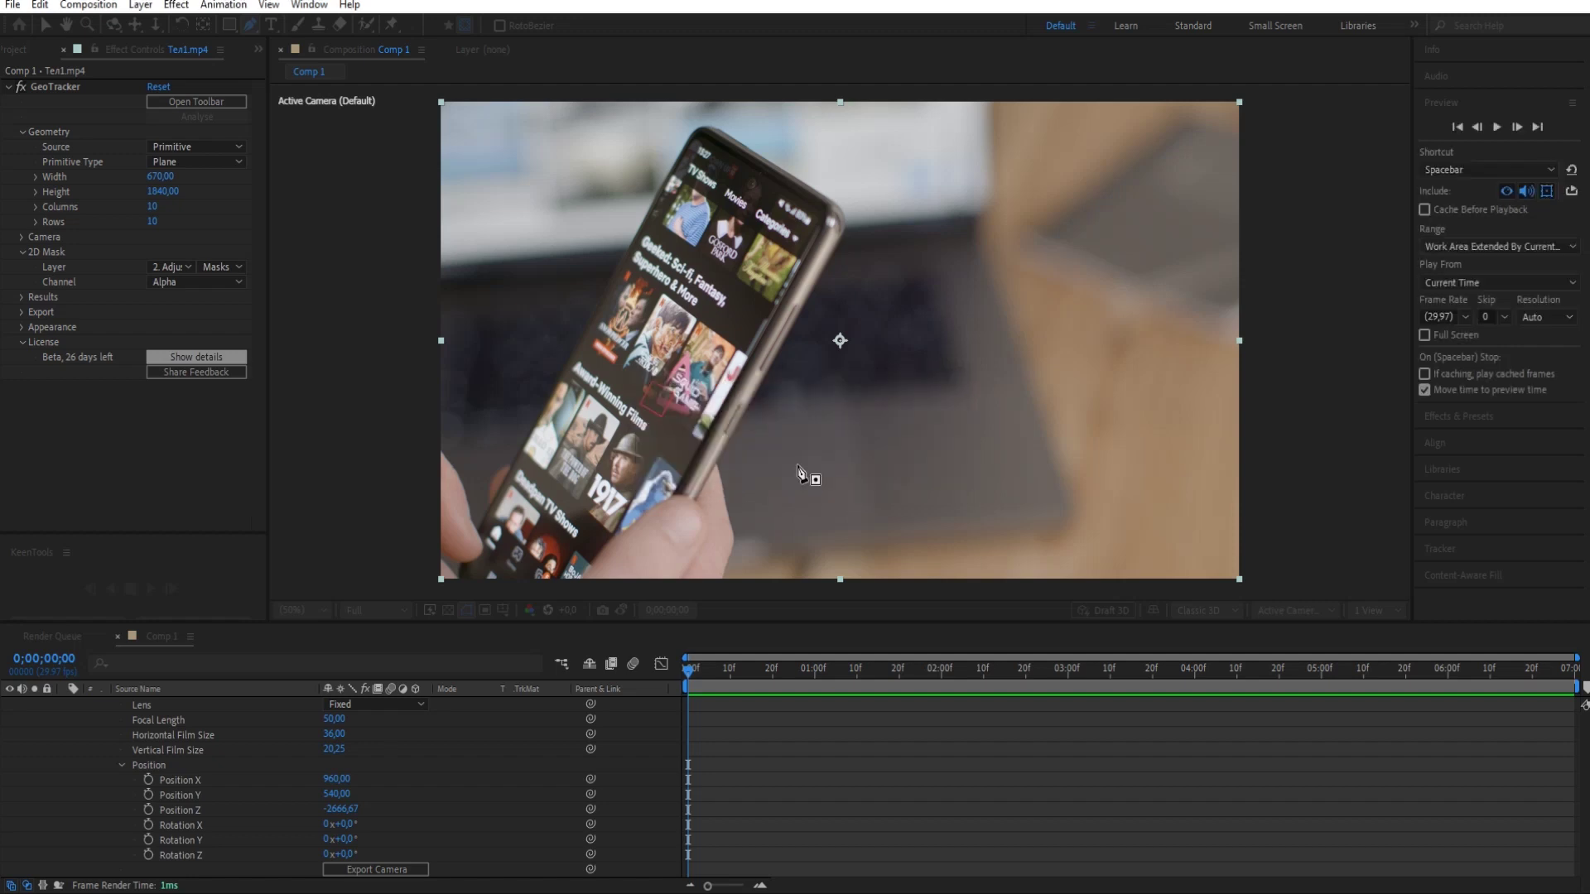
# Switch the Primitive Type to Cube and pin the cube mesh over the phone
pyautogui.click(196, 161)
pyautogui.click(203, 207)
pyautogui.moveTo(657, 527); pyautogui.dragTo(652, 534)
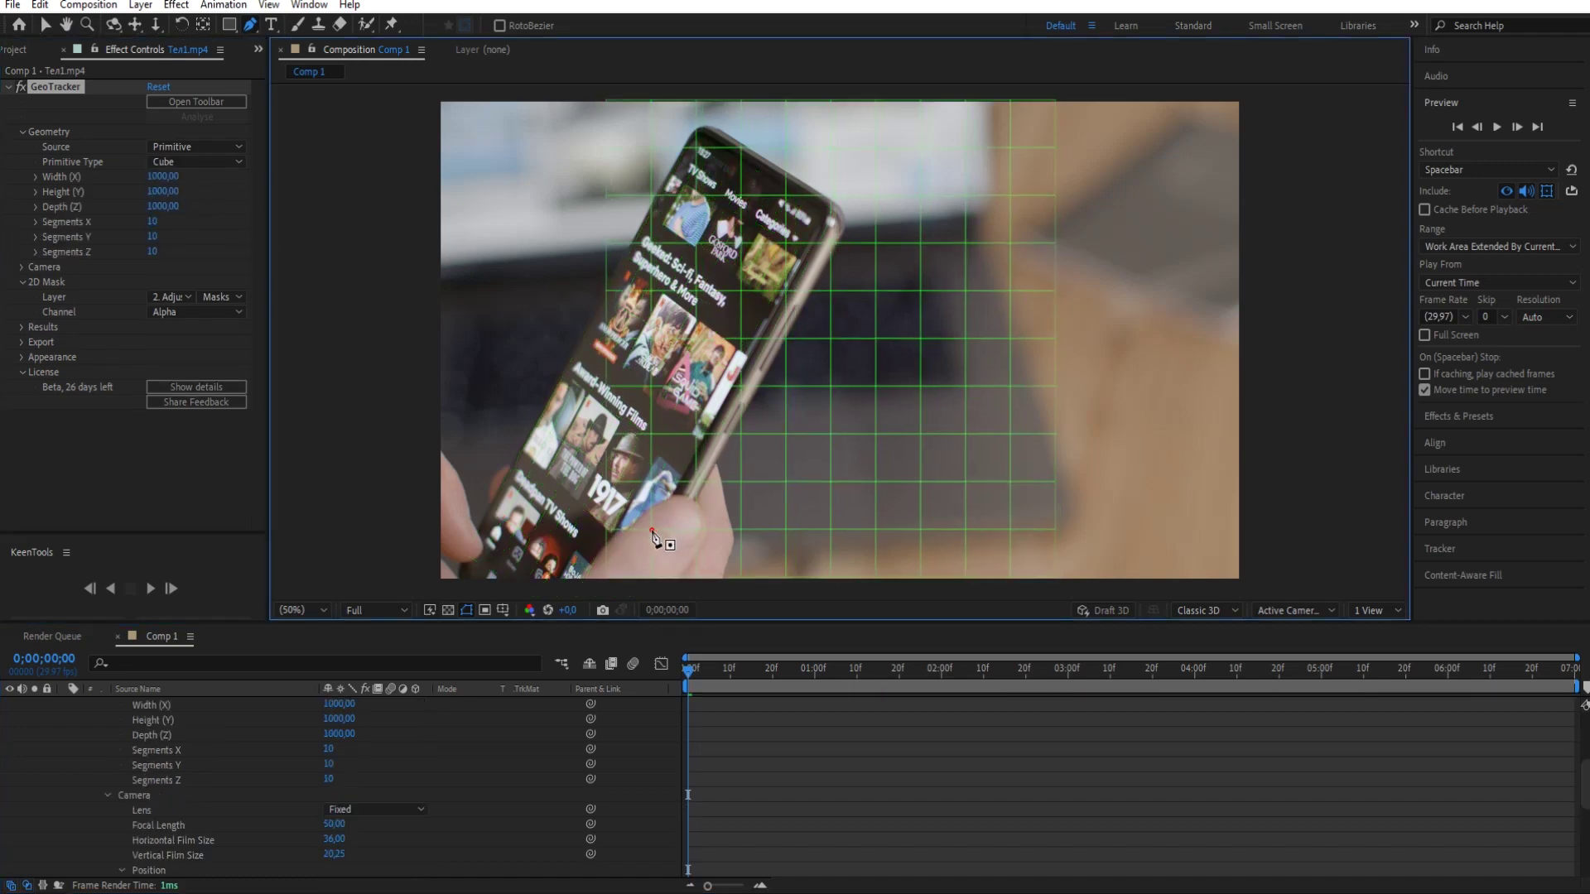
pyautogui.click(47, 25)
pyautogui.moveTo(922, 201); pyautogui.dragTo(737, 348)
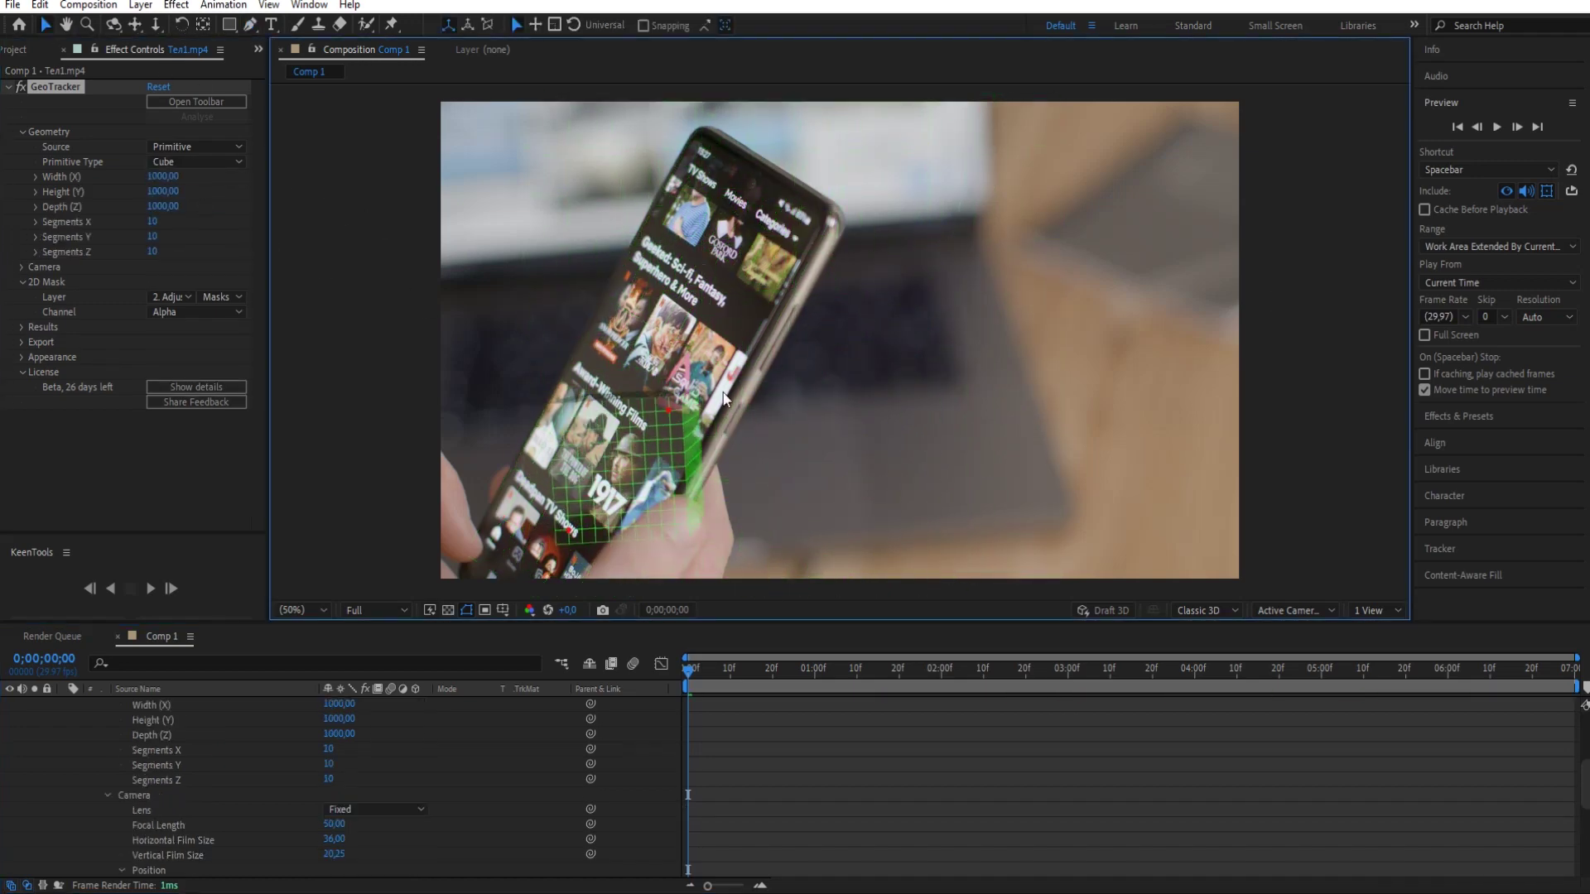
pyautogui.moveTo(615, 369); pyautogui.dragTo(608, 346)
pyautogui.click(23, 357)
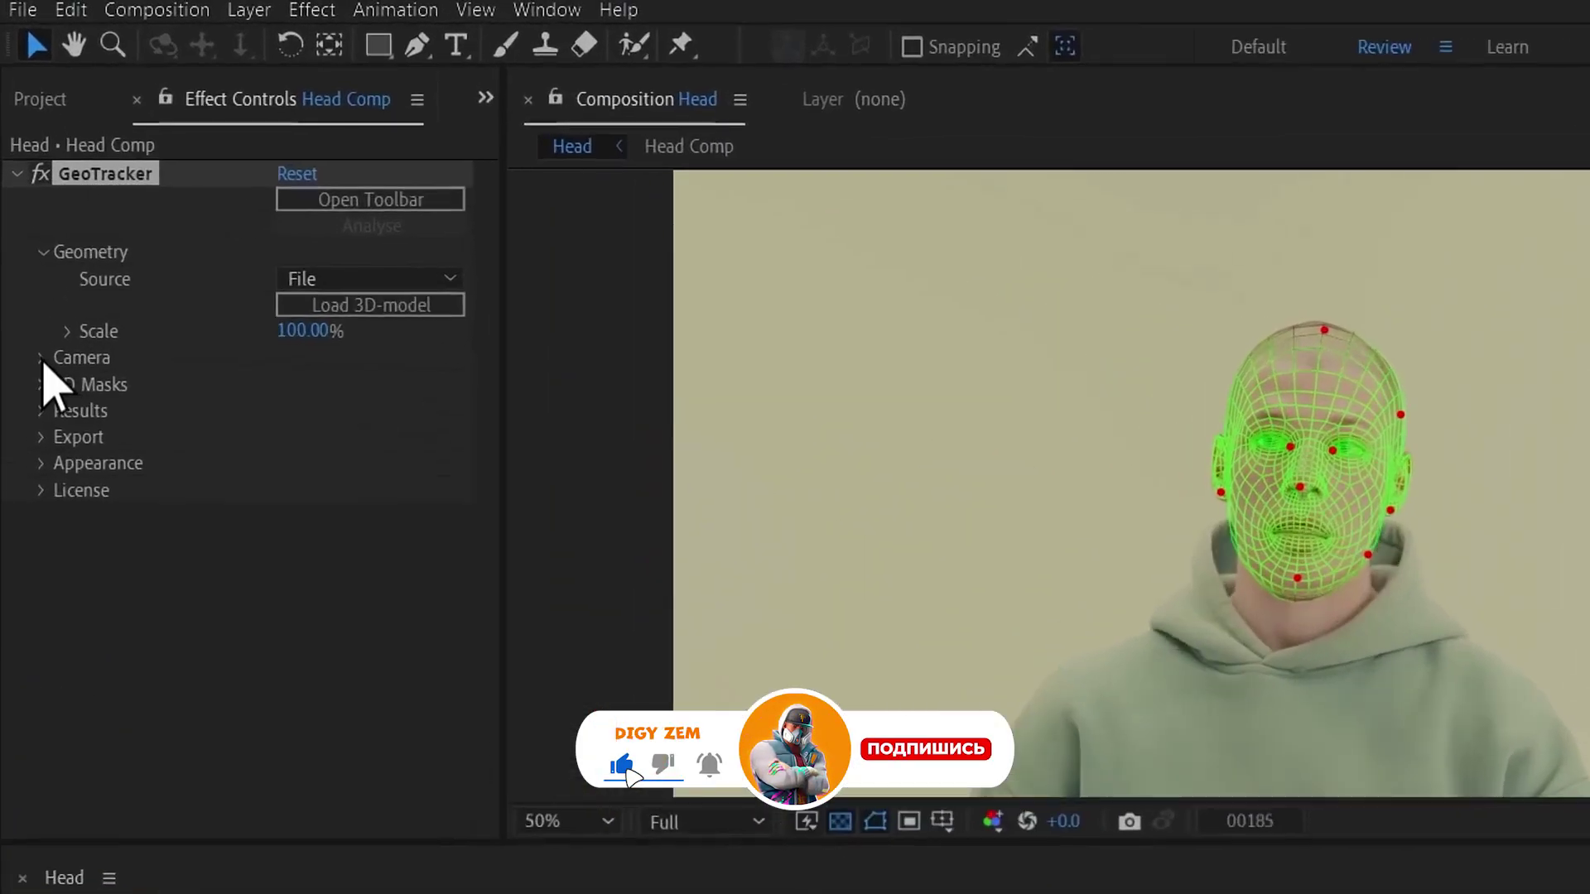
# Expand the GeoTracker Camera group in the Head comp's Effect Controls to show the camera settings
pyautogui.click(28, 237)
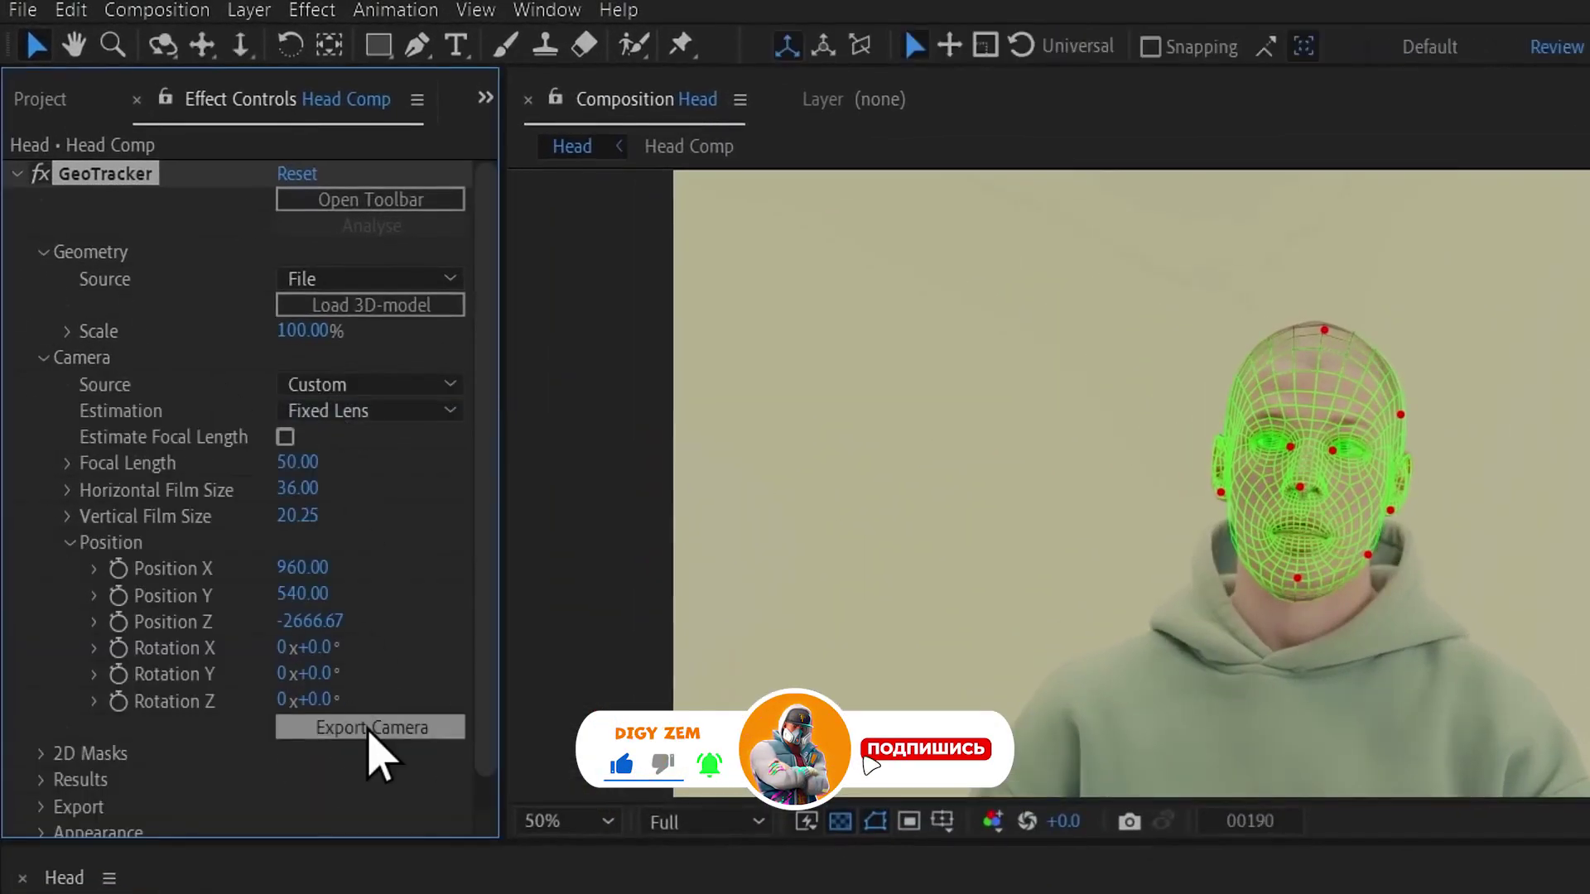